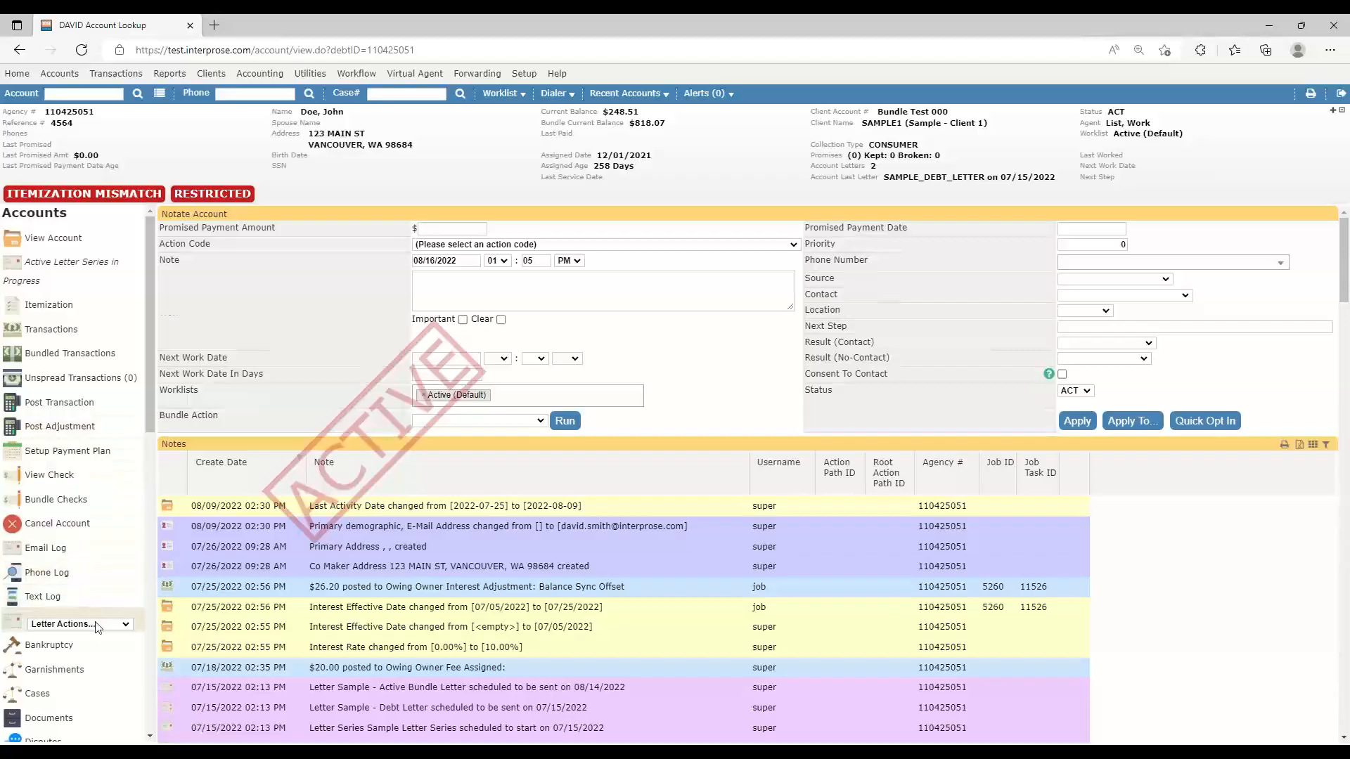
Create a new legal case on the account and apply it with its default values
scroll(99, 628, down, 3)
click(97, 453)
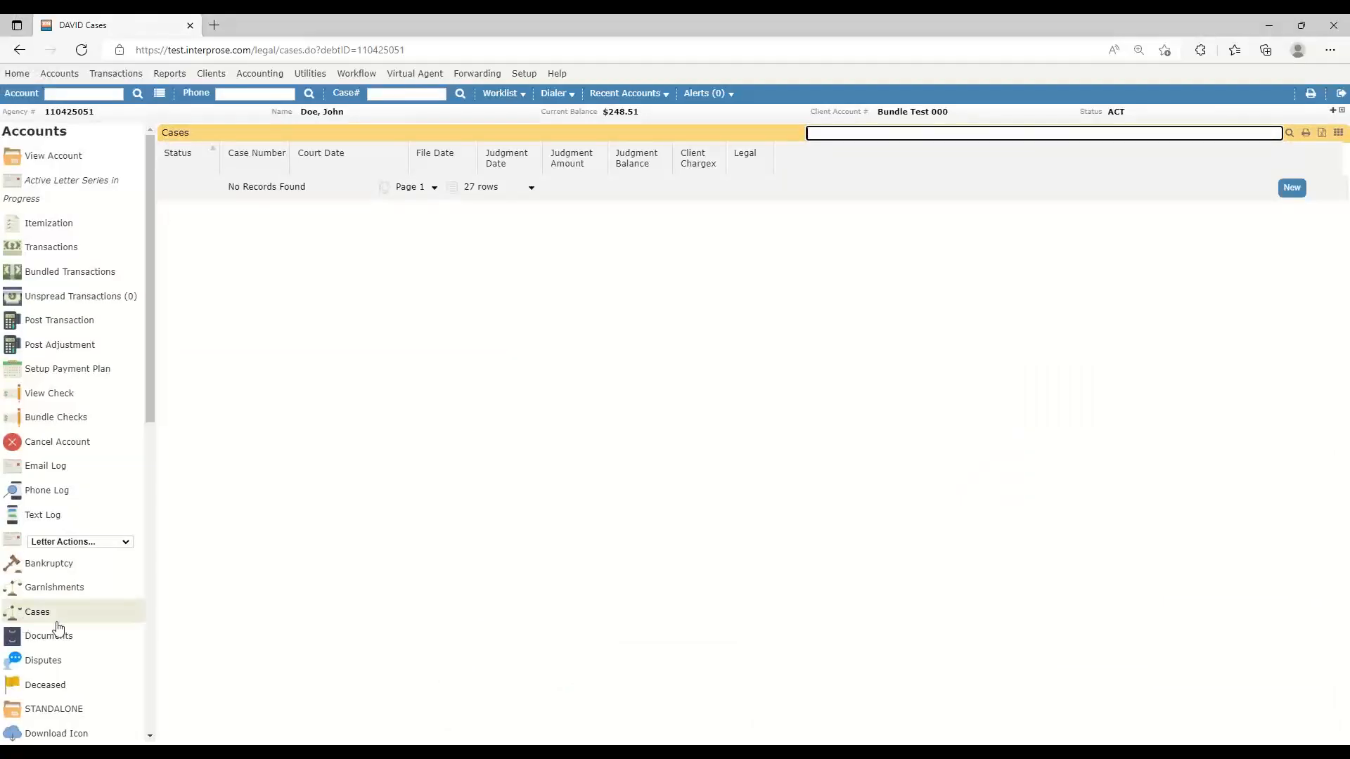
click(1292, 188)
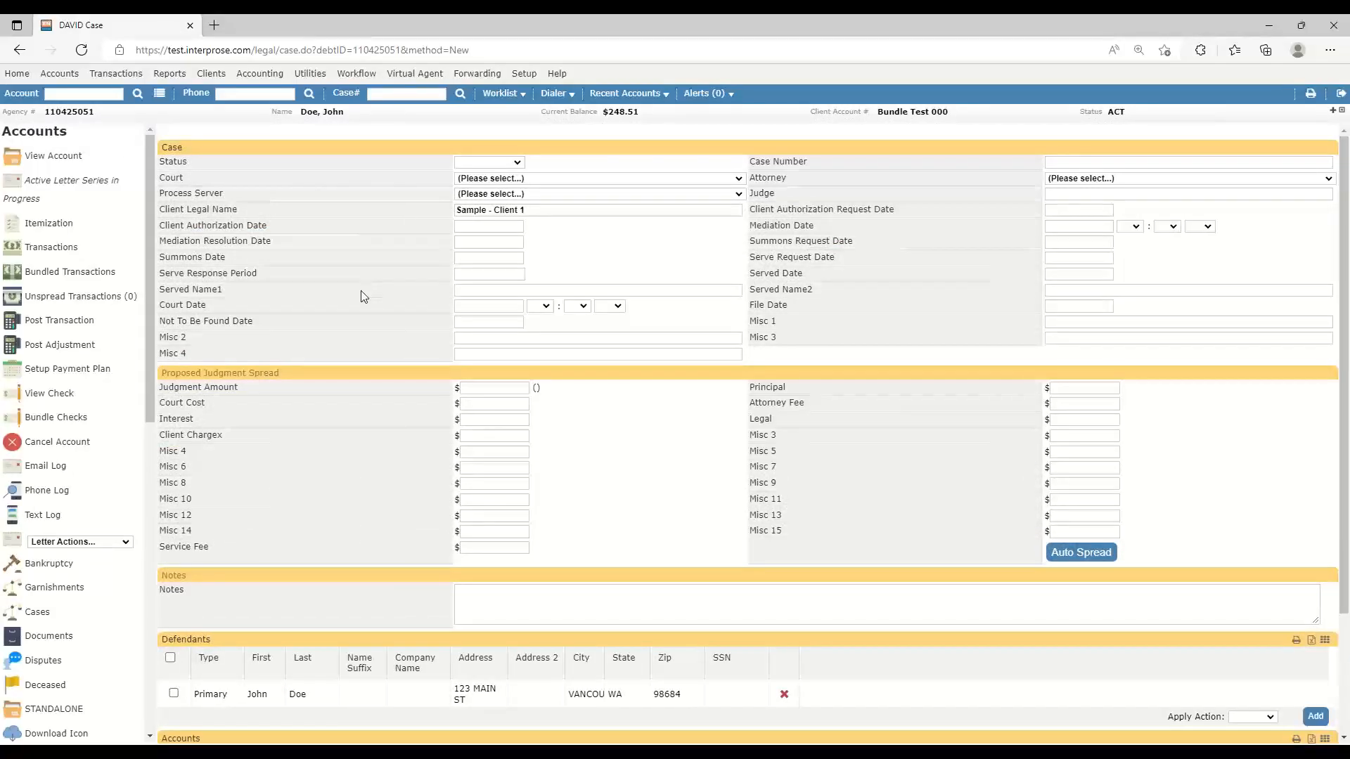
scroll(252, 610, down, 2)
click(227, 717)
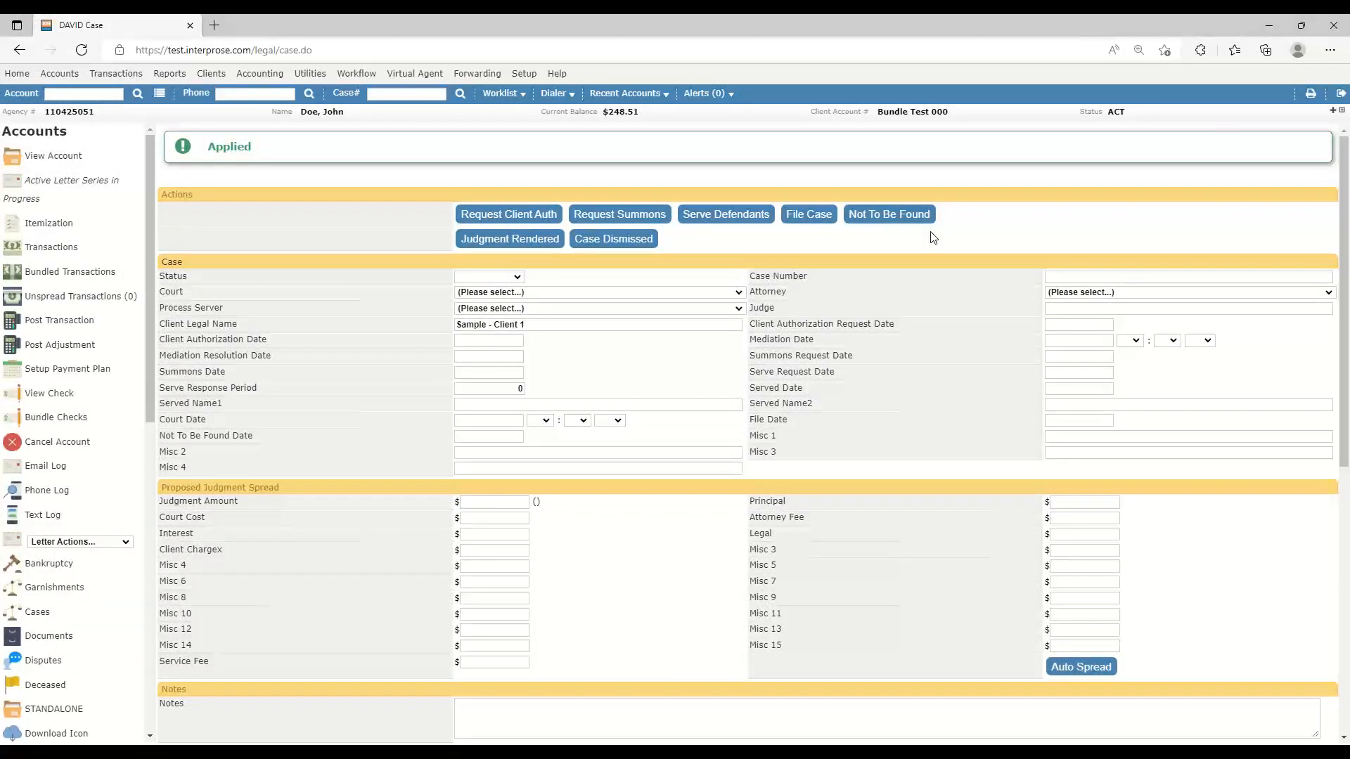
Examine the new case's client authorization request, mediation, summons request and serve request date fields
key(ctrl+plus)
key(ctrl+plus)
key(ctrl+plus)
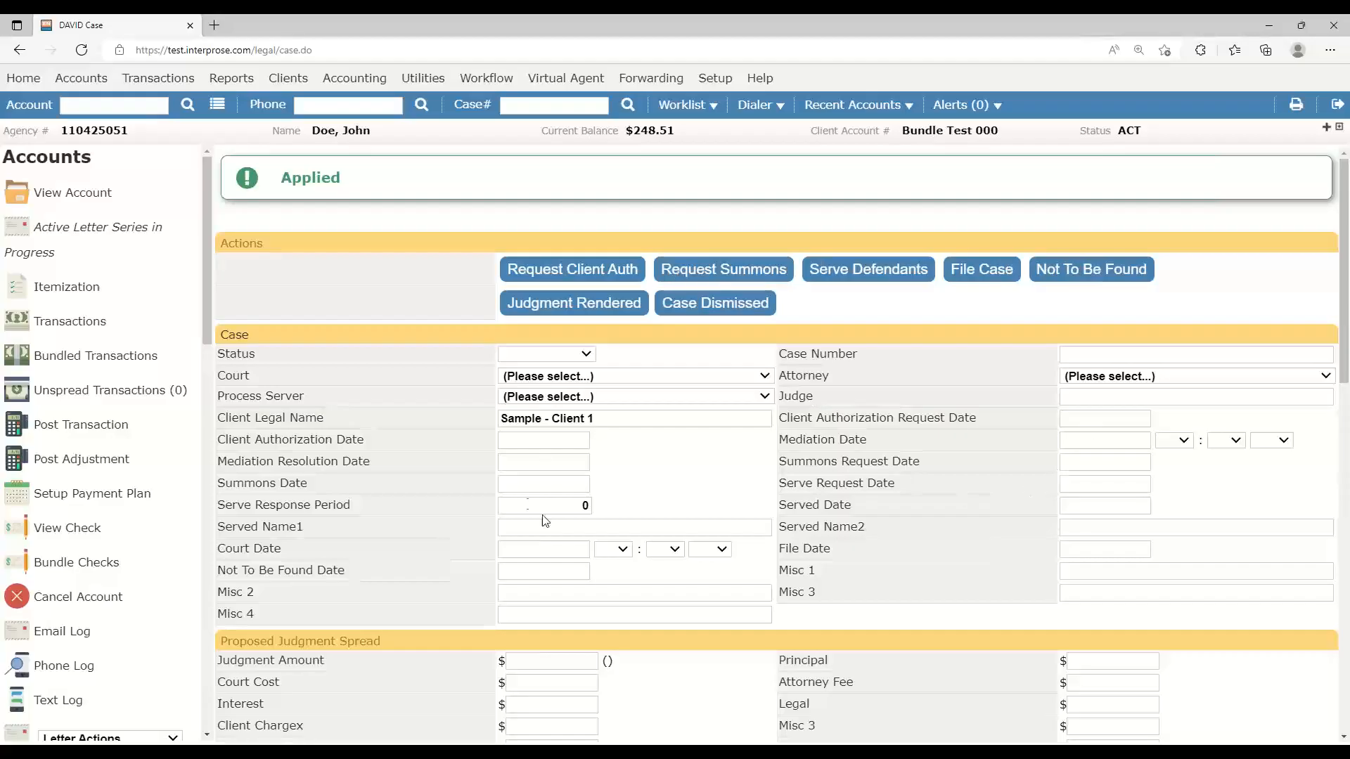
triple_click(819, 420)
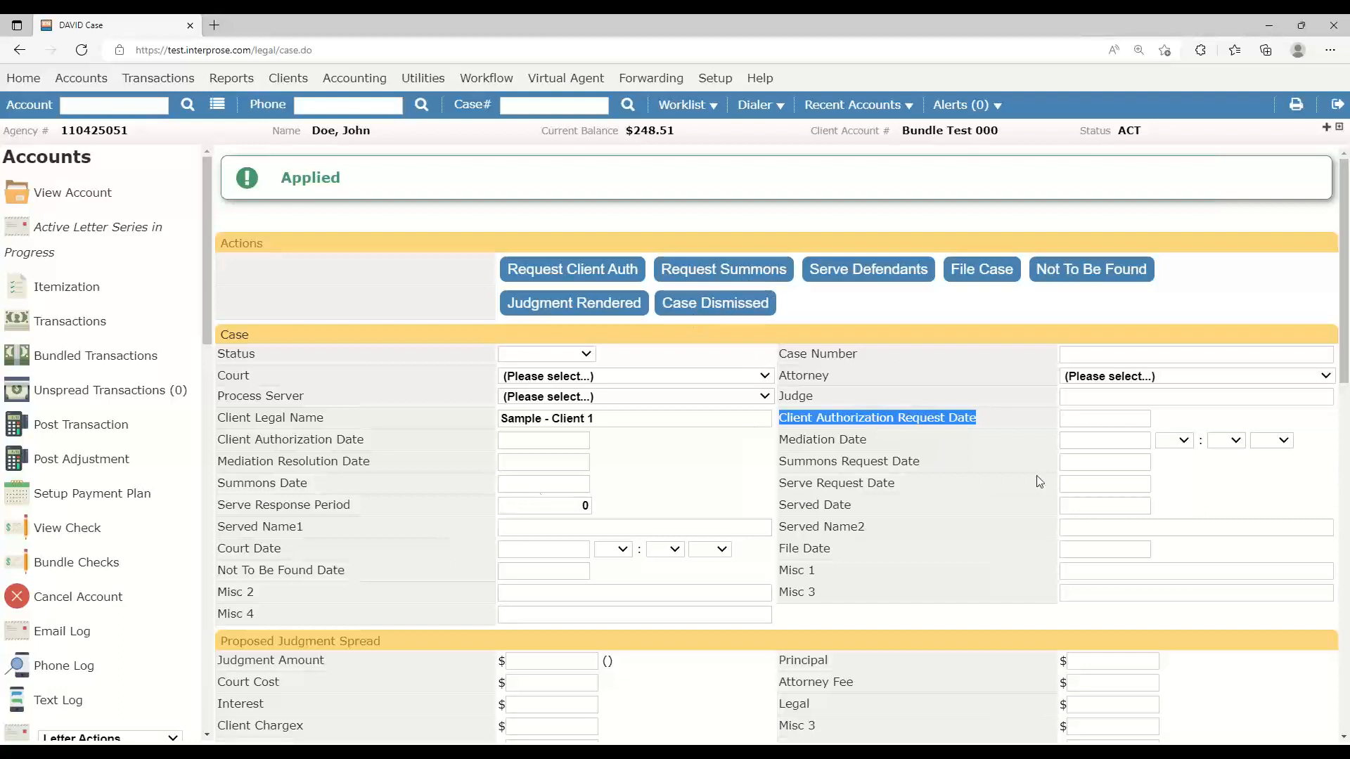
click(1066, 463)
click(916, 484)
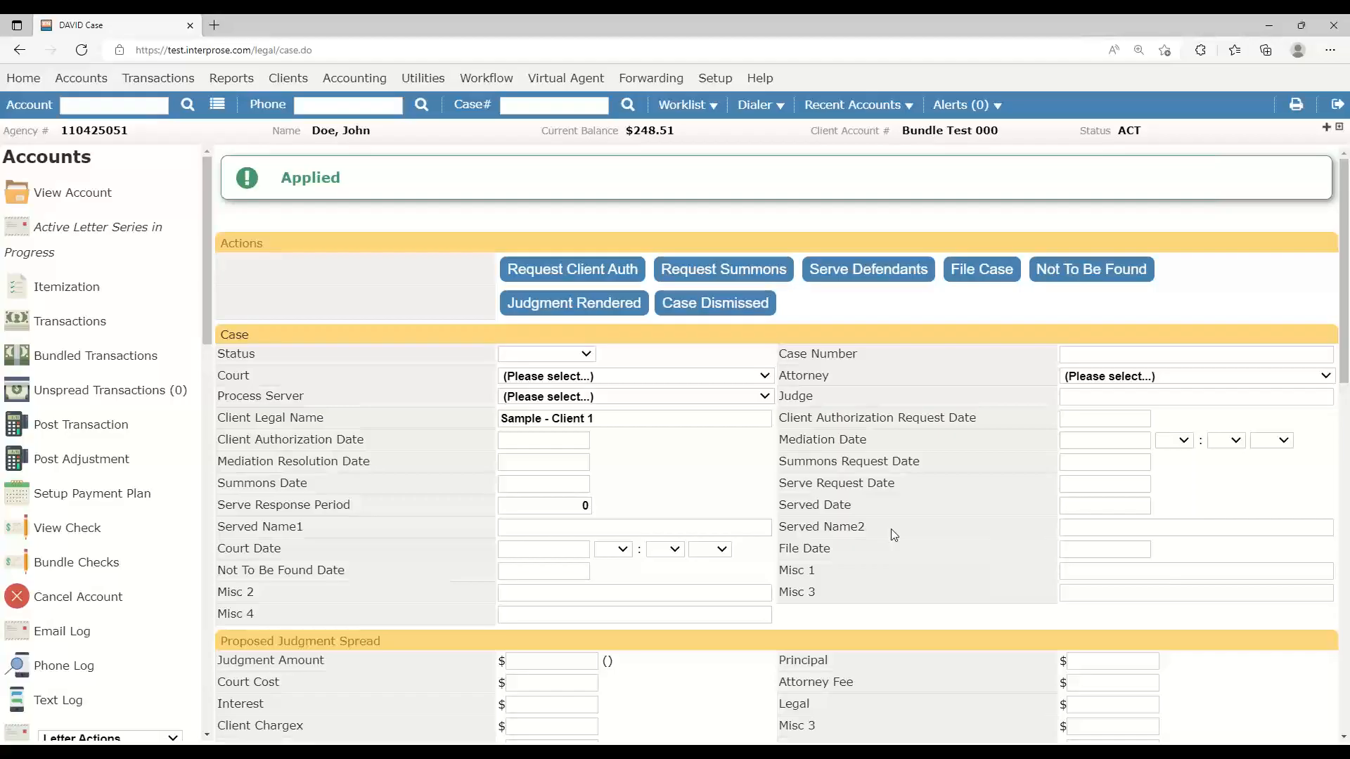
triple_click(807, 444)
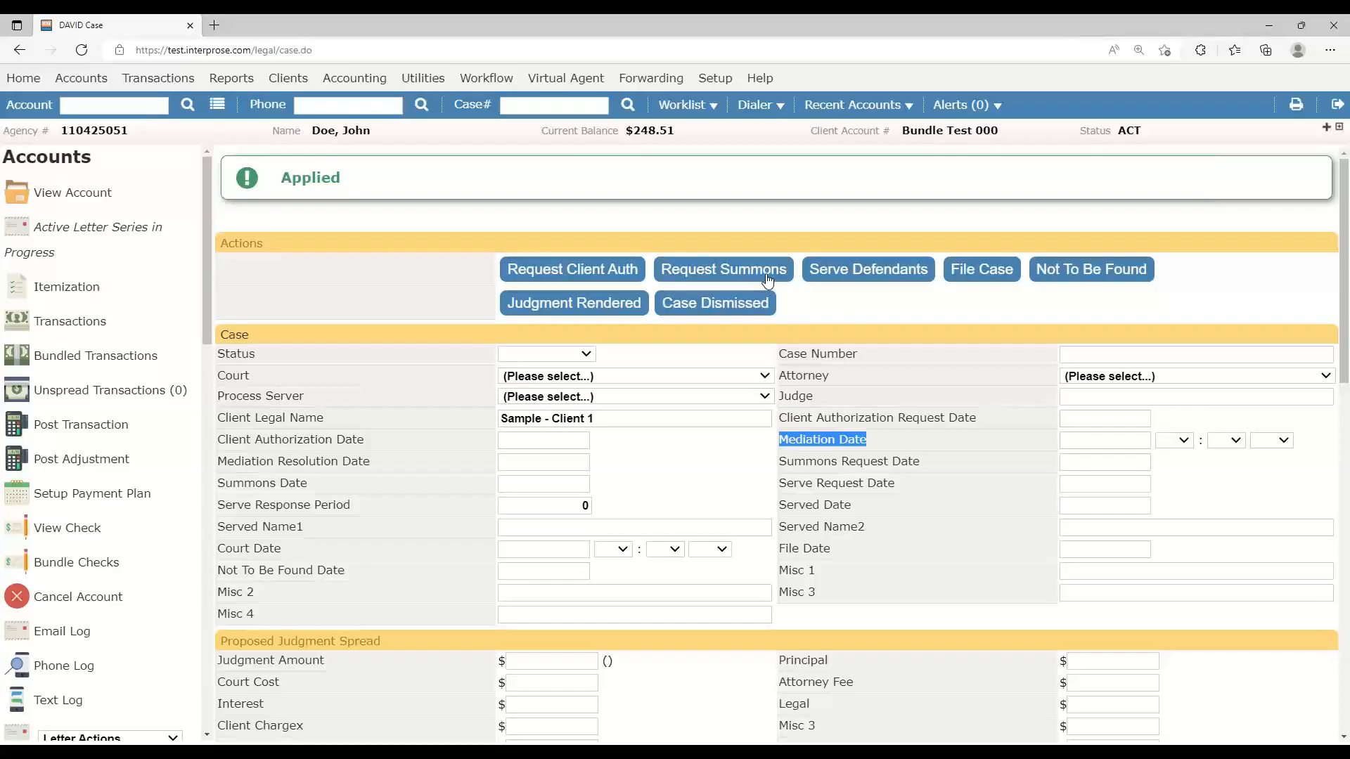
click(905, 418)
Examine the choices available for the case's court, process server and attorney
click(586, 378)
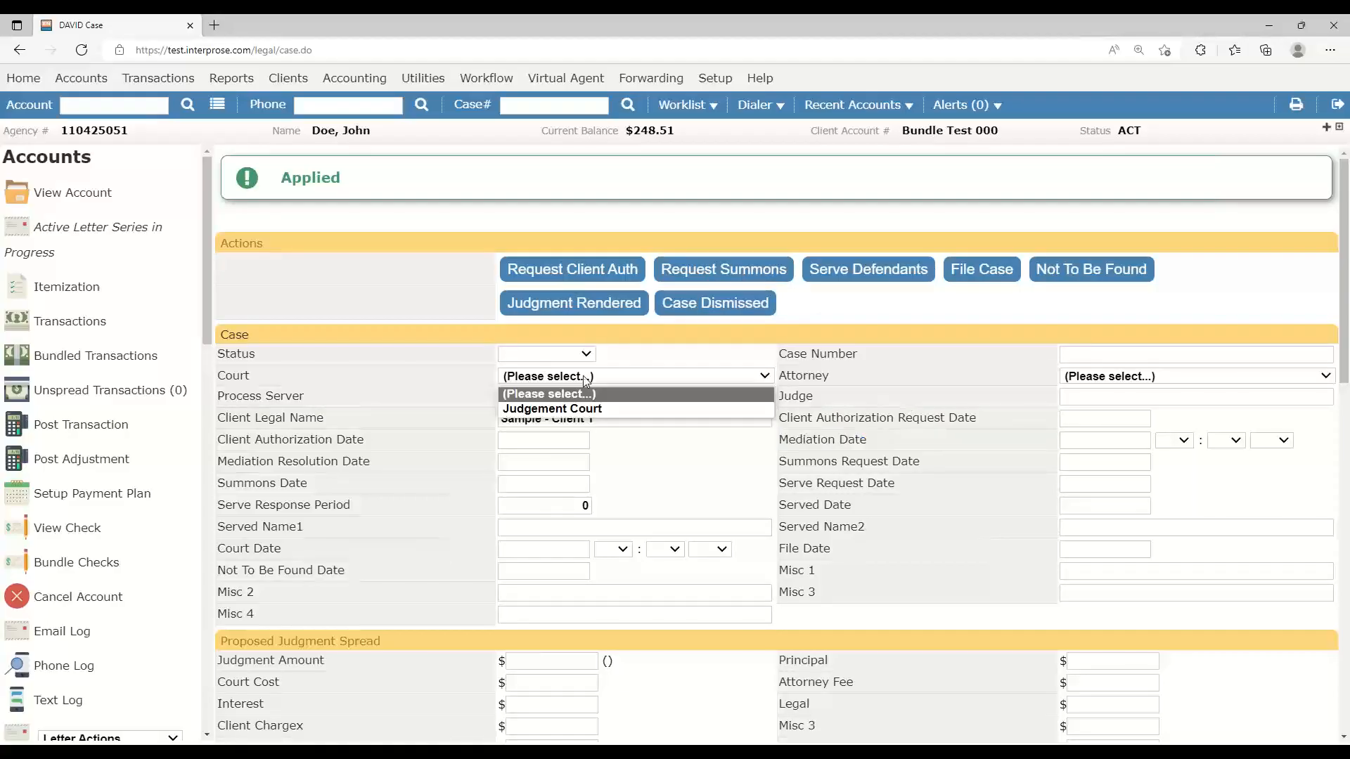
click(824, 374)
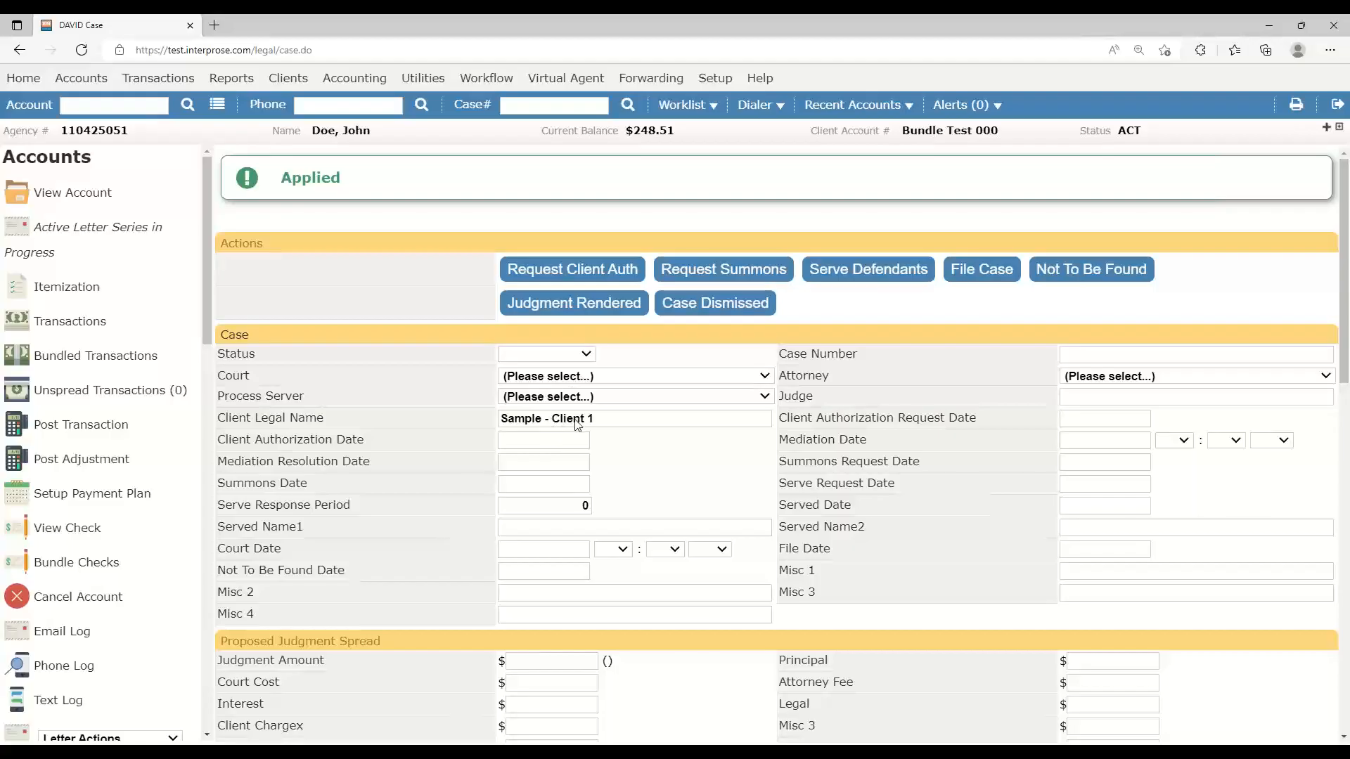
click(605, 398)
click(1132, 379)
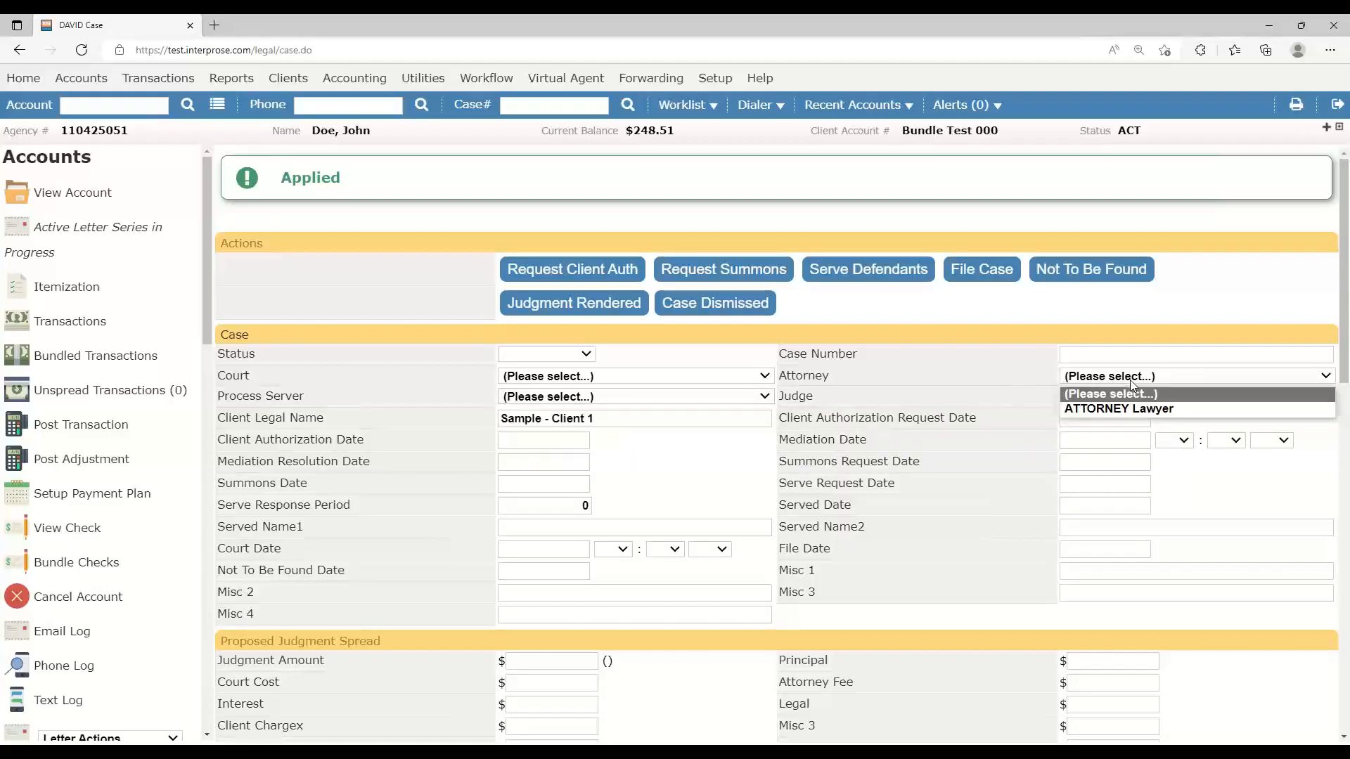
click(916, 393)
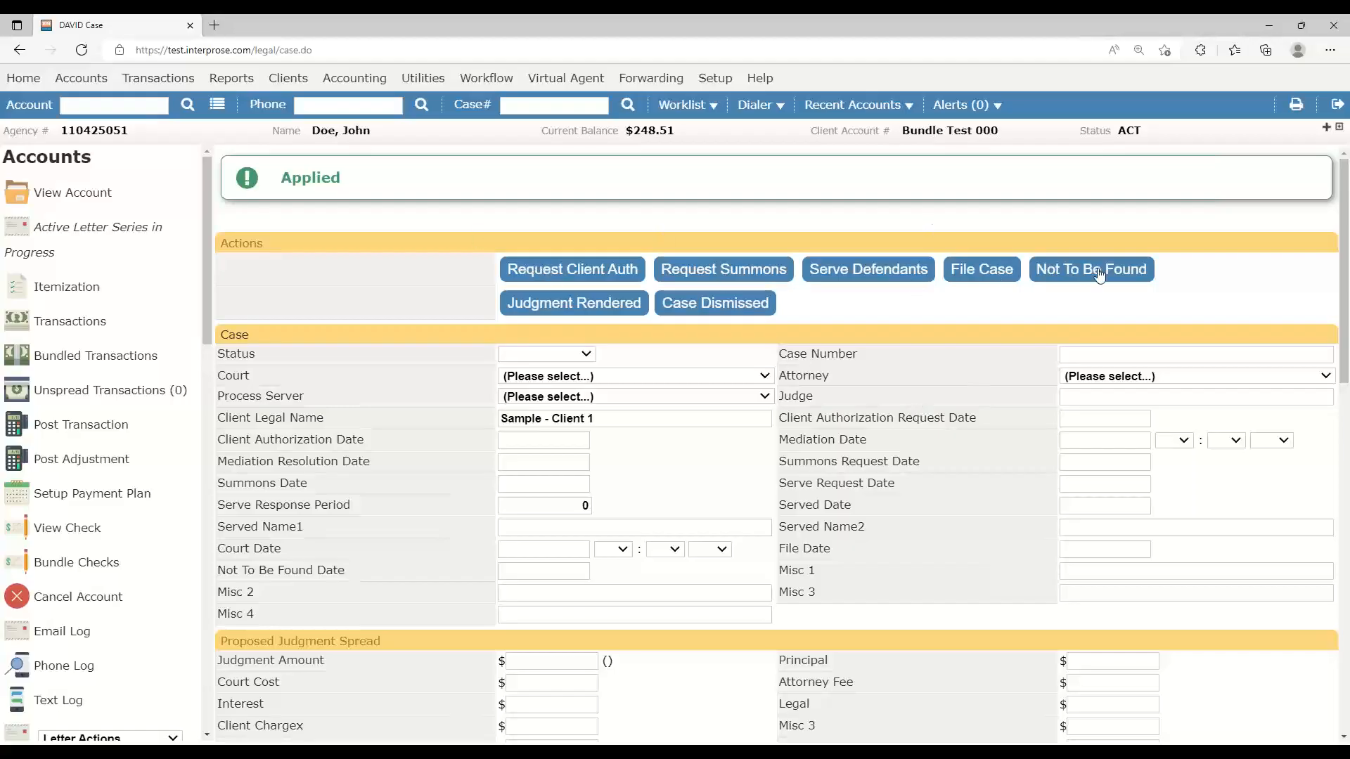
Examine the principal, attorney fee and court cost fields of the case's proposed judgment spread
scroll(975, 466, down, 4)
click(1101, 394)
click(1095, 419)
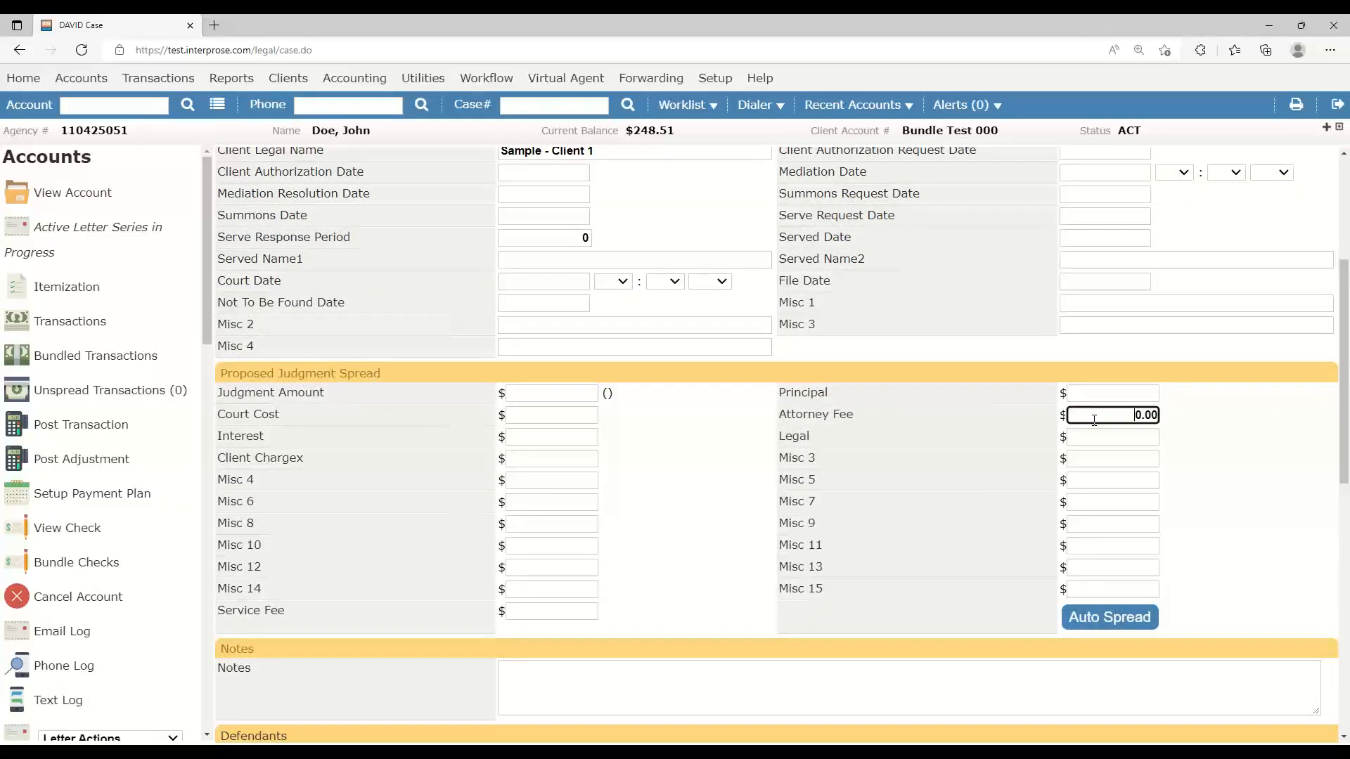
key(shift+Tab)
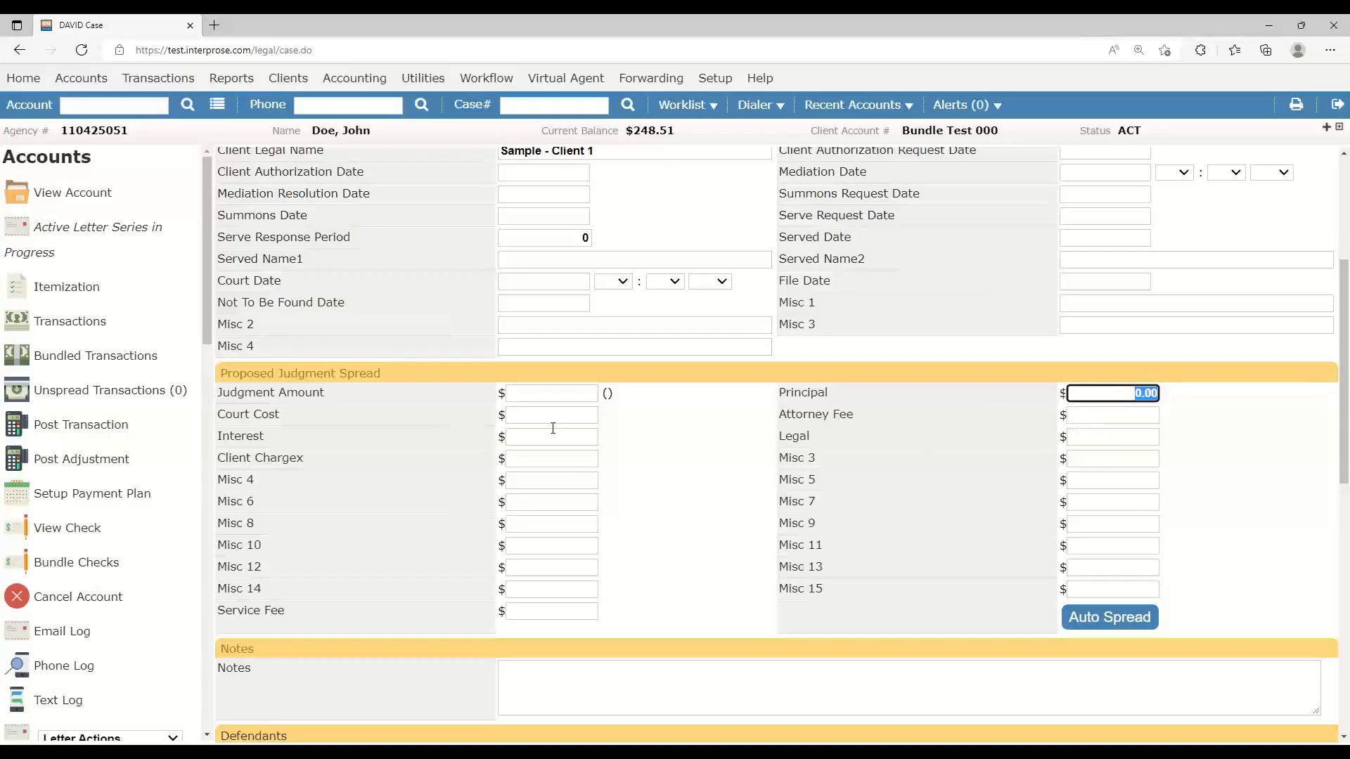
click(559, 420)
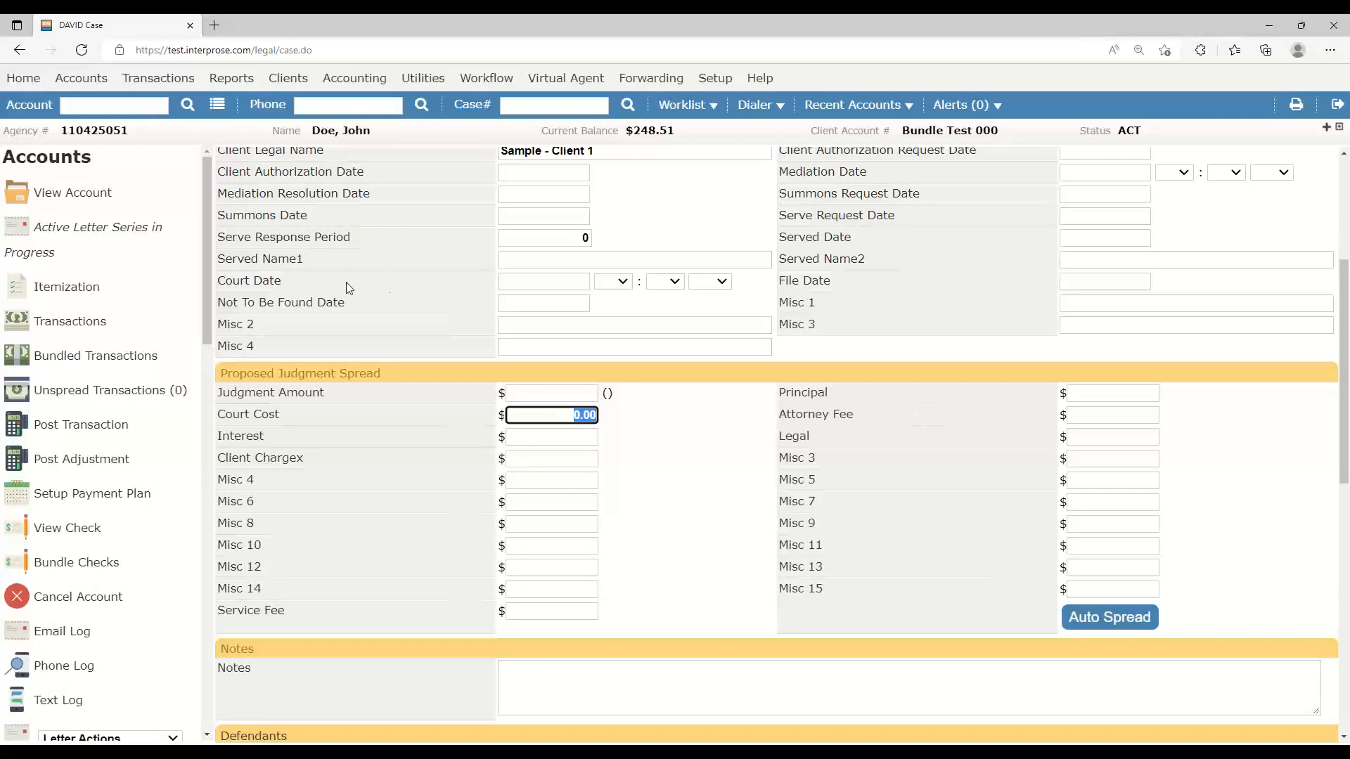
Start a new adjustment on the account with an amount of $50.00 in the Court Cost bucket
click(85, 464)
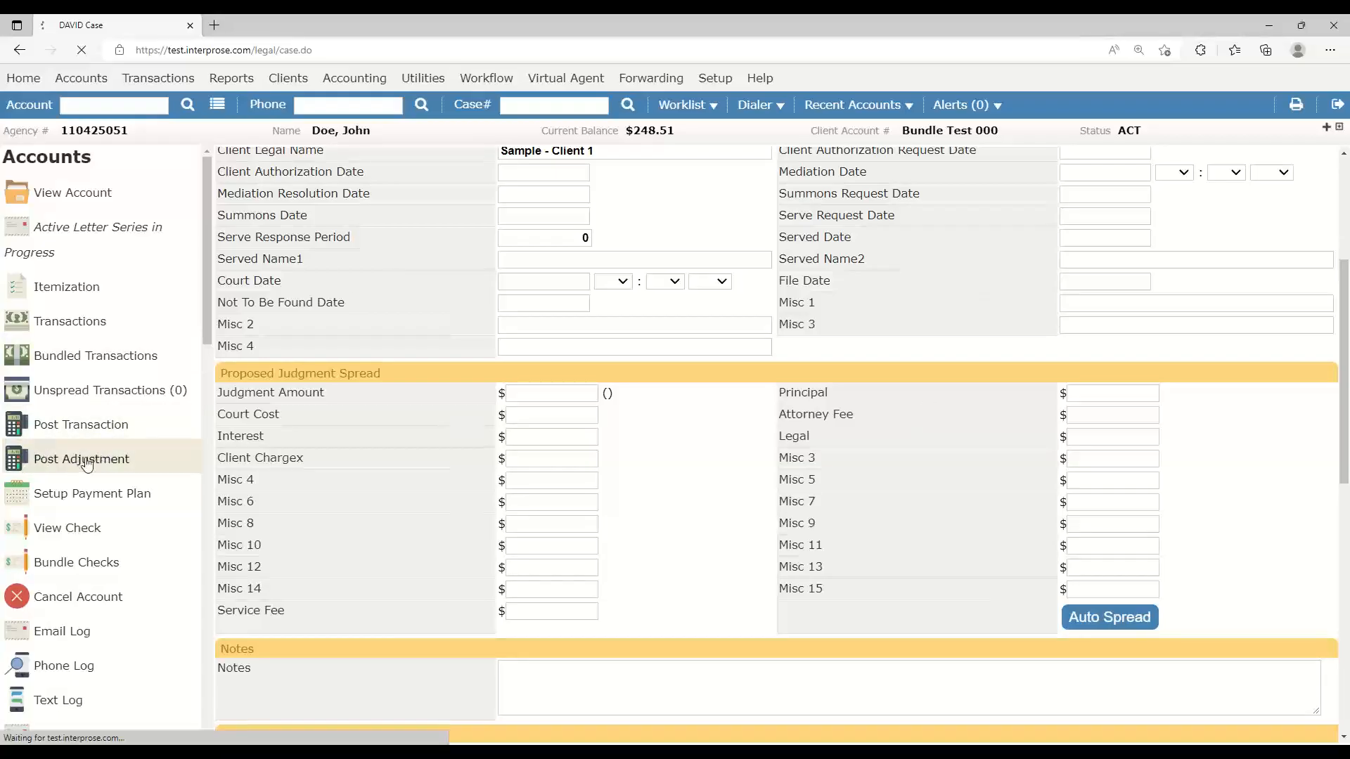
scroll(499, 457, down, 10)
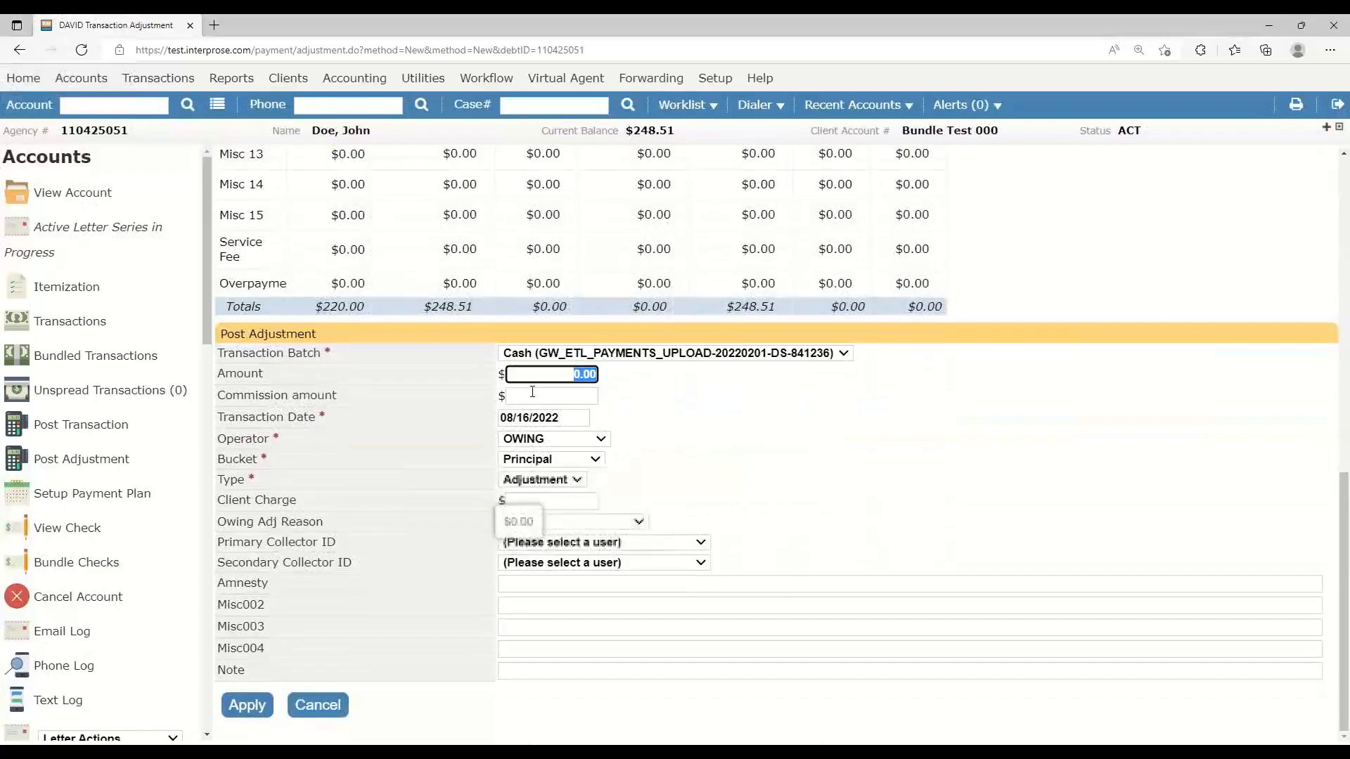
text(50.00)
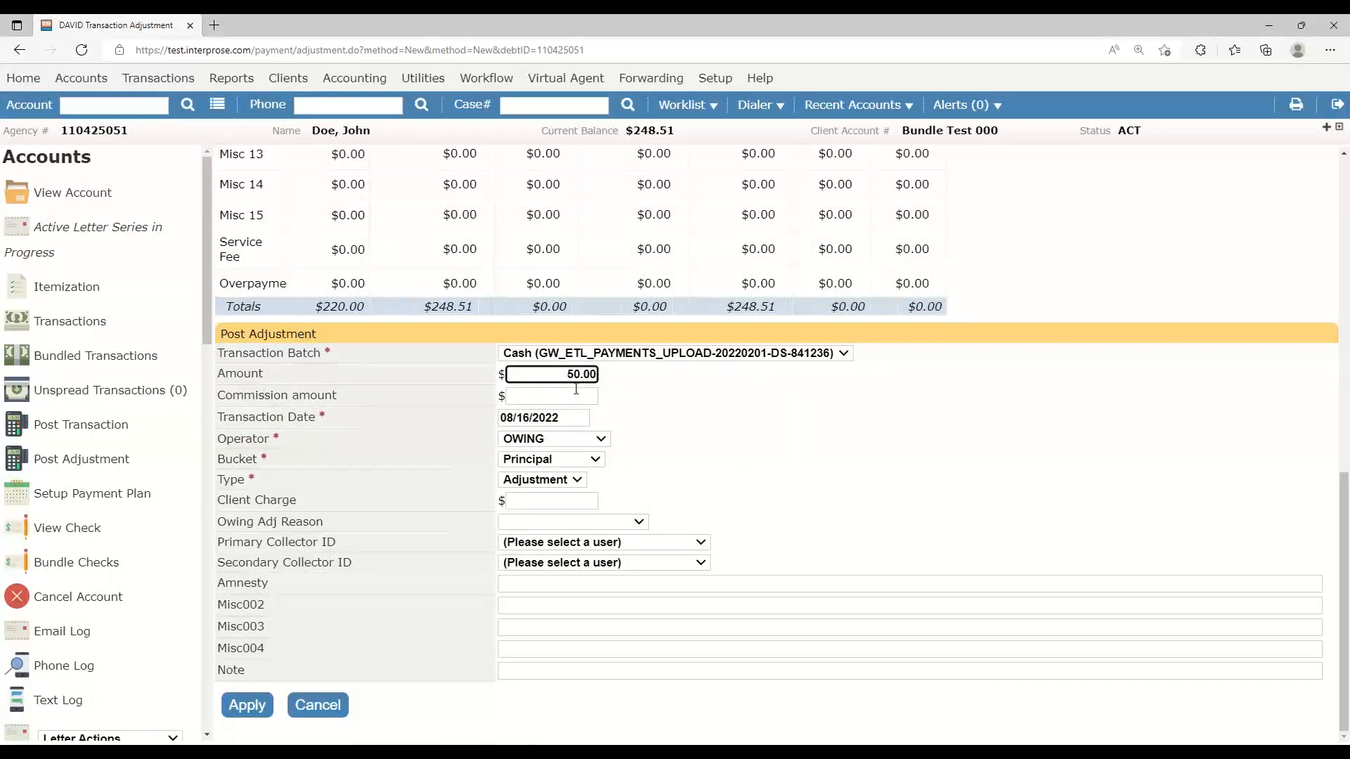
click(568, 461)
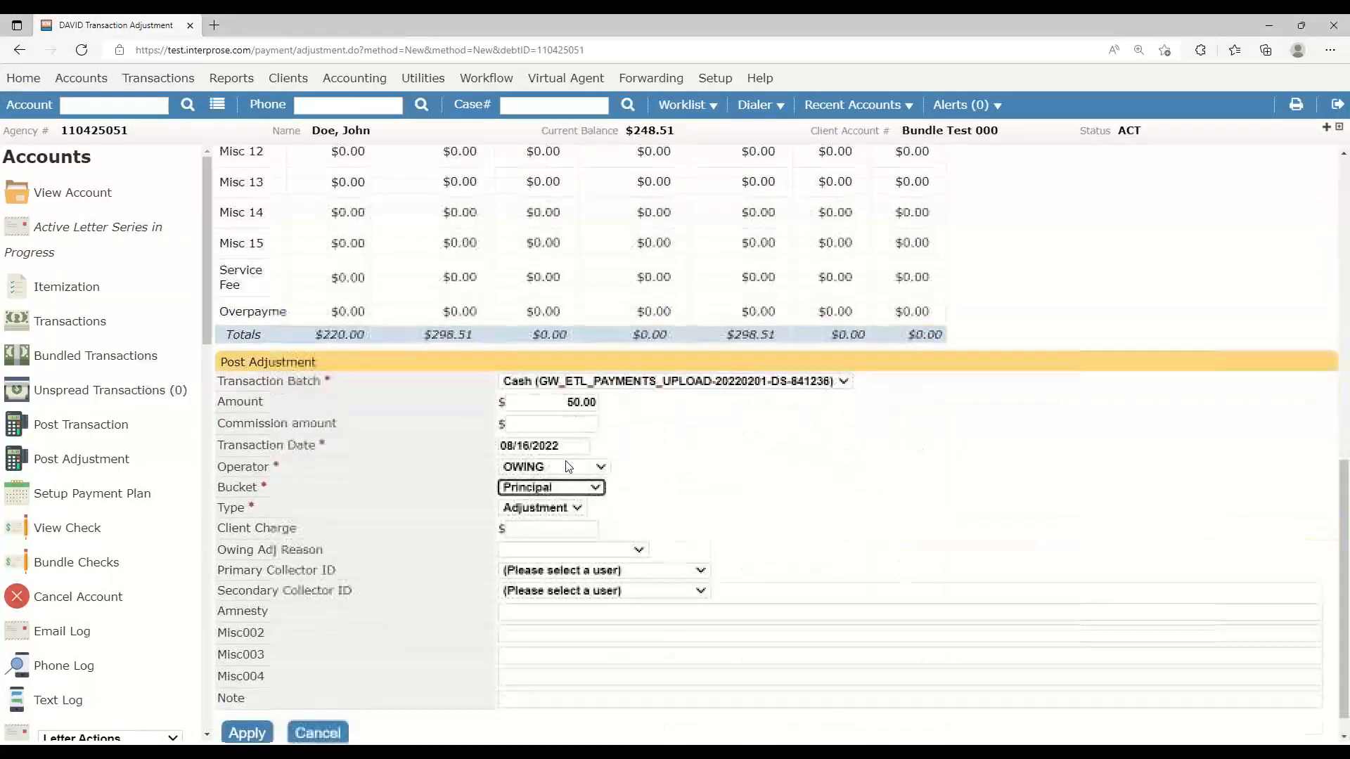
click(568, 460)
click(542, 214)
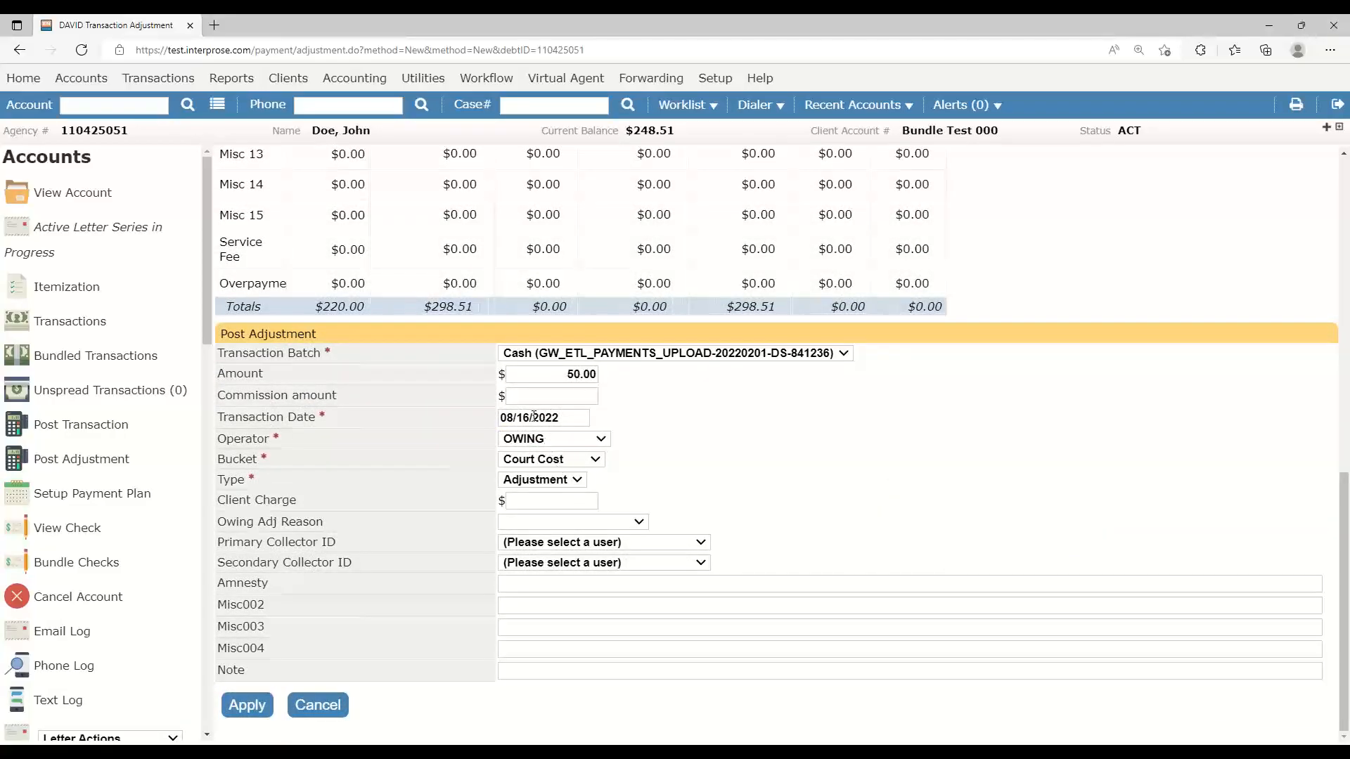
Keep the type as Adjustment, set the transaction batch to Adjustment (20200508-DS-823843), and post the adjustment
click(556, 481)
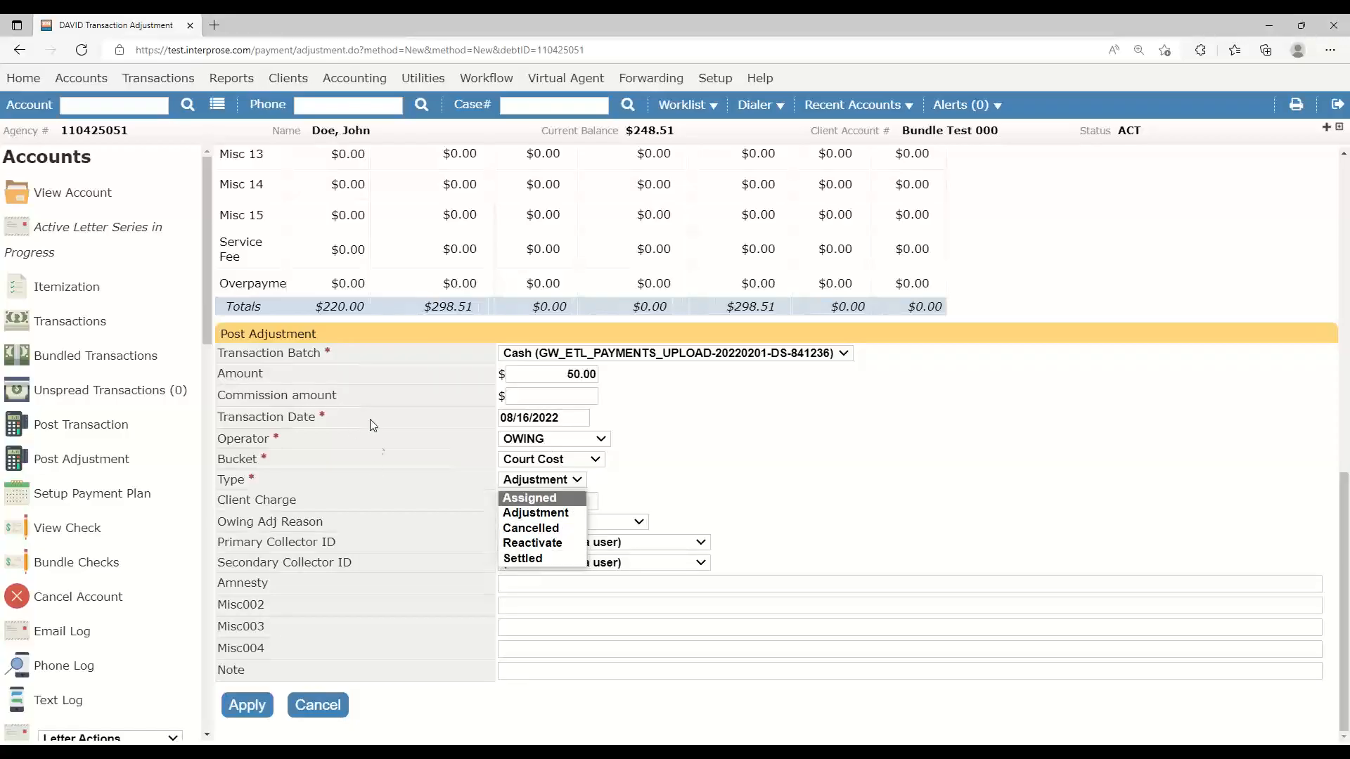
click(550, 483)
click(550, 484)
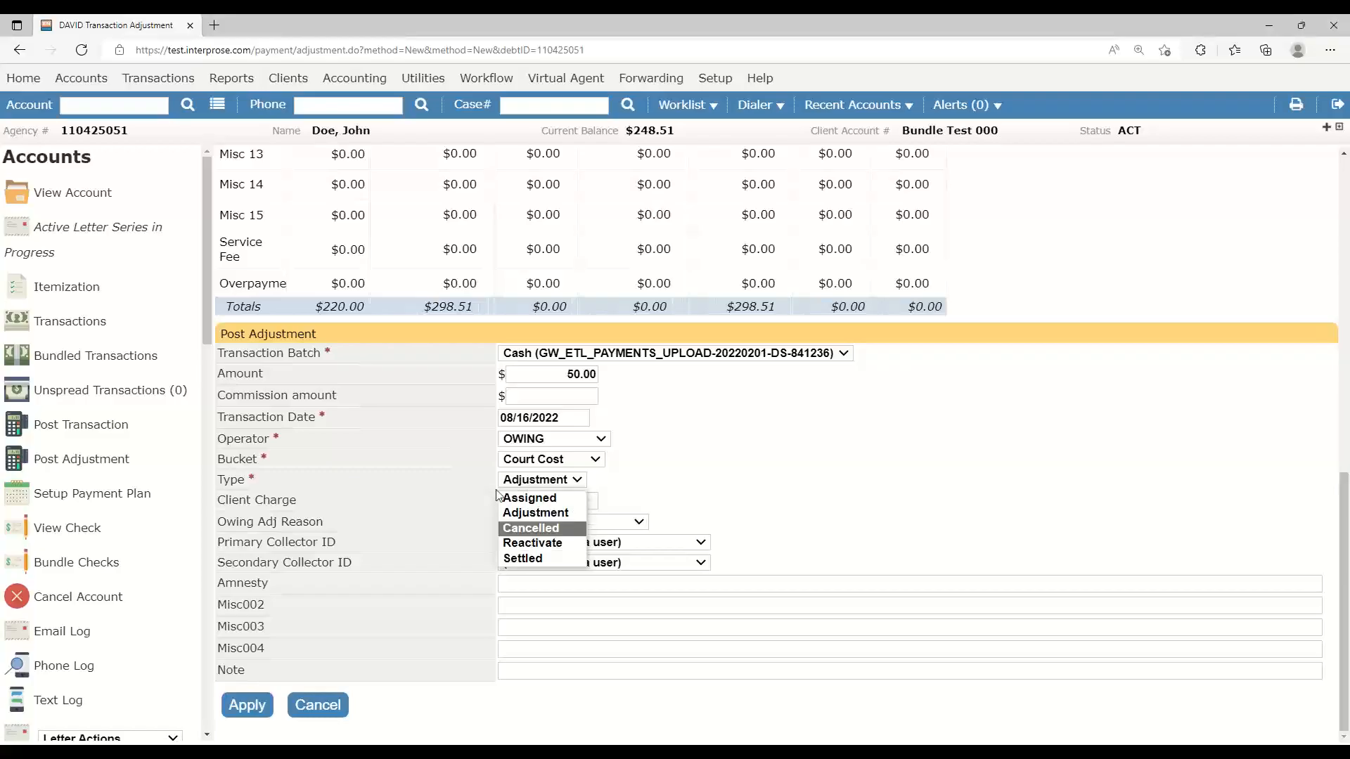
click(433, 540)
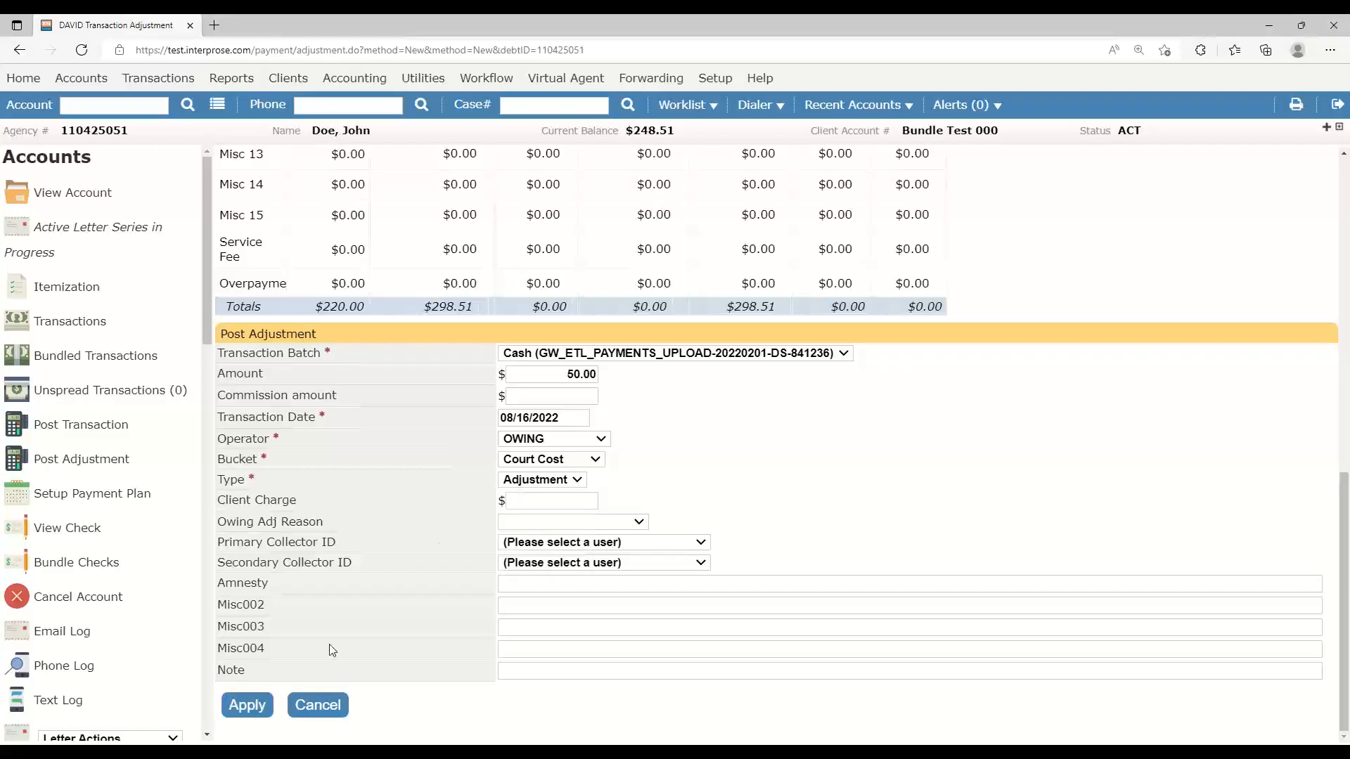
click(588, 355)
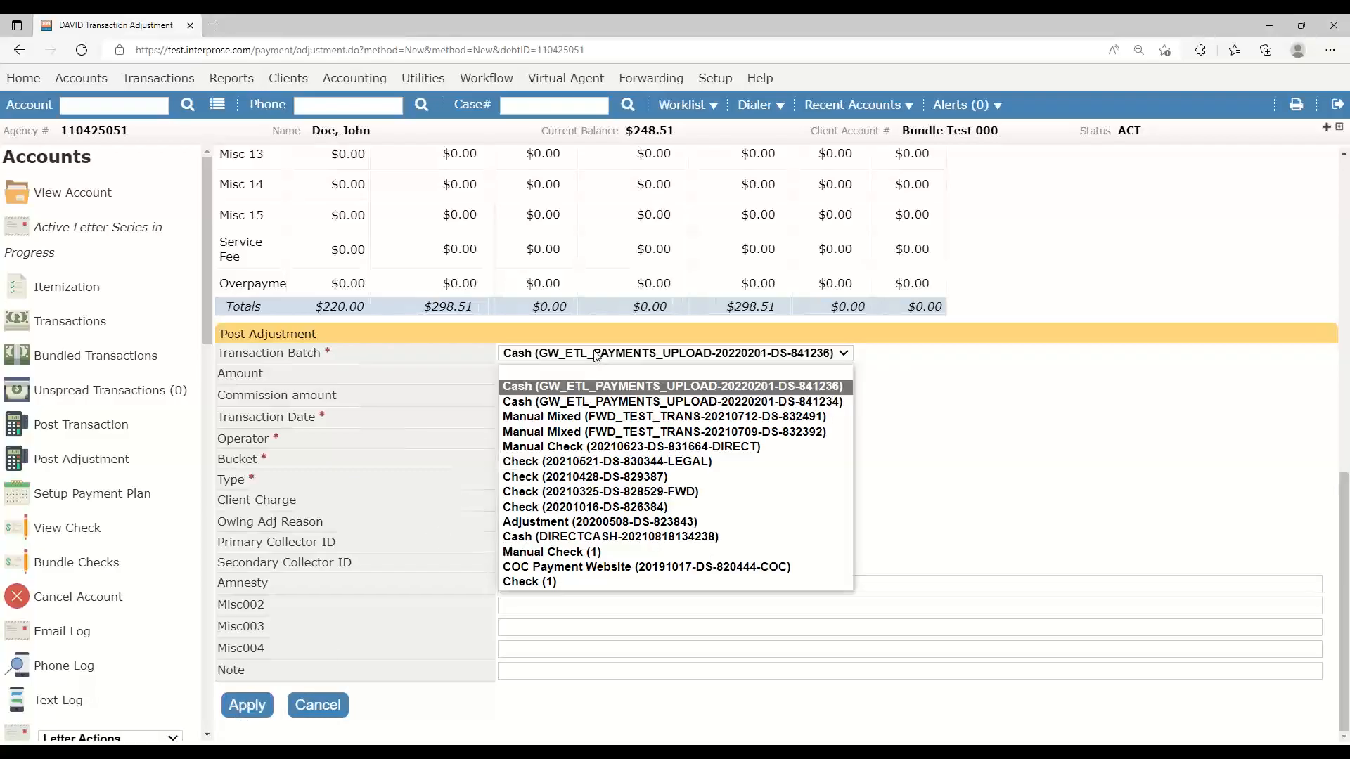
click(588, 522)
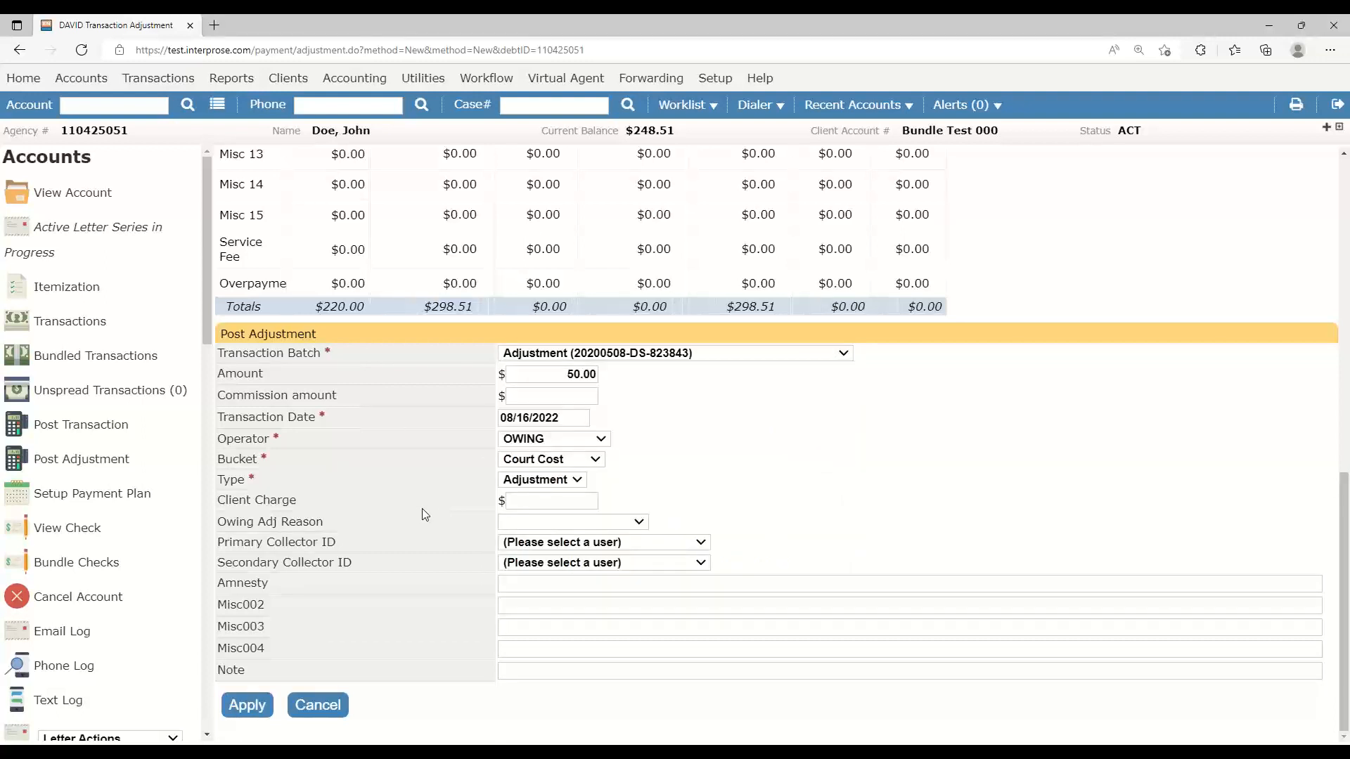
click(244, 708)
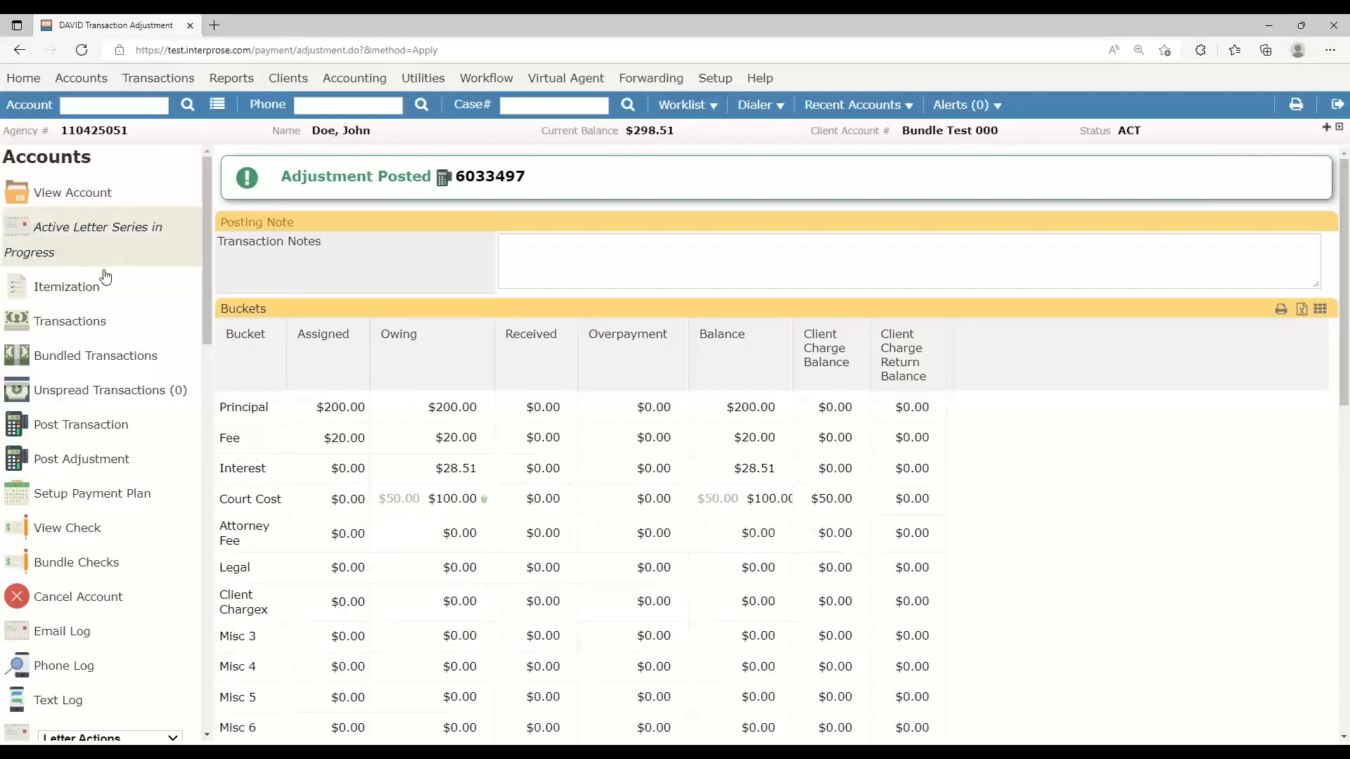
View the account's transactions and review the owing and balance amounts across its buckets
click(114, 331)
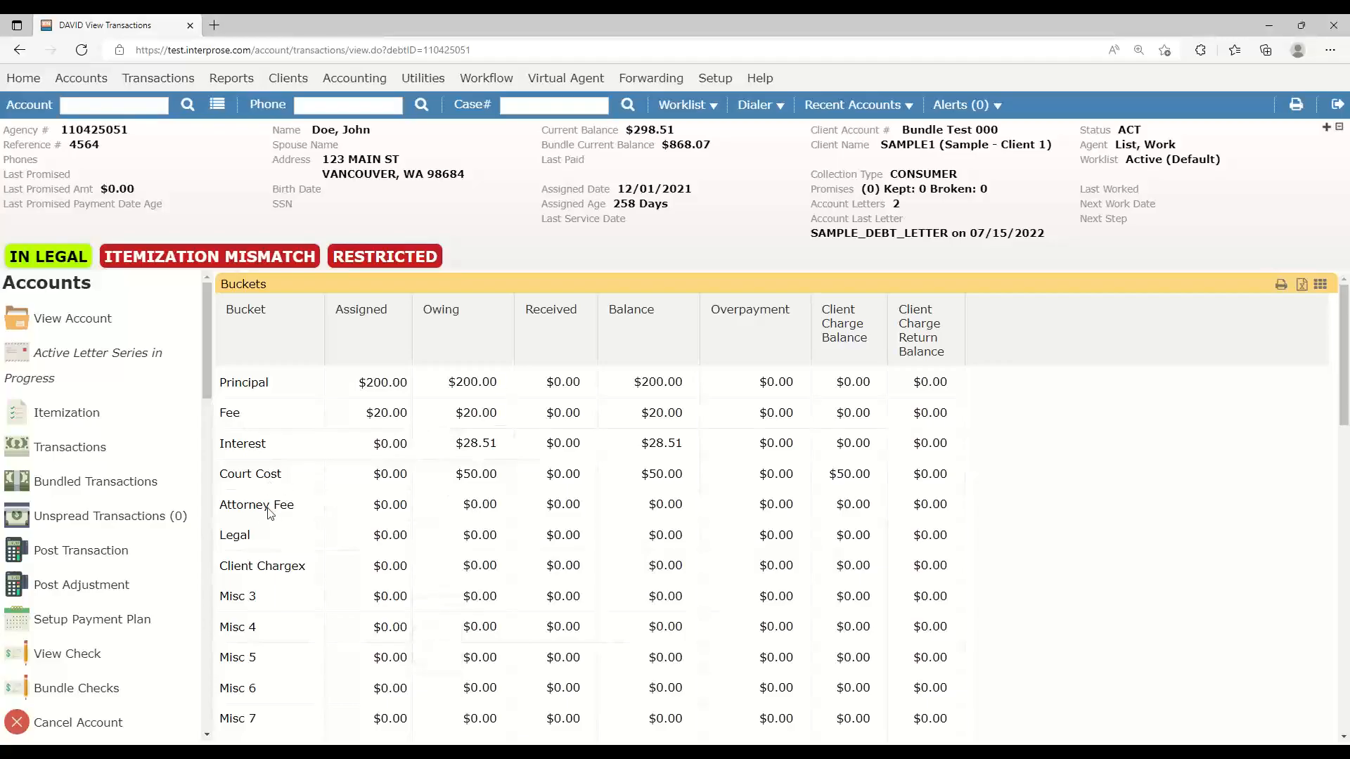
scroll(262, 571, down, 3)
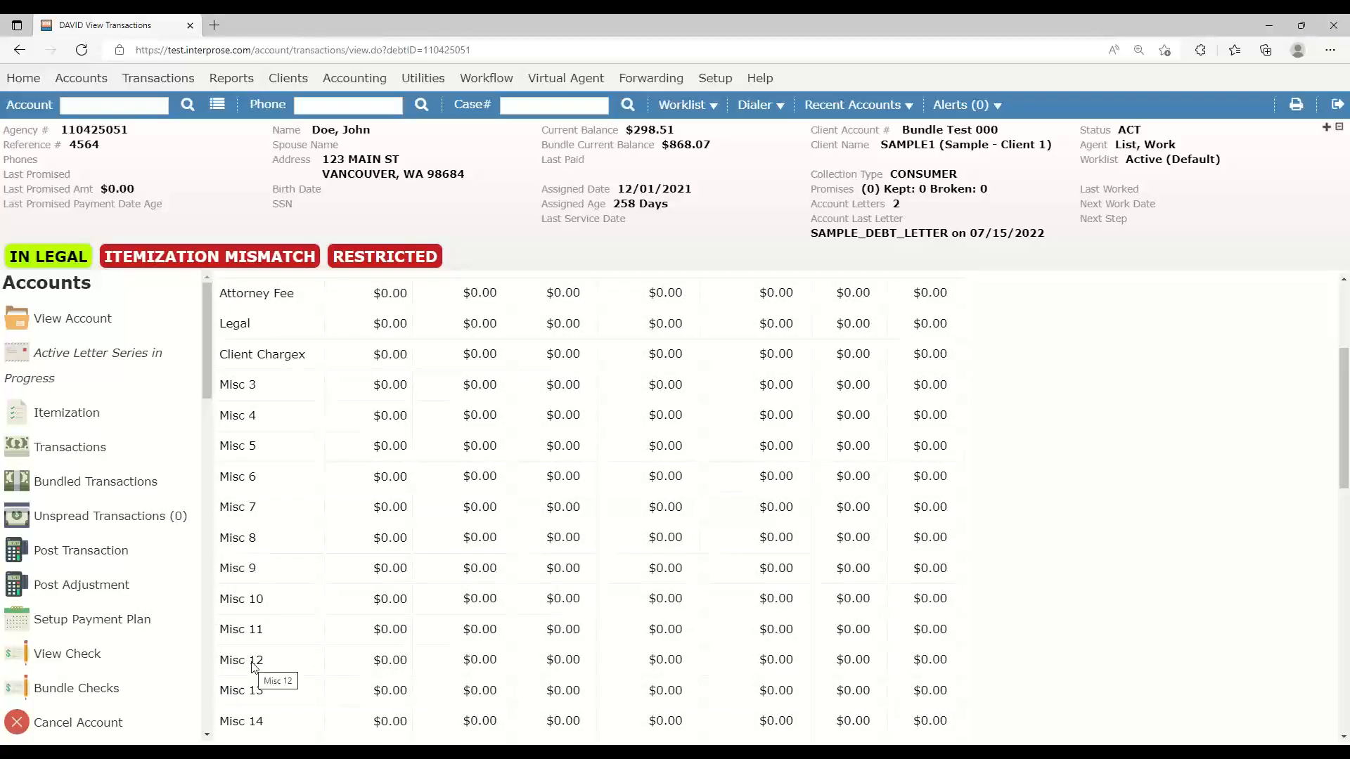
scroll(255, 667, up, 3)
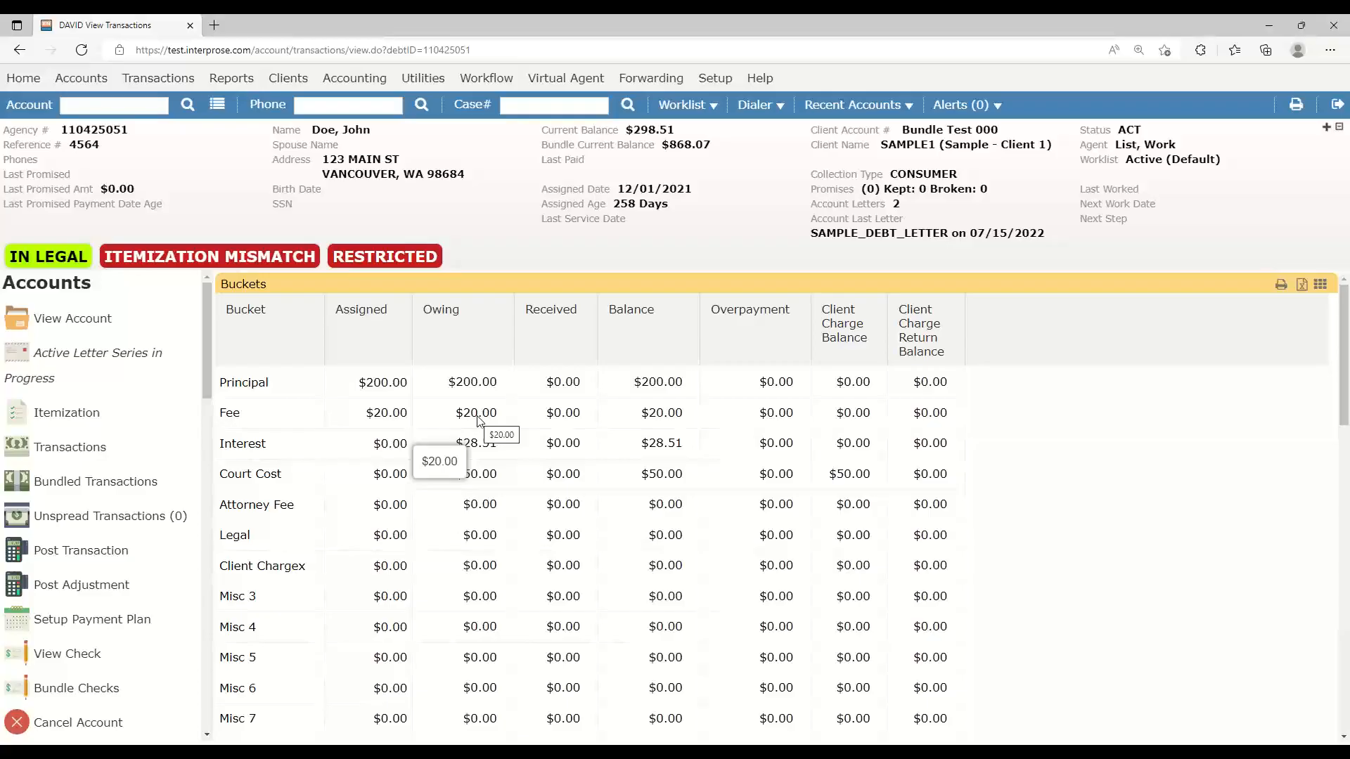
Open the PROCESSOR firm's record in the legal process server setup to examine its details and fees
click(714, 77)
mouse_move(769, 355)
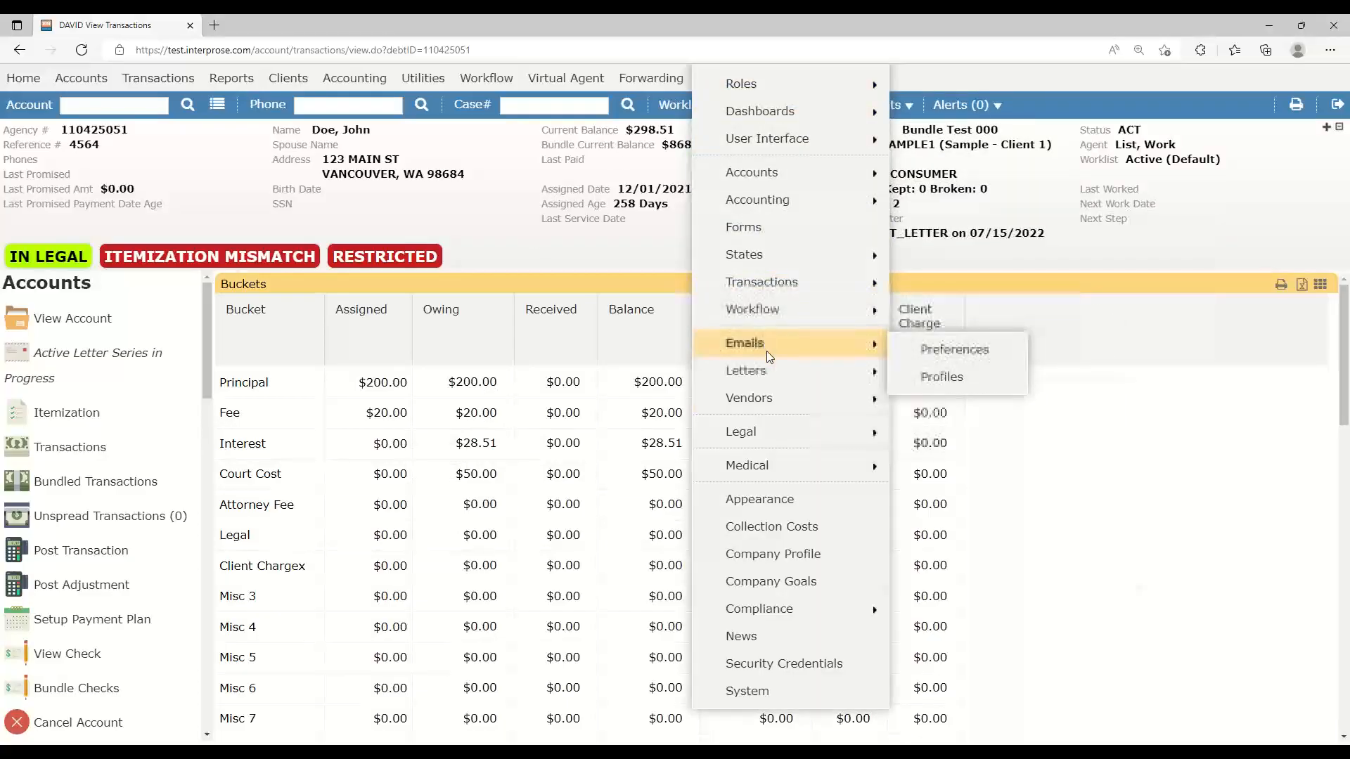
mouse_move(775, 429)
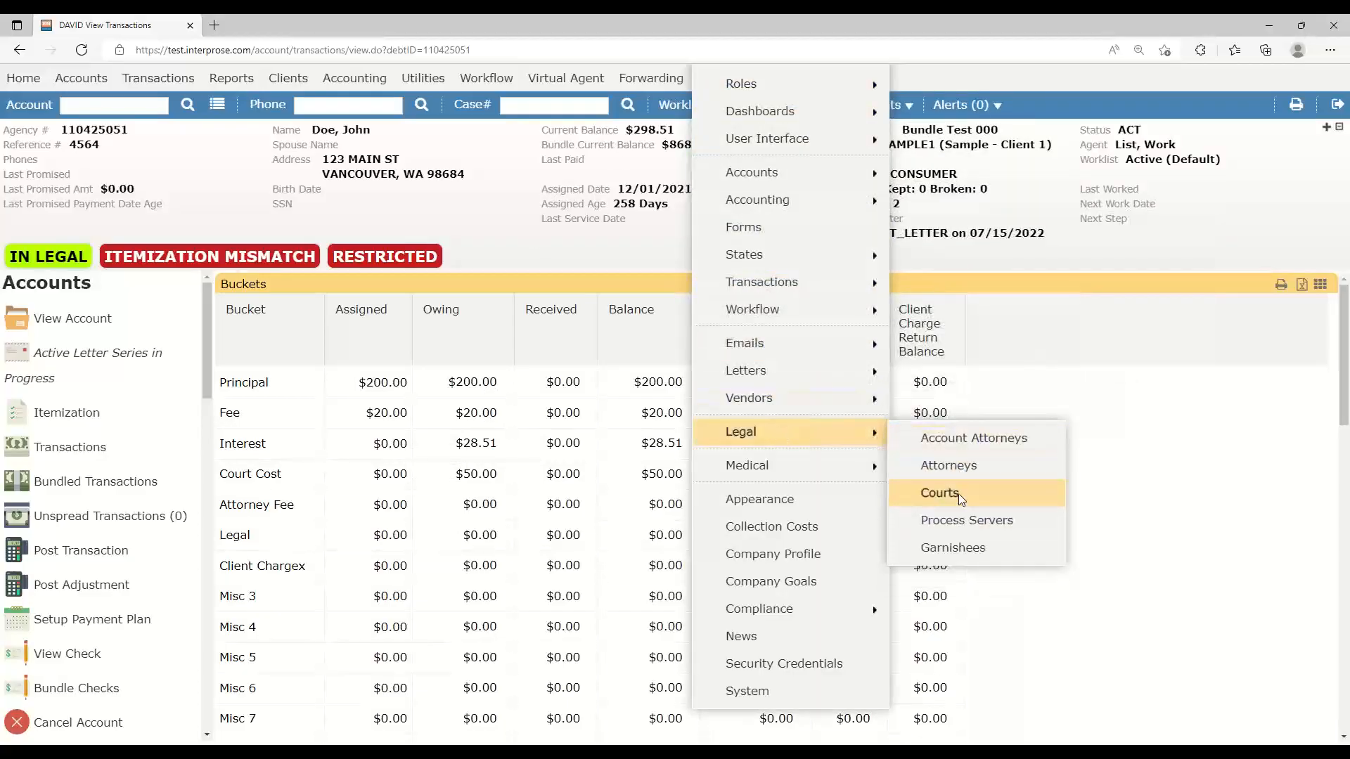
click(960, 513)
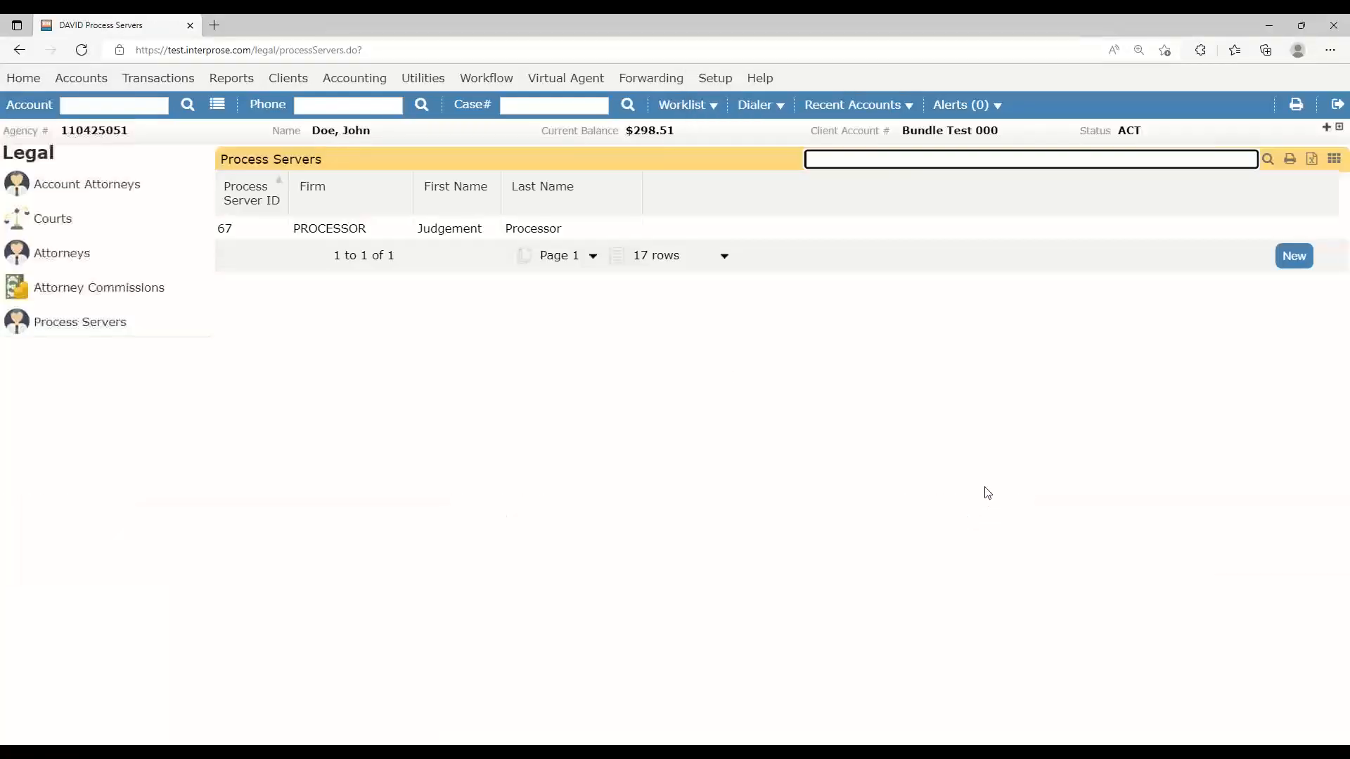
click(346, 226)
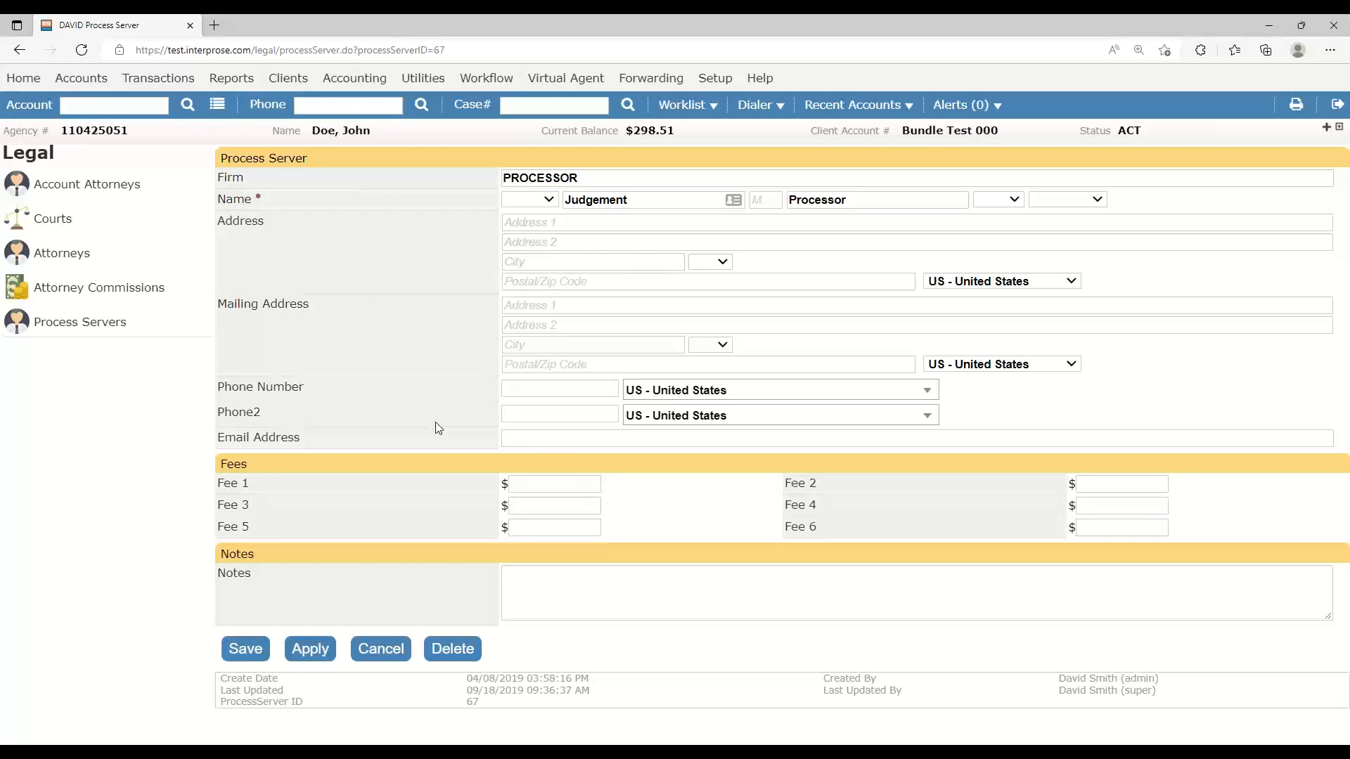
Open the Judgement Court record in the courts setup and examine its filing fee and additional info fields
click(56, 218)
click(383, 214)
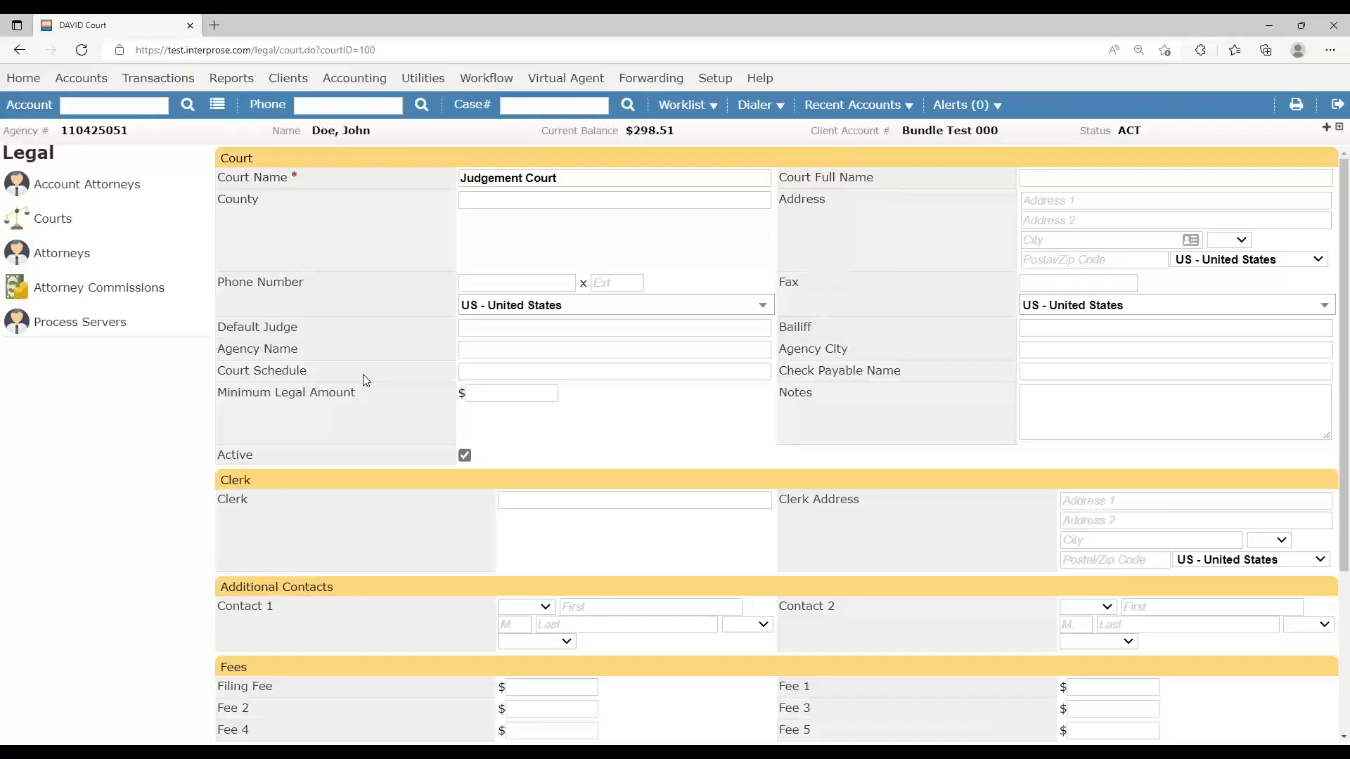
scroll(419, 482, down, 3)
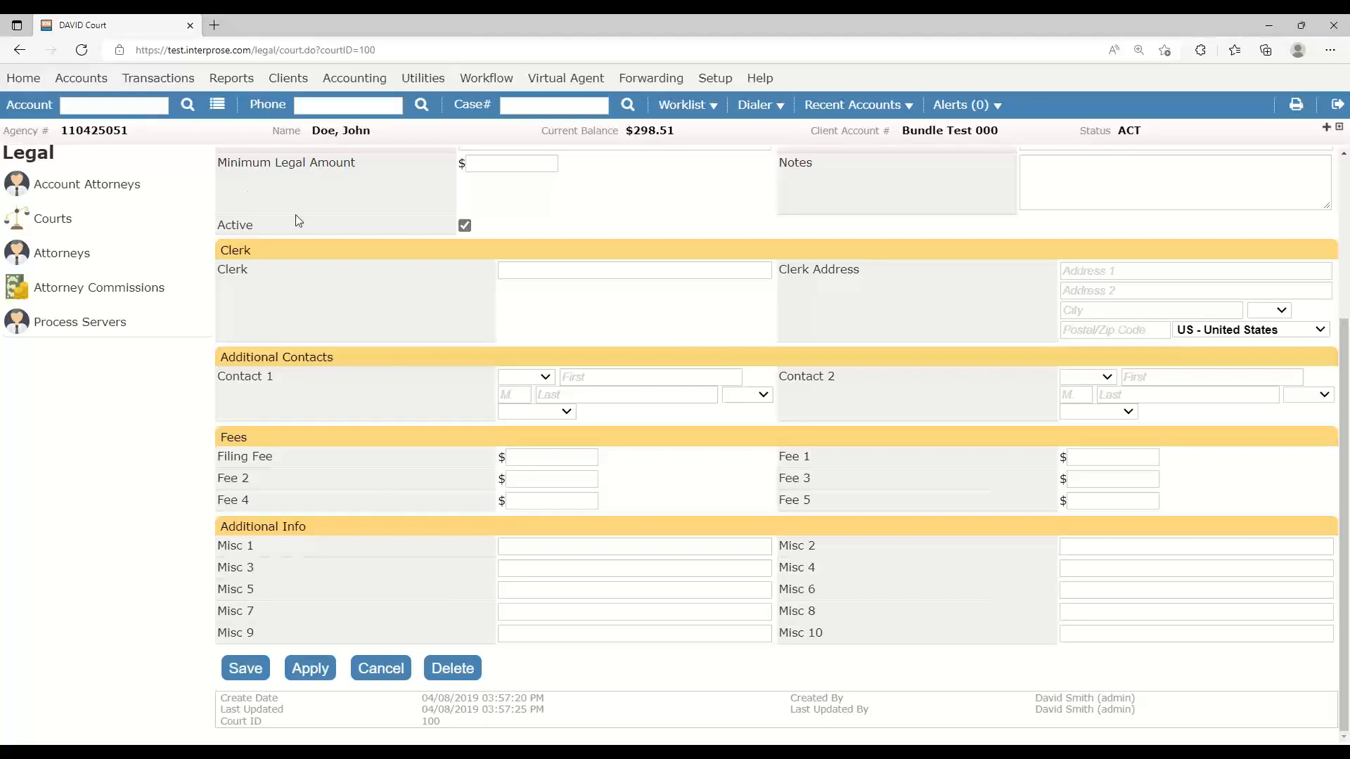
Return to the account, acknowledge the restriction alert, reopen its legal case and confirm that a judgment has been rendered
click(96, 134)
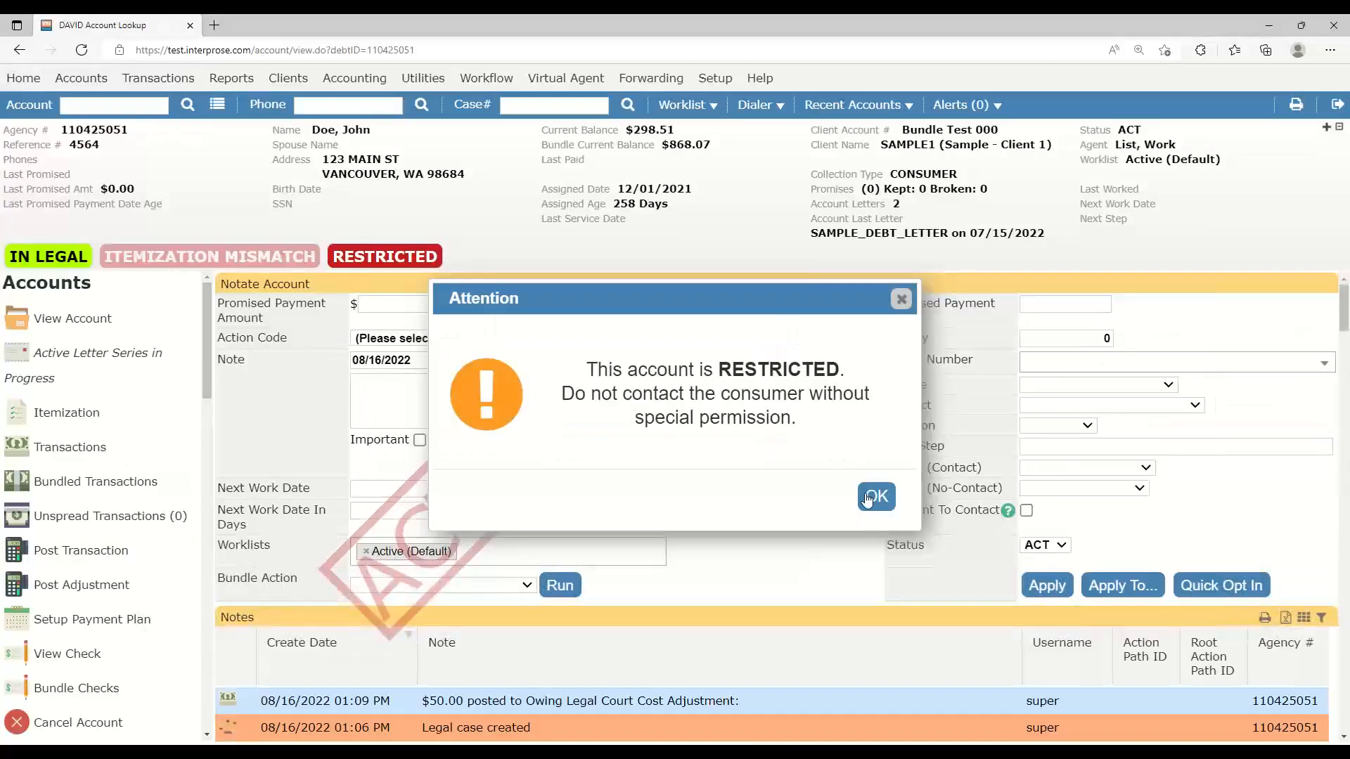
click(876, 496)
click(69, 258)
click(557, 229)
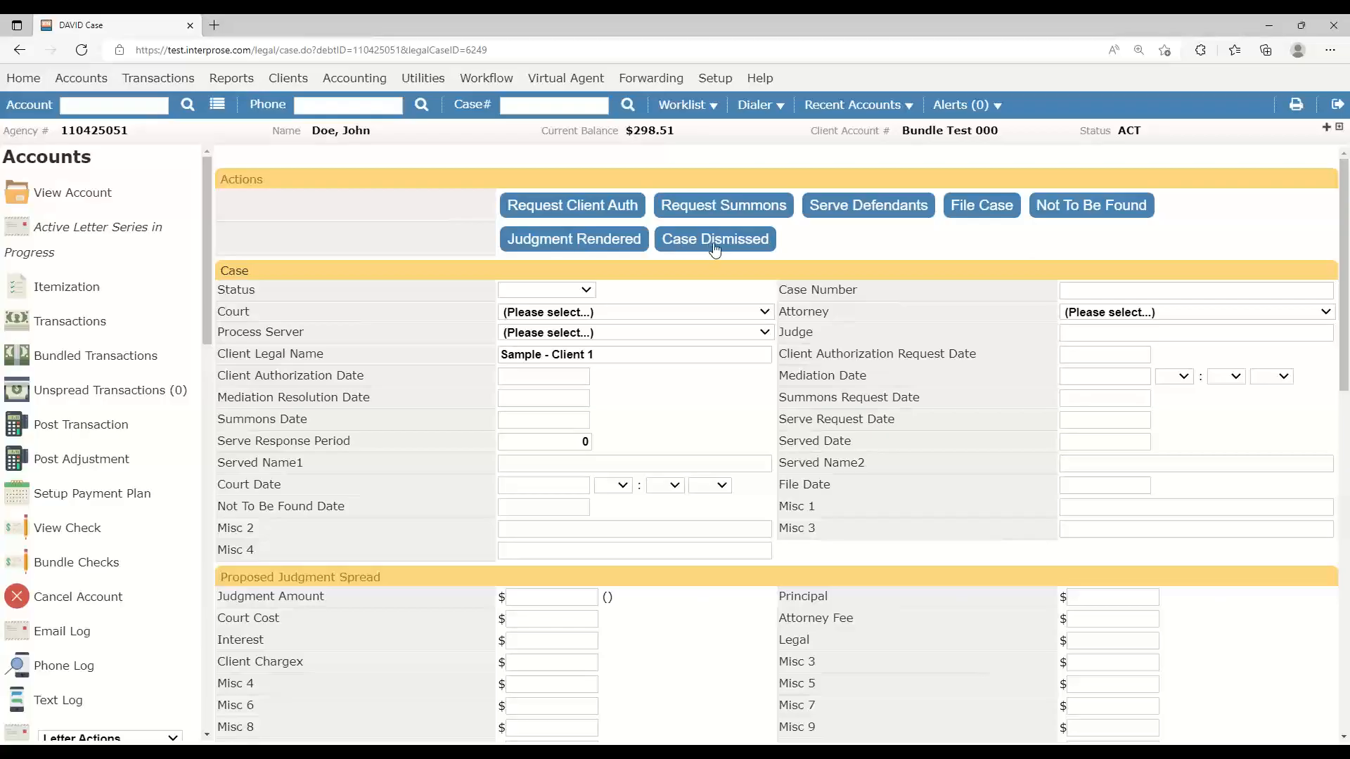
click(588, 241)
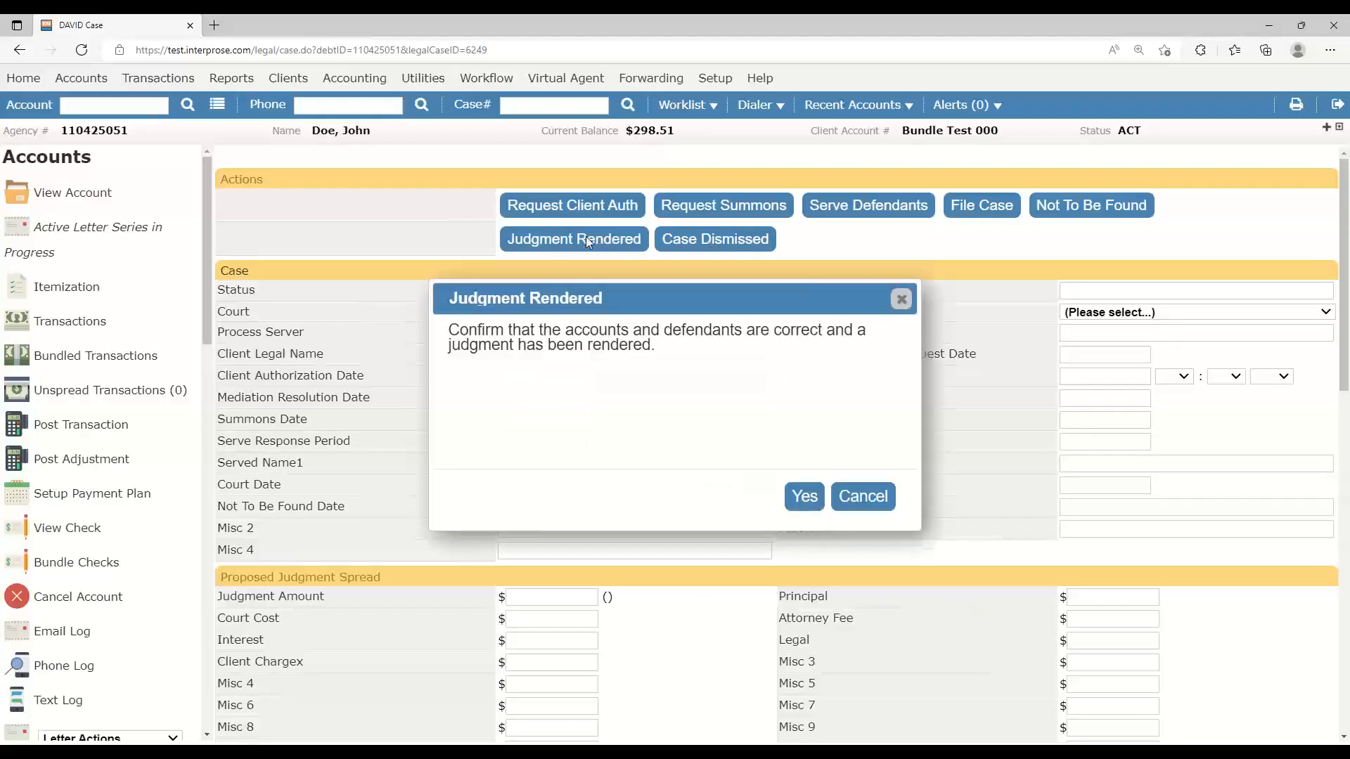
click(802, 497)
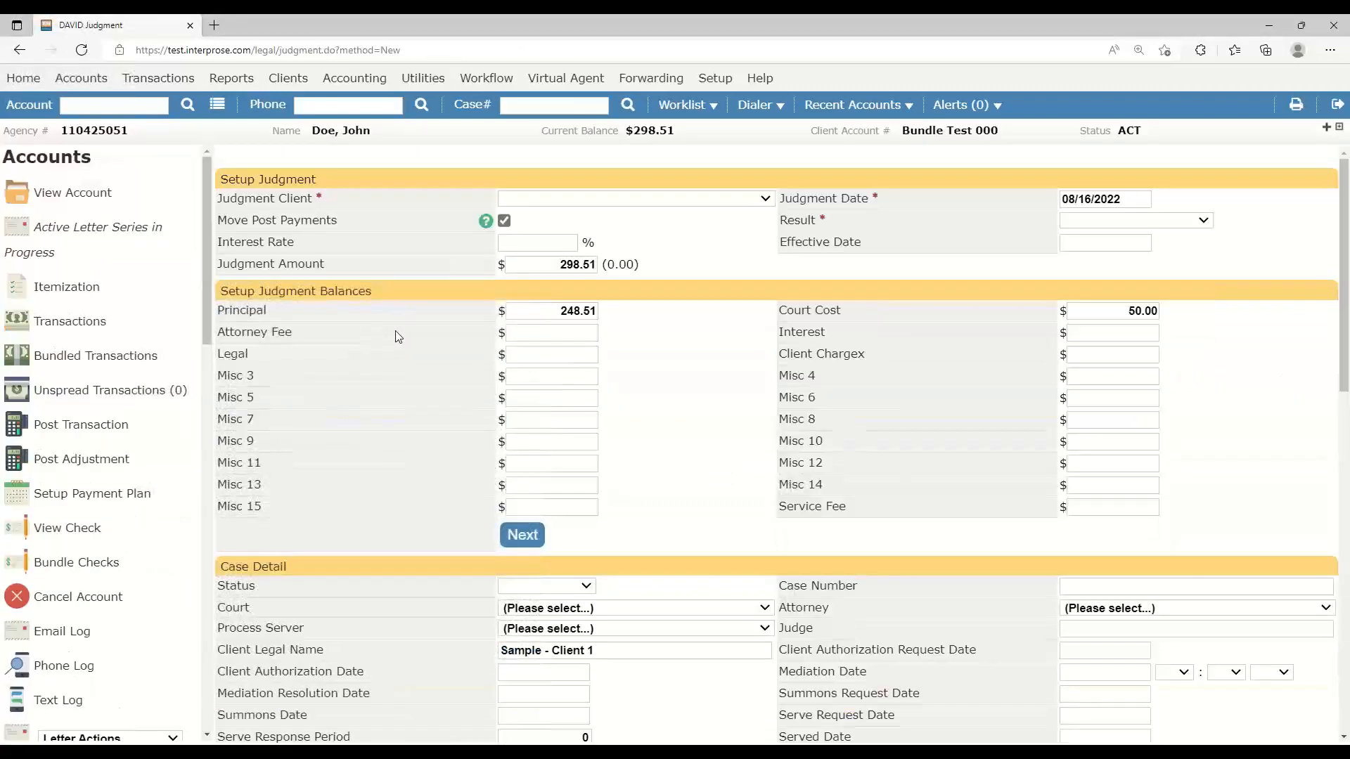
Set the judgment client to SPRADLIN HOME SALES/JUDGMENTS
click(601, 199)
click(599, 230)
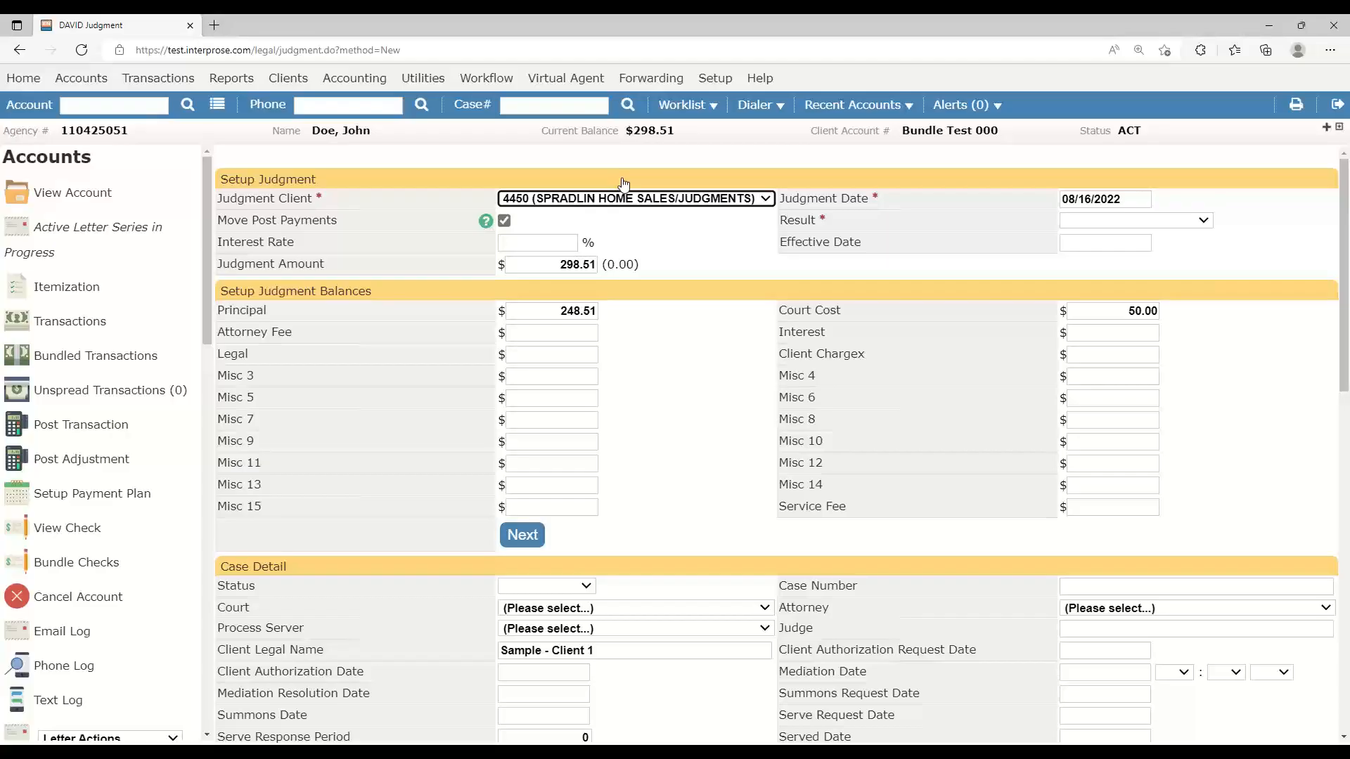
click(629, 224)
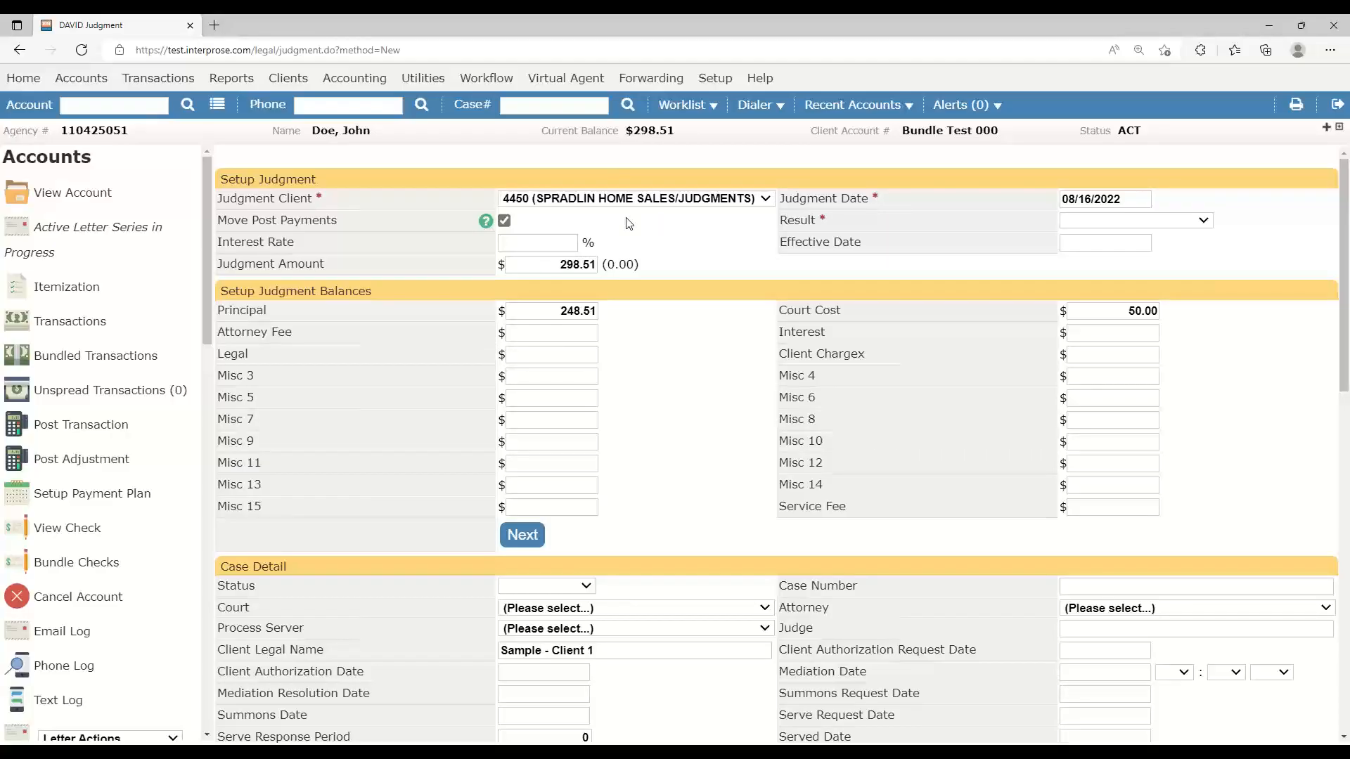
Set the result to AGREED_JUDGMENT, the interest rate to 5% and the effective date to 8/19/2022, and confirm the judgment setup
click(1094, 199)
click(1090, 221)
click(1111, 250)
click(541, 243)
text(5)
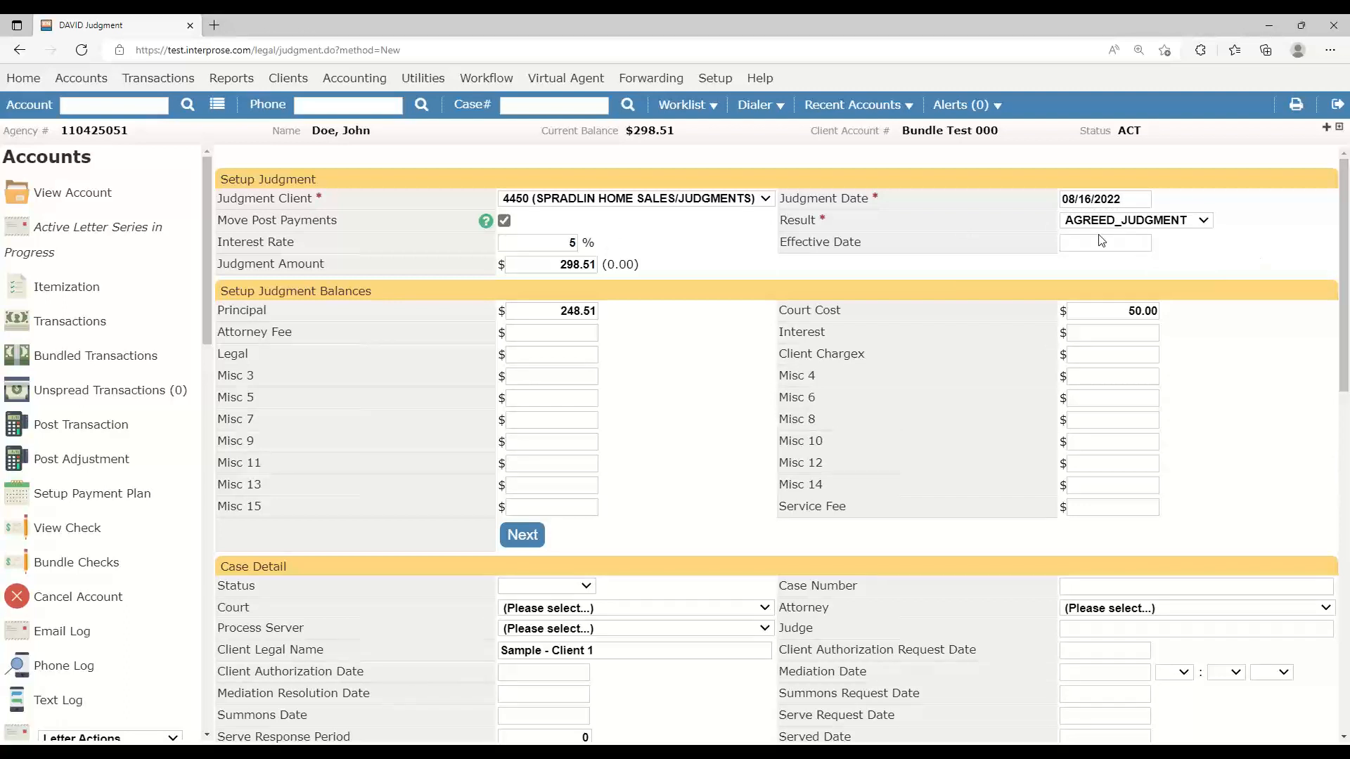
click(1102, 242)
click(1252, 387)
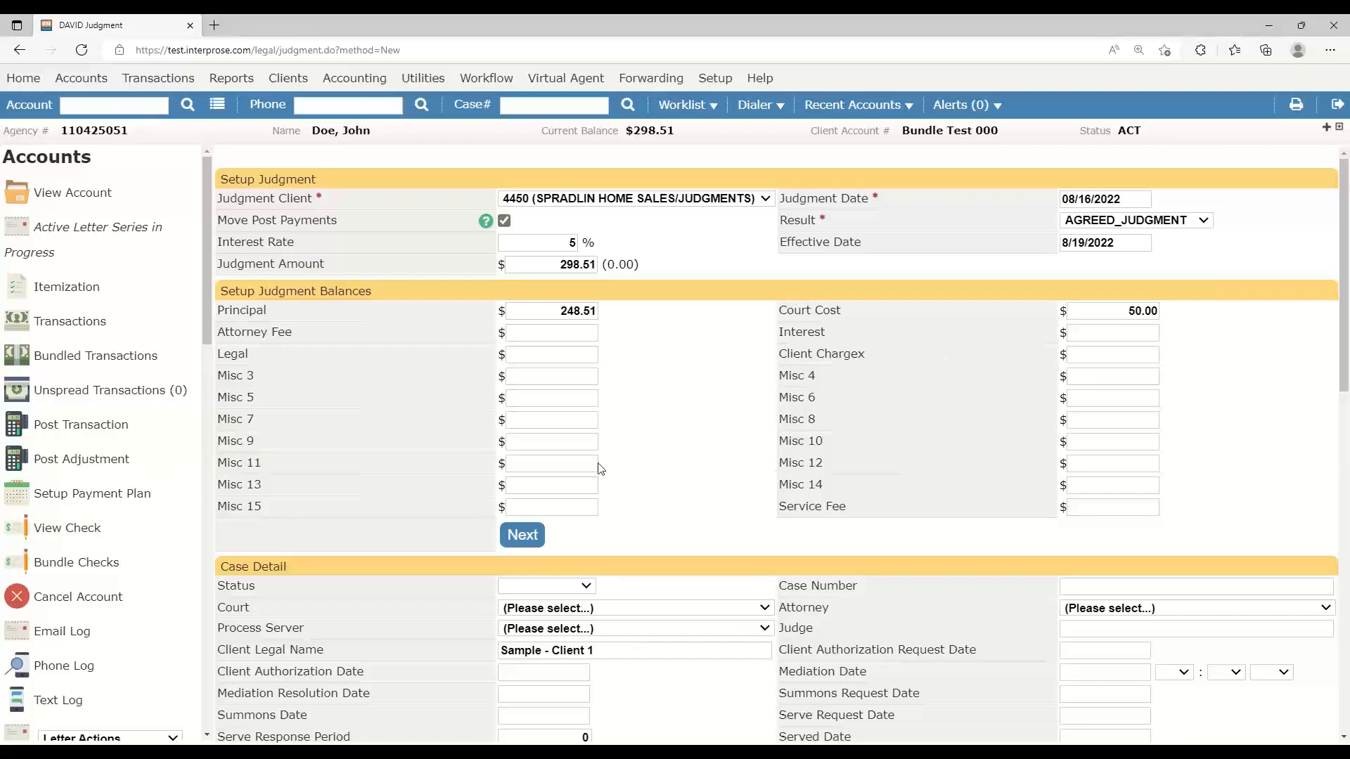
click(524, 536)
click(803, 497)
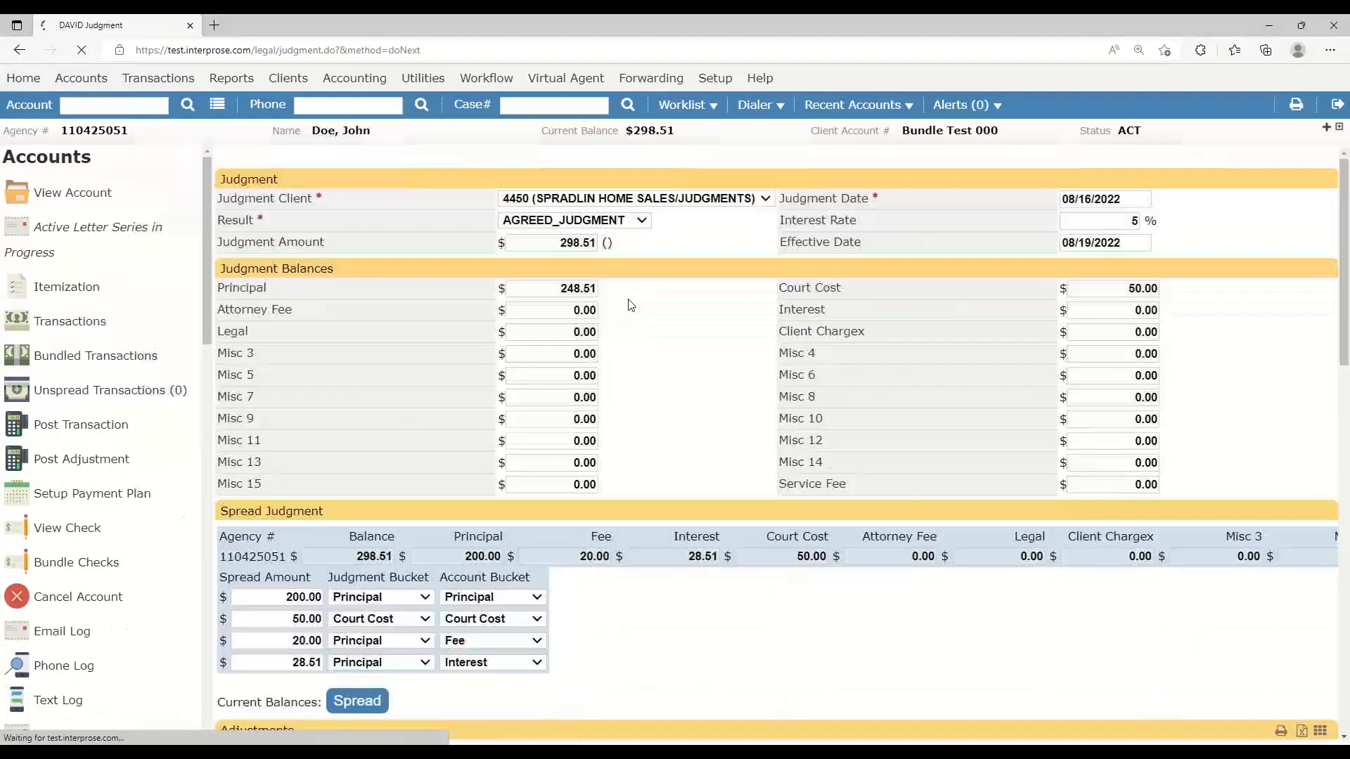
Change the judgment bucket of the $20.00 Fee amount to Attorney Fee
scroll(352, 407, down, 3)
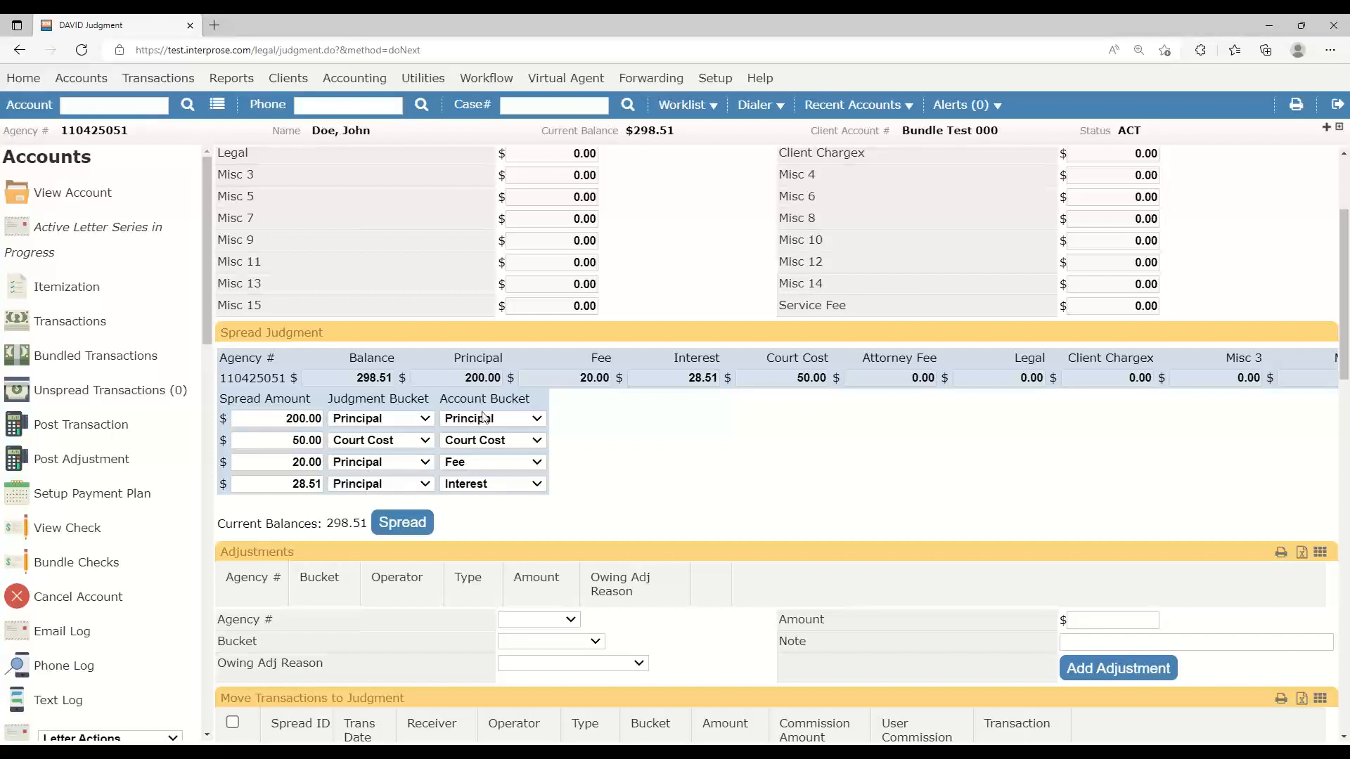
click(370, 465)
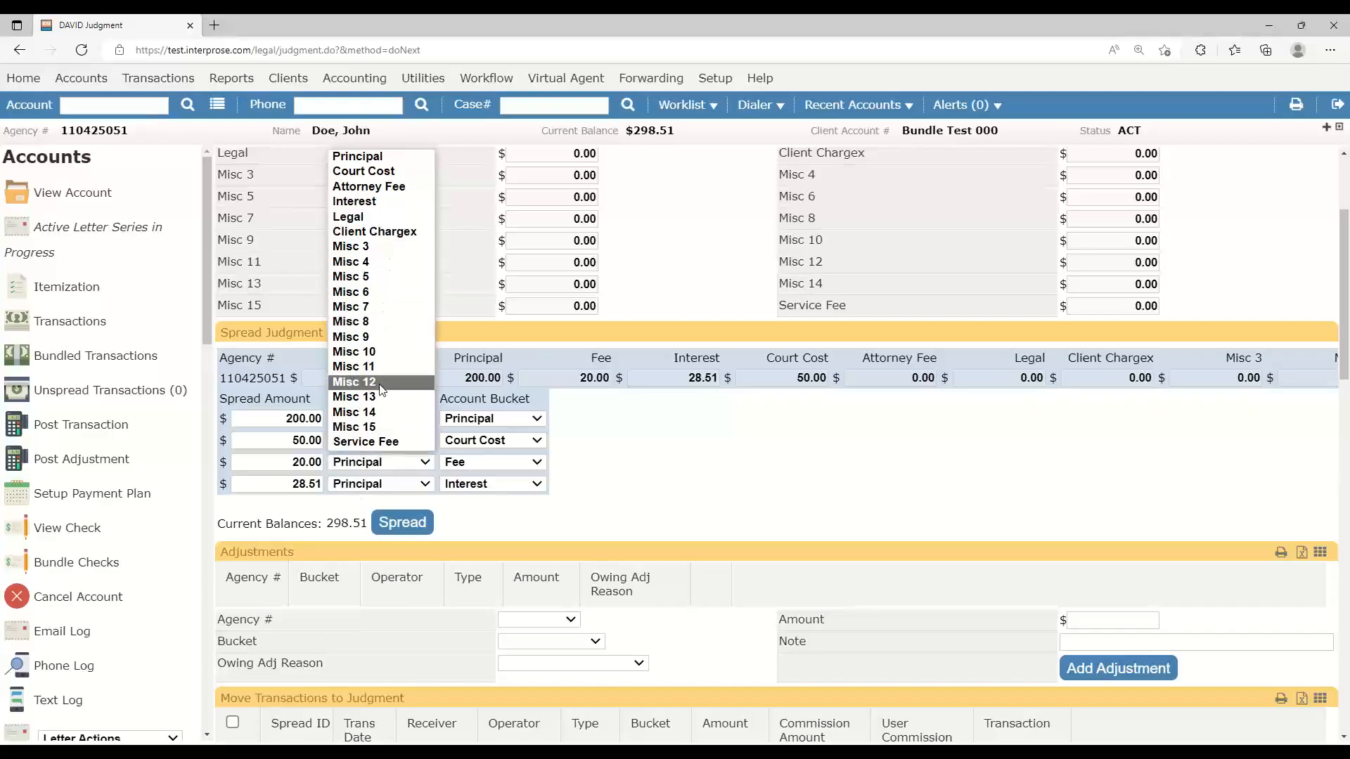
click(383, 186)
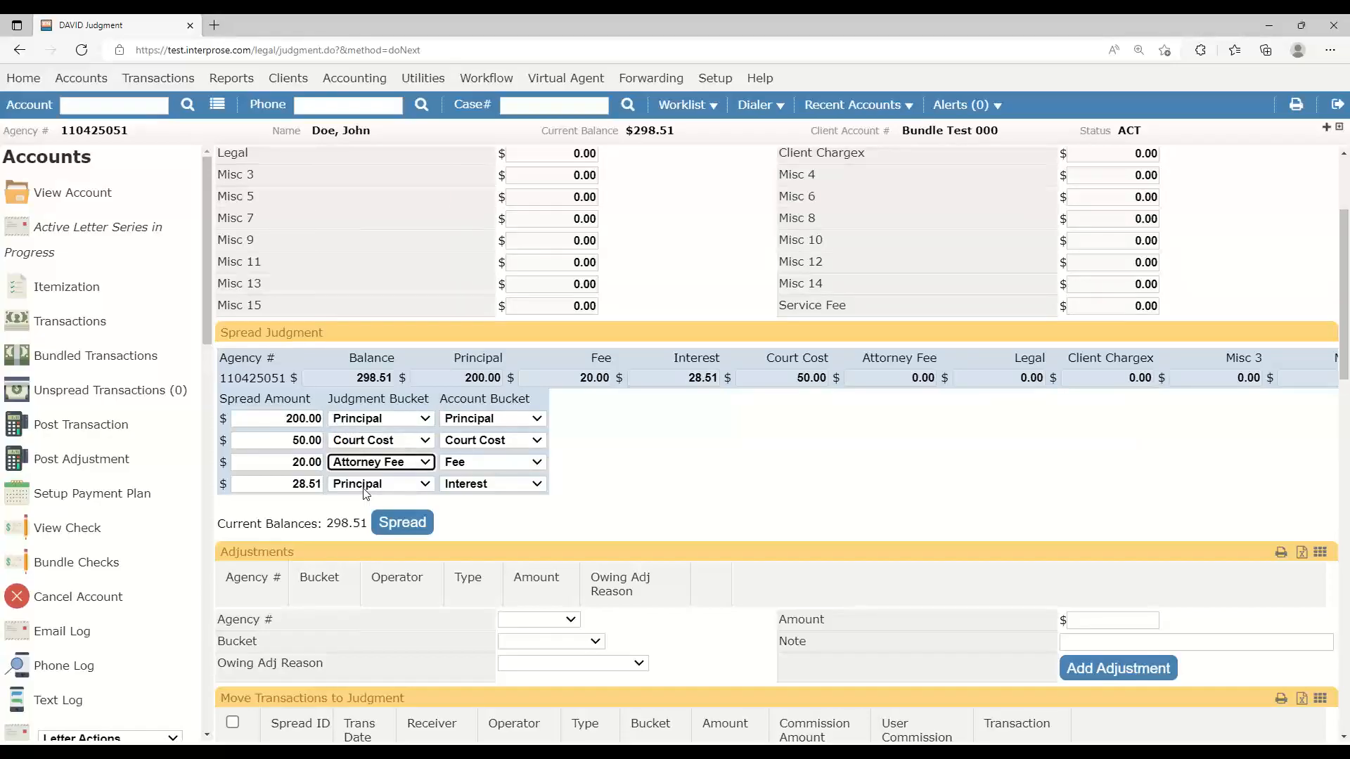
Set the judgment bucket of the $20.00 Fee amount back to Principal, and spread the judgment with confirmation
click(403, 521)
click(399, 462)
click(380, 154)
click(403, 523)
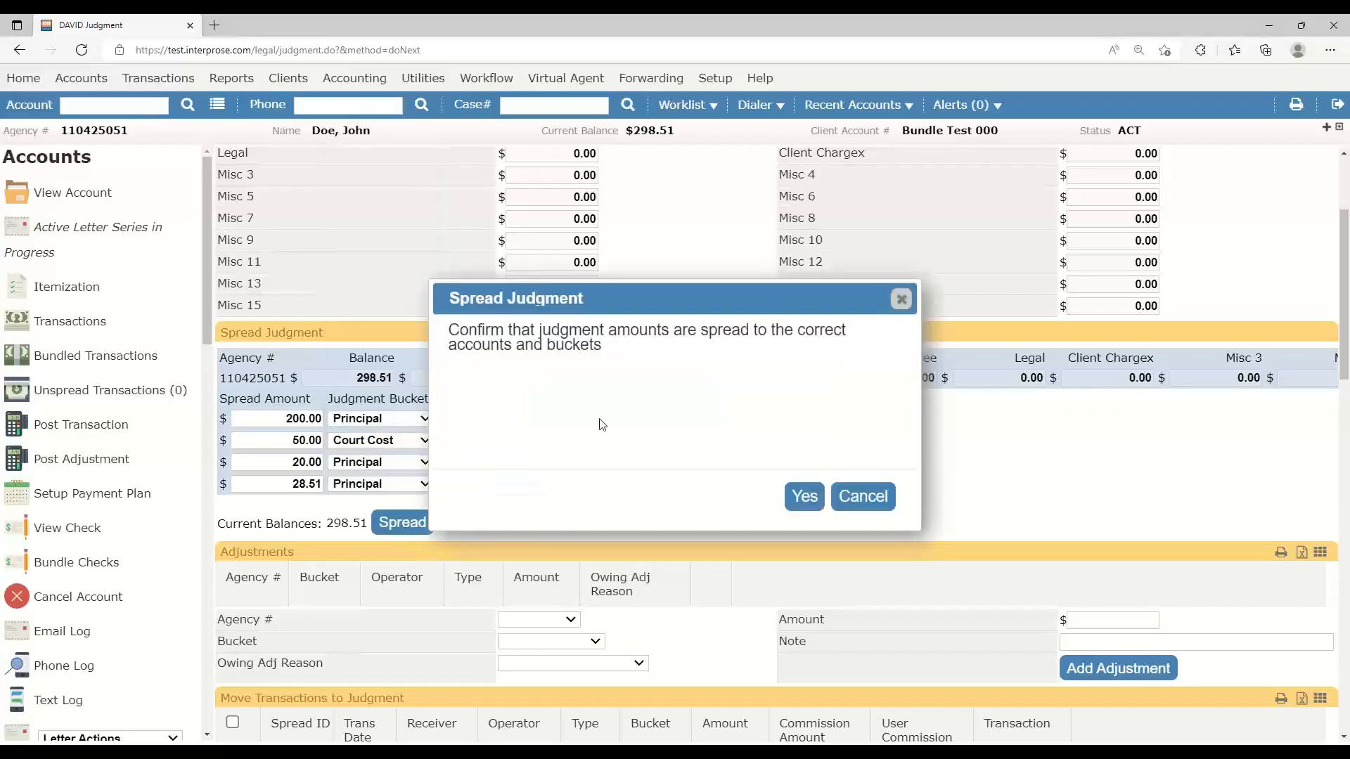
click(804, 497)
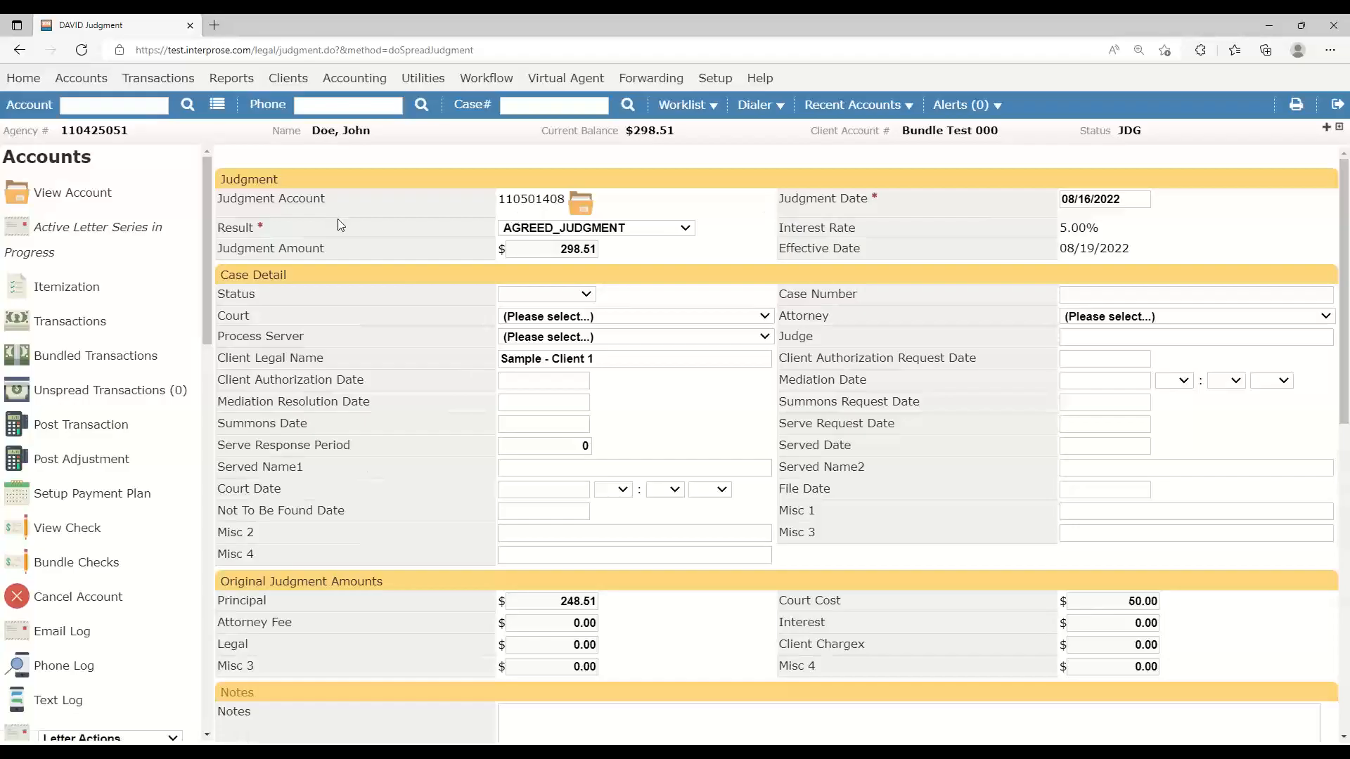
Open the linked judgment account and start posting a transaction with a payment amount of $50.00
click(1340, 129)
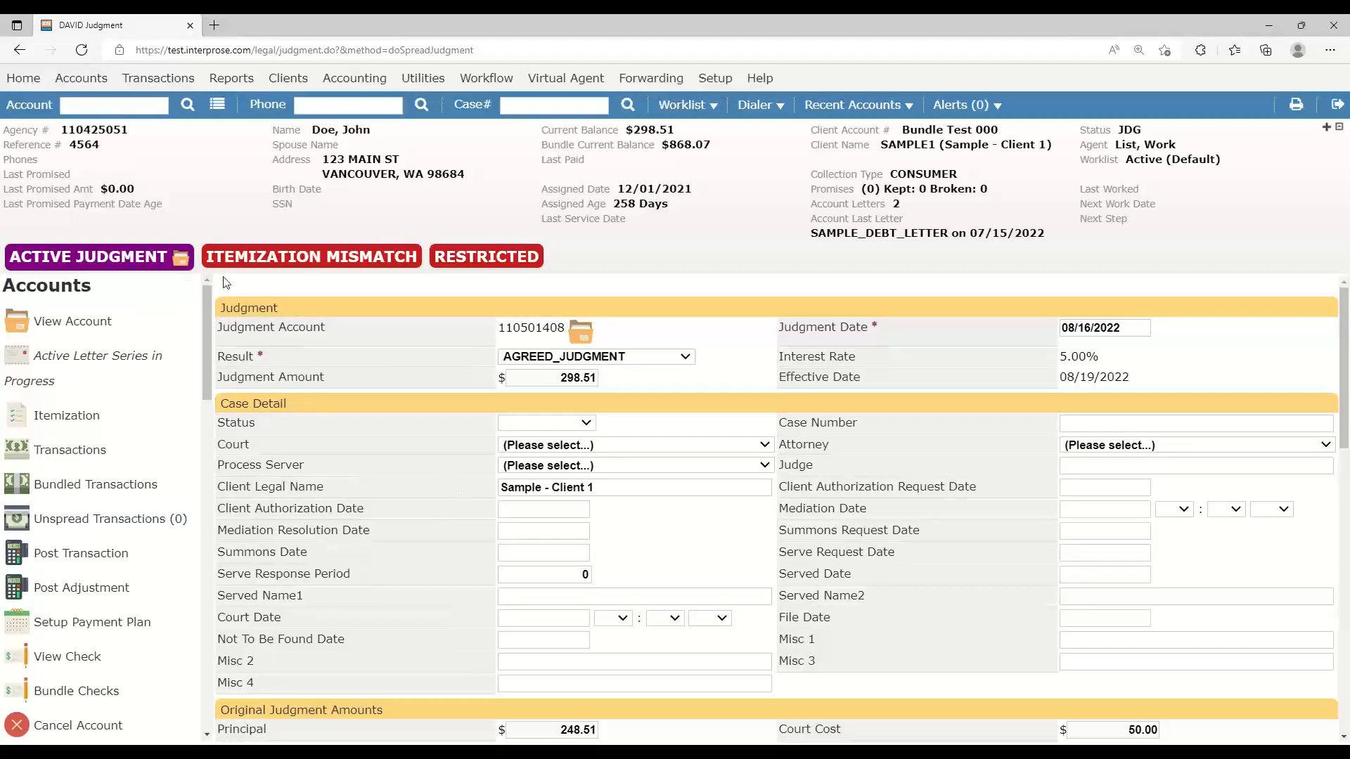
click(533, 329)
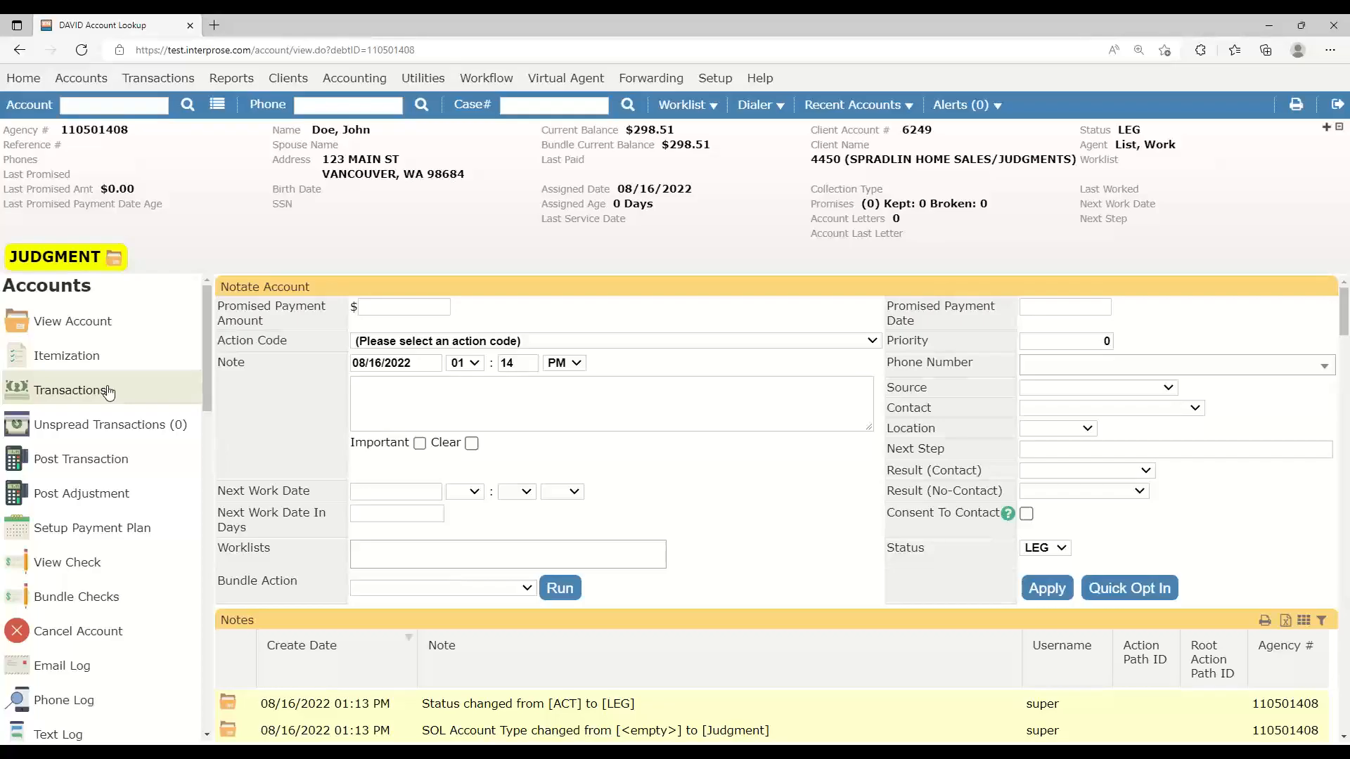
click(131, 464)
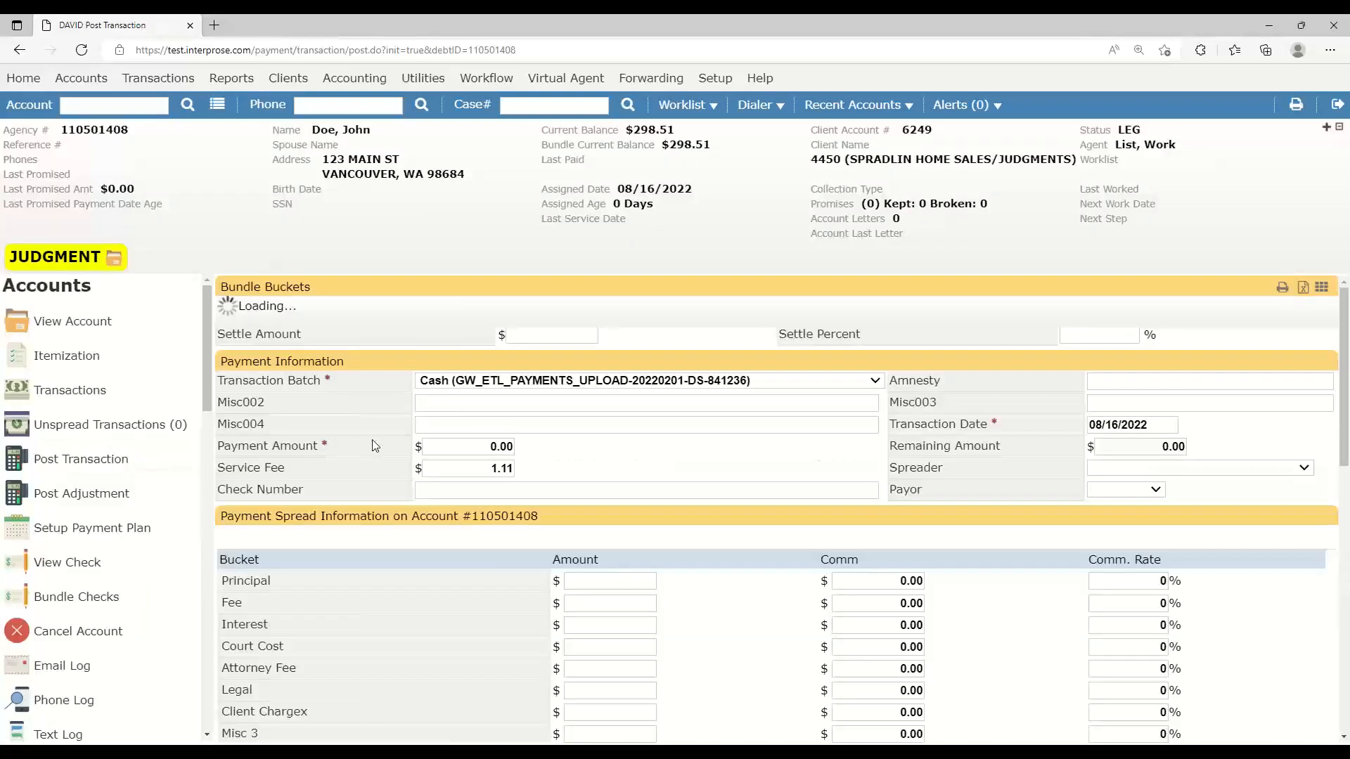
scroll(504, 467, down, 10)
click(486, 537)
text(50.00)
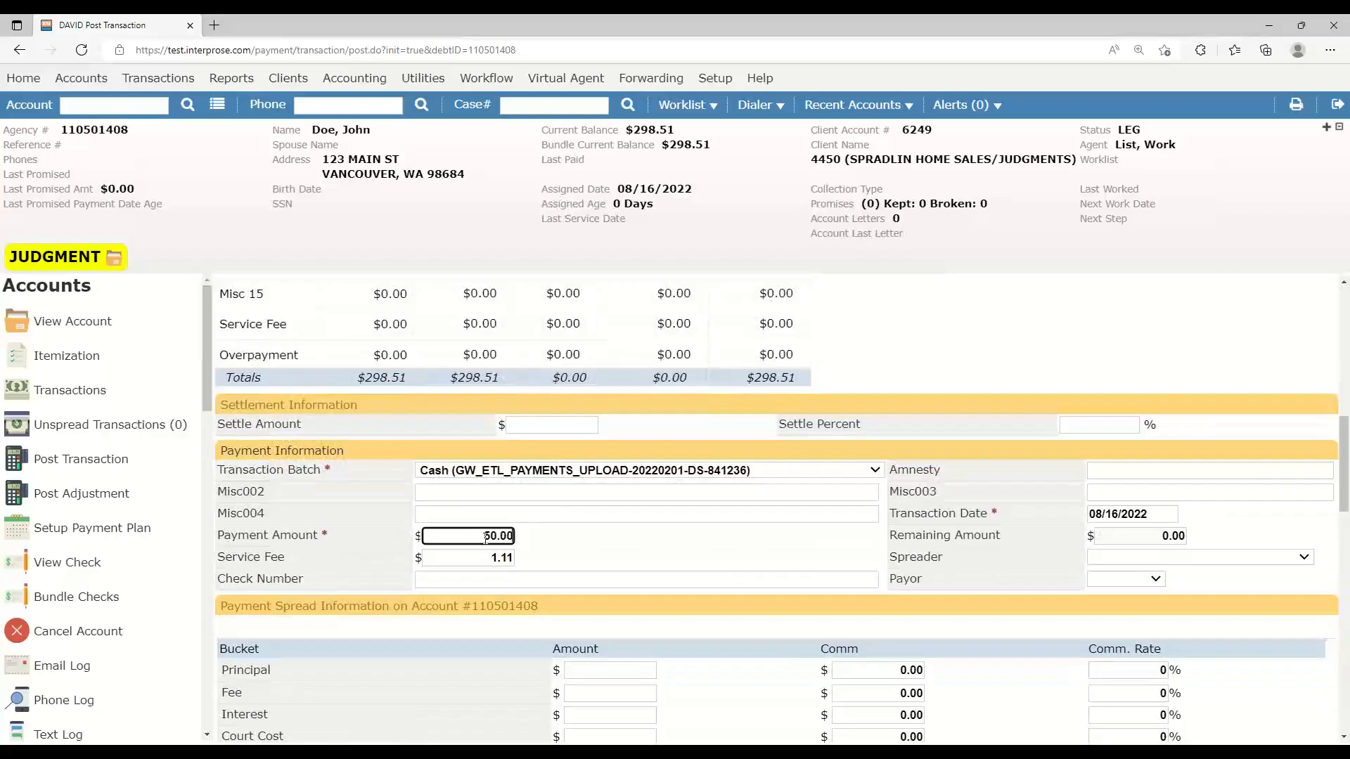
click(603, 551)
Spread the payment and review the transactions, judgment account spread and judgment detail spread
scroll(603, 552, down, 15)
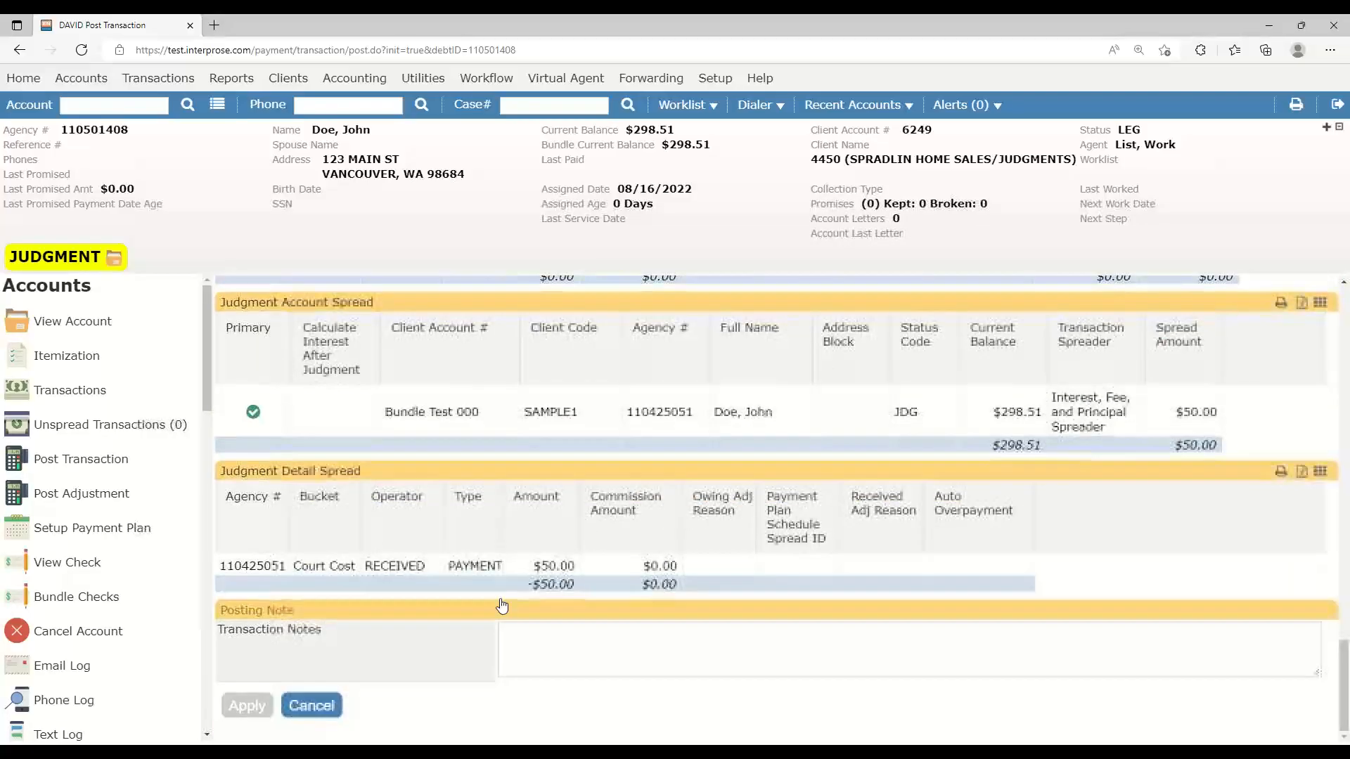
scroll(502, 606, up, 10)
click(521, 524)
scroll(462, 539, down, 6)
scroll(463, 538, up, 1)
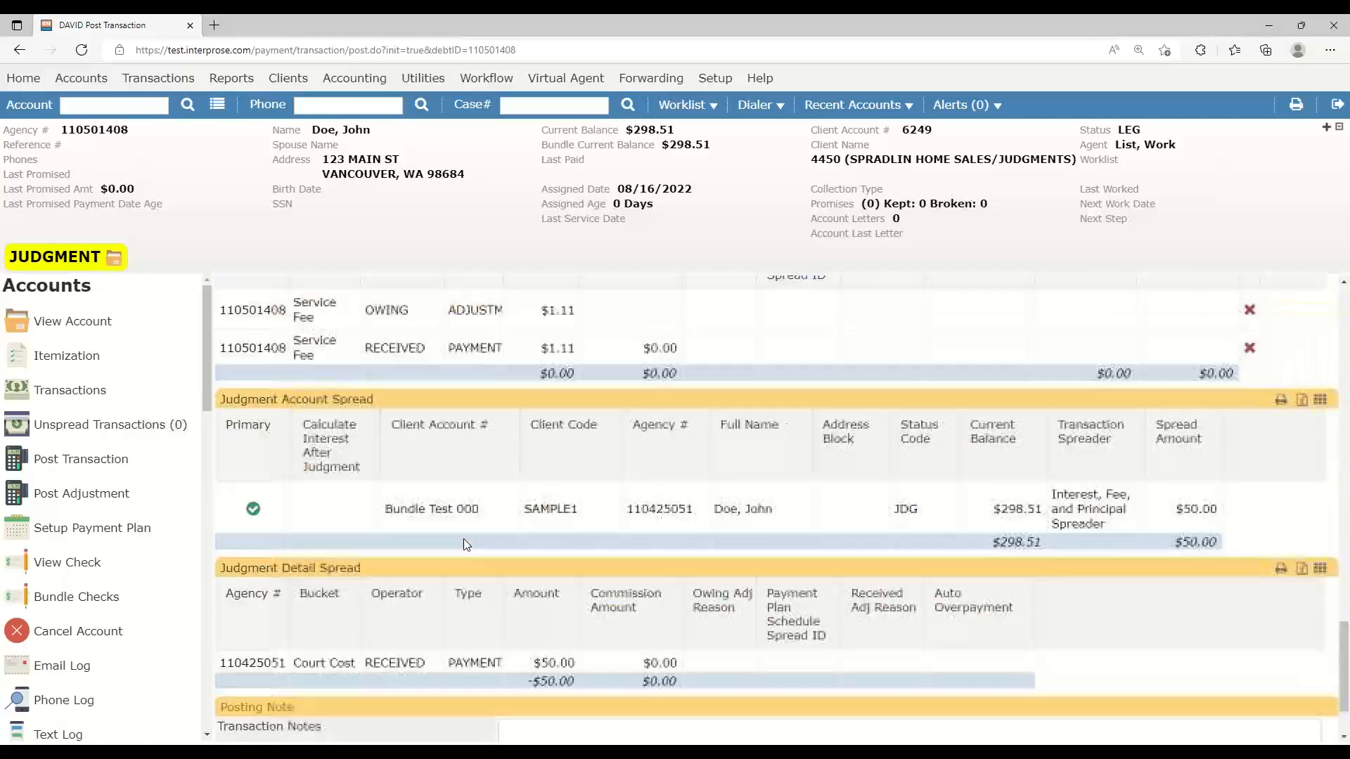
scroll(561, 556, up, 3)
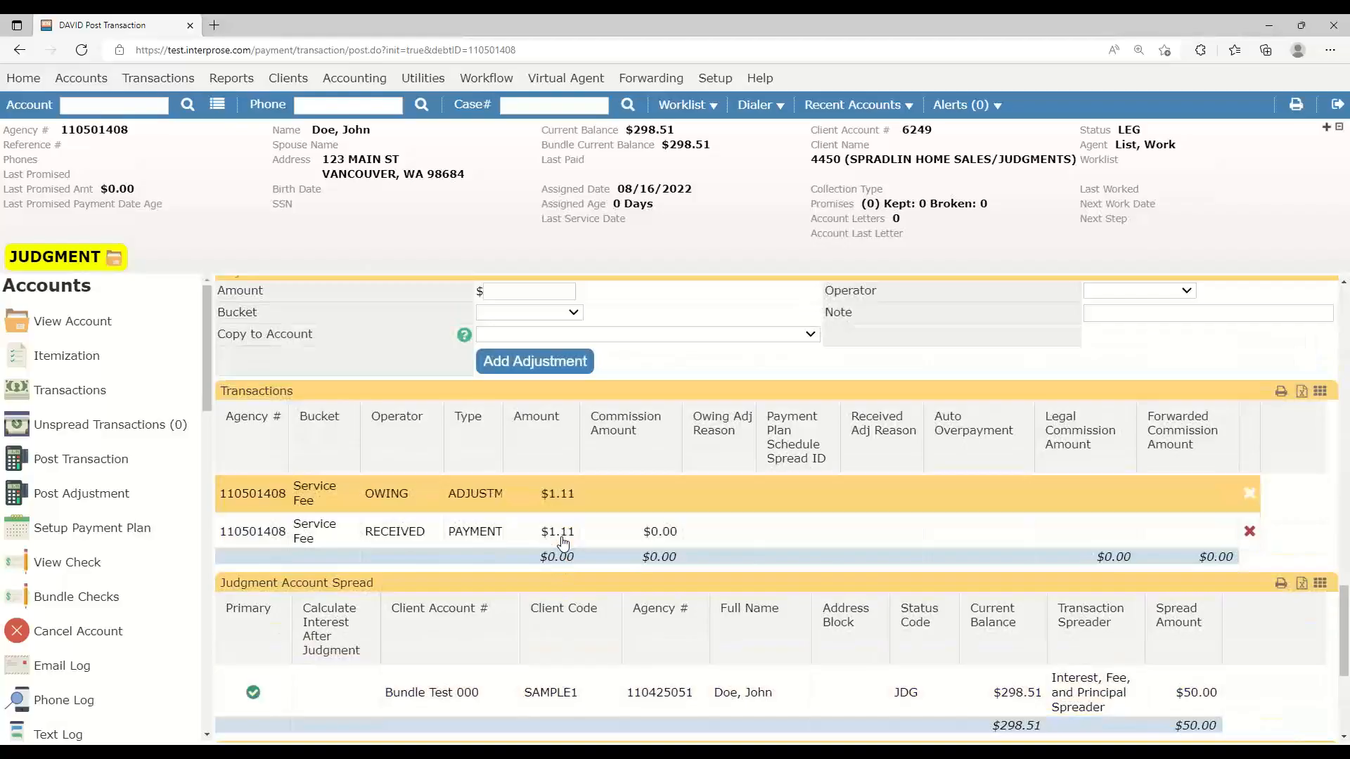
scroll(562, 542, up, 10)
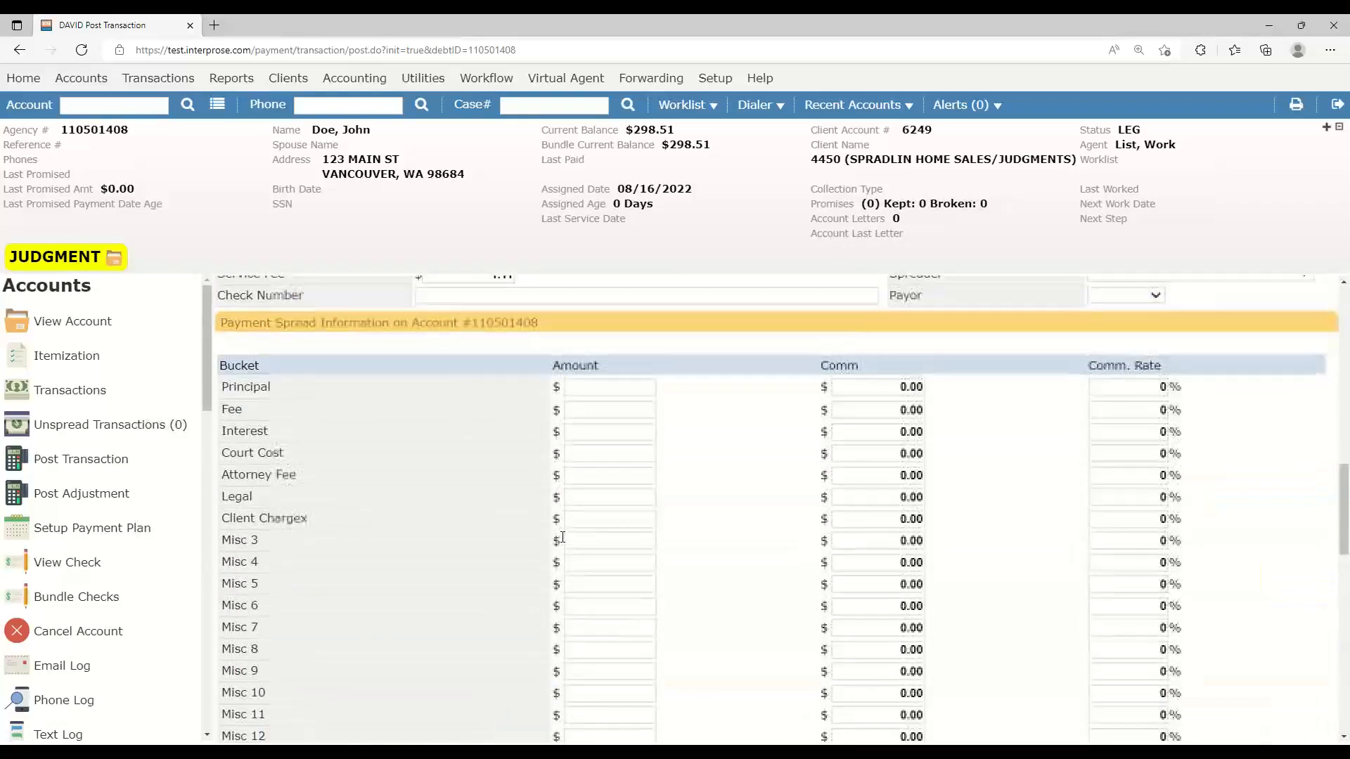
Spread the payment with the Principal, Fee, and Interest Spreader and apply it to the judgment account
scroll(562, 538, up, 3)
click(1090, 485)
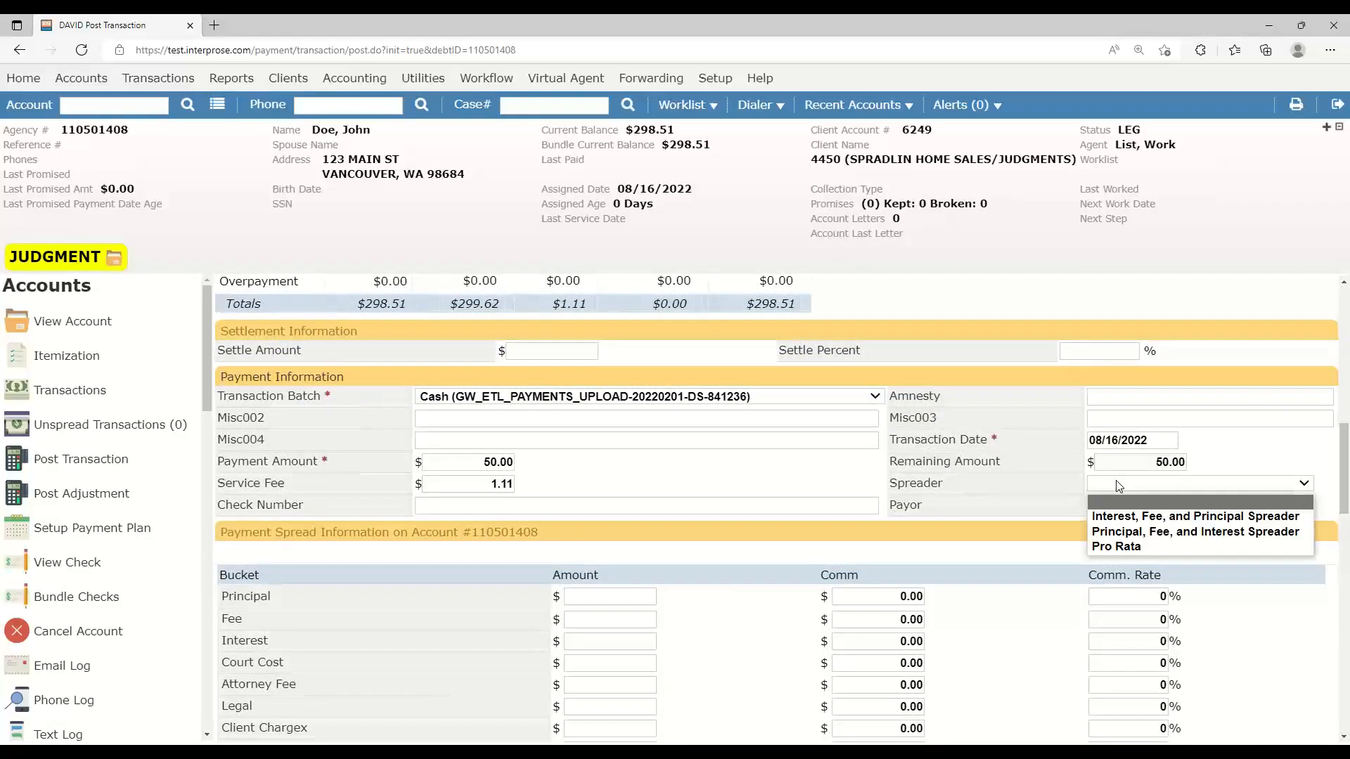
click(1125, 531)
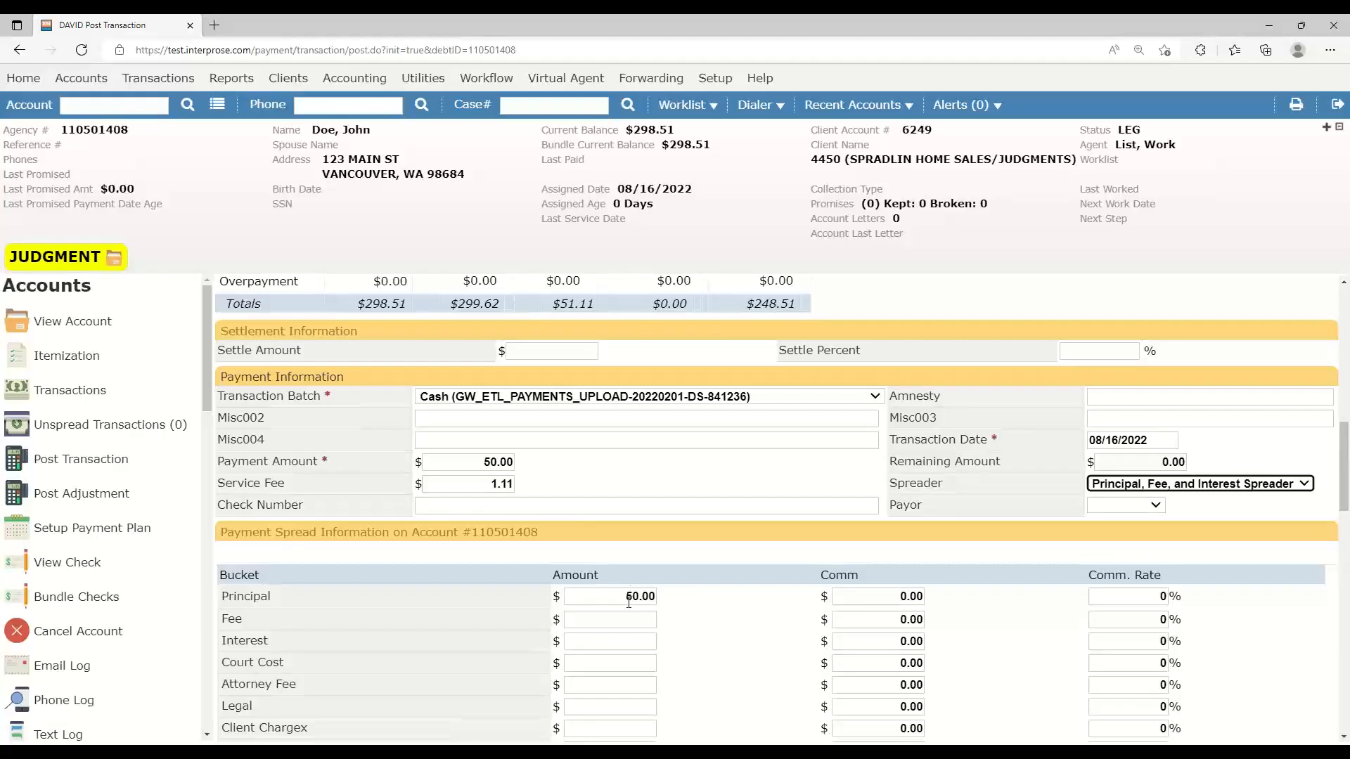
click(450, 610)
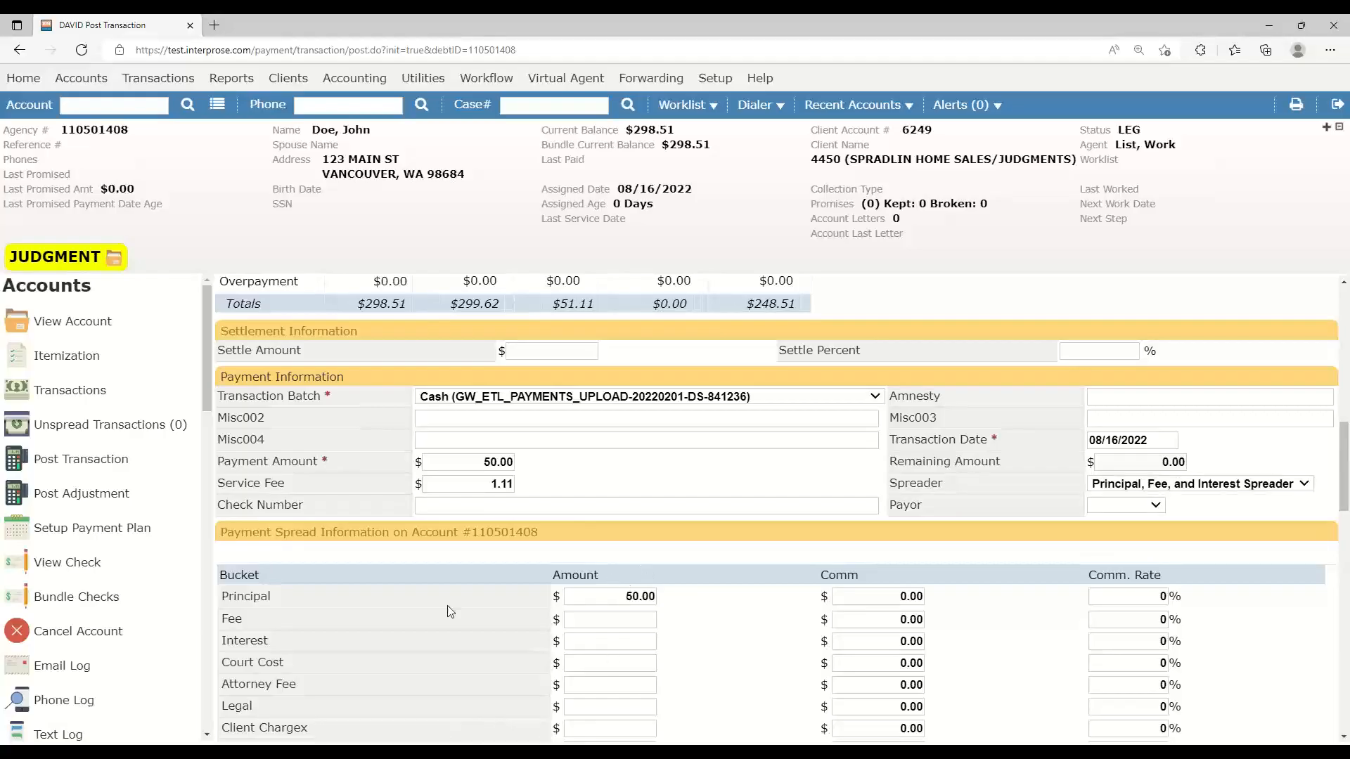
scroll(450, 610, down, 10)
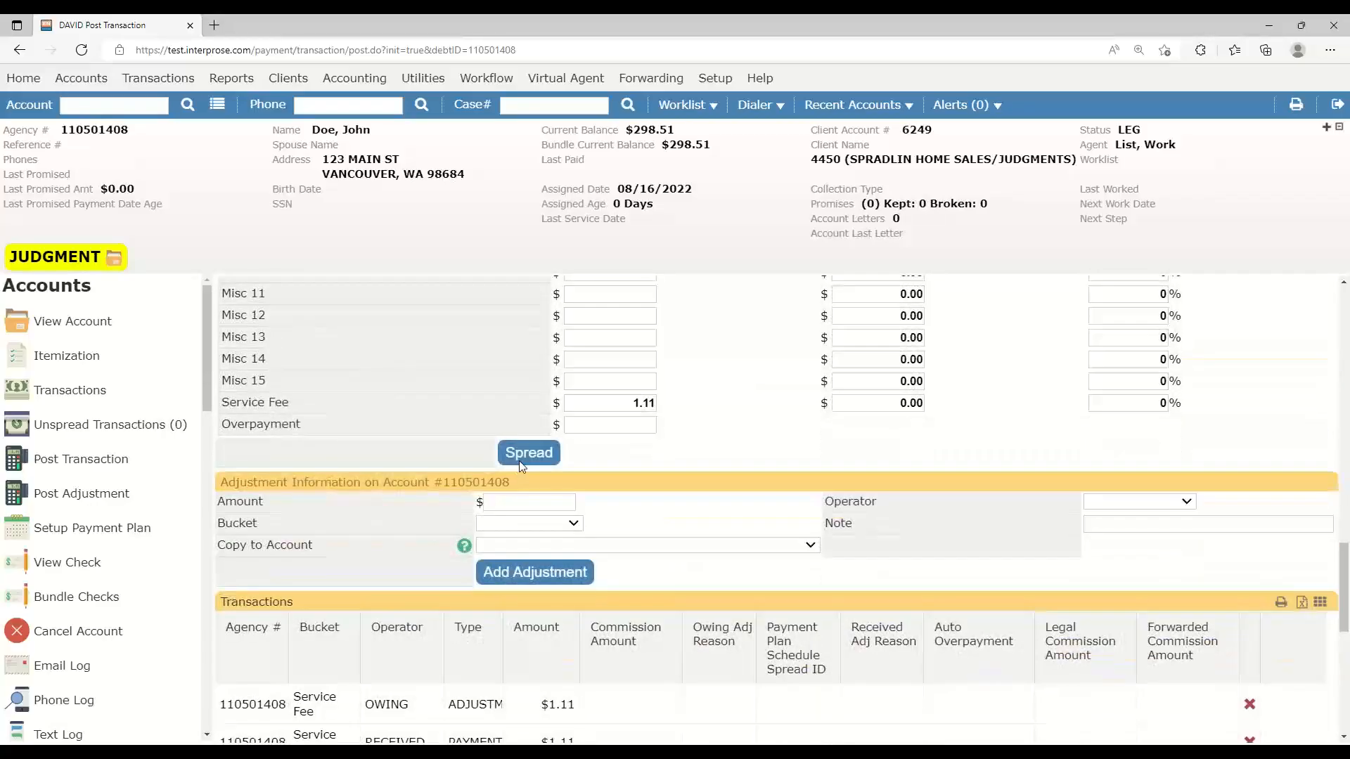
scroll(419, 545, down, 3)
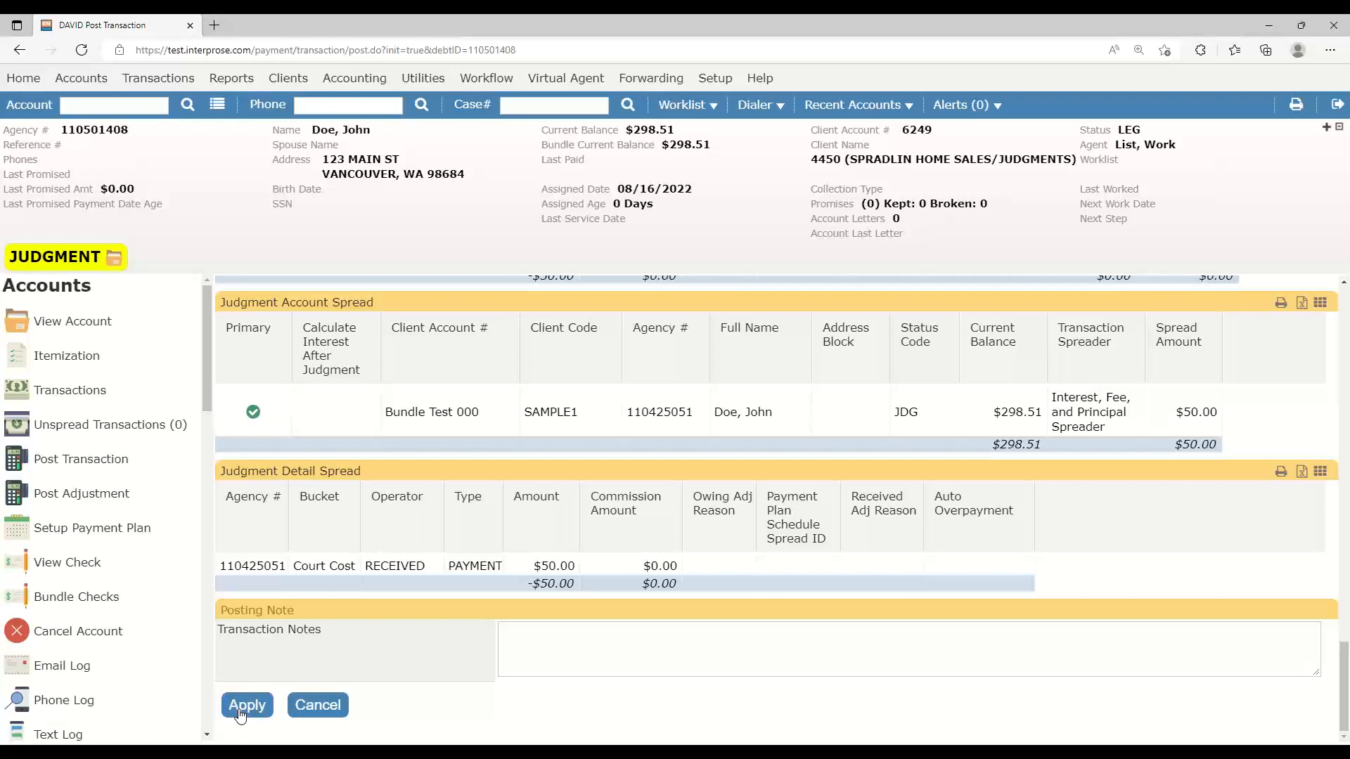
click(243, 707)
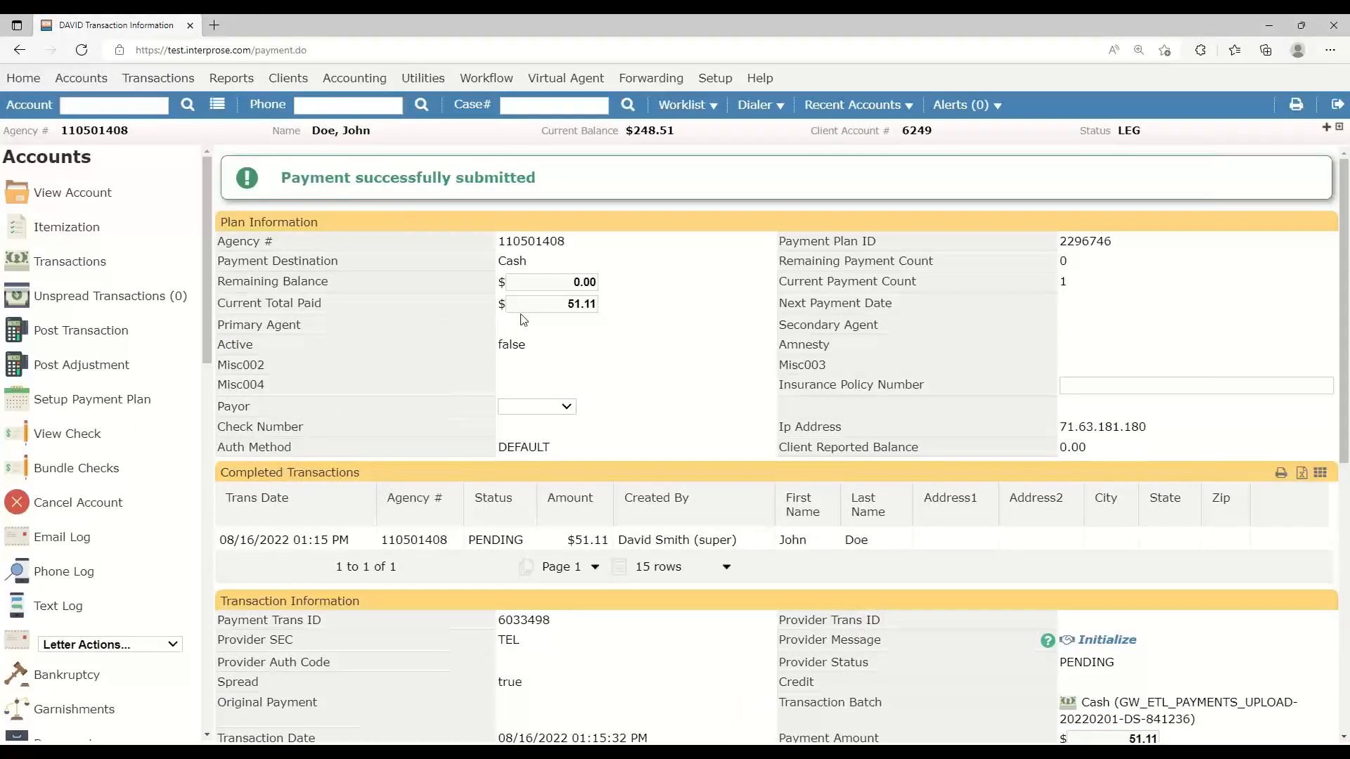
View the judgment account, switch to its original account and acknowledge the restriction alert to check the balance and payment note
click(141, 195)
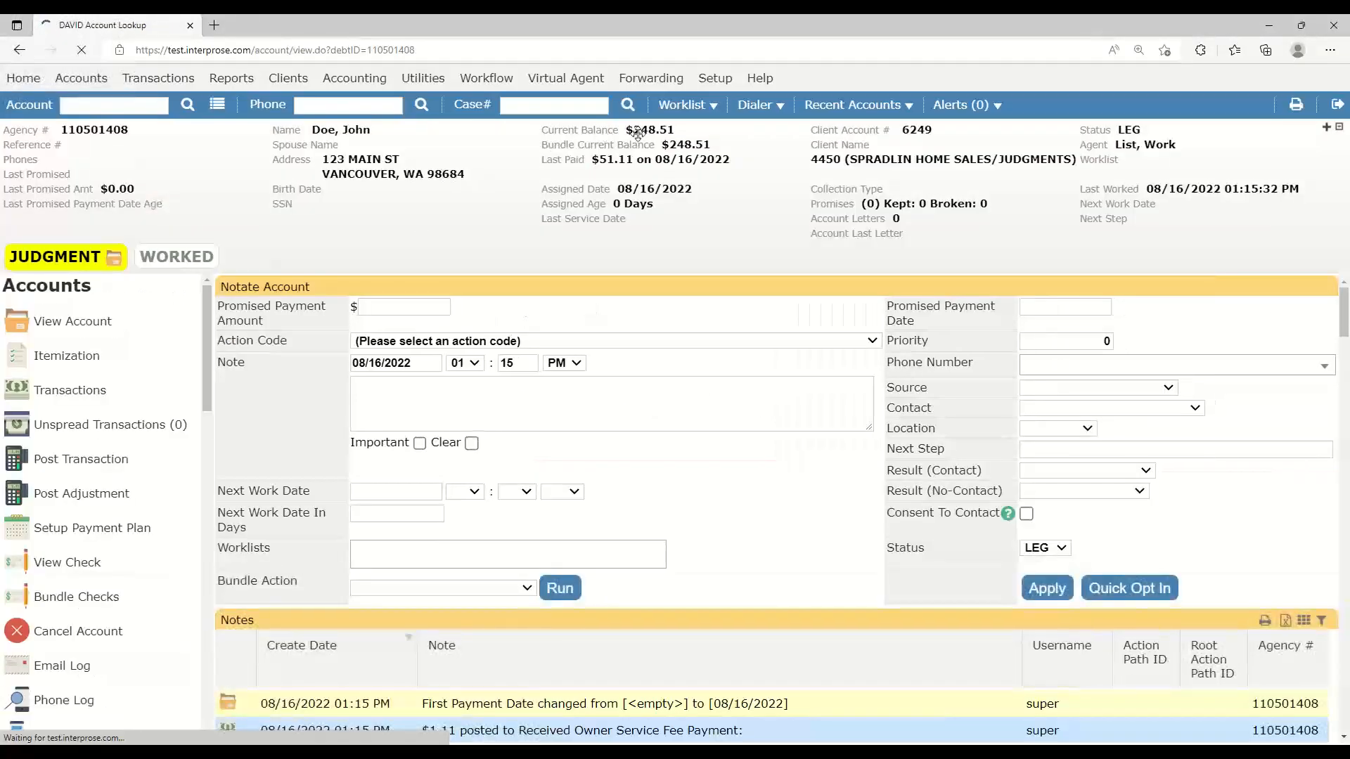
click(112, 263)
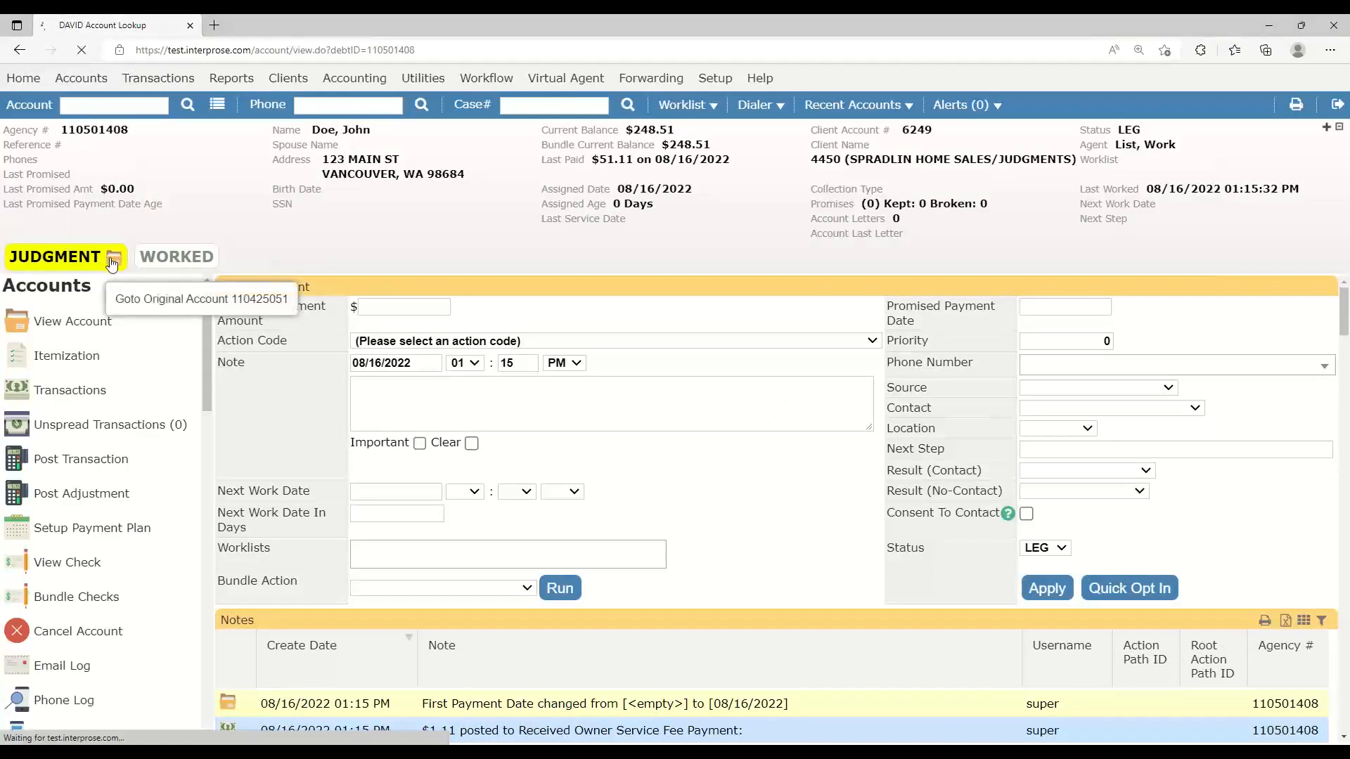
click(882, 515)
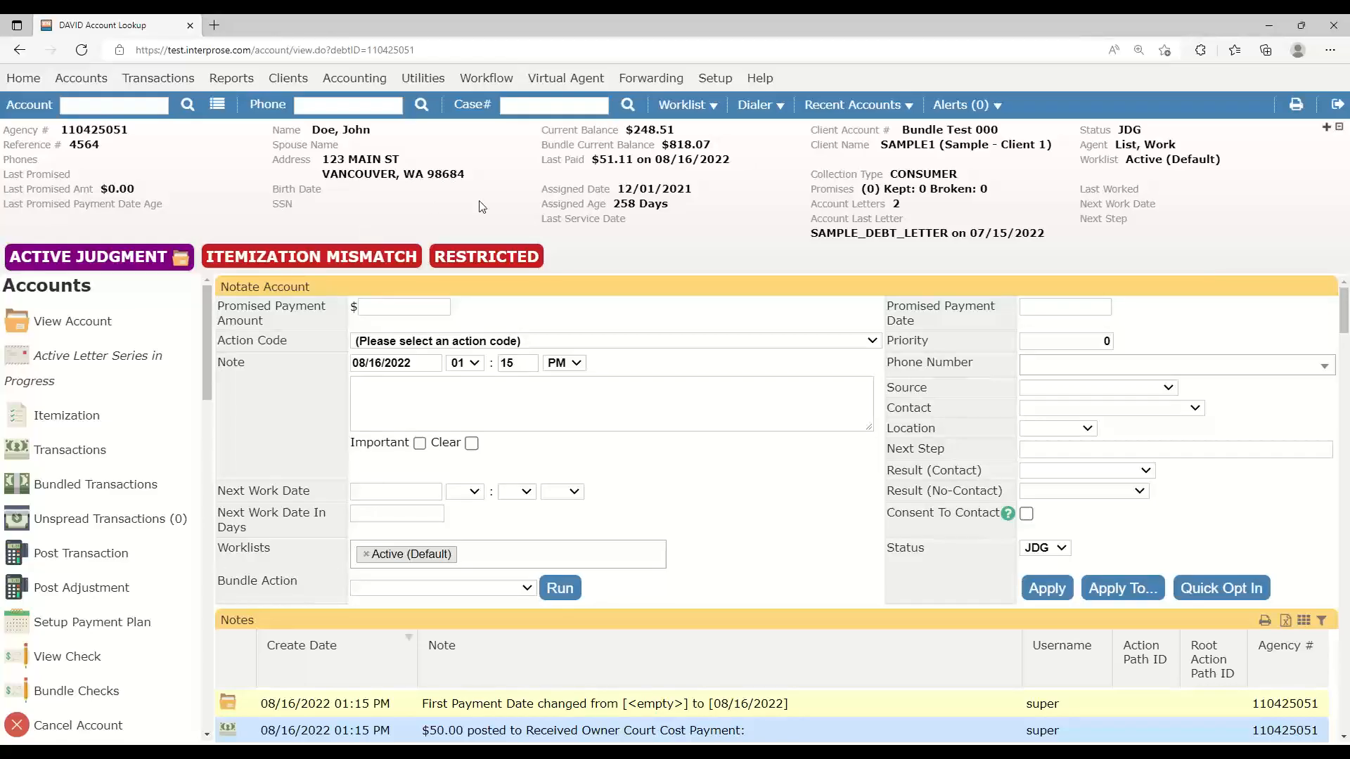
Go back to the judgment account from the original account and review the payment and status entries in its notes
click(182, 261)
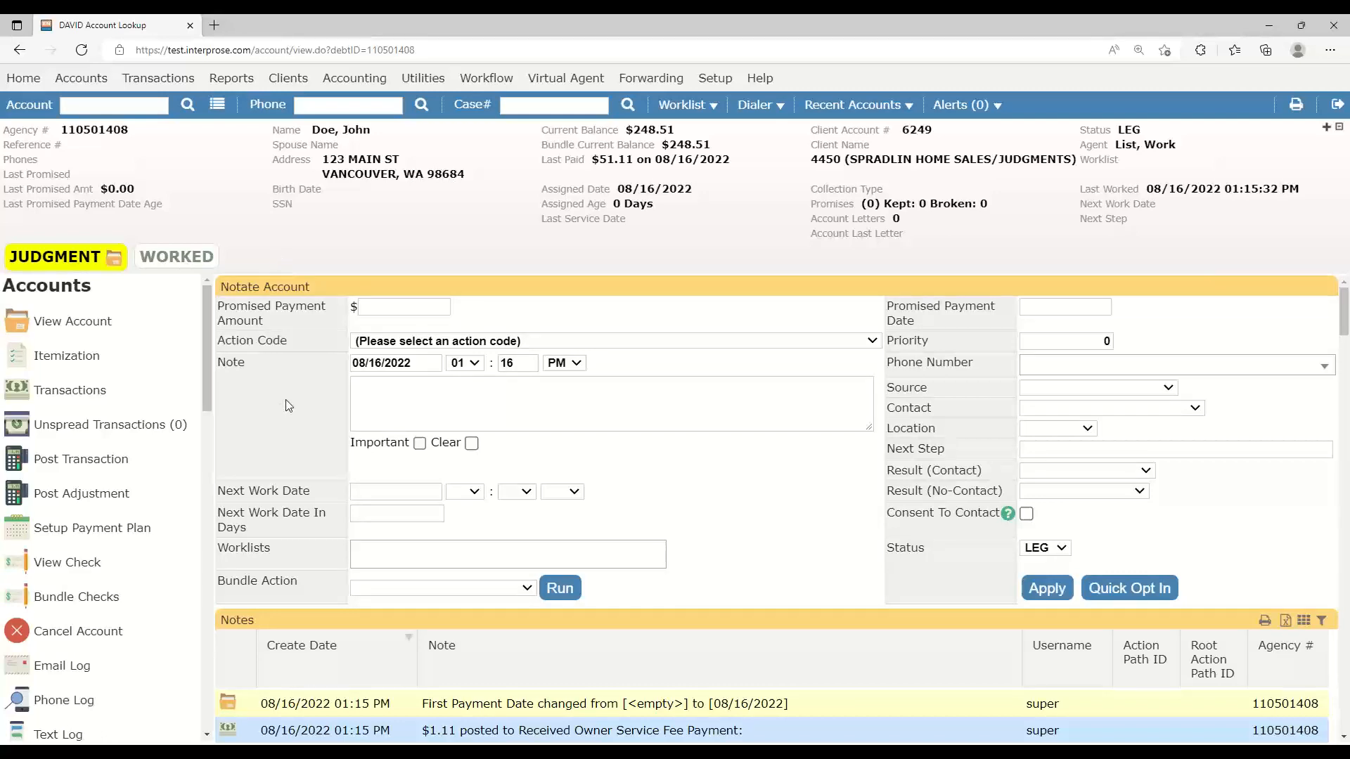
scroll(287, 405, down, 5)
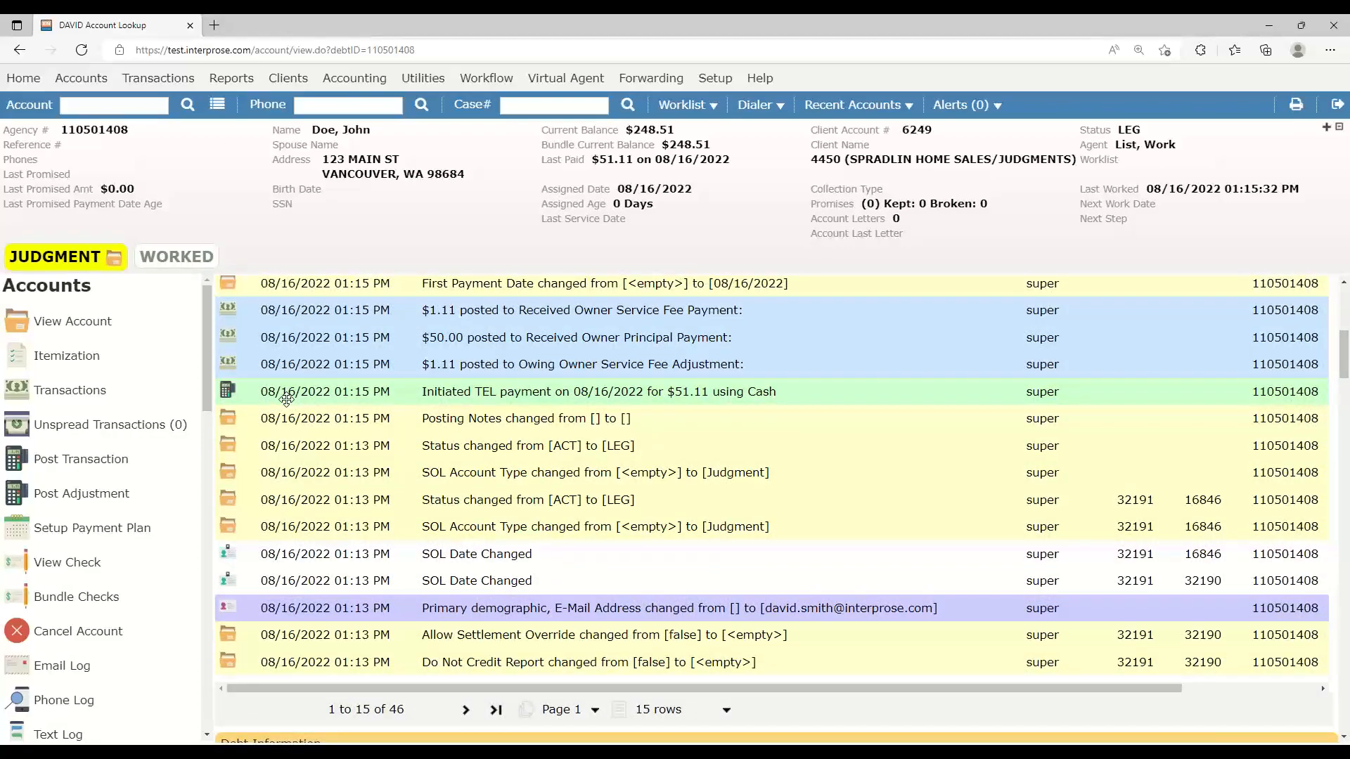
scroll(286, 399, up, 3)
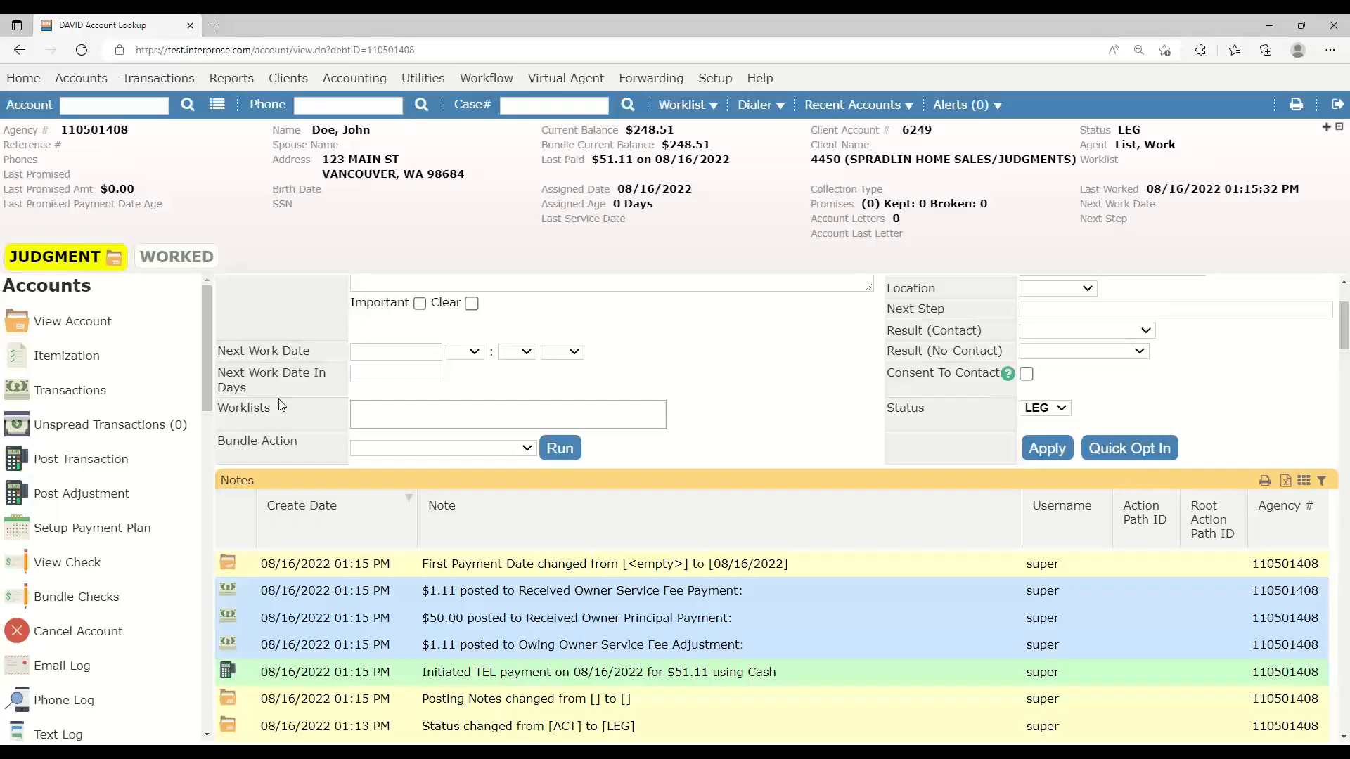
Open a new transaction on the judgment account, choose the Principal, Fee, and Interest Spreader and check the bucket amount entries
click(169, 464)
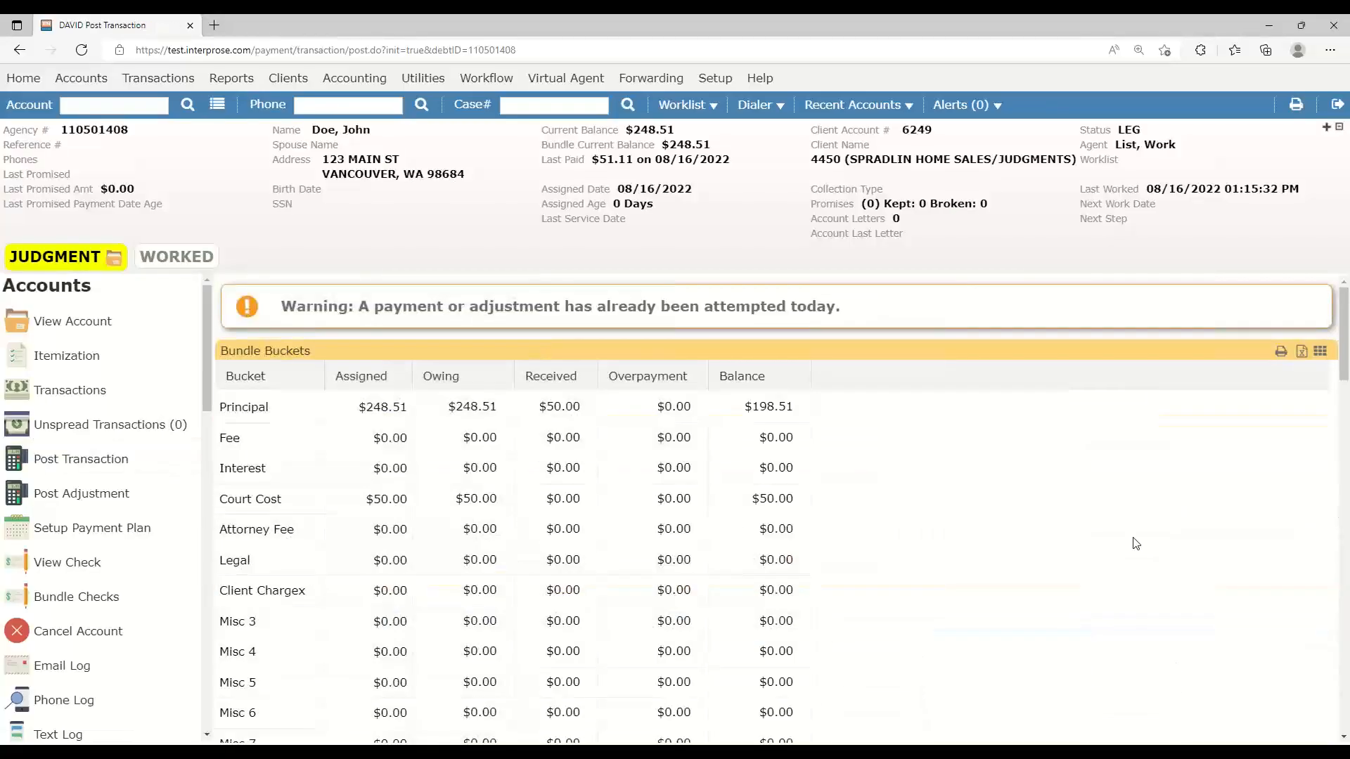
scroll(1135, 545, down, 10)
click(1158, 482)
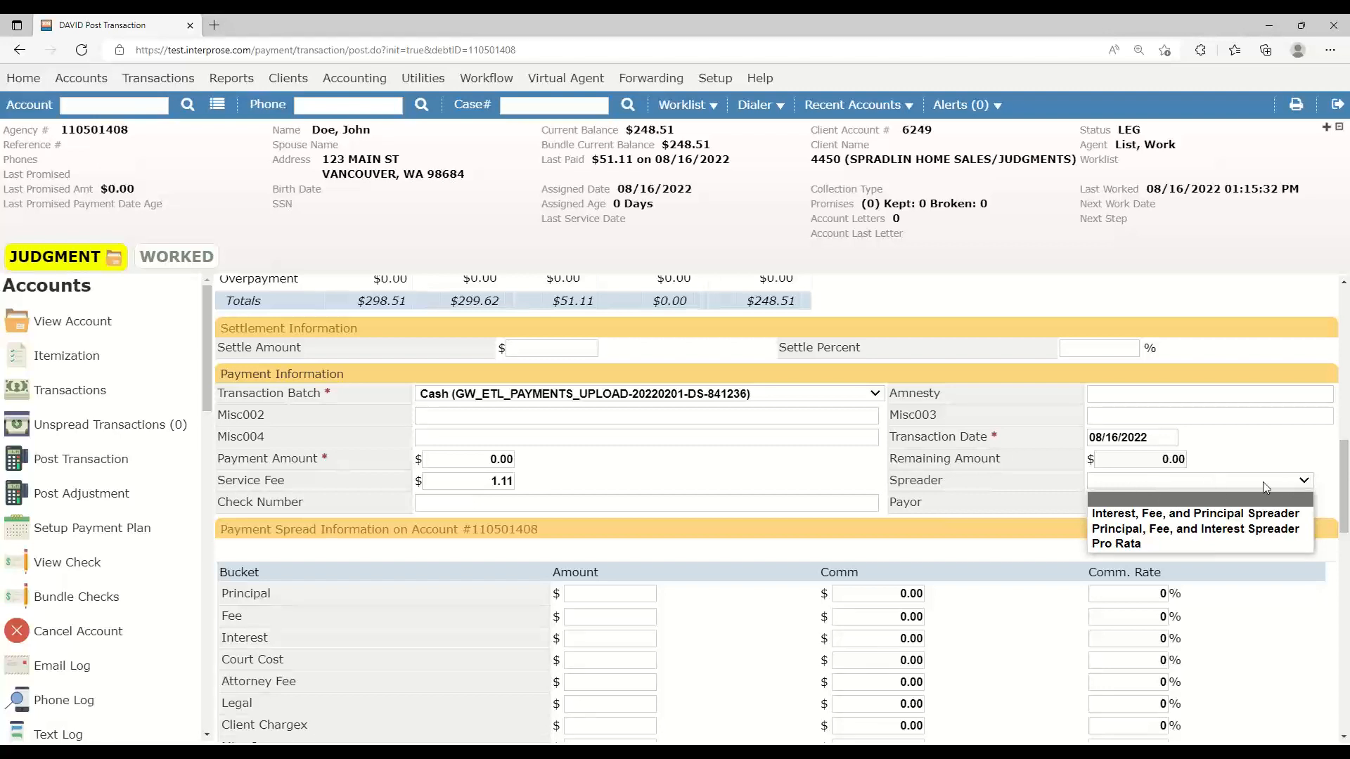
click(1170, 531)
scroll(549, 387, down, 3)
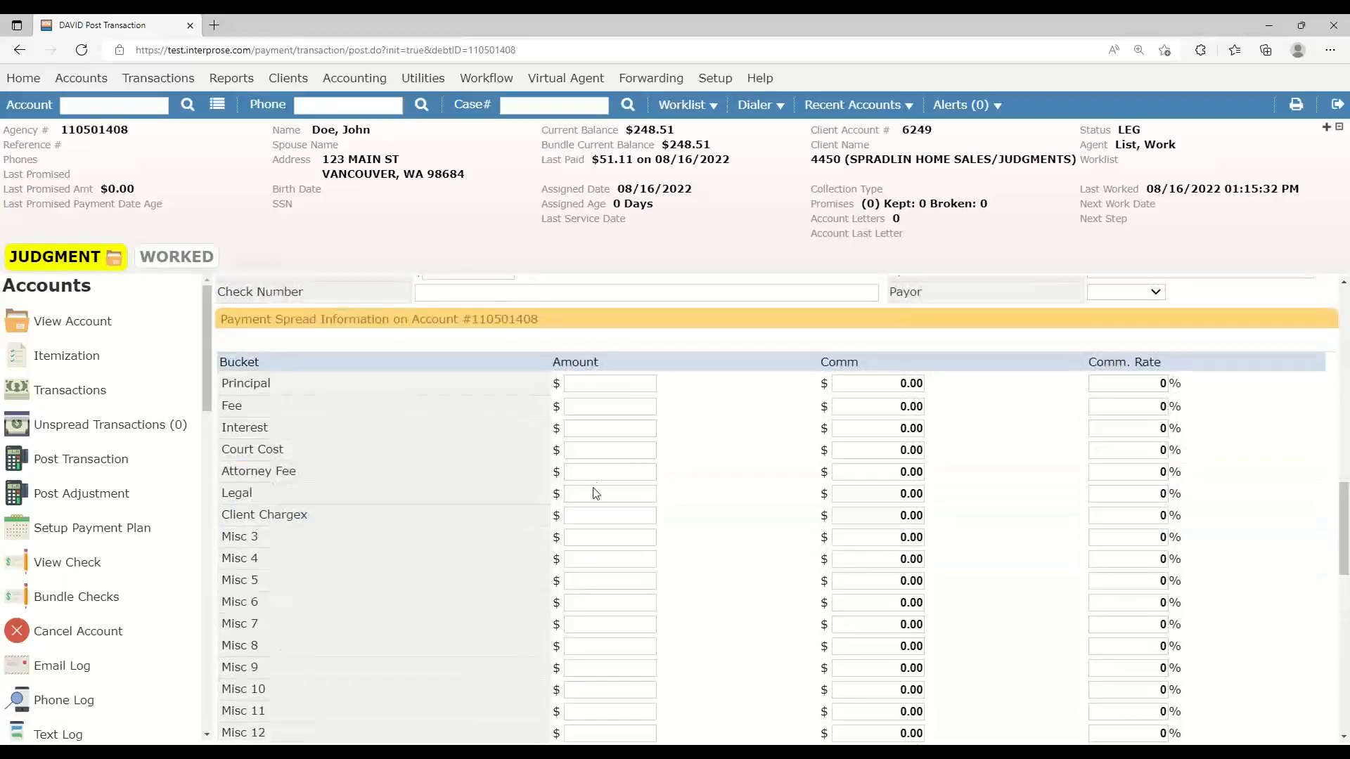
click(606, 382)
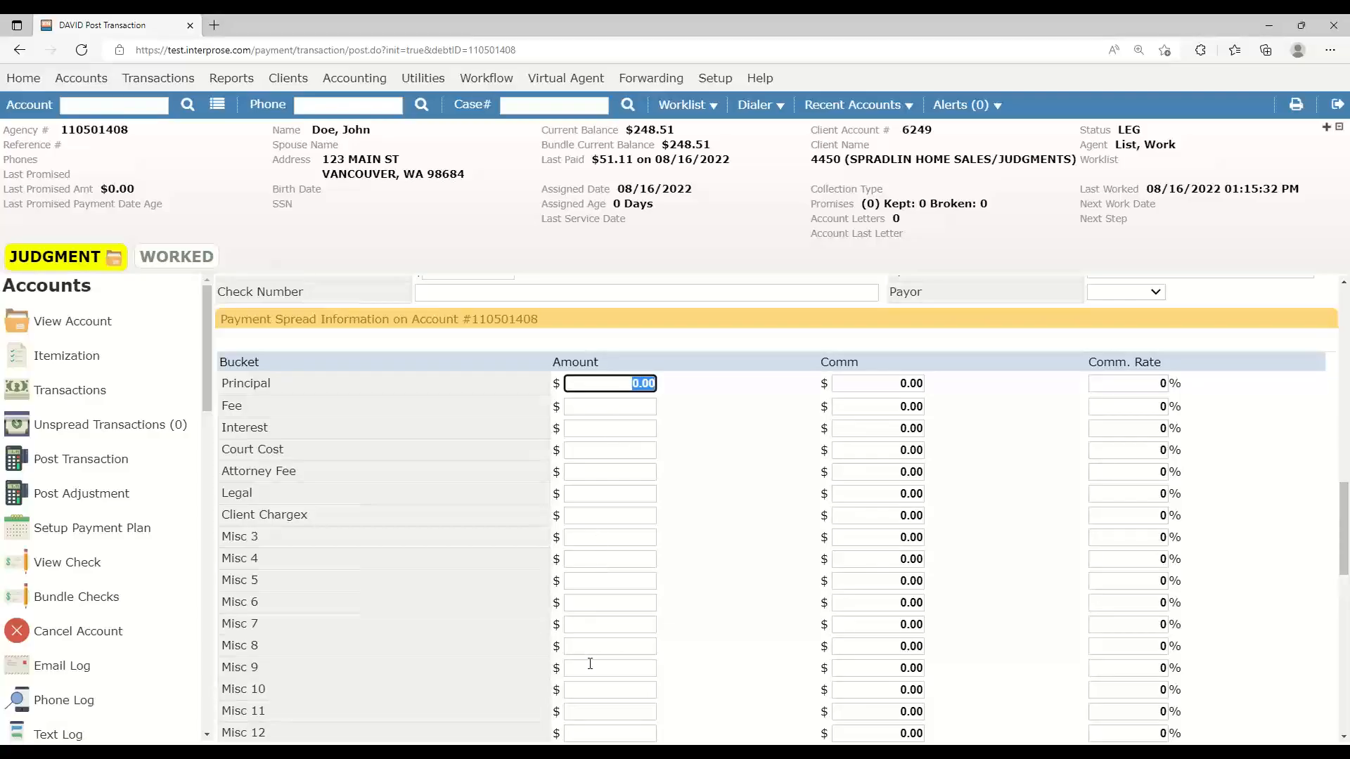
Review the transactions, judgment account spread, judgment detail spread and bundle bucket totals on the transaction form
scroll(747, 599, down, 5)
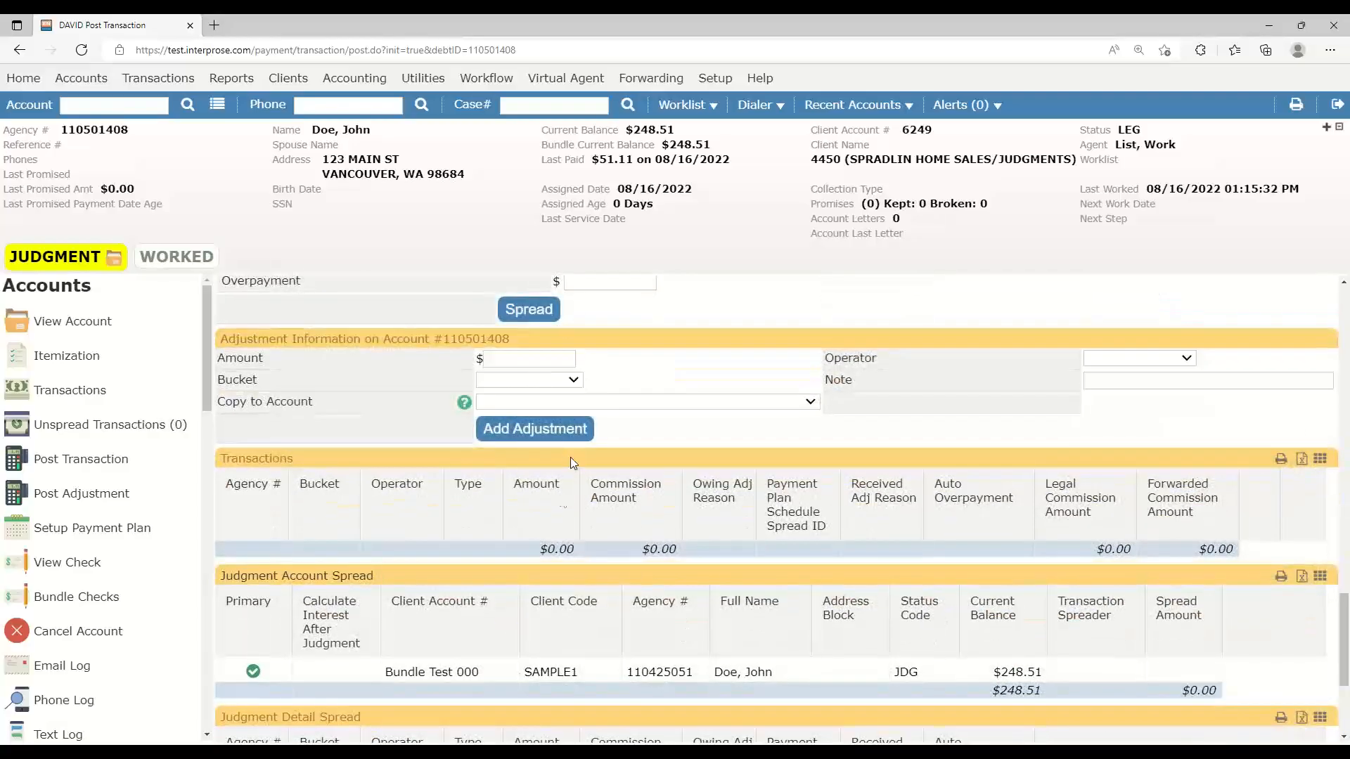
scroll(563, 501, down, 2)
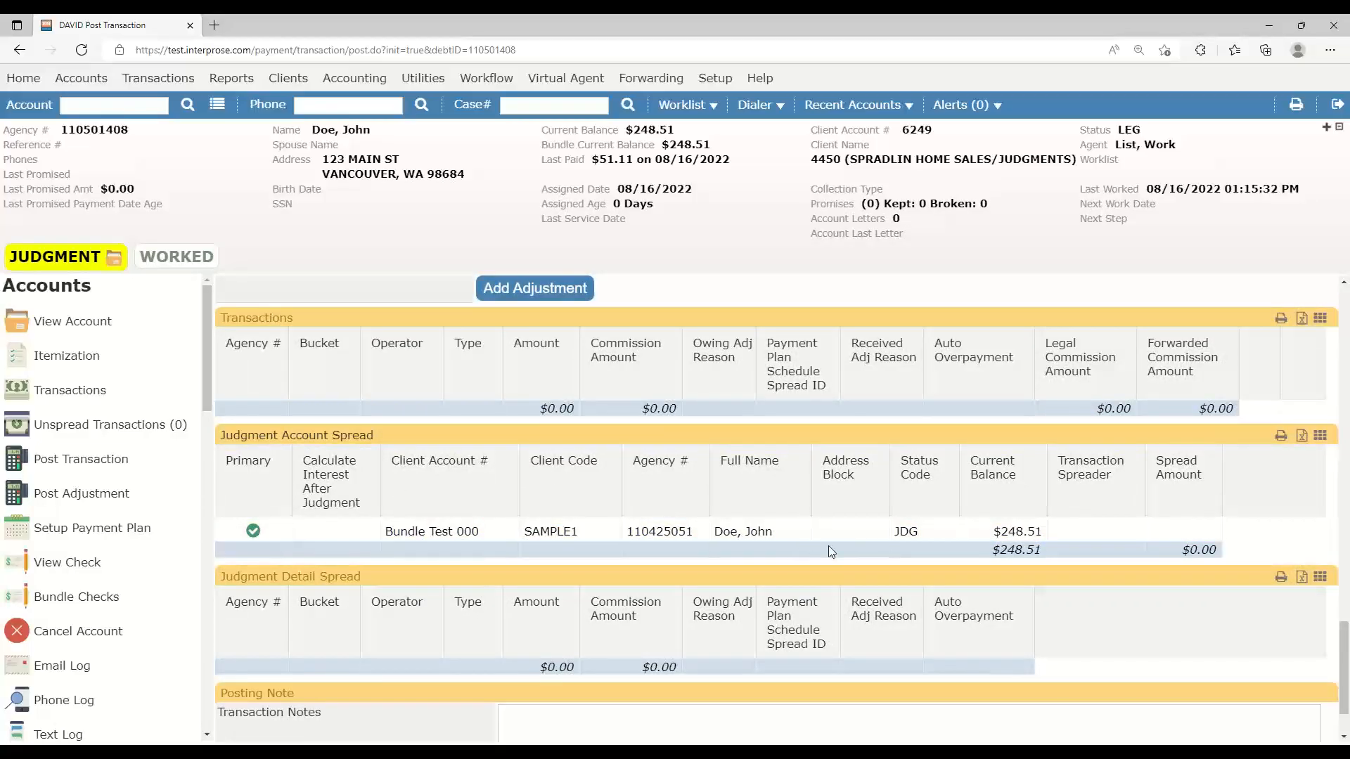
scroll(831, 552, down, 1)
scroll(831, 552, up, 2)
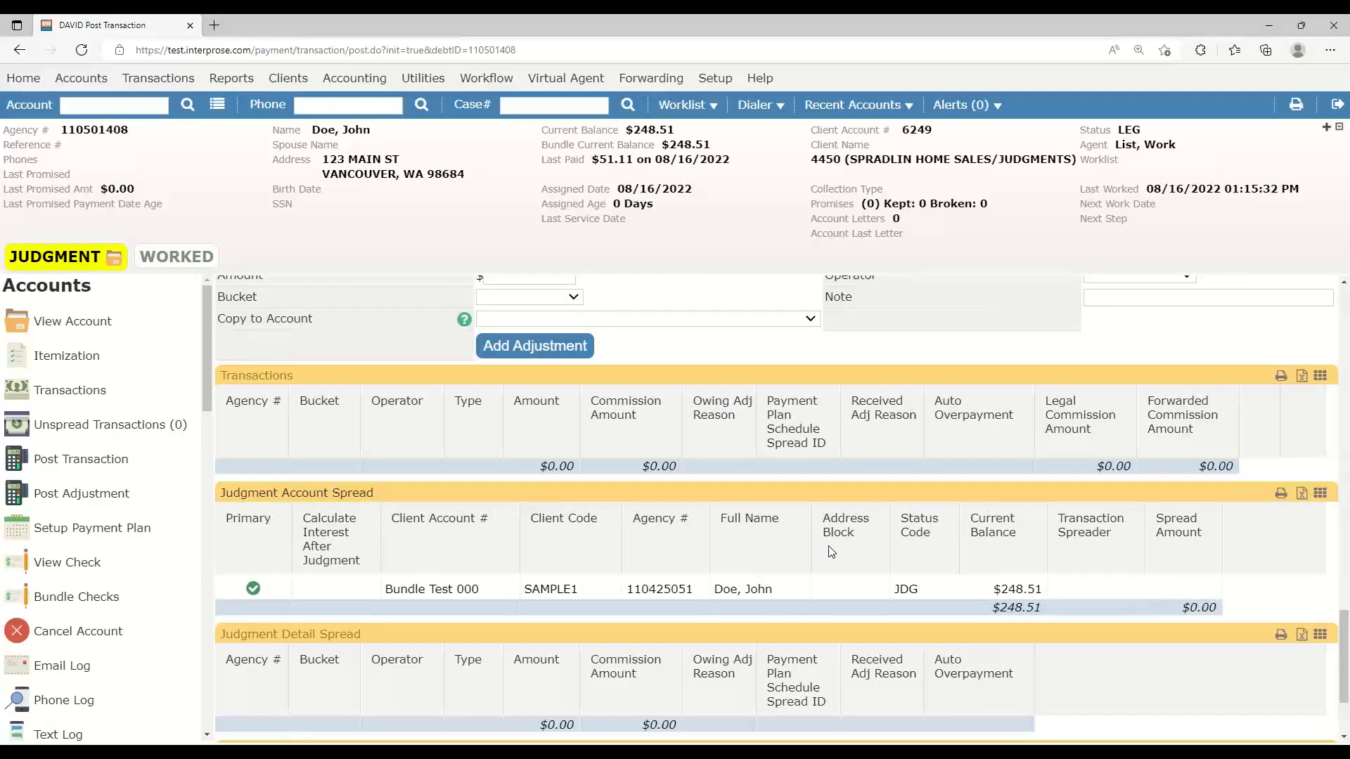
scroll(831, 552, up, 8)
scroll(869, 478, down, 4)
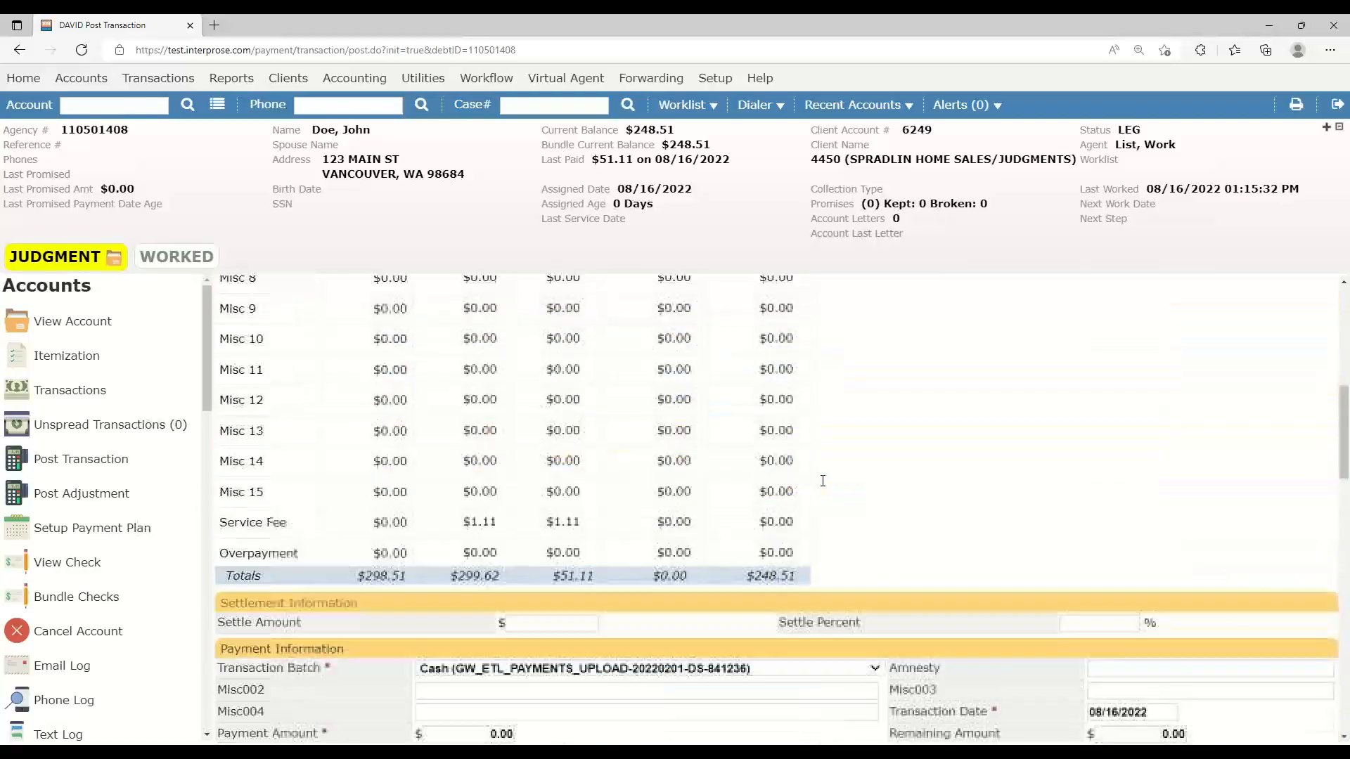
scroll(869, 478, down, 1)
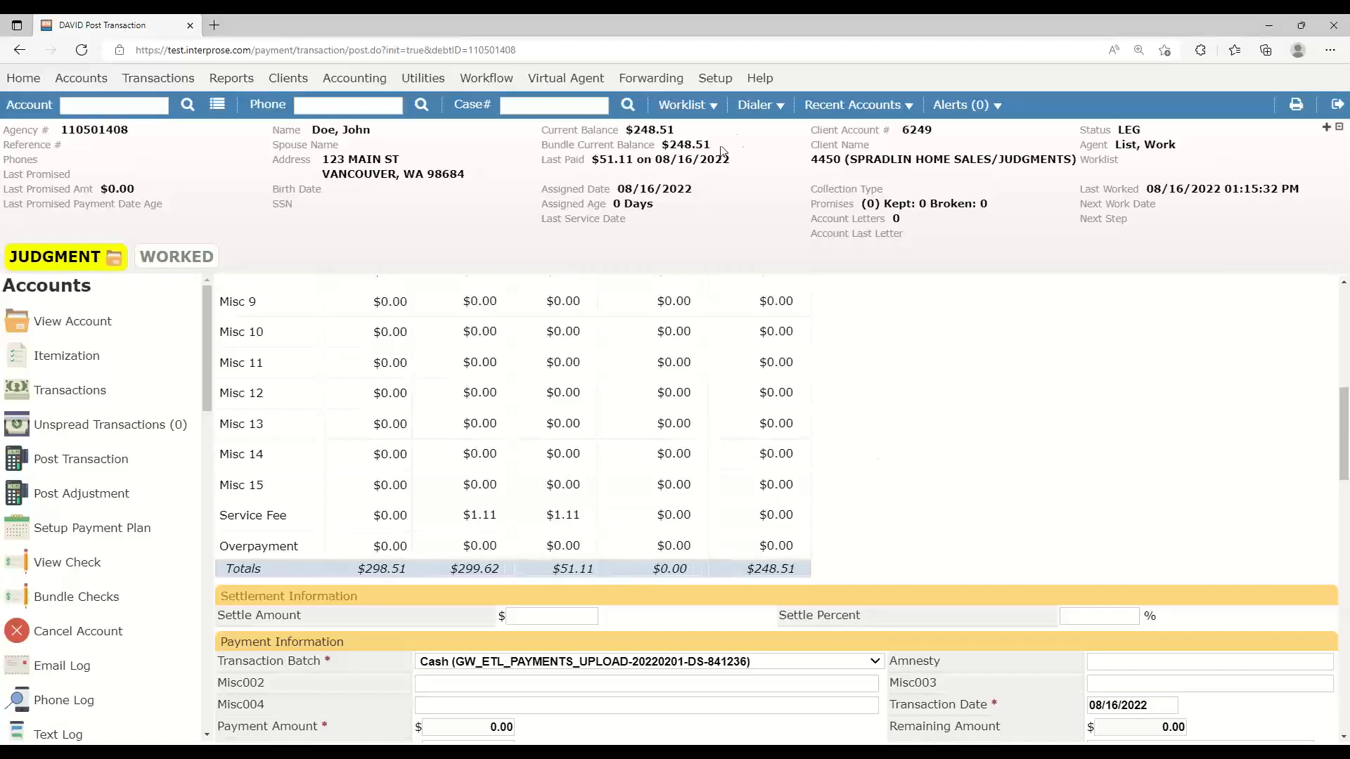
Open the Principal, Fee, and Interest Spreader setup and order its first buckets as Court Cost, Principal, Attorney Fee, Interest, Fee
click(717, 79)
mouse_move(843, 281)
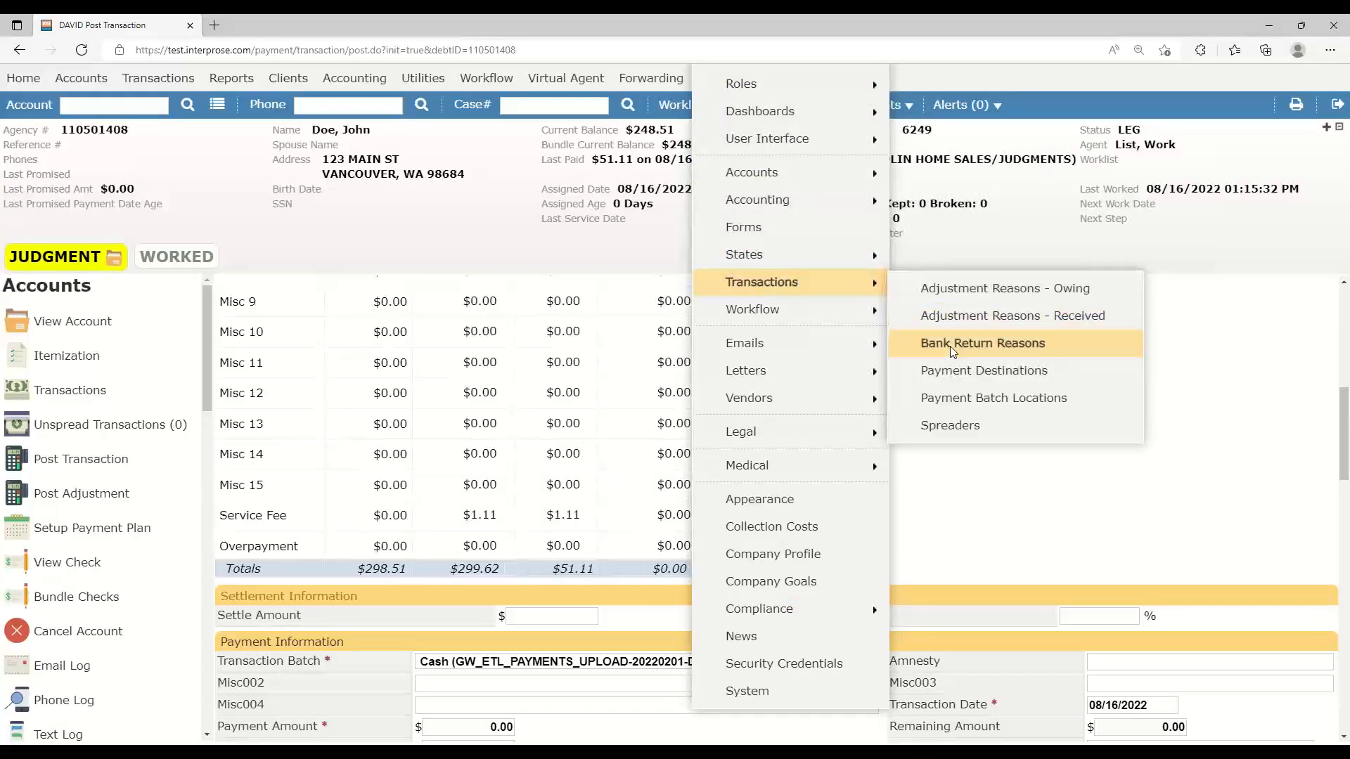
click(948, 422)
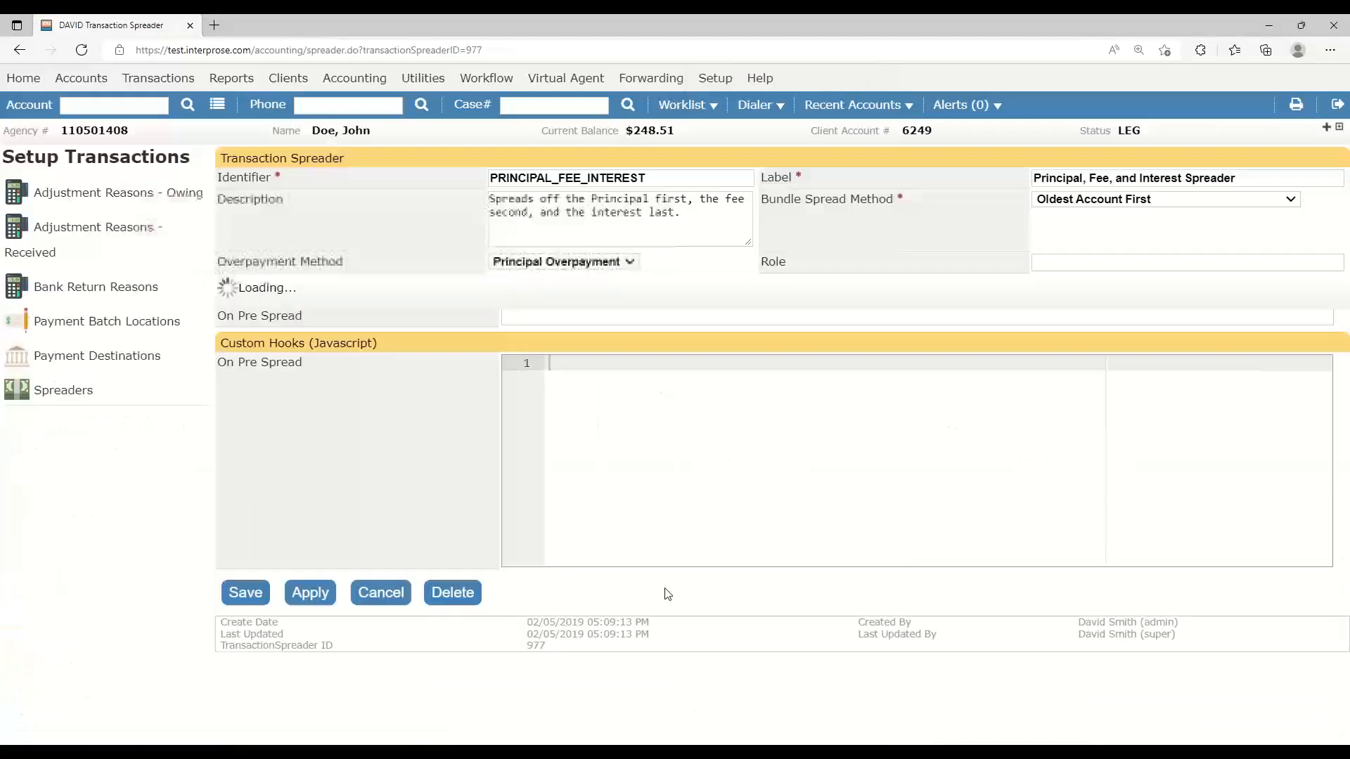
drag(273, 375, 278, 345)
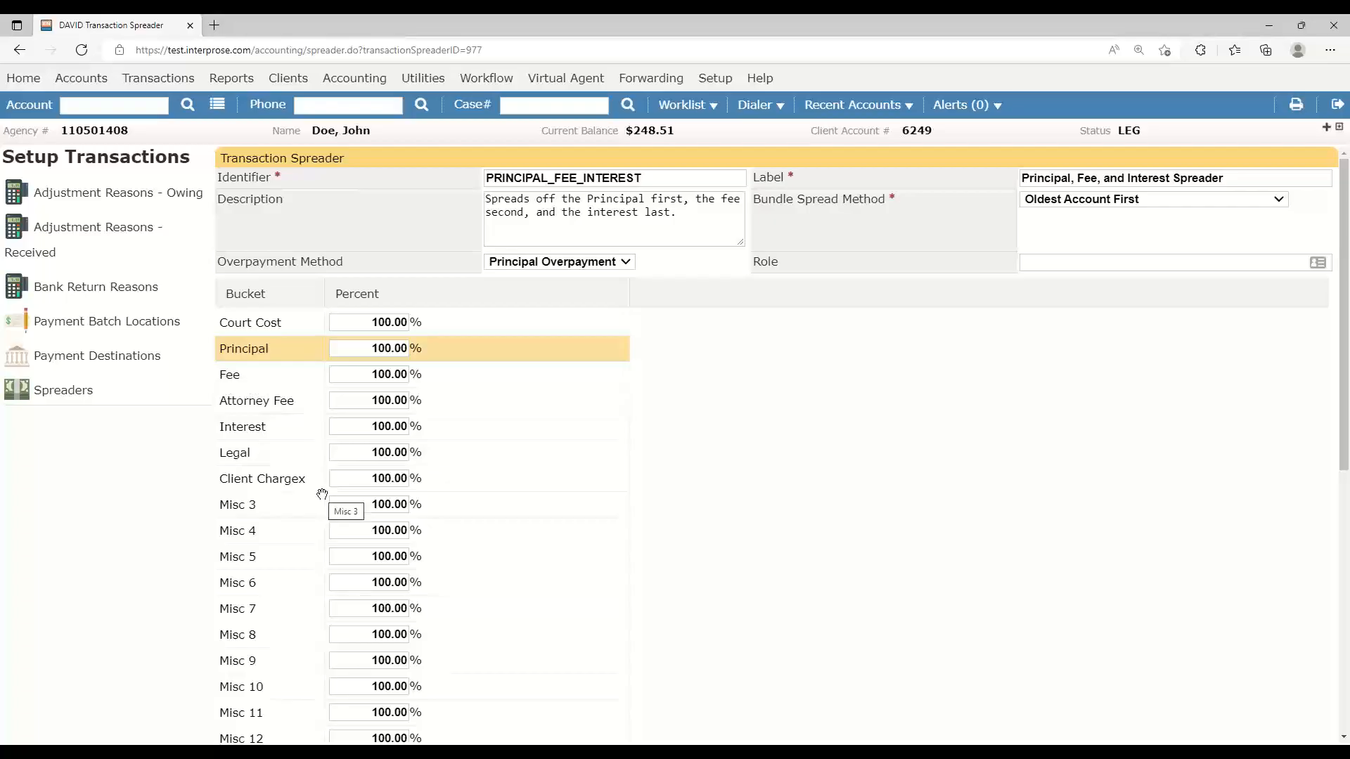
drag(315, 399, 294, 360)
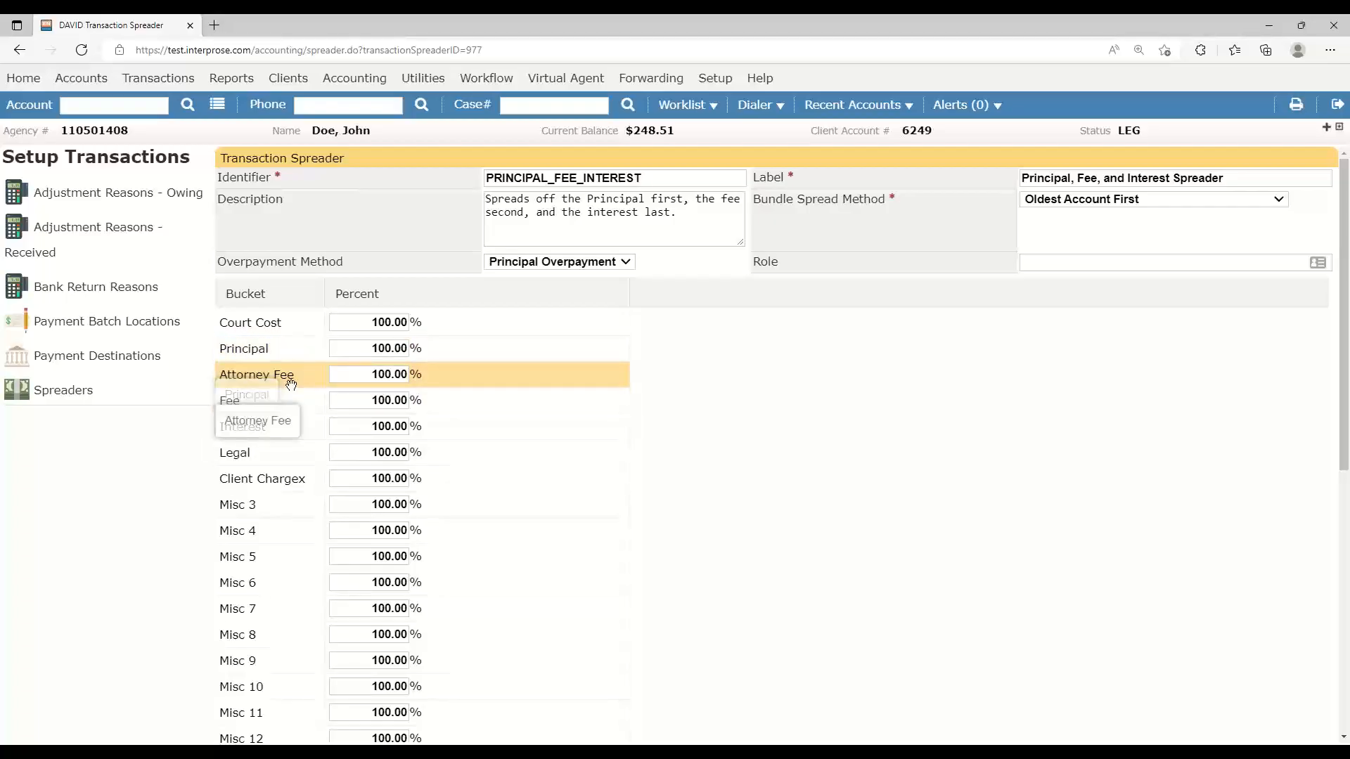
mouse_move(288, 412)
mouse_down()
mouse_move(286, 398)
mouse_move(287, 429)
mouse_up()
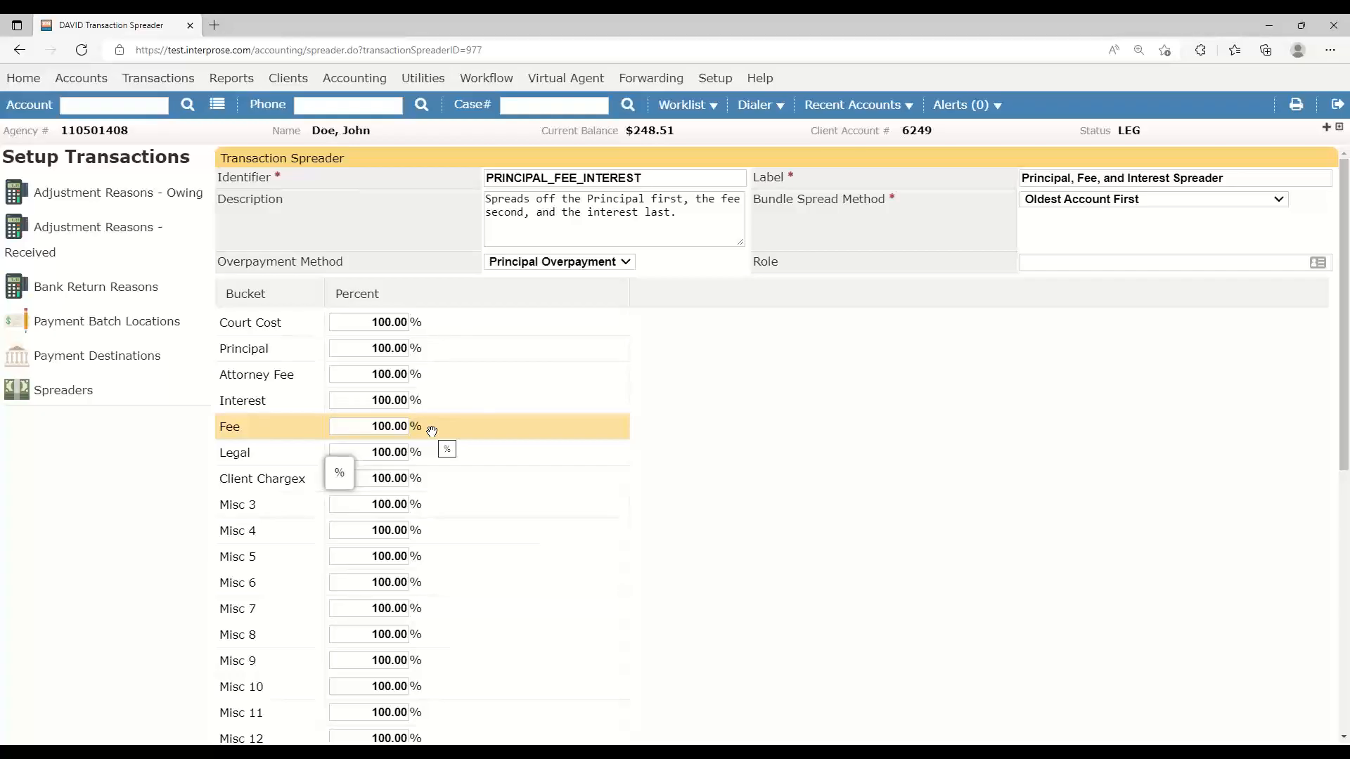
Set the spreader's percentage to 50 for both the Attorney Fee and Interest buckets
click(384, 326)
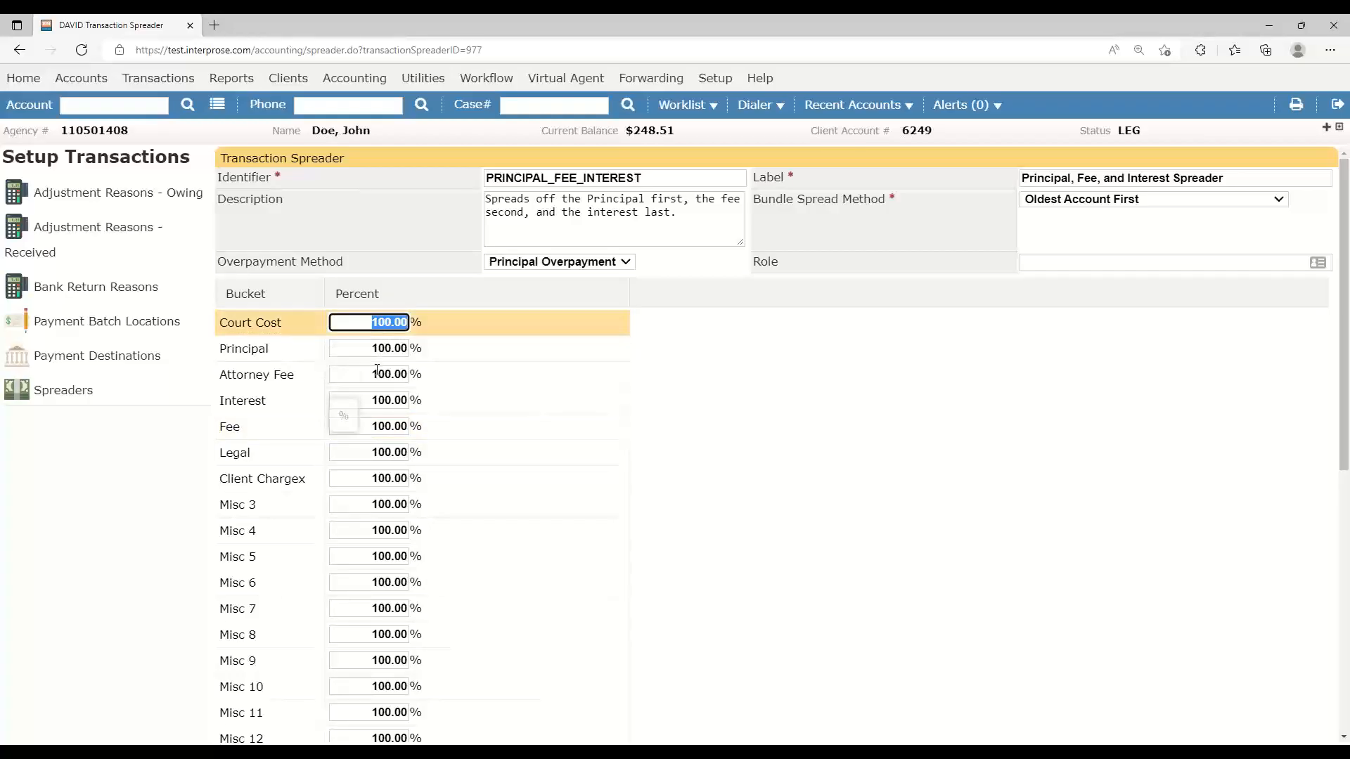
click(378, 367)
text(50)
key(Tab)
text(50)
Set the spreader's percentages to 60 for Attorney Fee, 30 for Interest and 10 for Fee
click(385, 373)
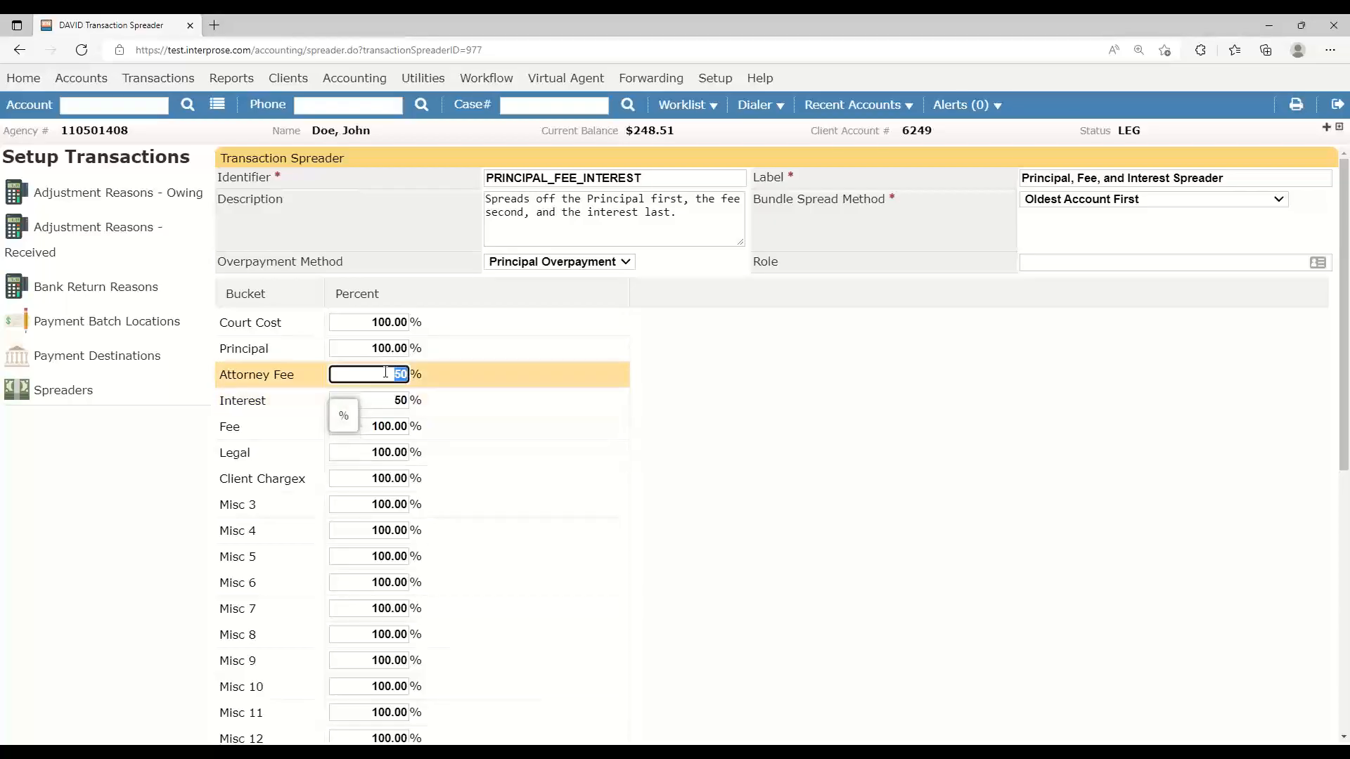
text(60)
key(Tab)
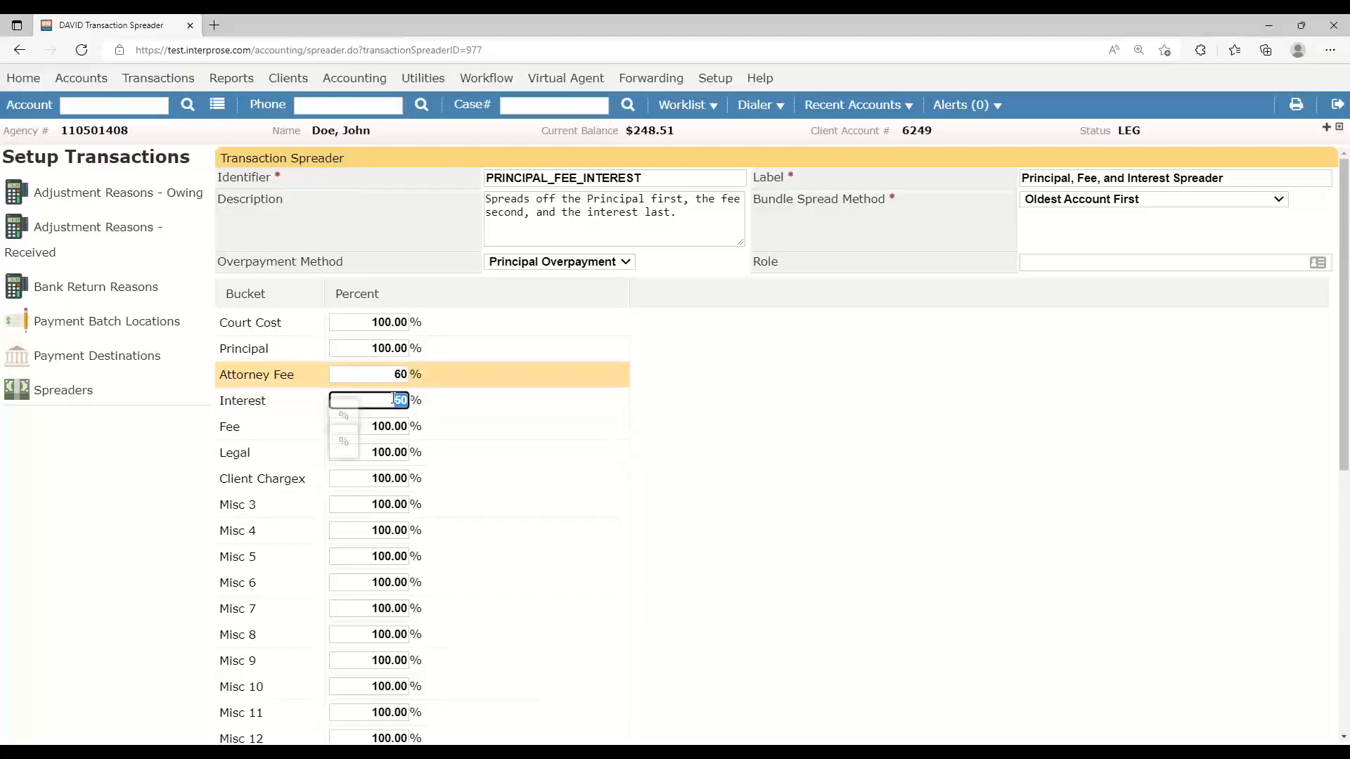
text(30)
key(Tab)
text(10)
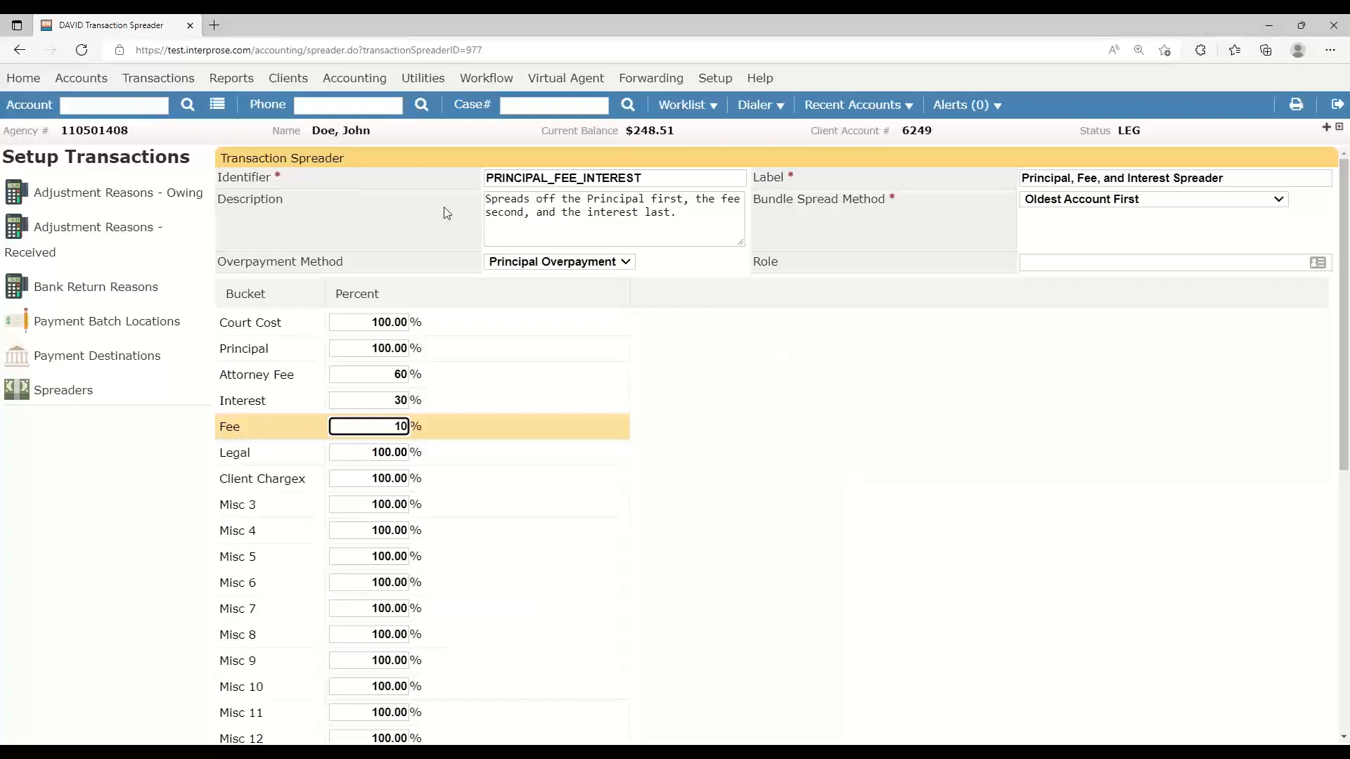
Return to the judgment account, open its garnishments and start a new garnishment to check the garnishee choices
click(71, 135)
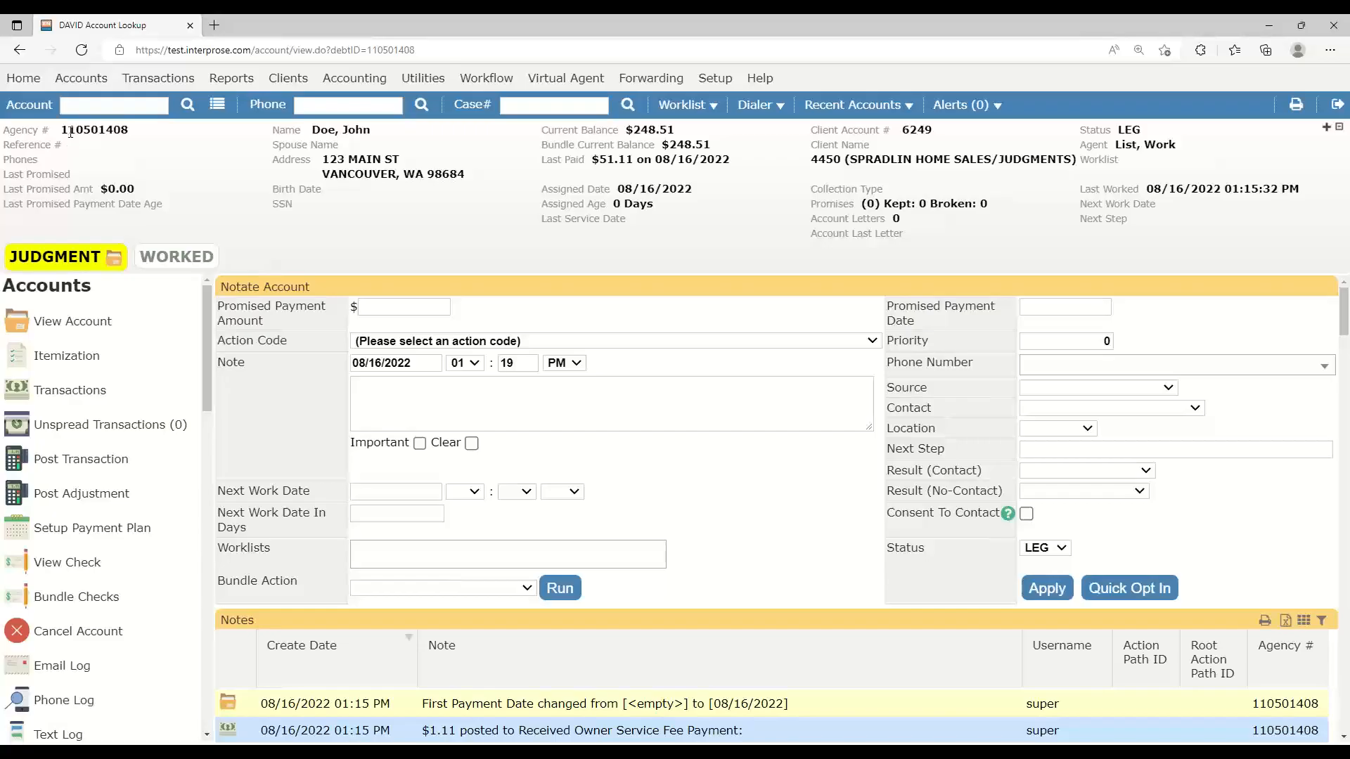
scroll(105, 506, down, 10)
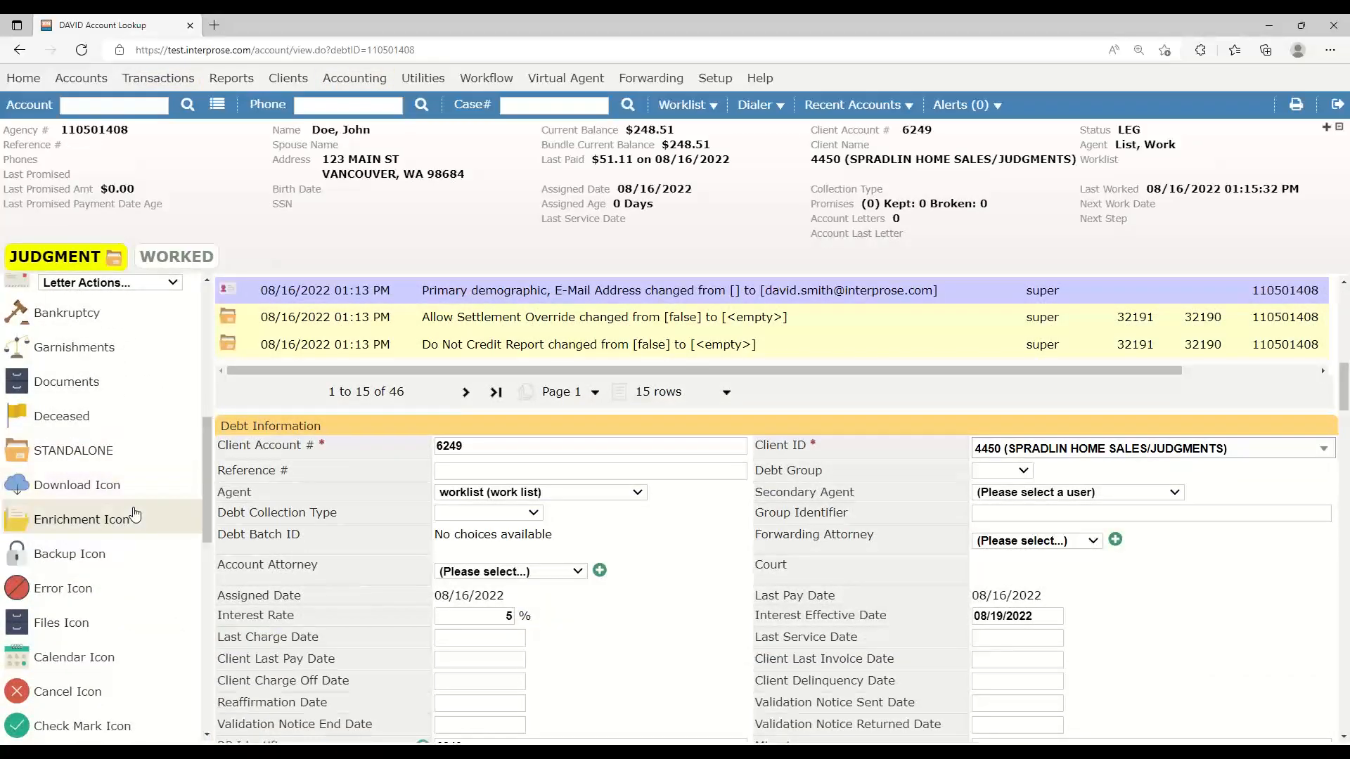
scroll(107, 626, up, 5)
click(108, 627)
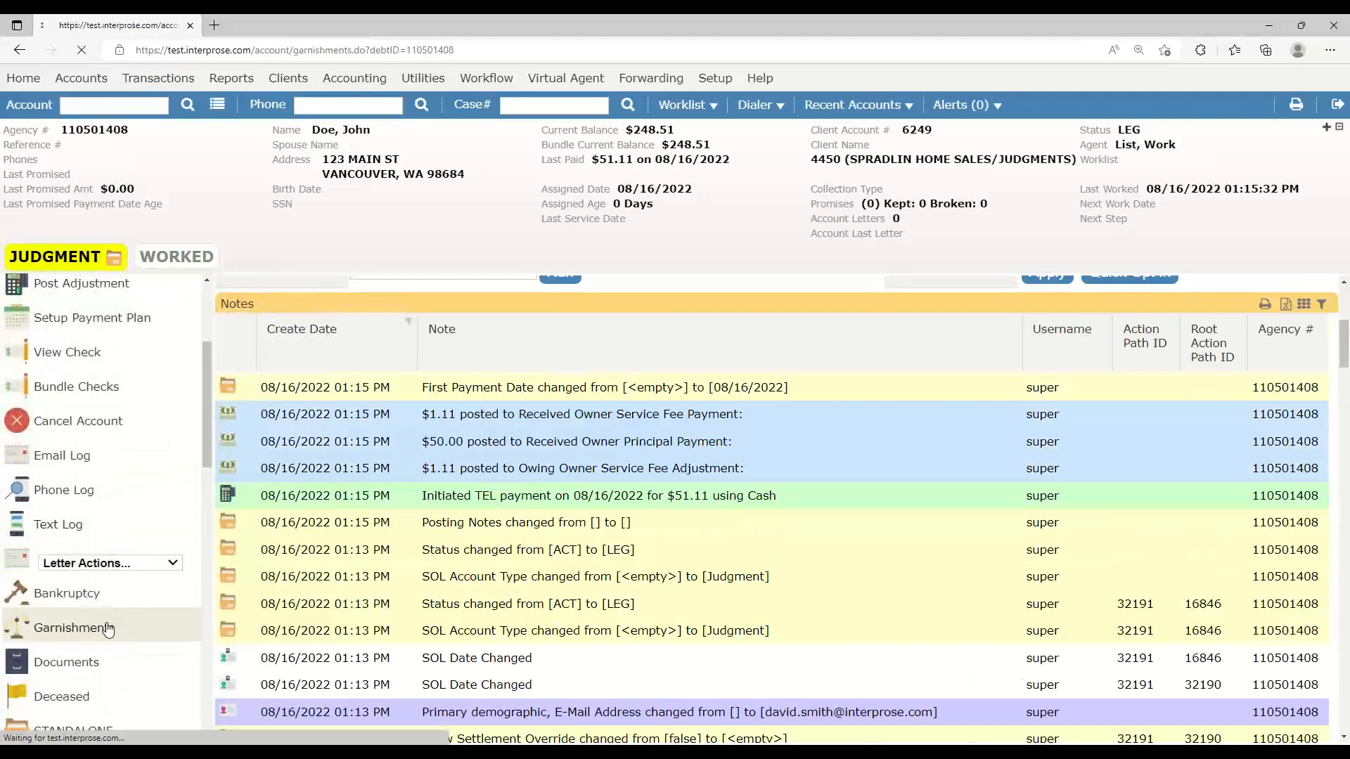
click(1294, 363)
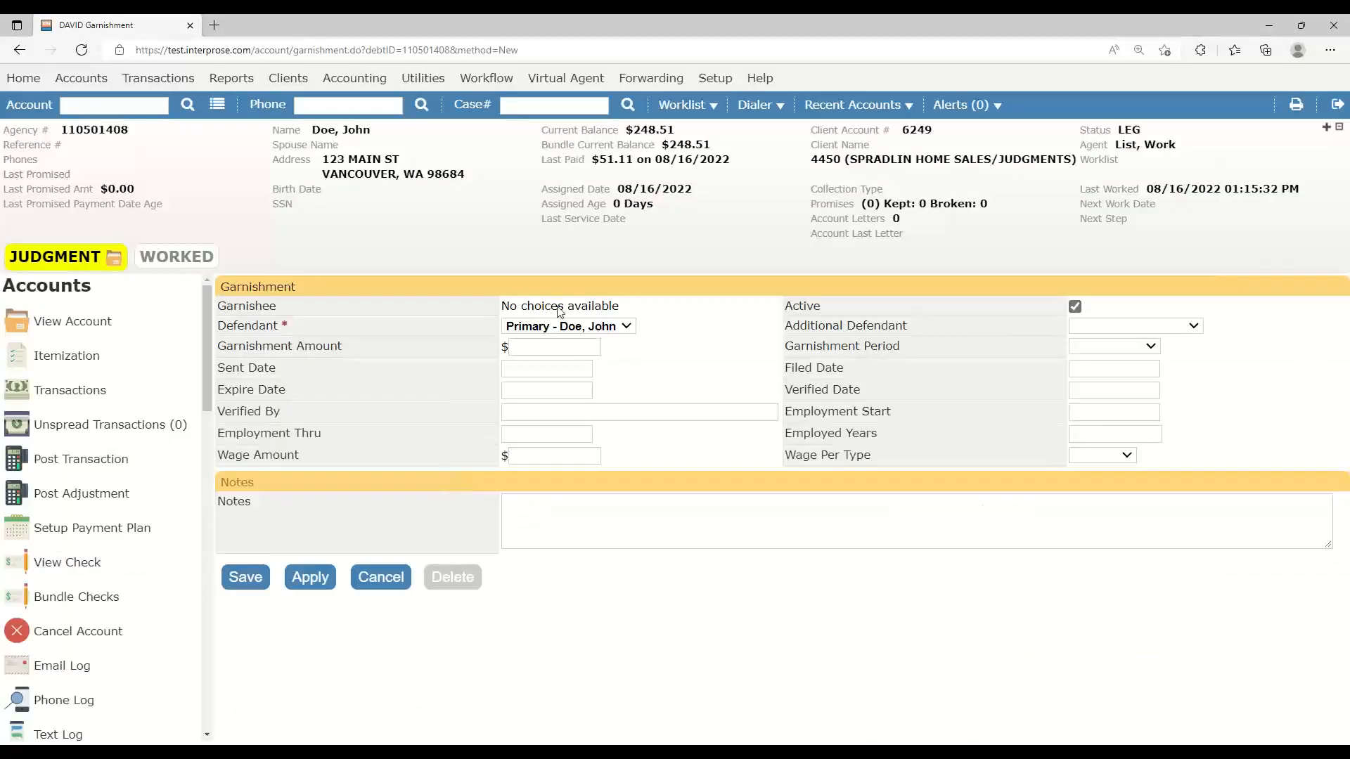
Create and save a garnishee named Bank with the garnishee type BANK in the legal setup
click(712, 80)
mouse_move(788, 410)
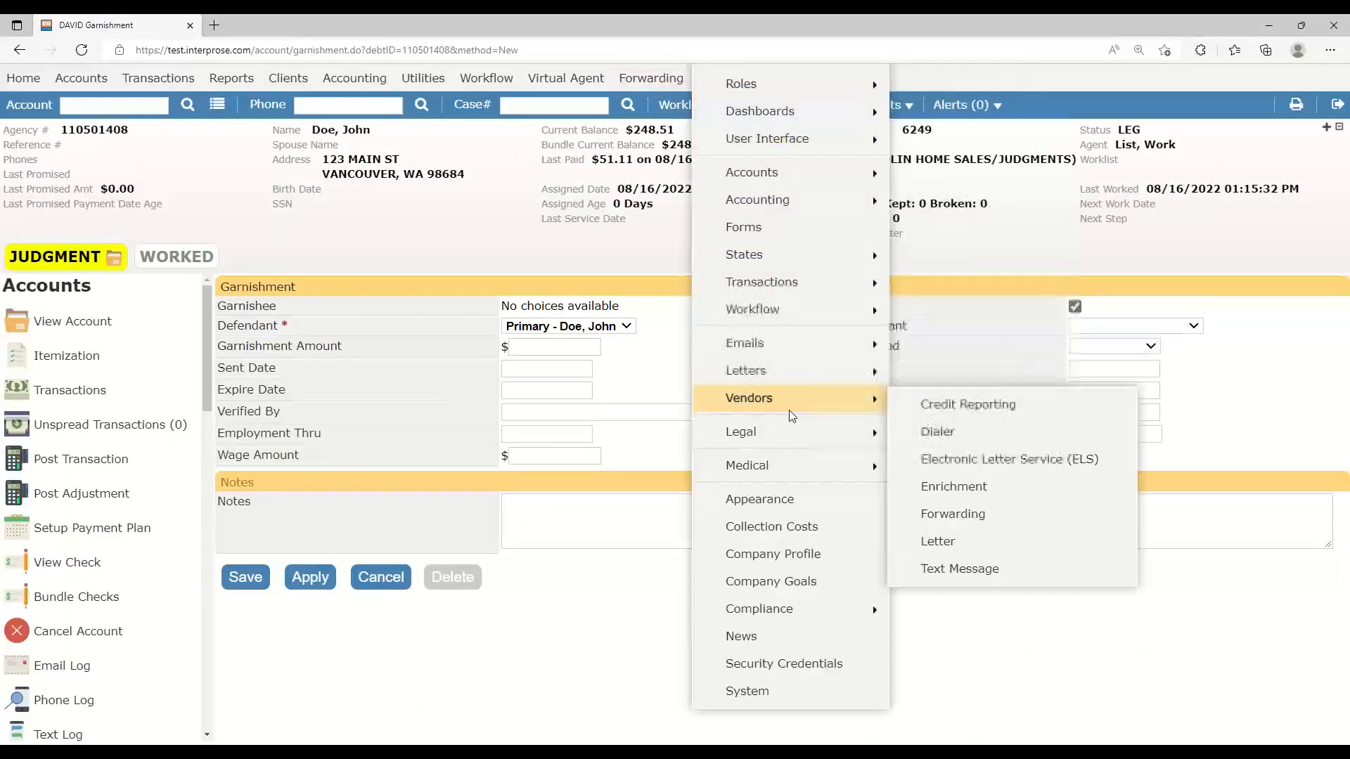
mouse_move(798, 436)
click(963, 547)
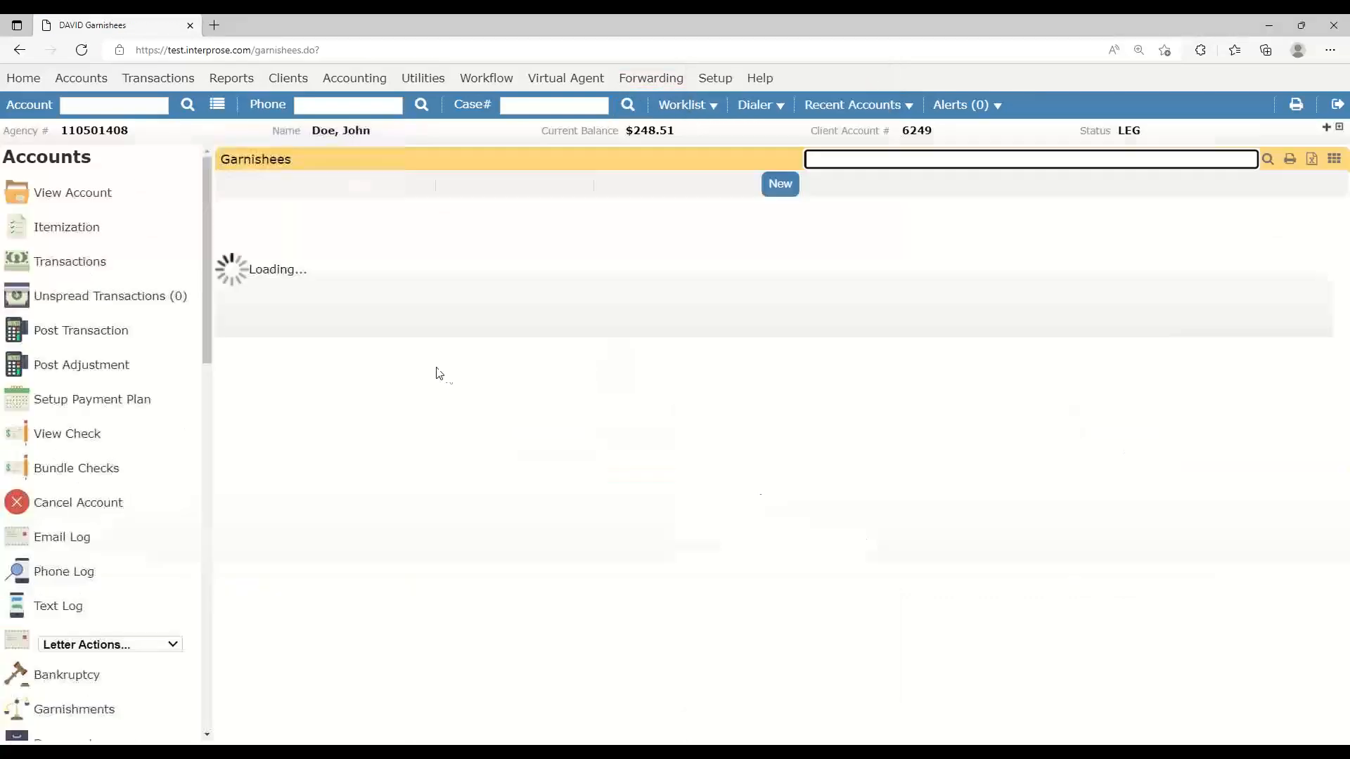
click(1279, 218)
click(526, 175)
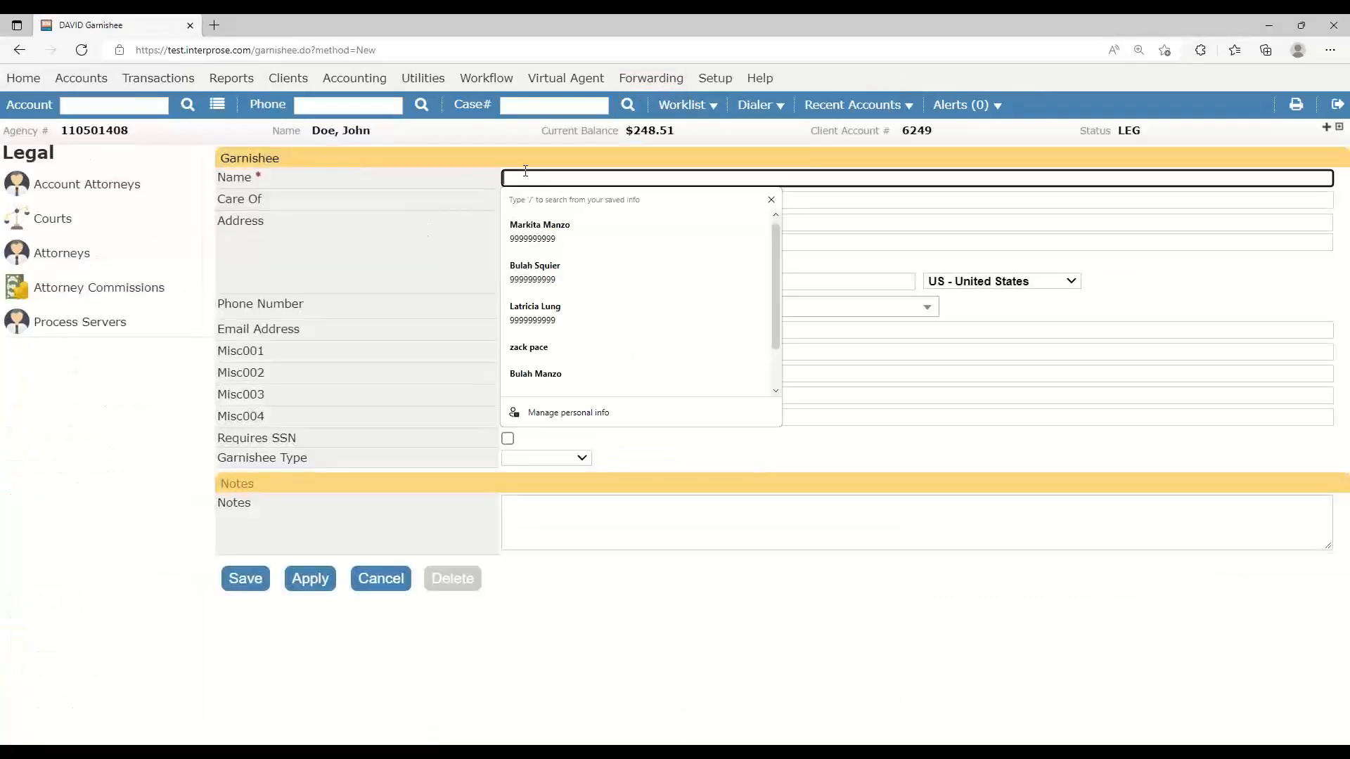
text(Bank)
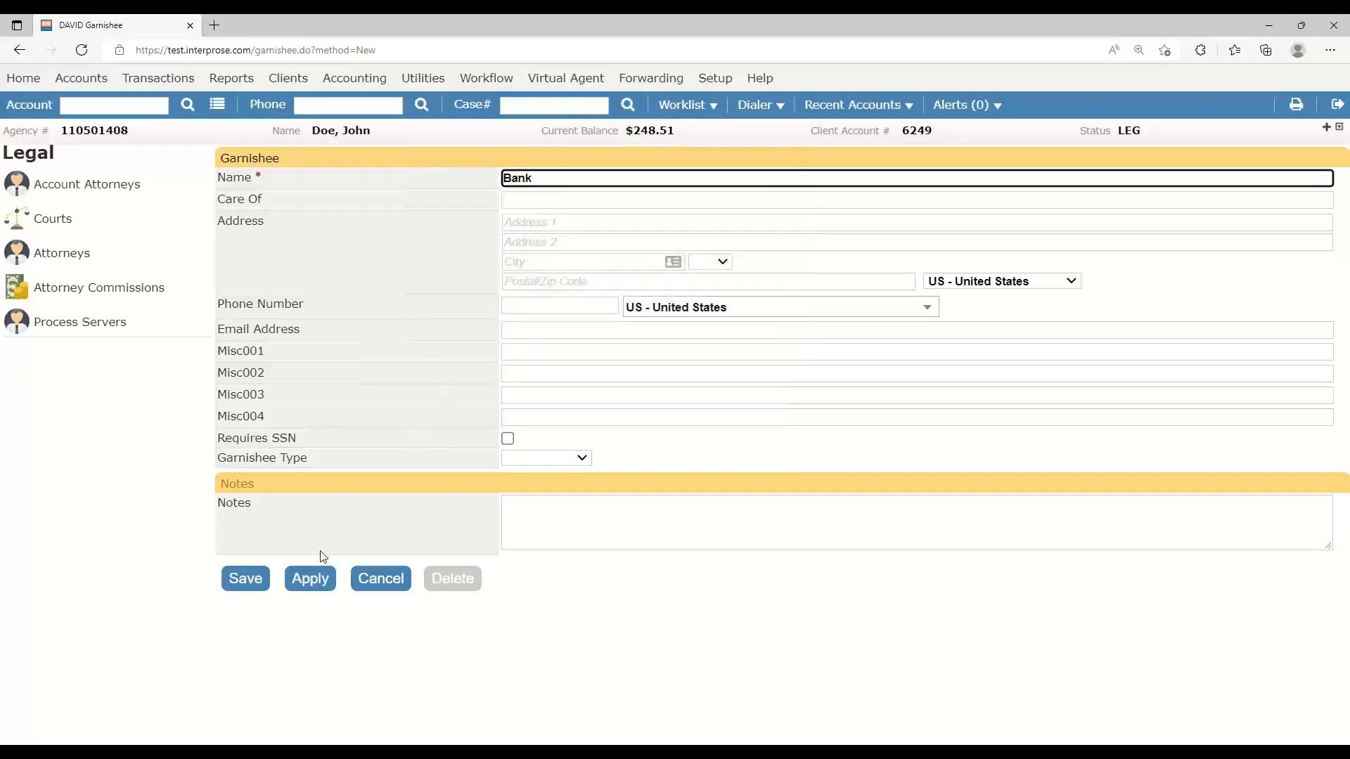
click(550, 458)
click(558, 506)
click(253, 584)
Start a new garnishment on the judgment account and select Bank (BANK) as the garnishee
click(90, 135)
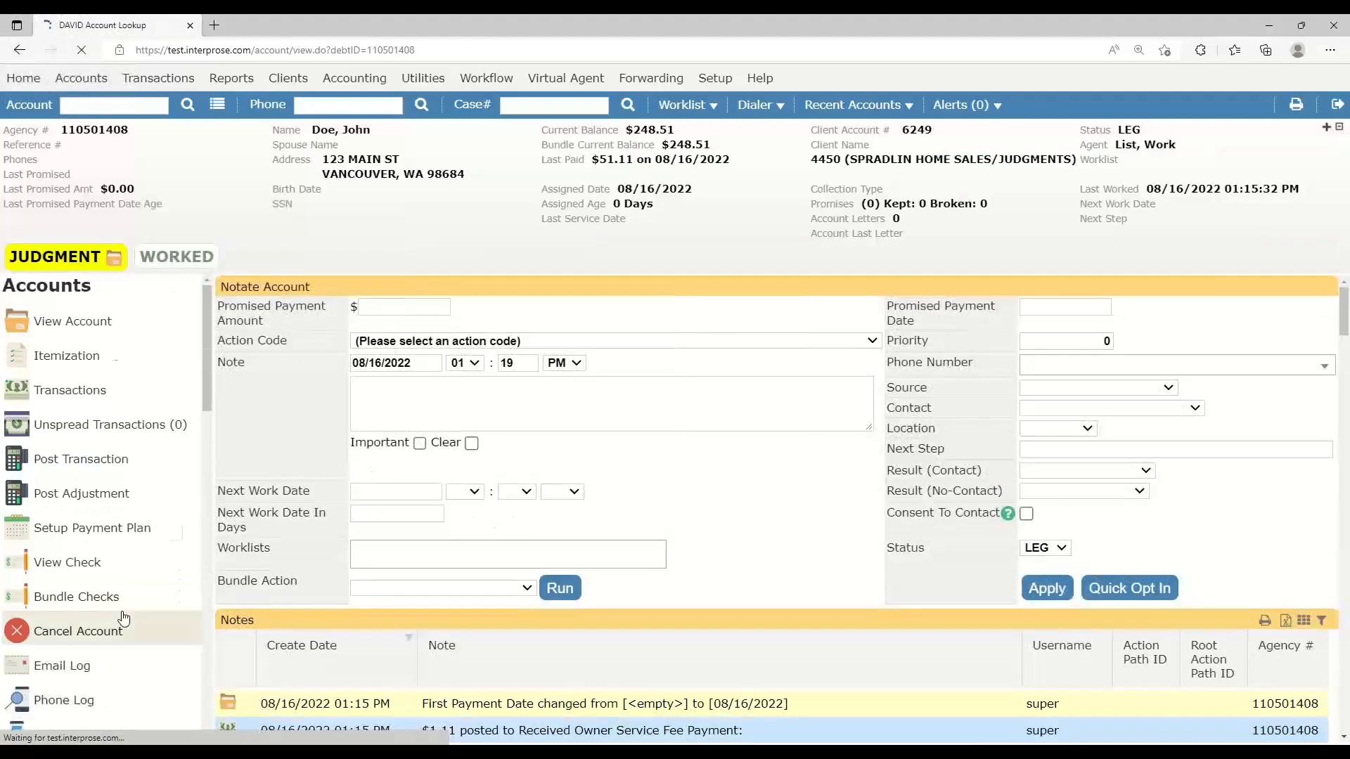
scroll(109, 559, down, 4)
click(109, 559)
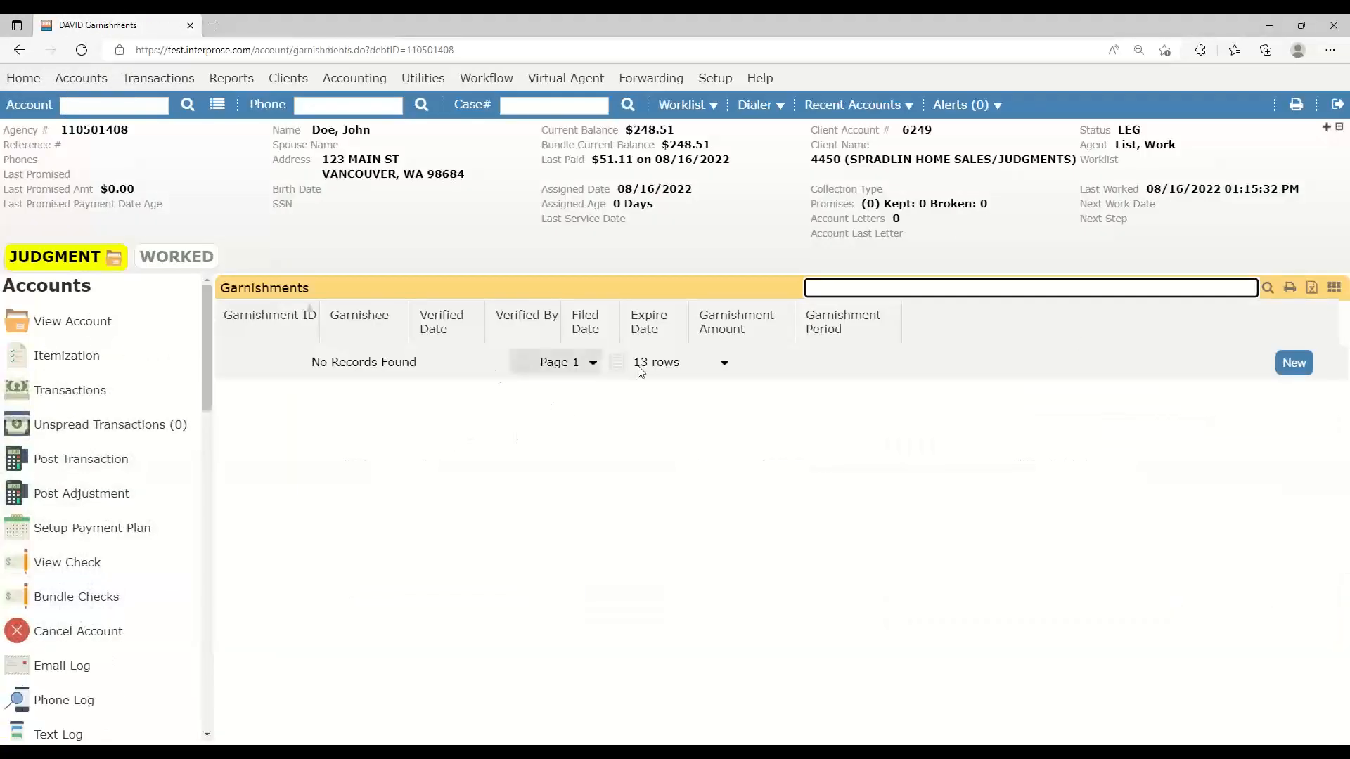
click(1292, 372)
click(561, 312)
click(564, 340)
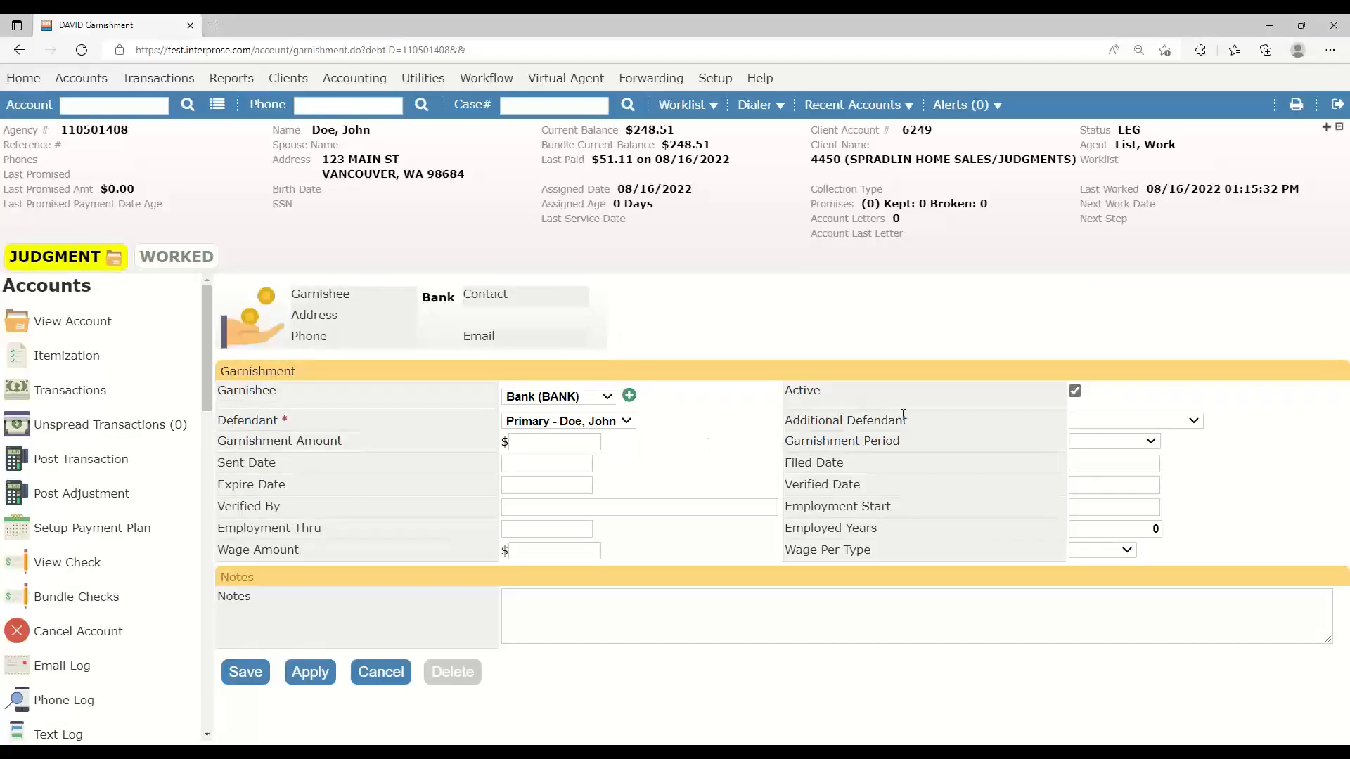
Examine the garnishment's additional defendant, amount and garnishment period options
click(1125, 421)
click(903, 434)
click(540, 443)
click(1101, 443)
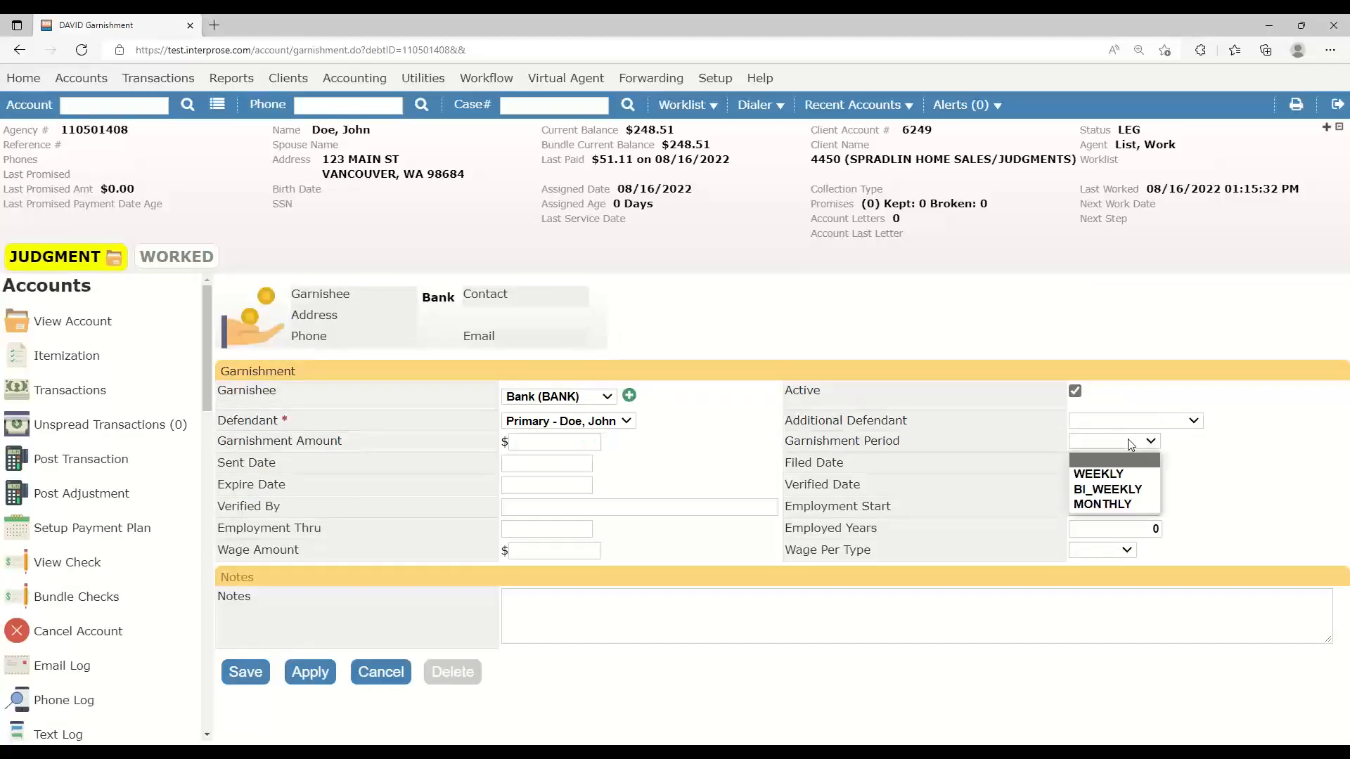
click(875, 483)
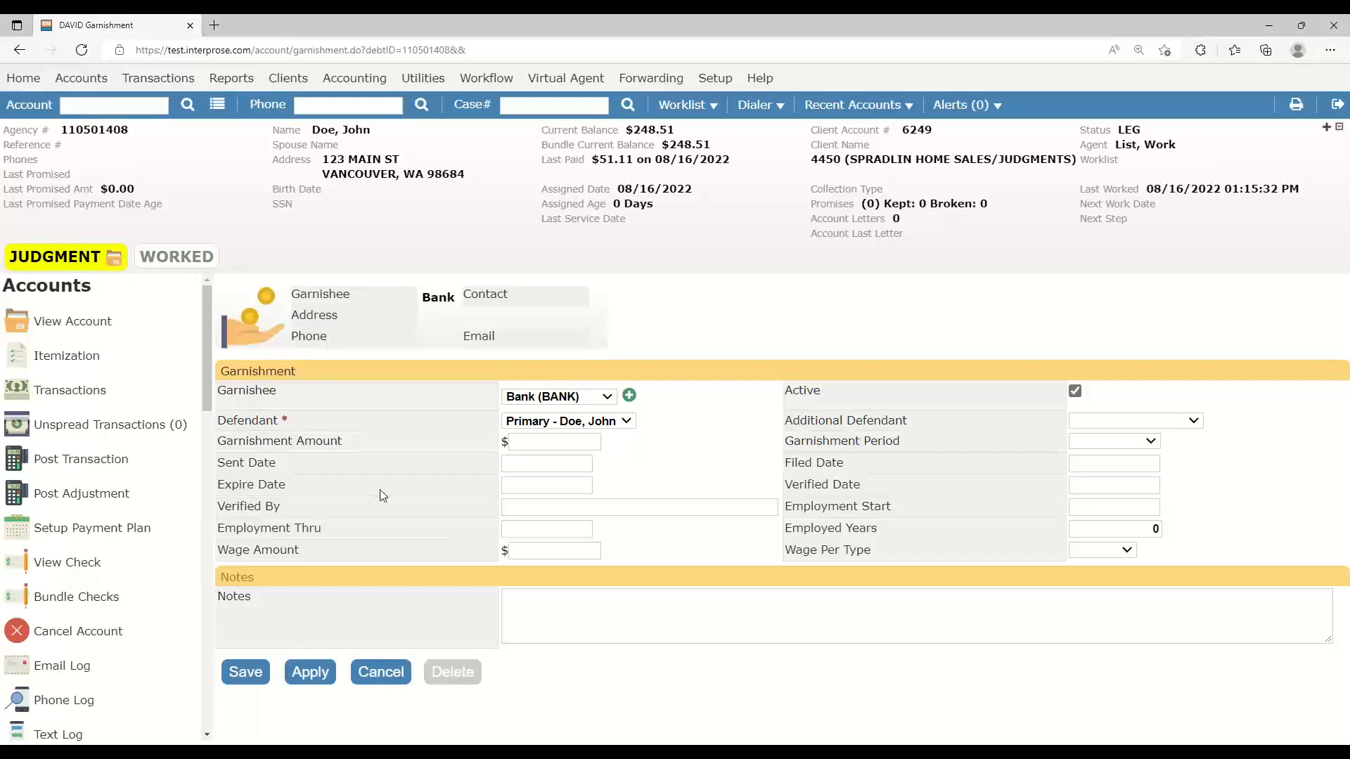
Open the letter profiles setup, examine the blank form for a new profile and return to the profile list
click(715, 78)
mouse_move(810, 364)
click(908, 373)
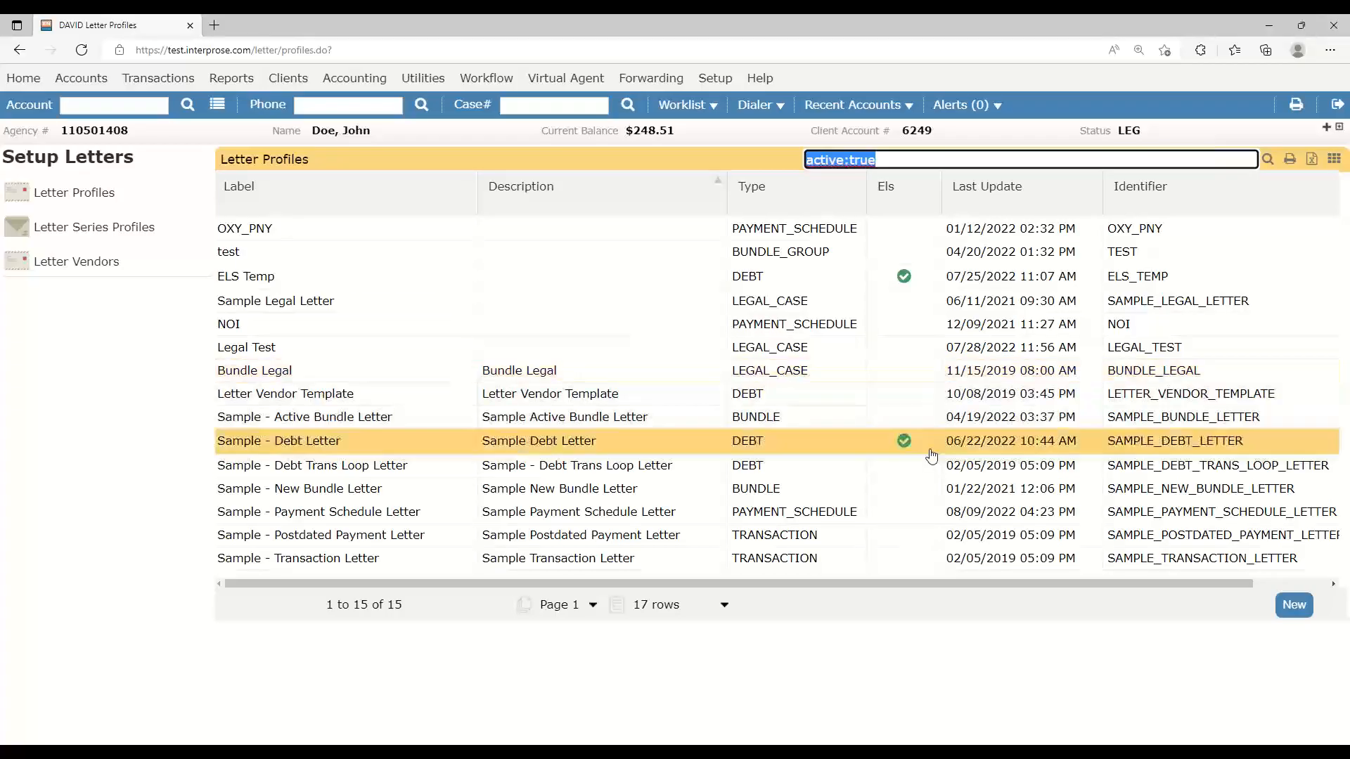
click(1288, 605)
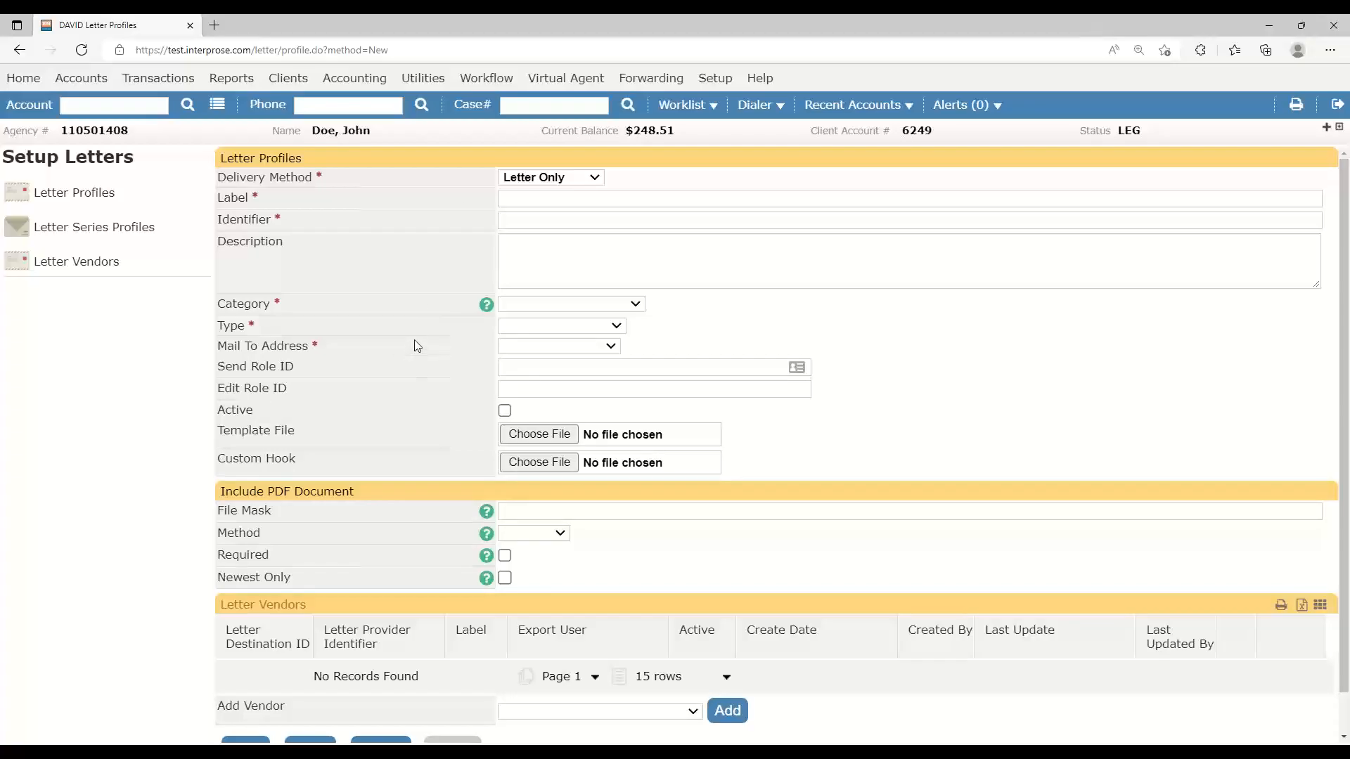
scroll(456, 457, down, 1)
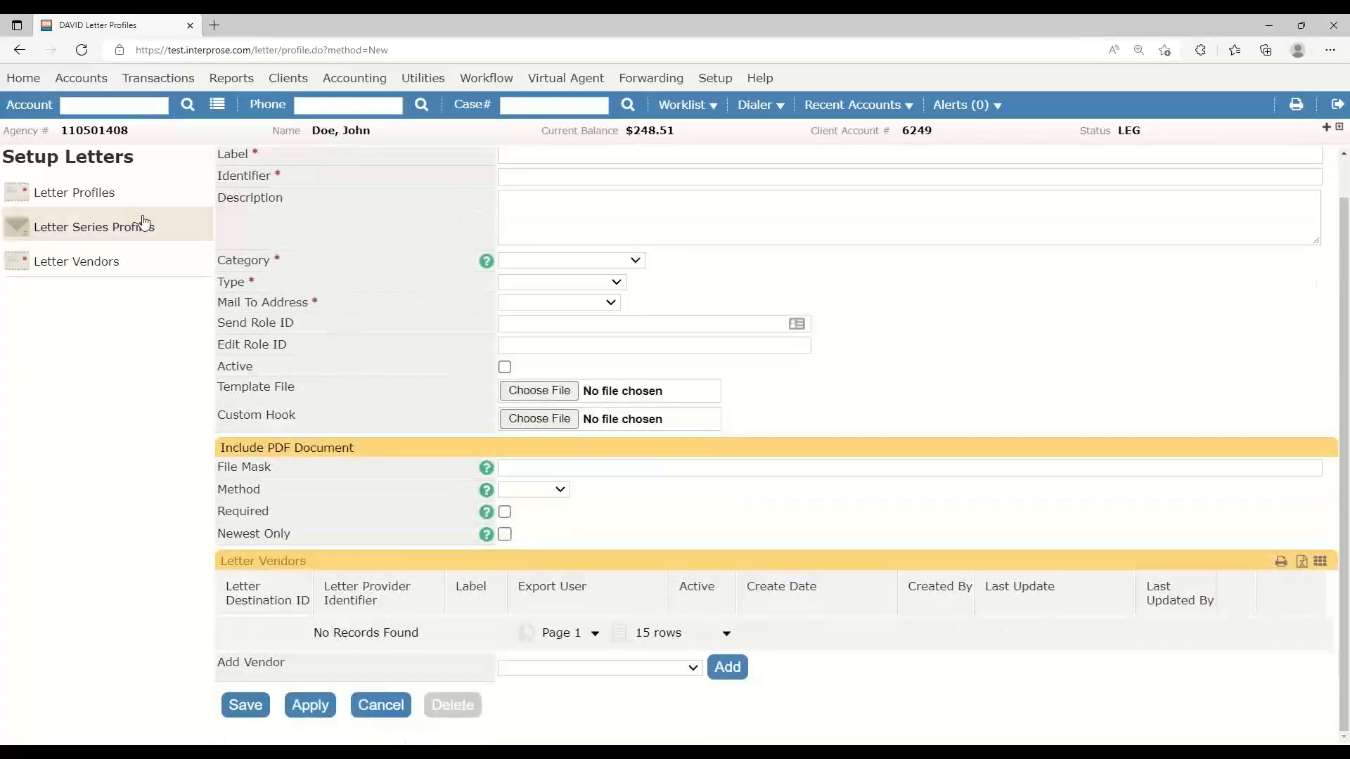
click(74, 193)
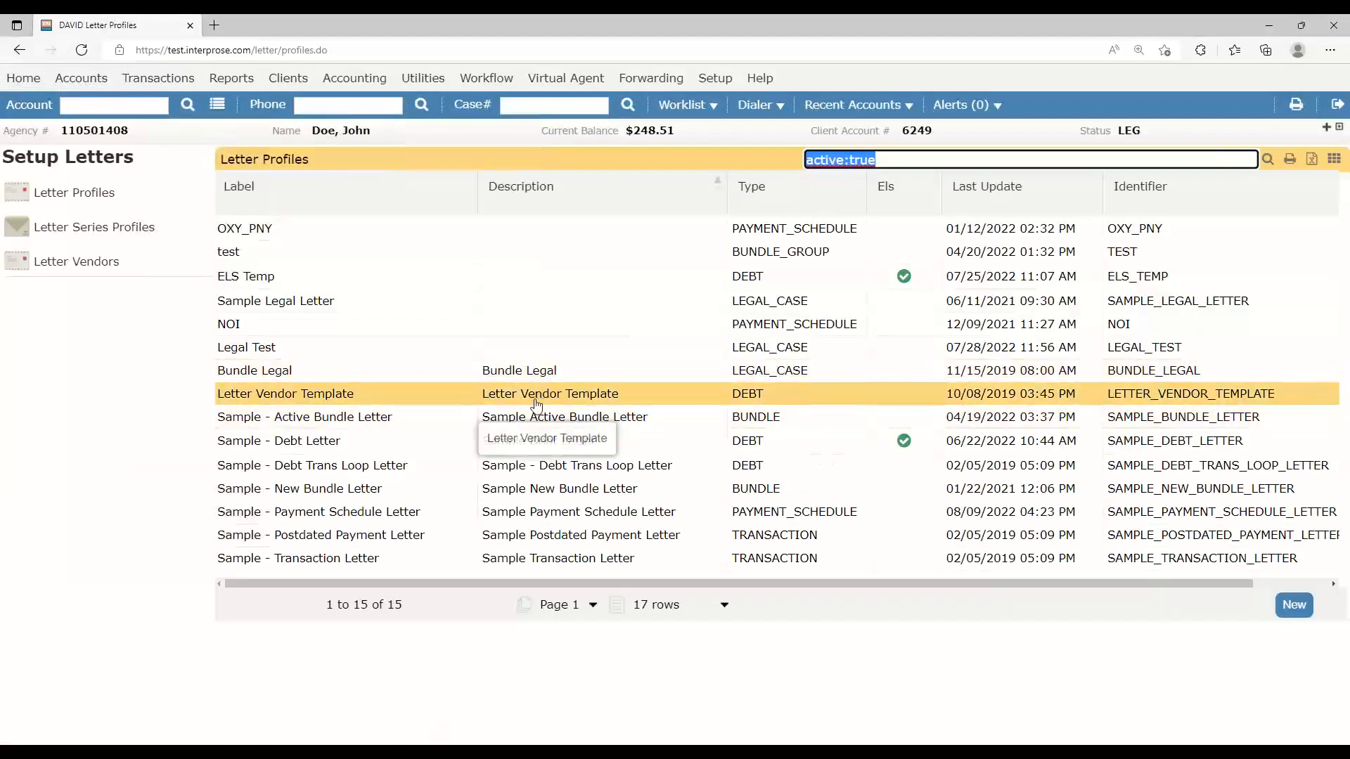
Review the template document of the Sample - Debt Letter profile, and look at the Letter Vendor Template profile's settings
click(543, 442)
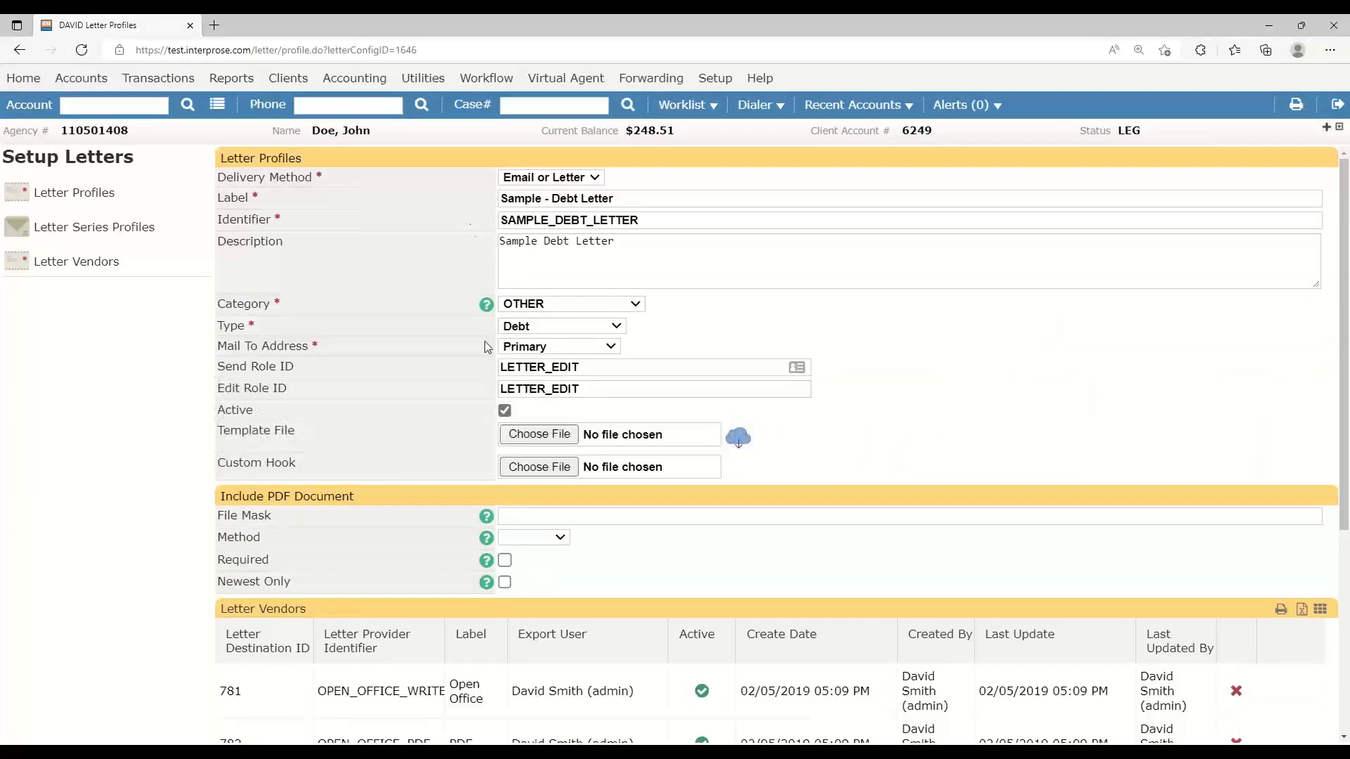
click(743, 439)
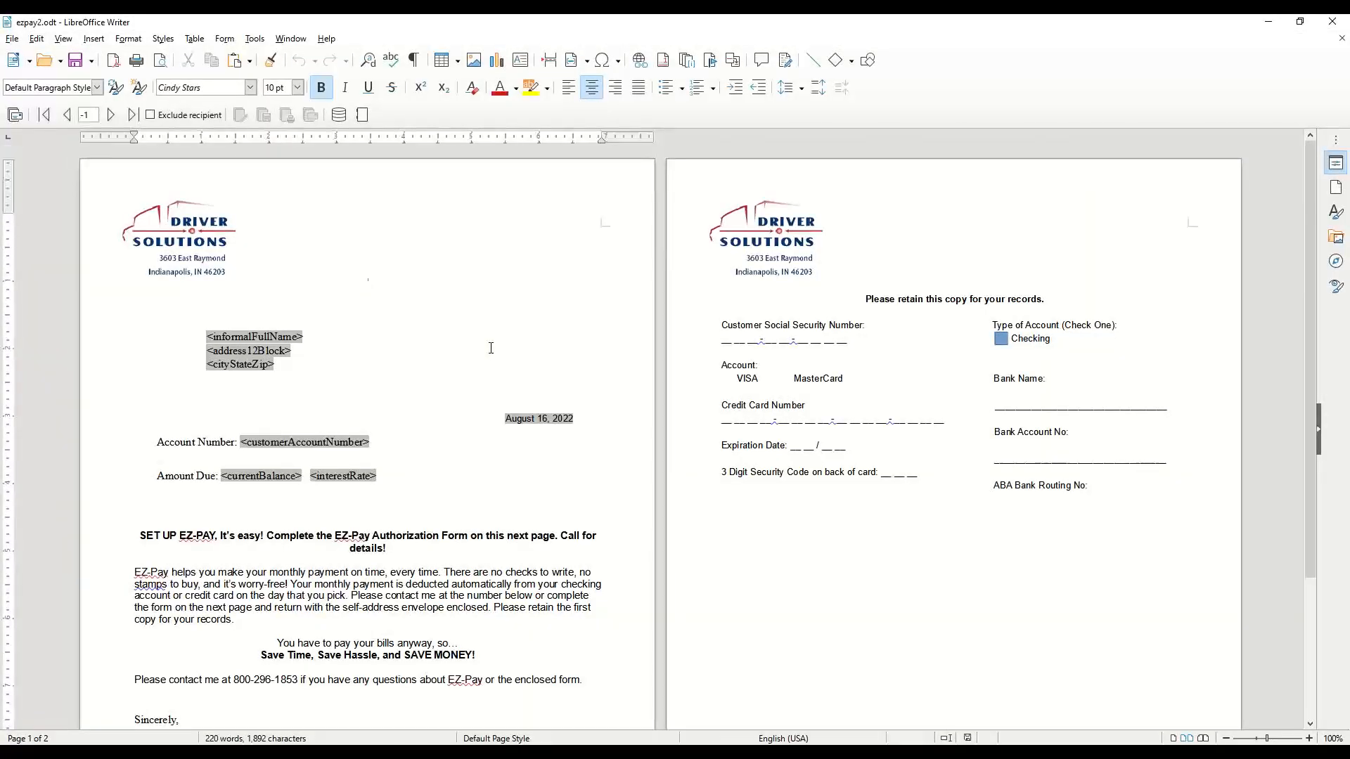
click(1333, 21)
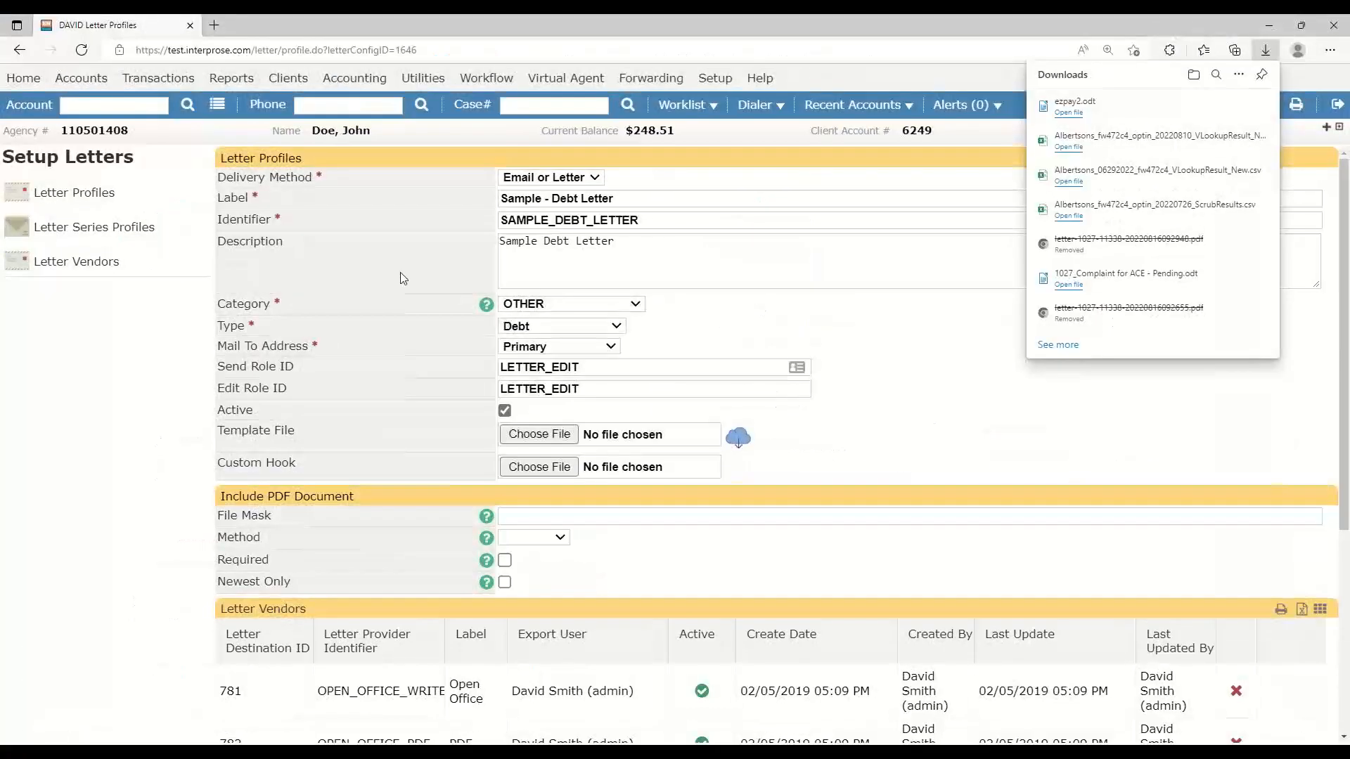
click(74, 192)
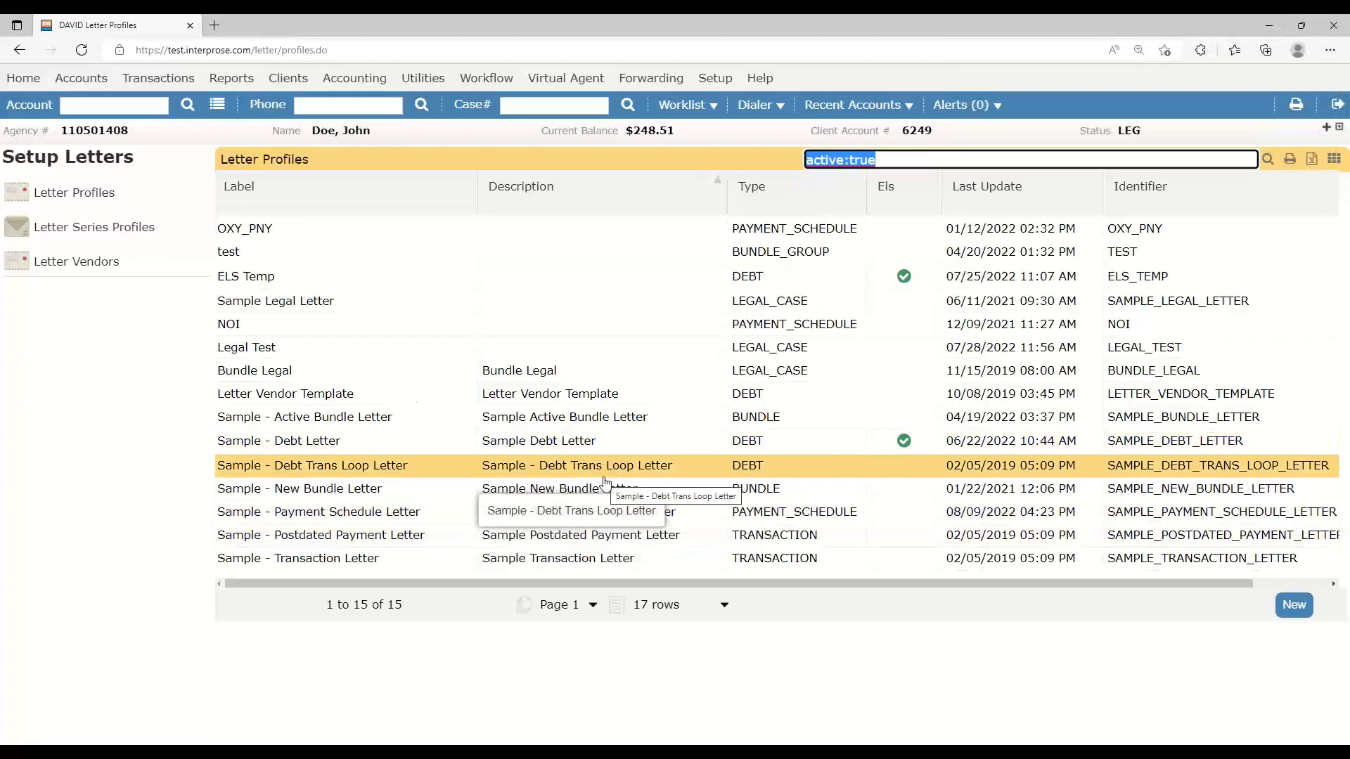
click(576, 394)
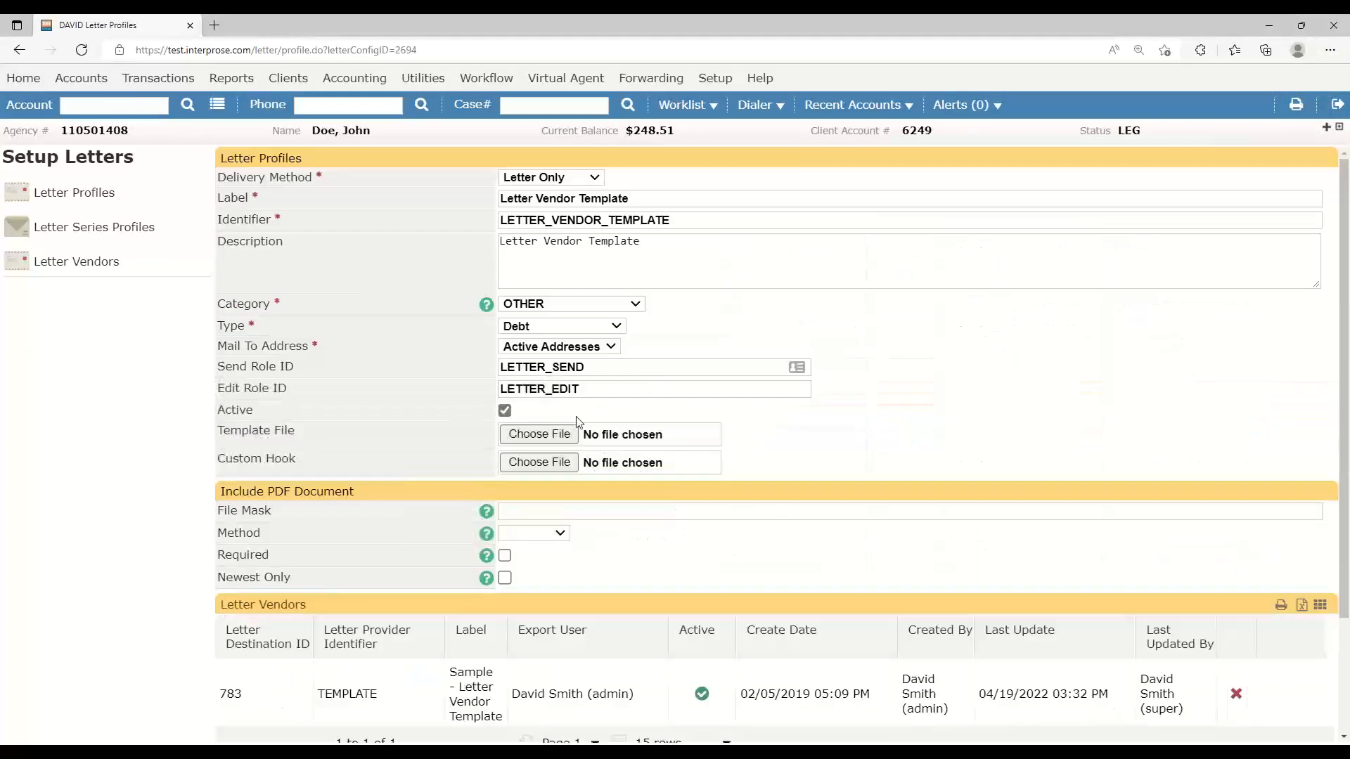
key(alt+Left)
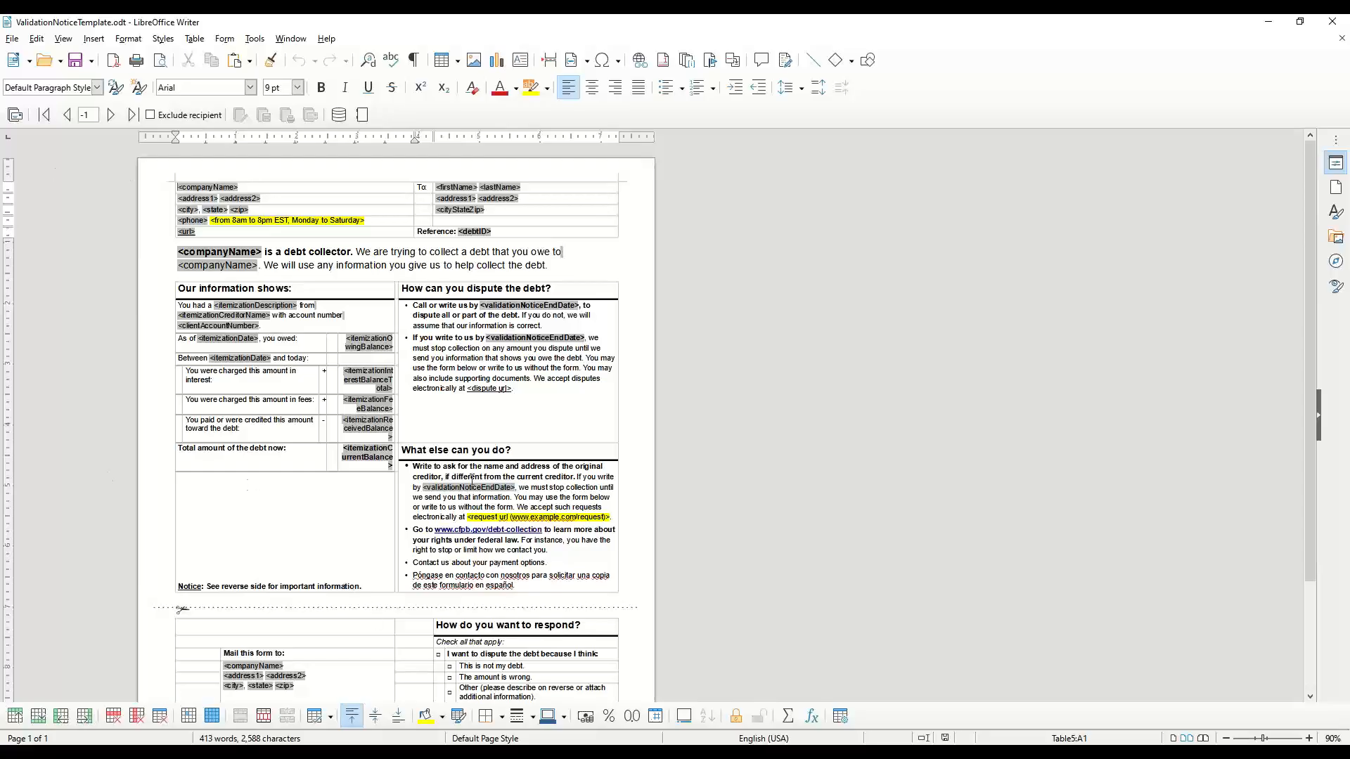
Examine the layout and merge fields of ValidationNoticeTemplate.odt in LibreOffice Writer, including the companyName fields in the debt collector statement
scroll(472, 478, down, 3)
scroll(472, 479, up, 1)
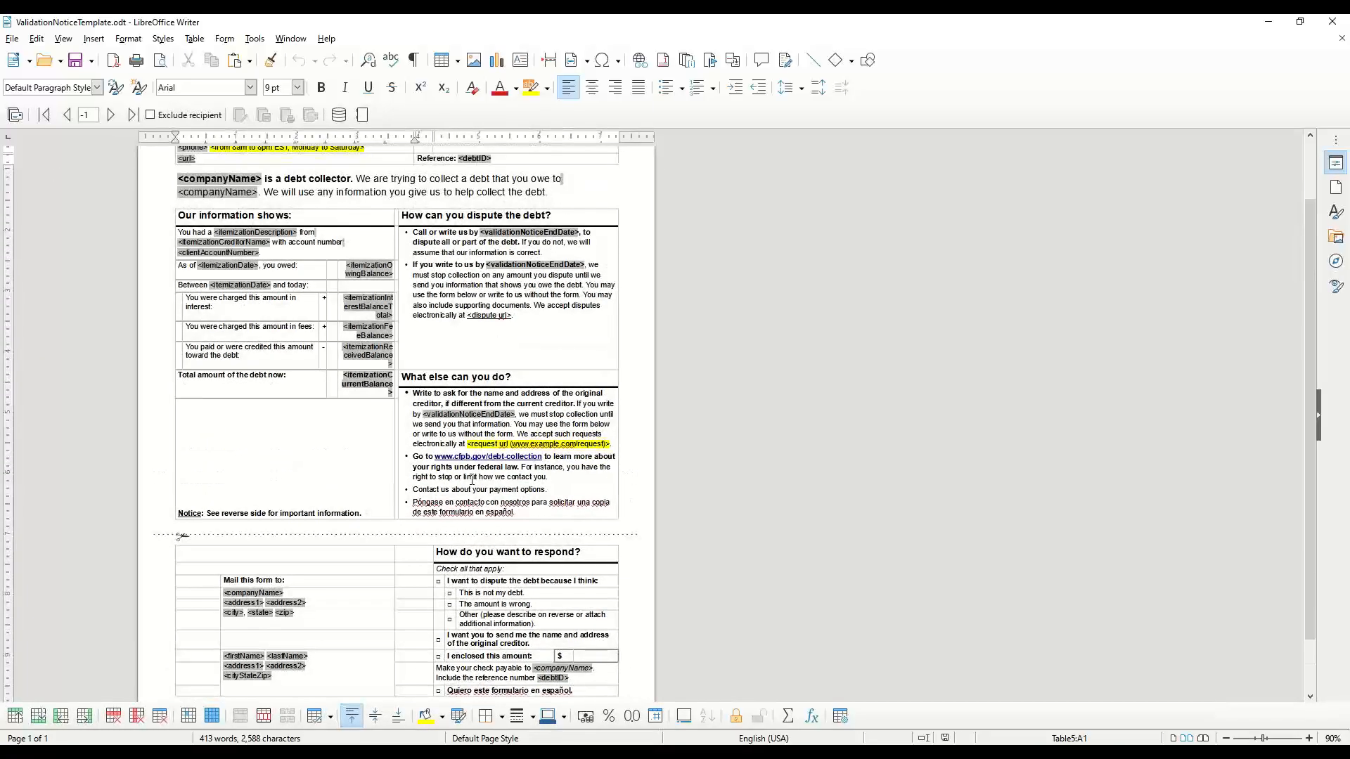
scroll(472, 480, up, 1)
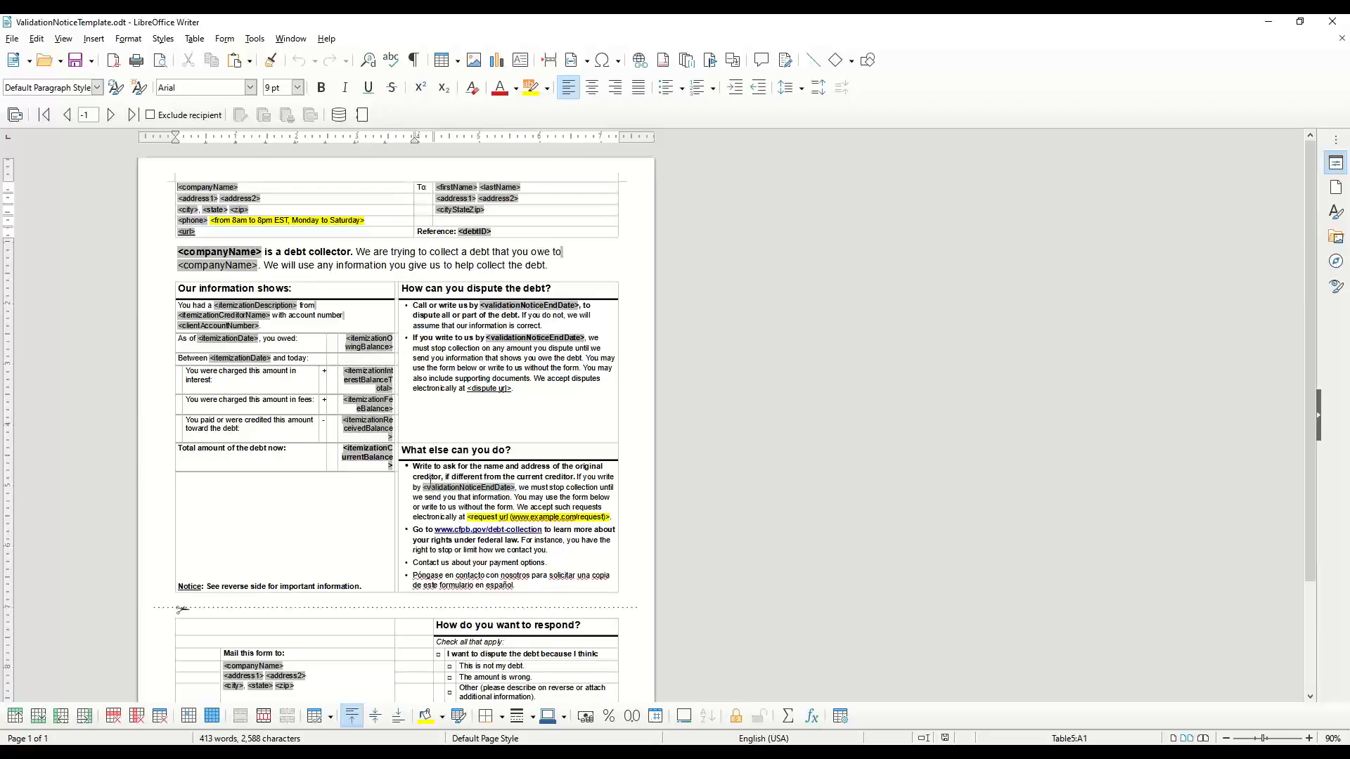
click(223, 252)
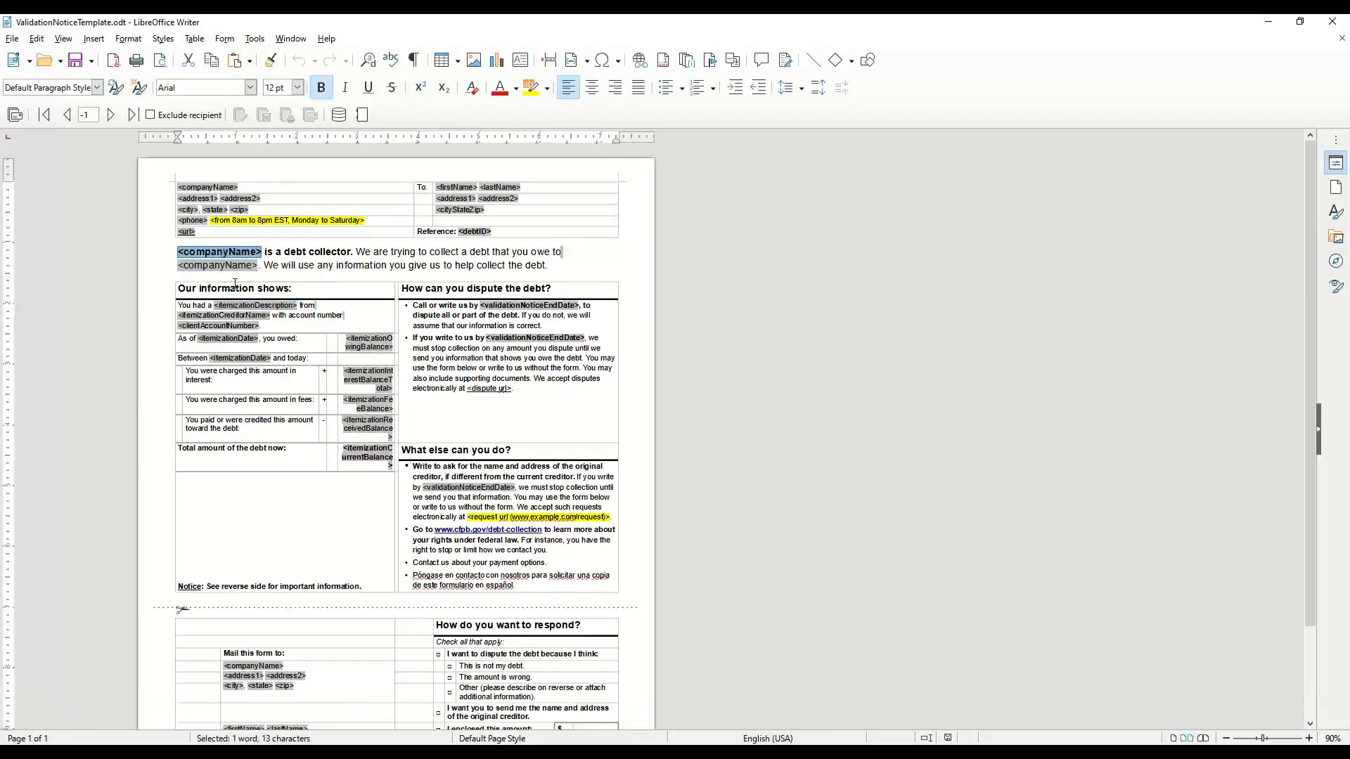
click(234, 265)
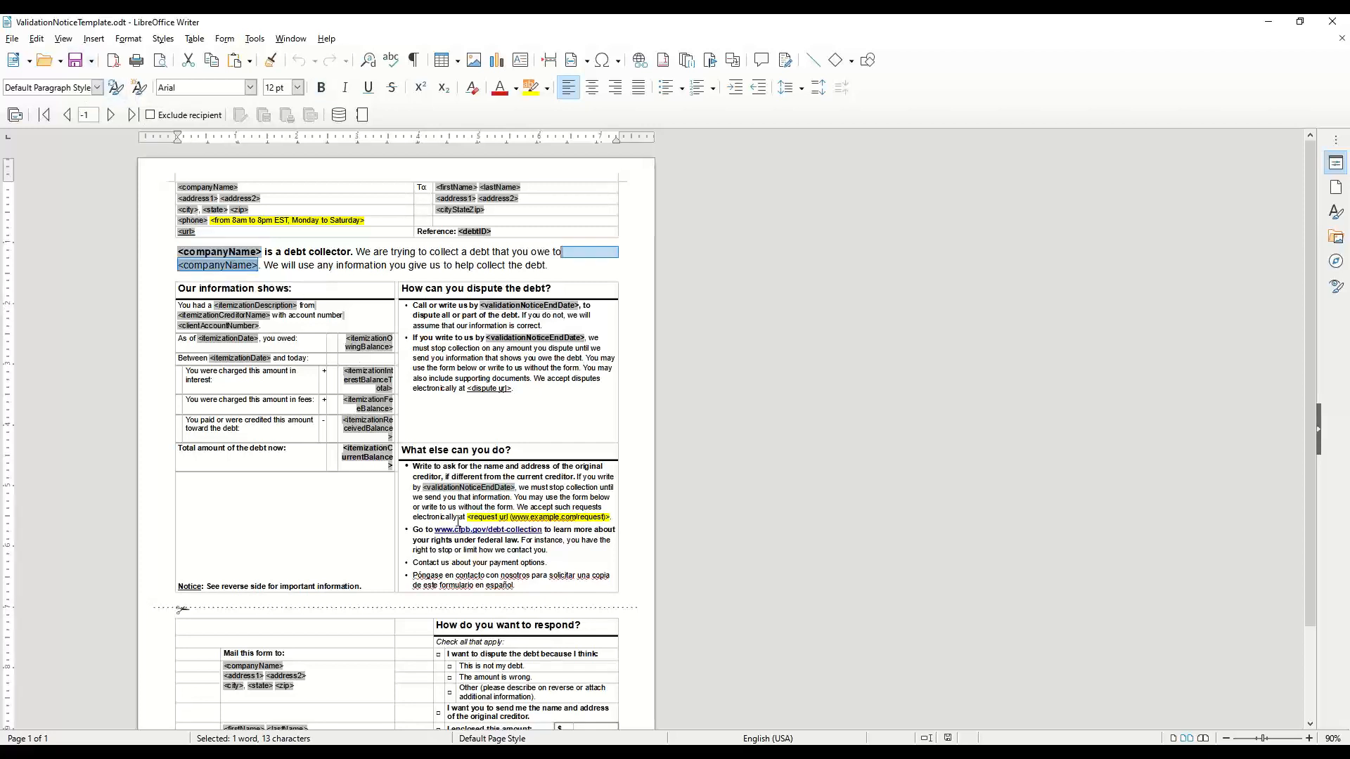
click(462, 419)
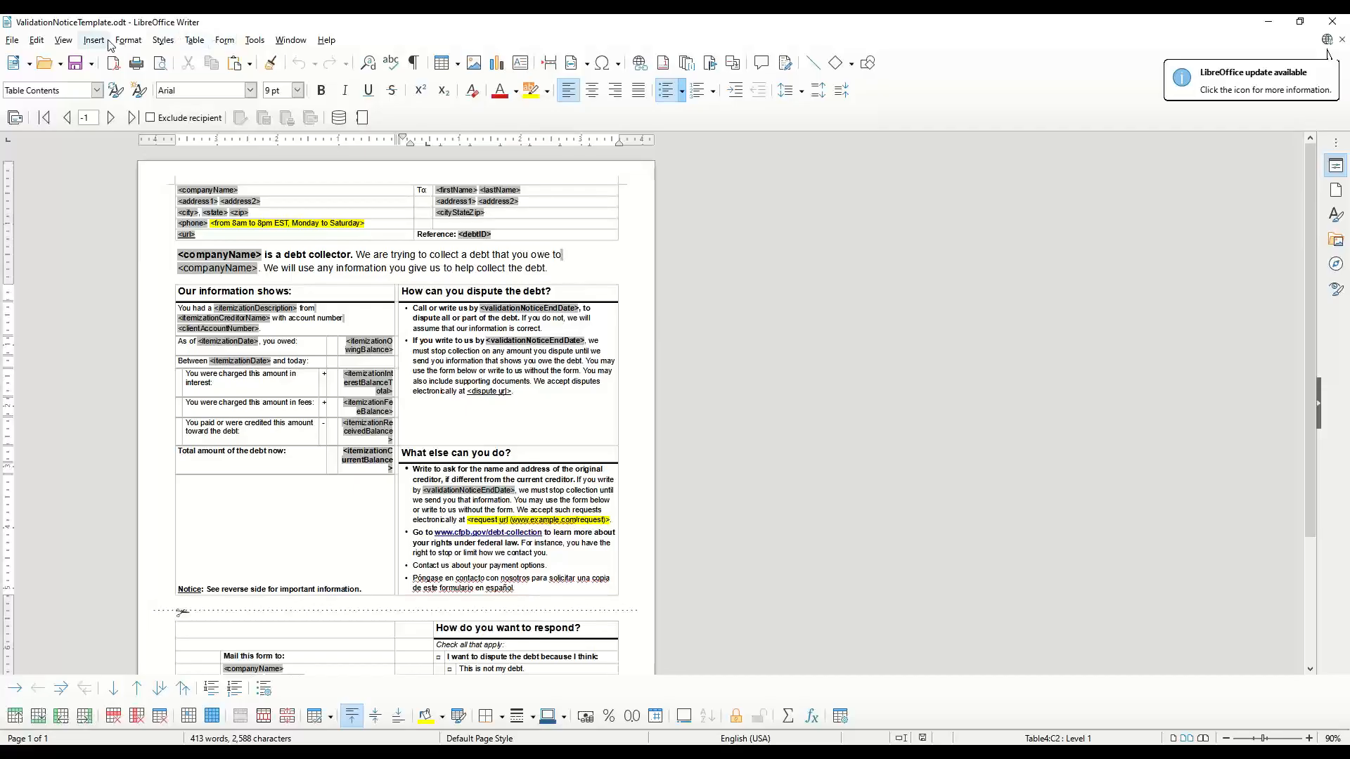
Show the data sources in the template document and expand the tables of the DAVID database
click(63, 40)
click(102, 456)
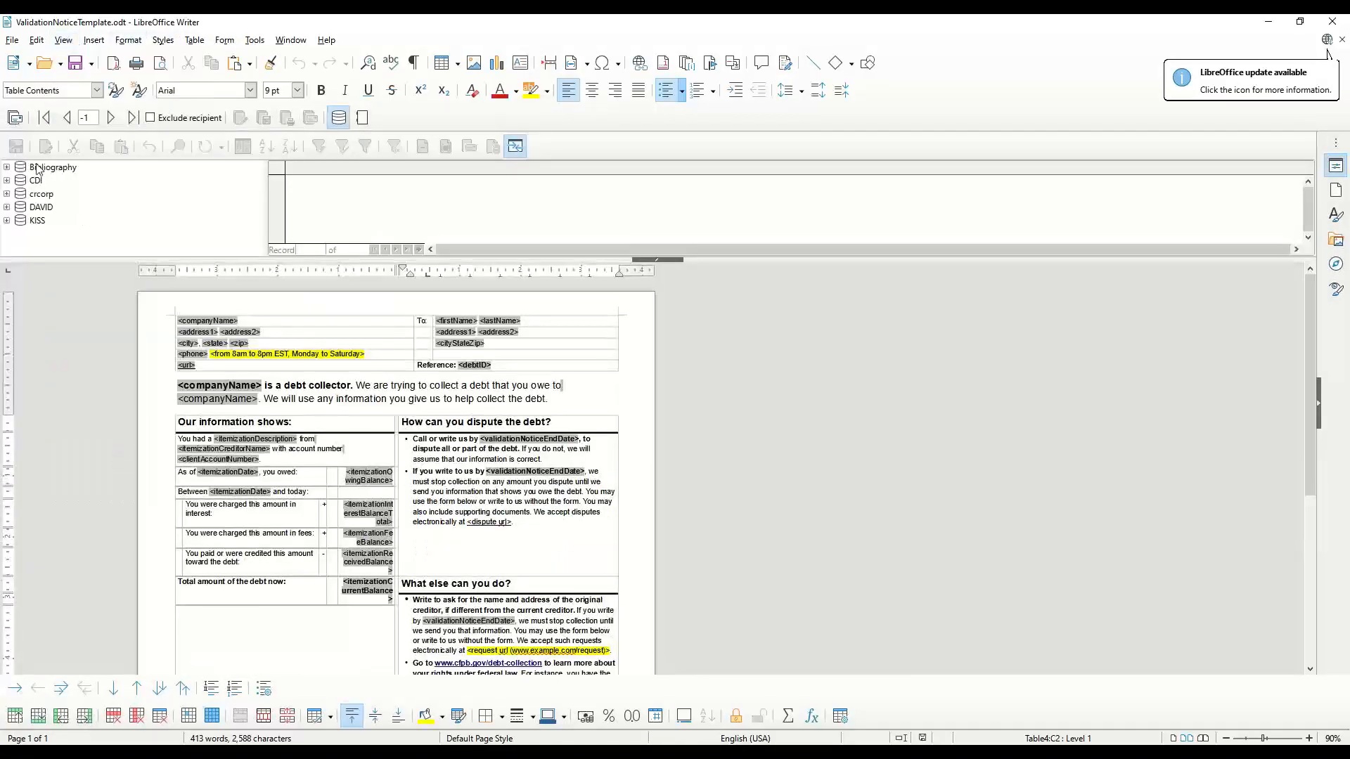
click(6, 207)
click(21, 233)
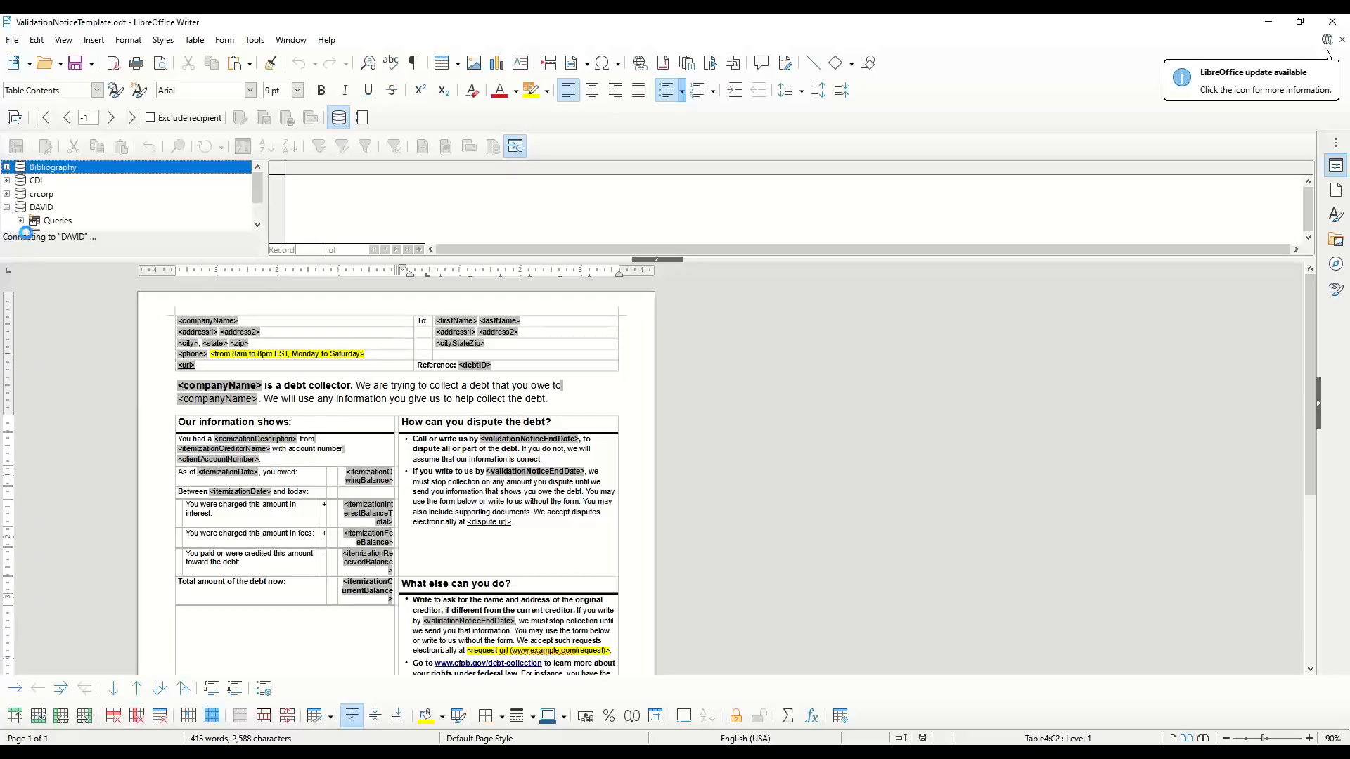
Insert the caseNumber field from the legalCase table at the end of the debt collector statement
scroll(65, 227, down, 5)
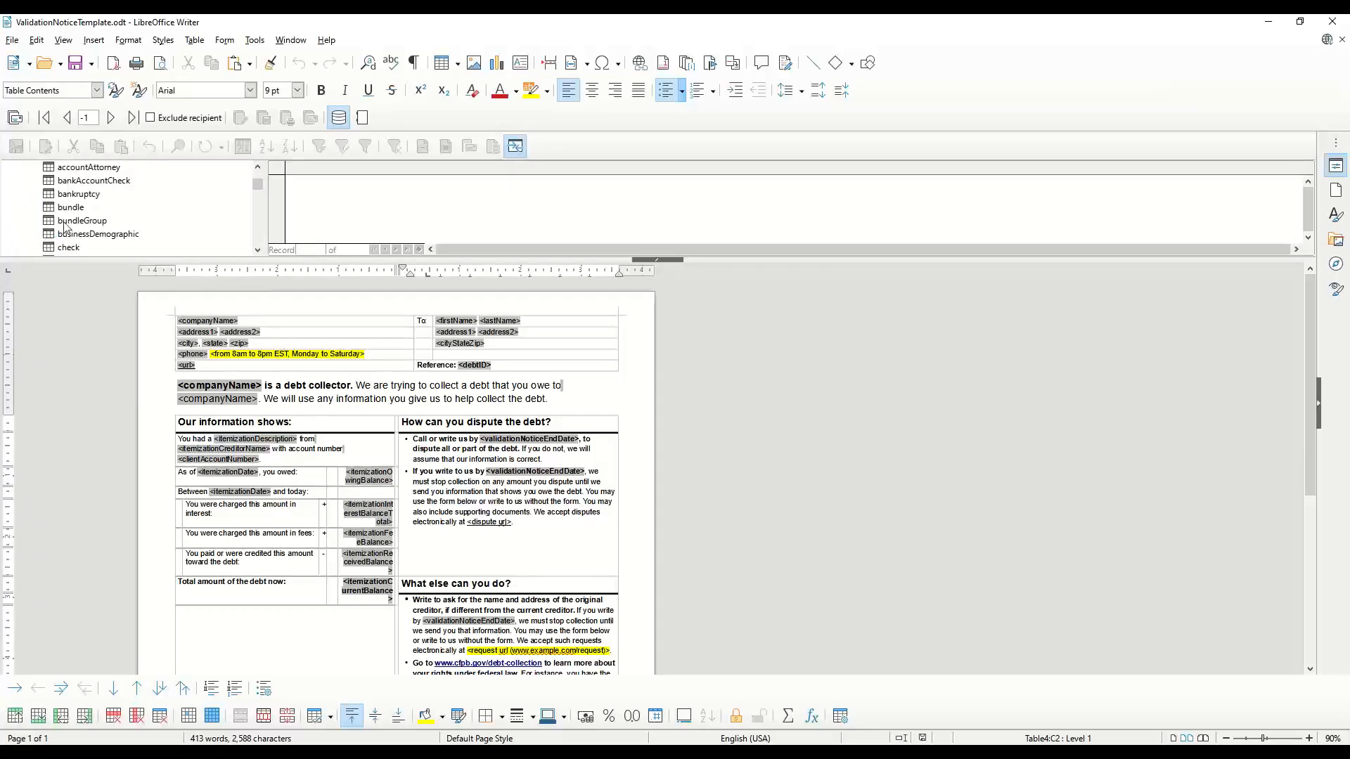
scroll(65, 227, down, 5)
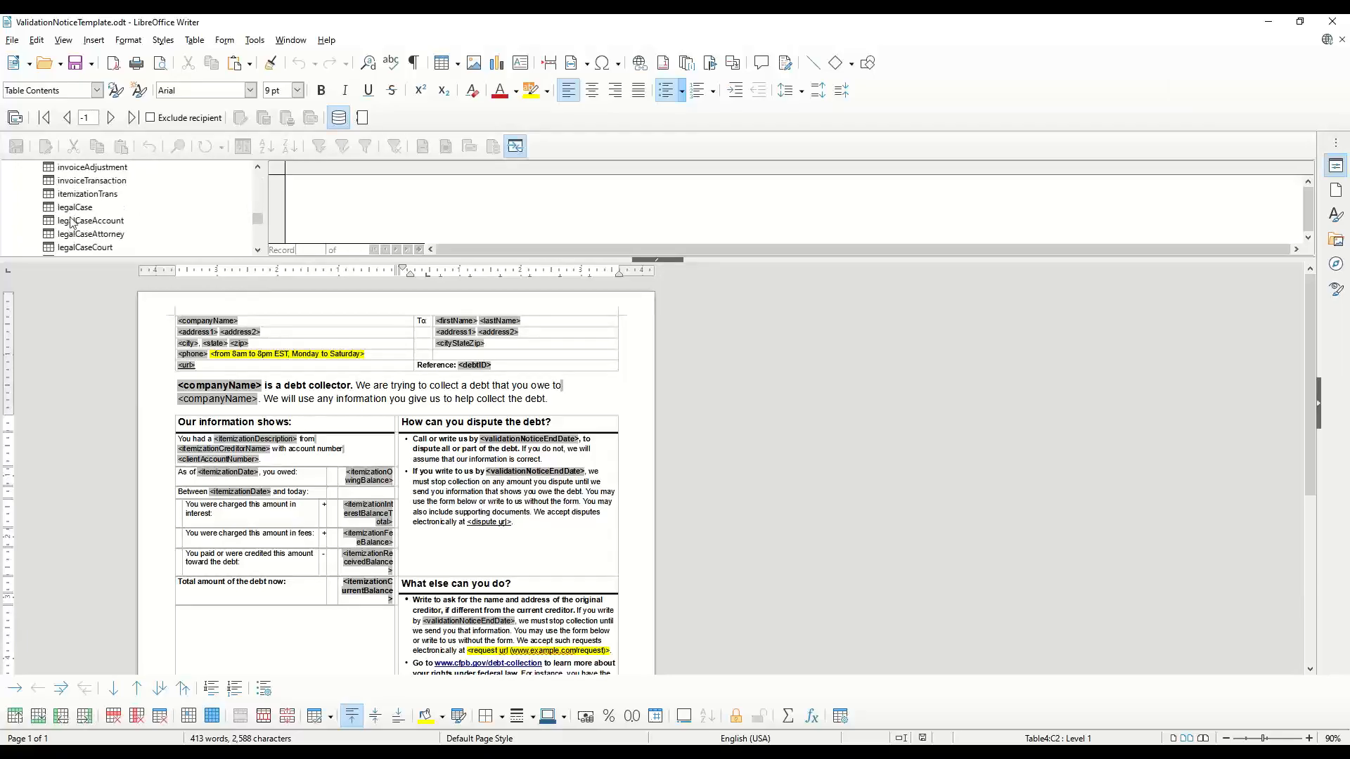
click(79, 210)
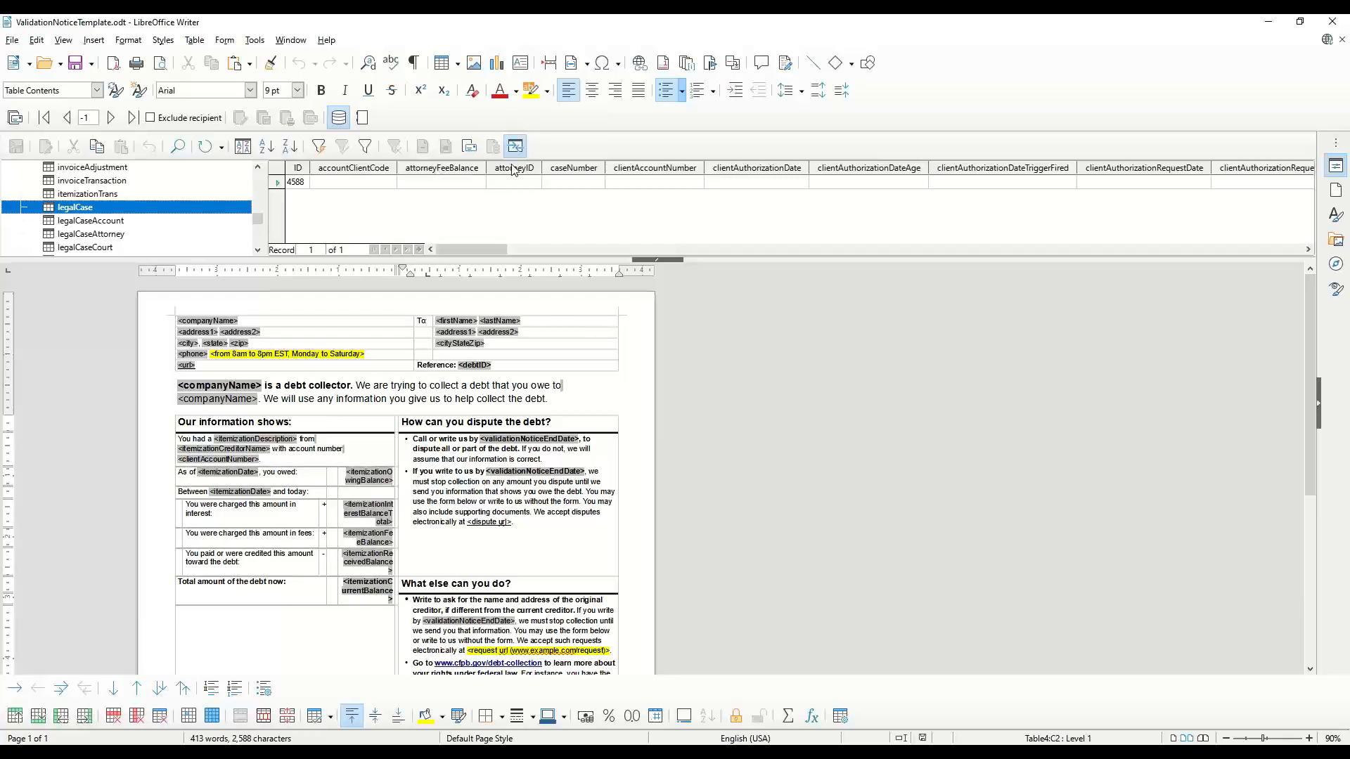
drag(581, 168, 562, 408)
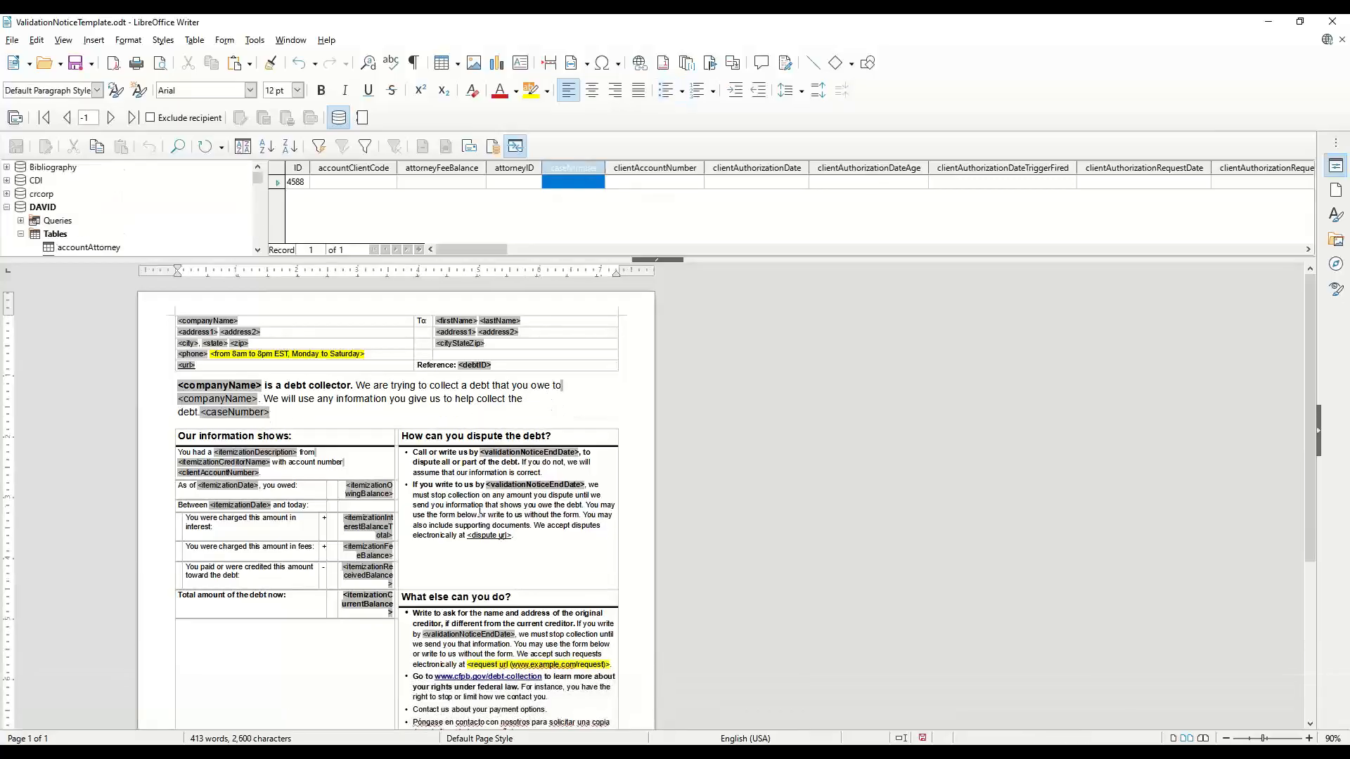
Examine the merge fields in the legalCaseAccount and legalCaseCourt tables, and return to the letter profiles in the browser
scroll(102, 223, down, 6)
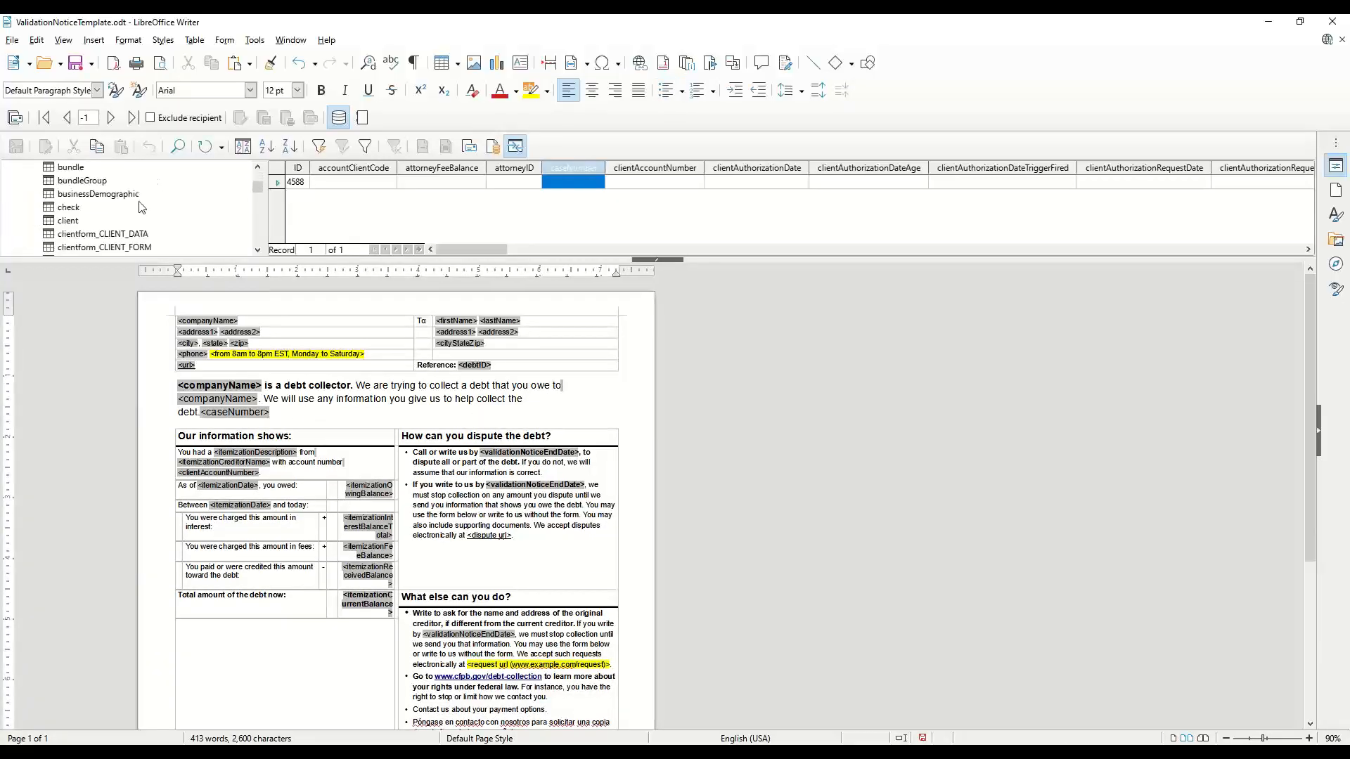
scroll(102, 223, down, 5)
click(102, 222)
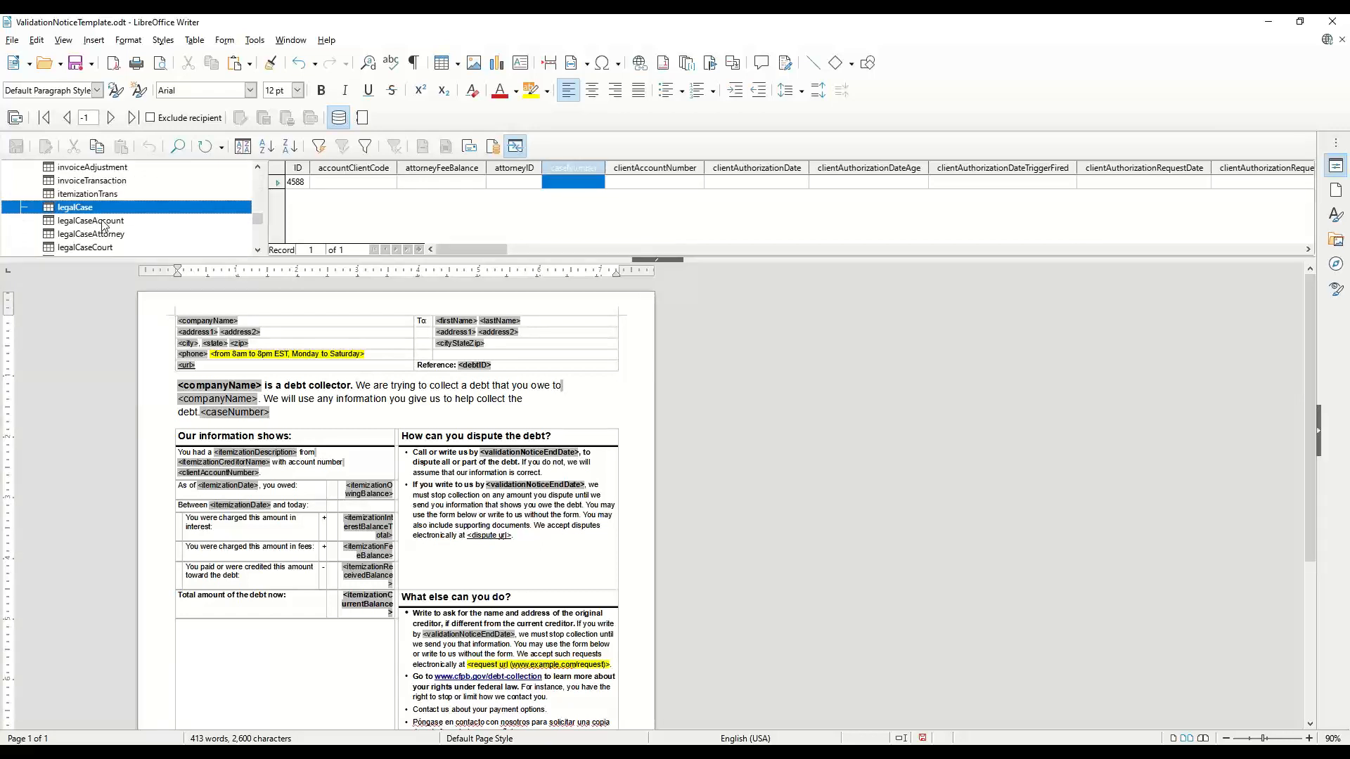
scroll(106, 232, down, 1)
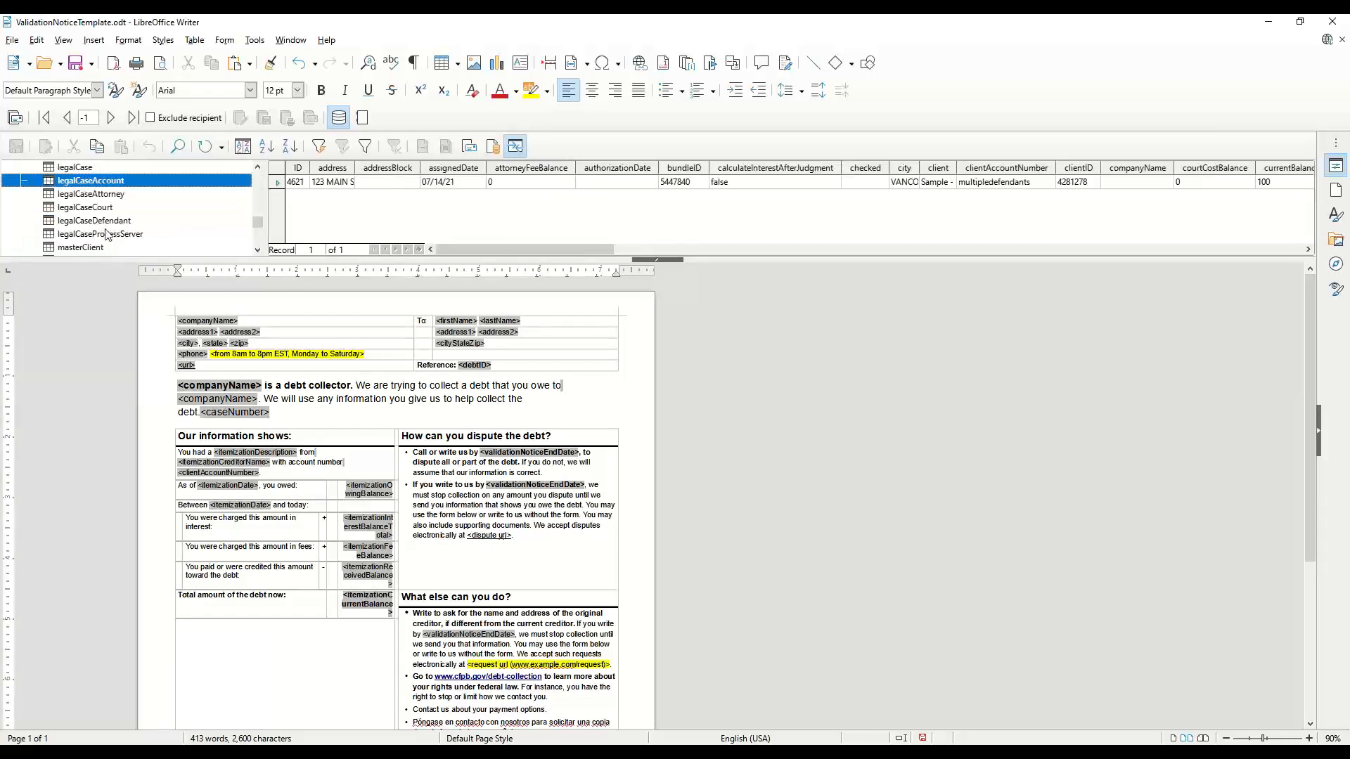
click(110, 208)
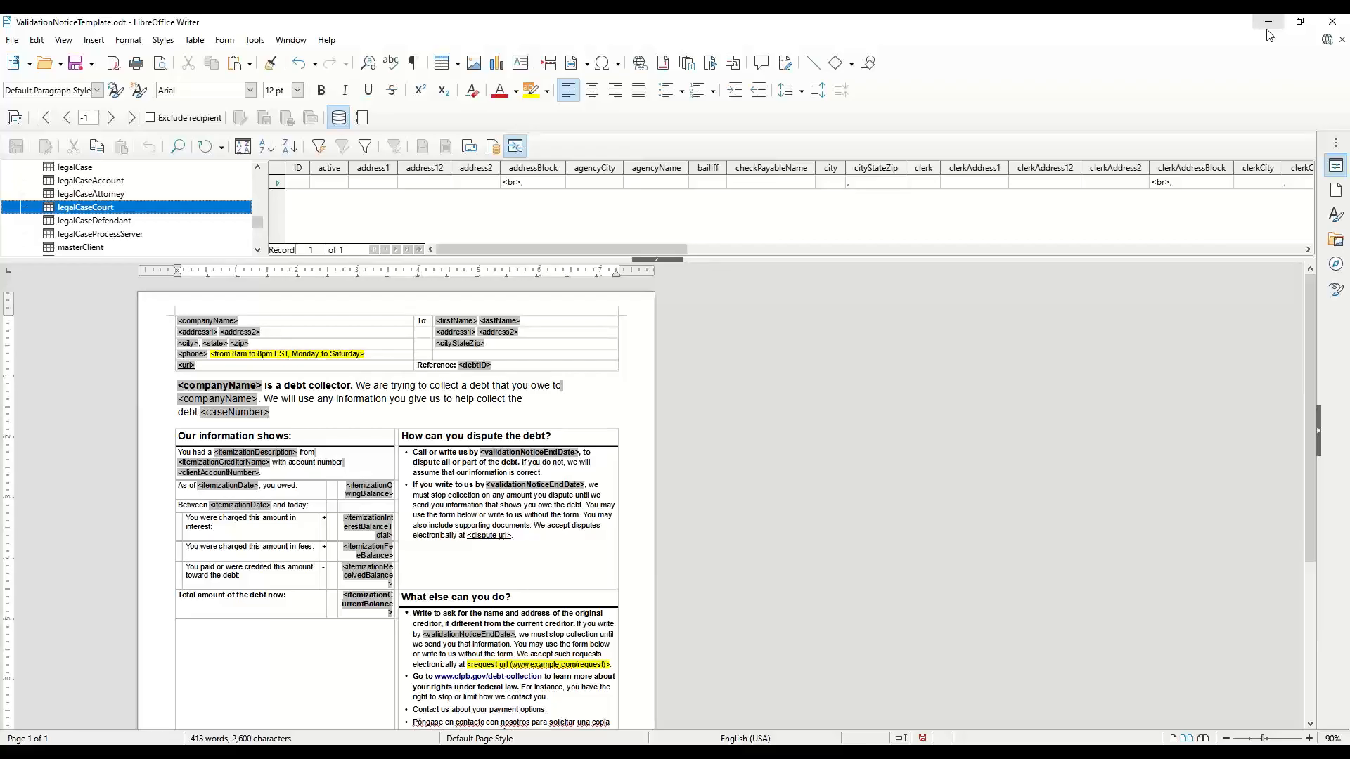
click(1268, 22)
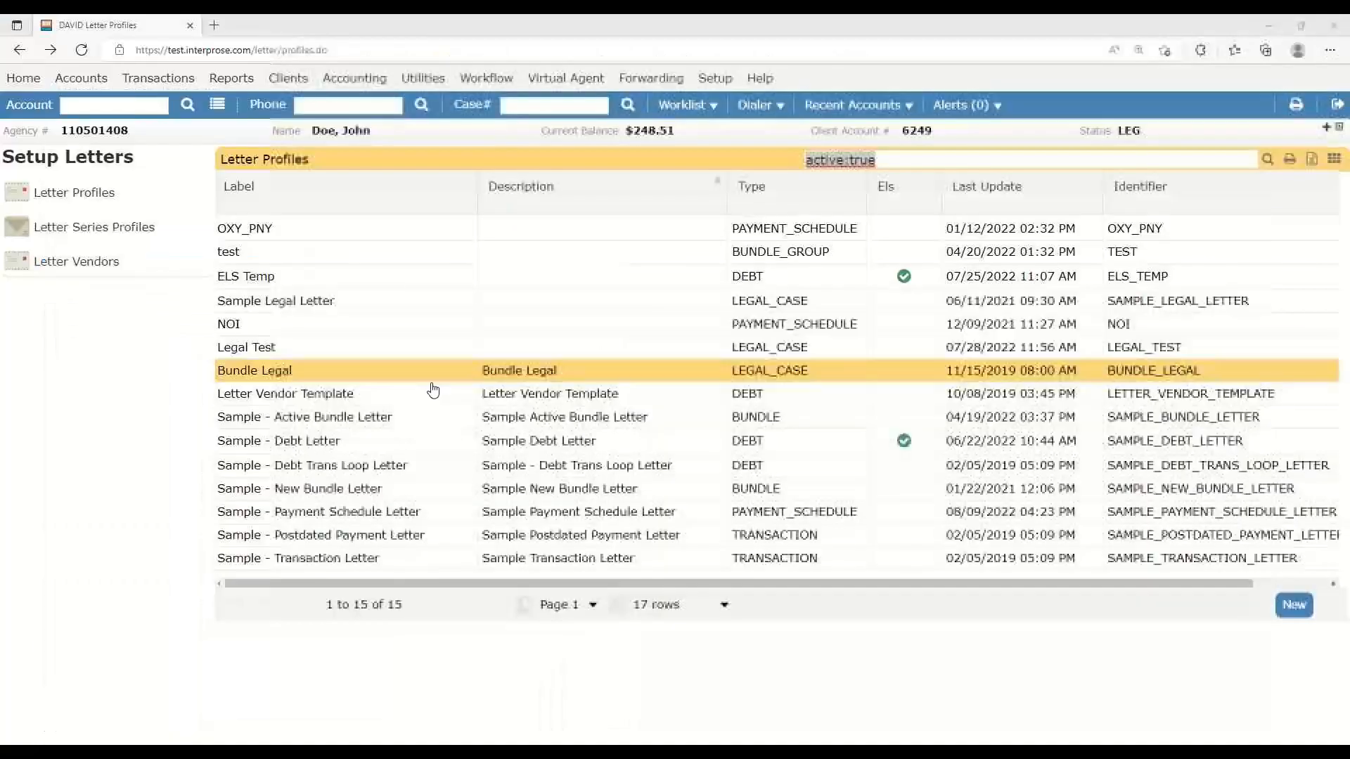
click(715, 78)
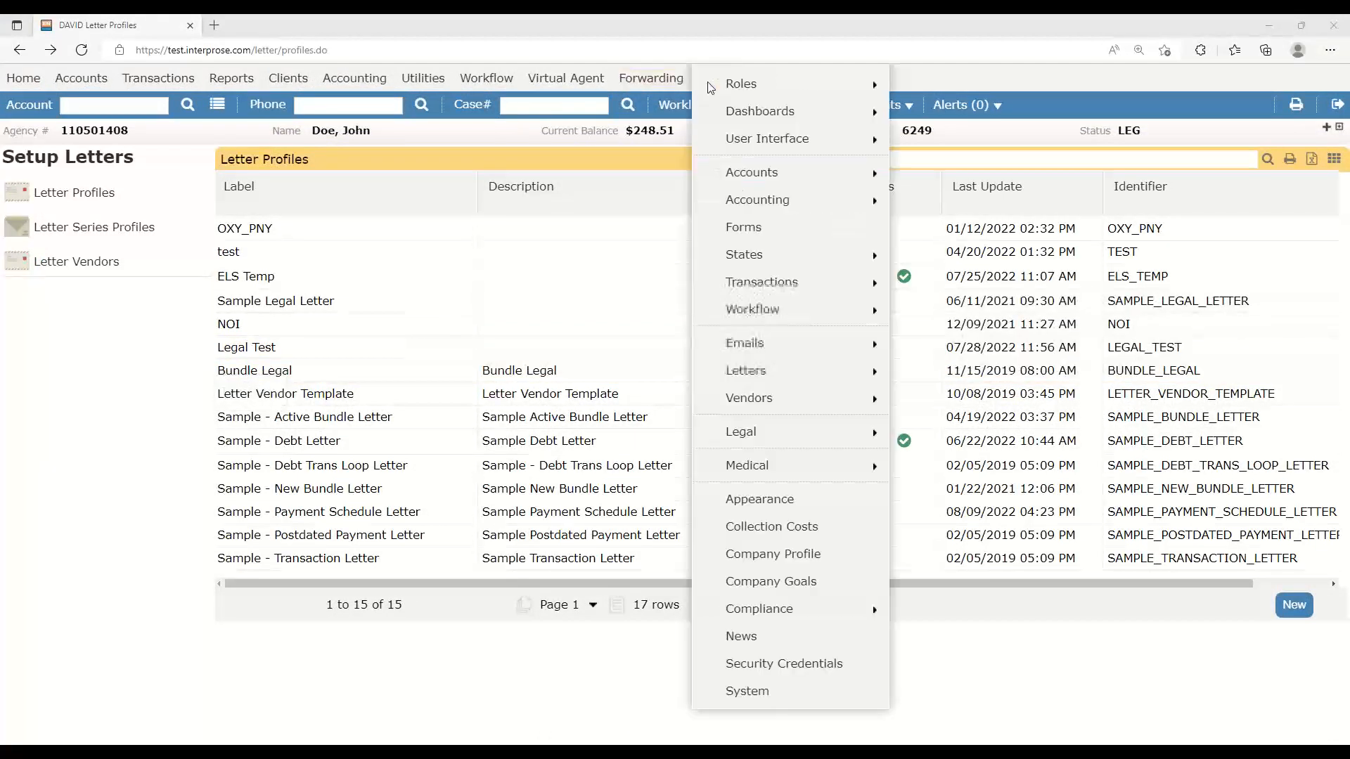
mouse_move(773, 414)
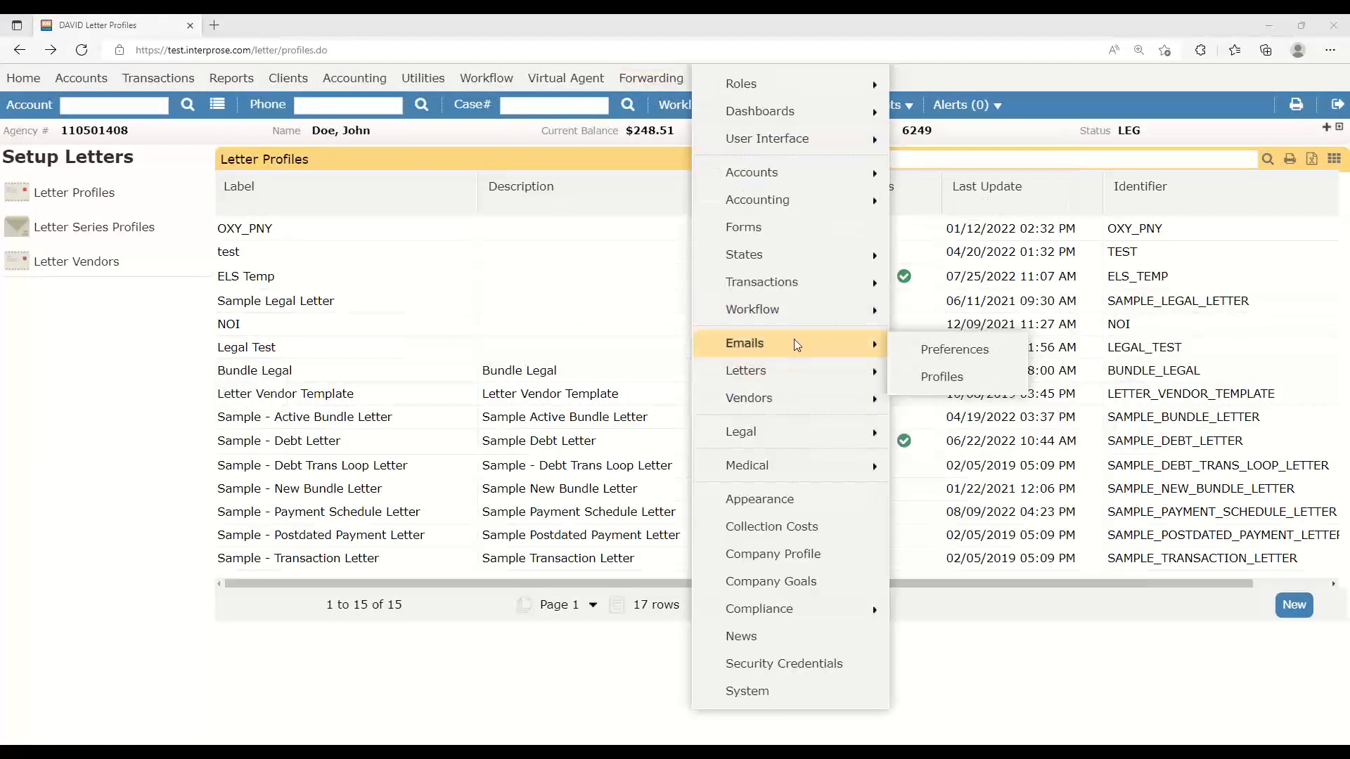
click(138, 379)
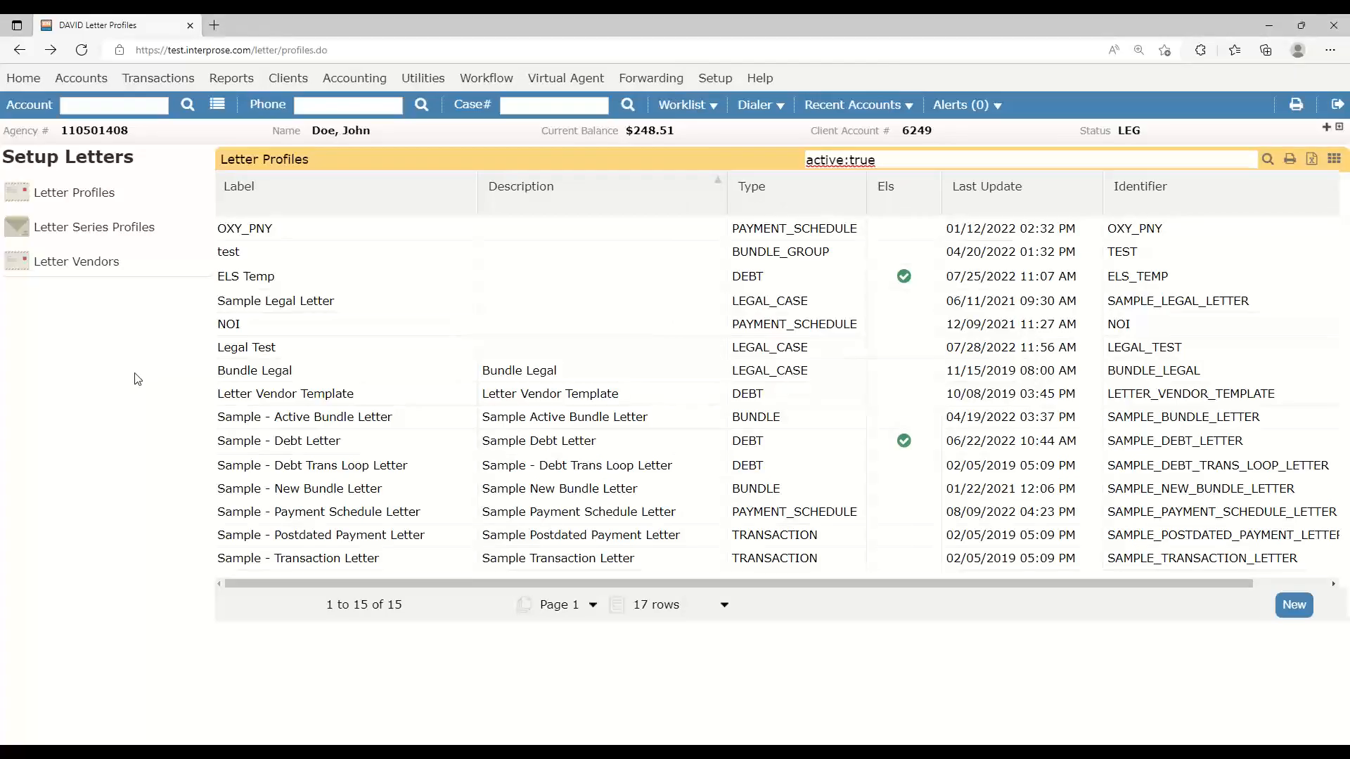
Open the current judgment account and look through its notes, debt information and available account options
click(95, 132)
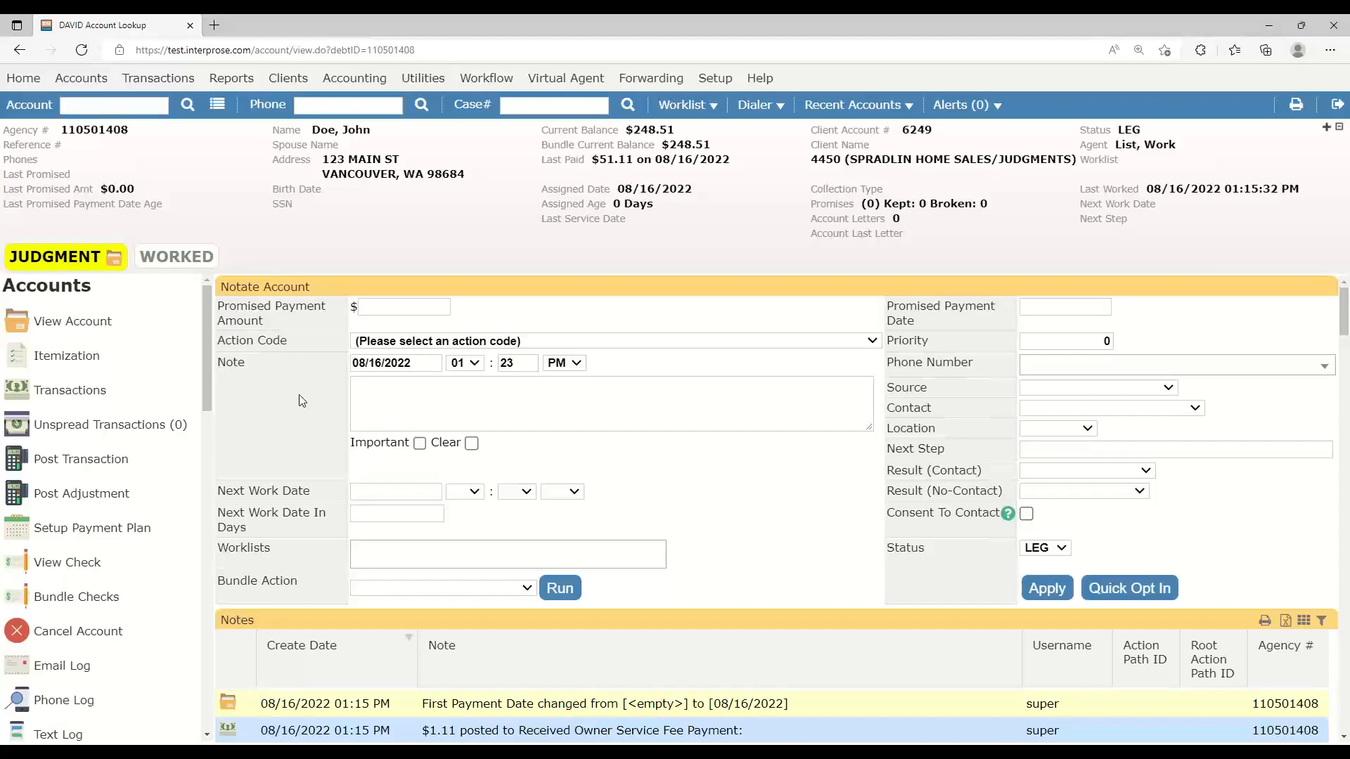
scroll(298, 394, down, 3)
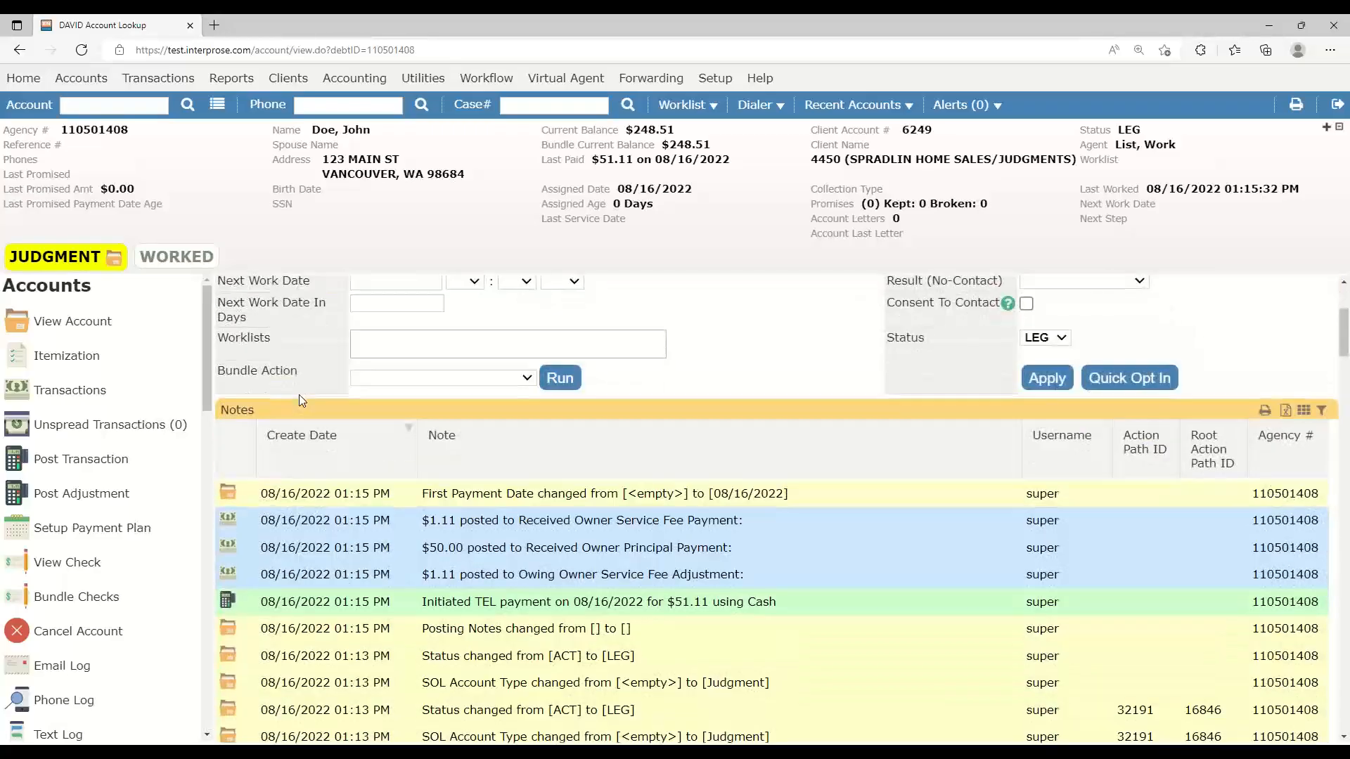
scroll(162, 500, down, 2)
scroll(161, 500, down, 3)
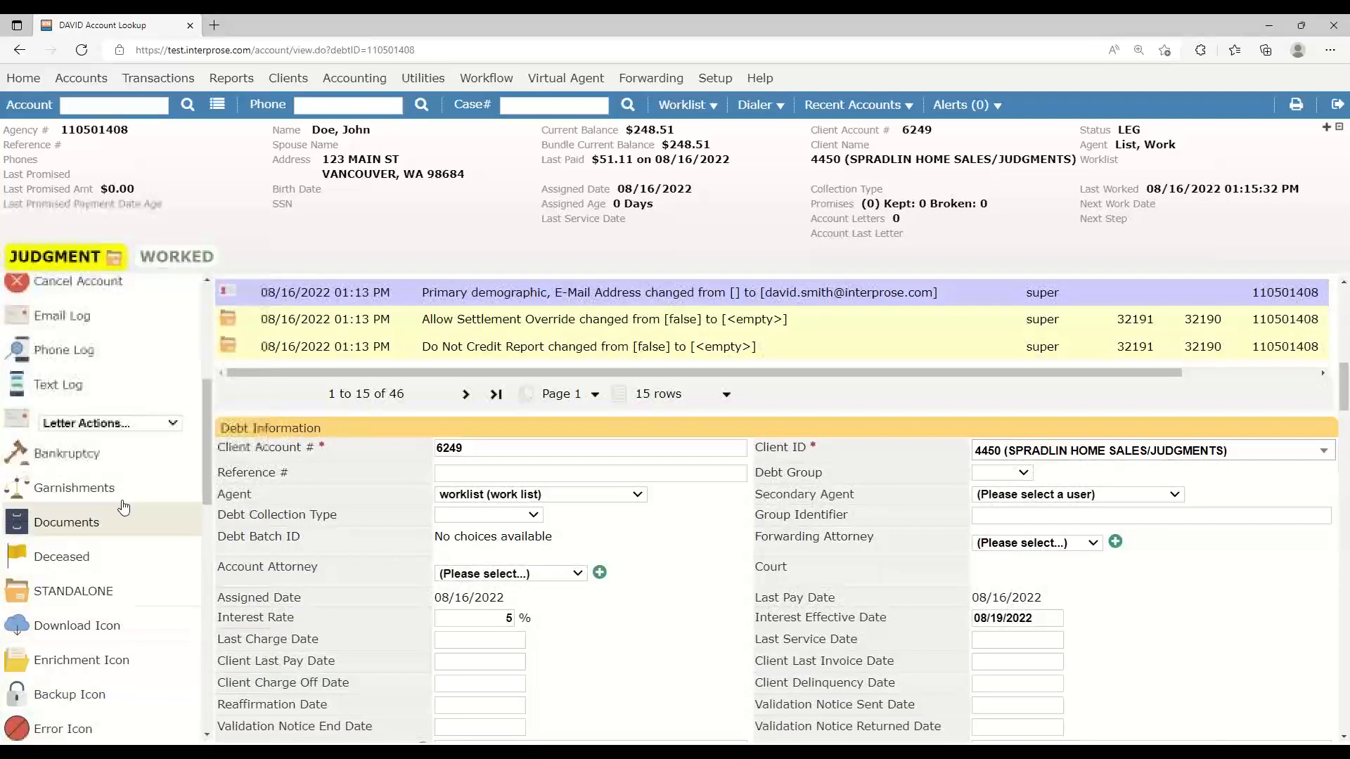
scroll(328, 433, up, 5)
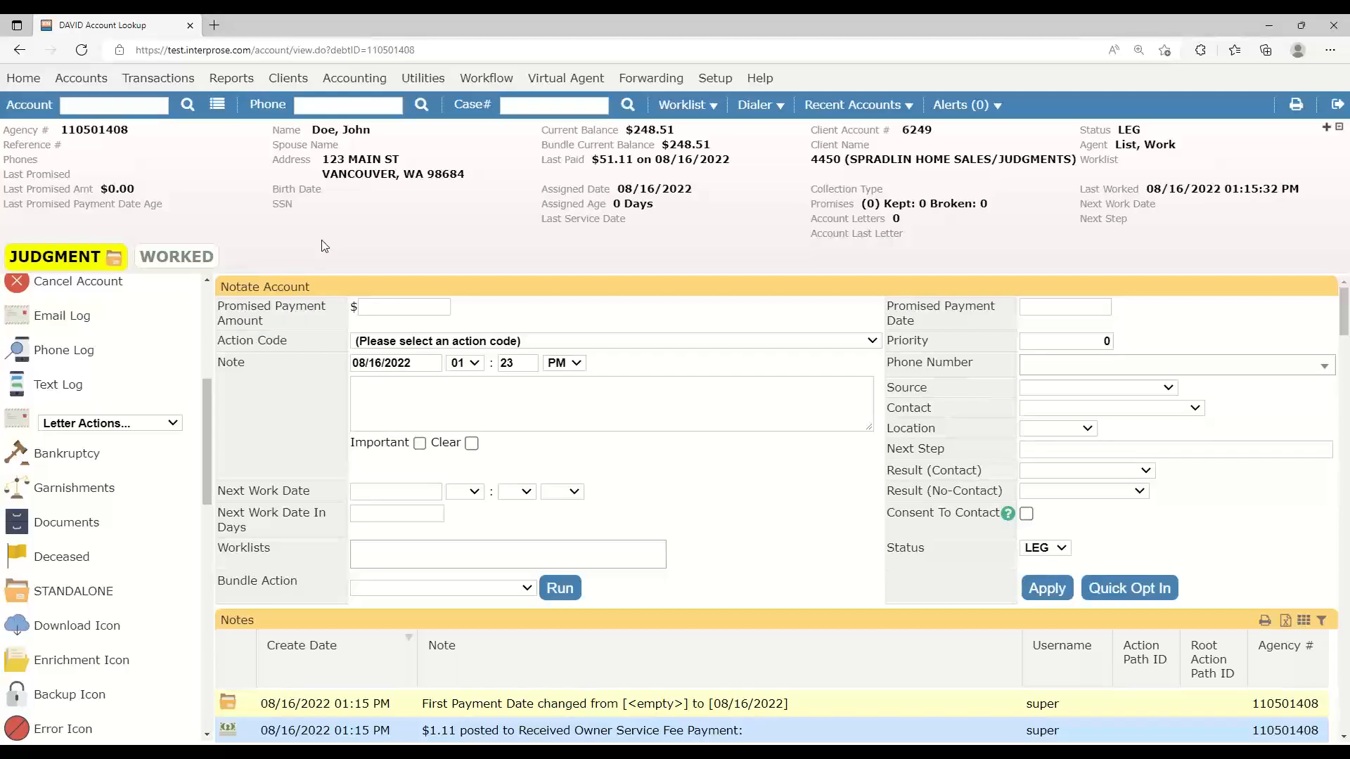
Open the recent SAMPLE1 account with the $500.00 balance, acknowledge its restriction notice and go to its cases
click(858, 105)
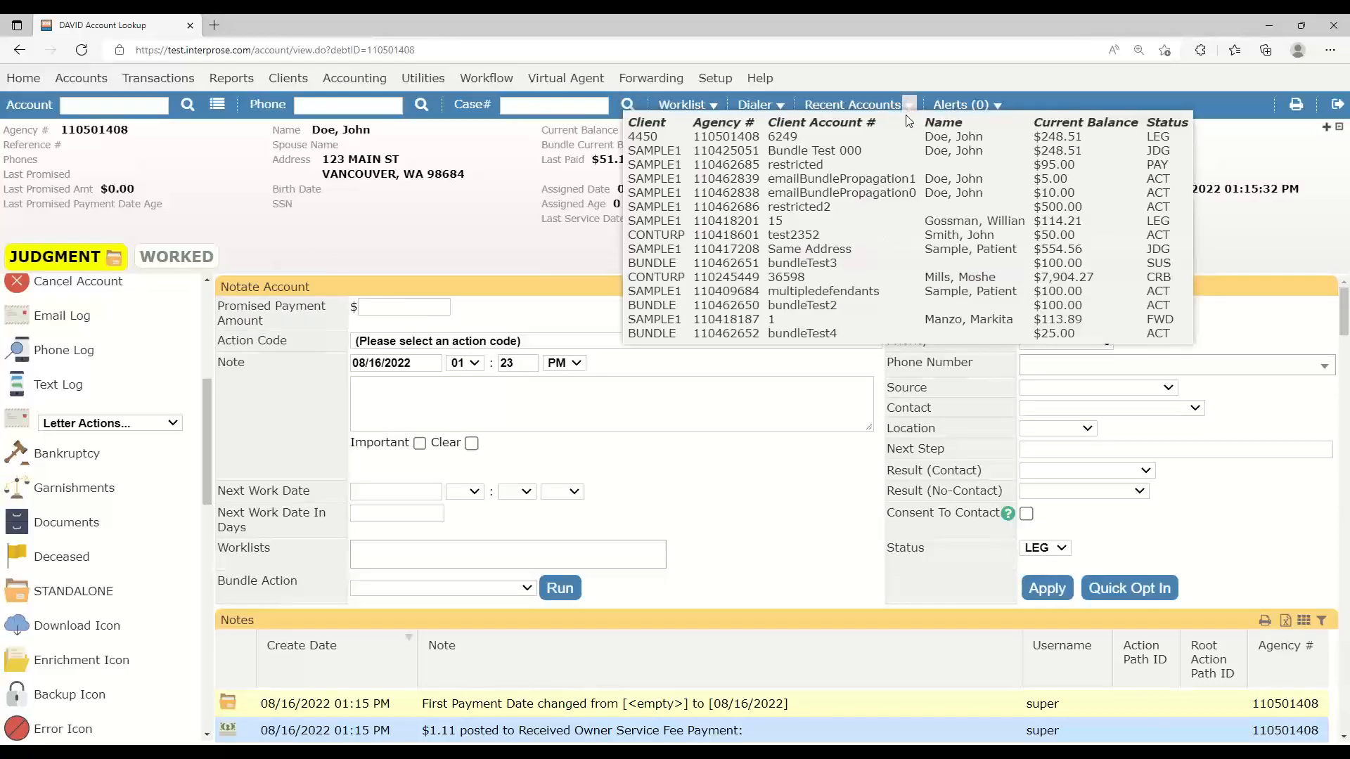
click(902, 191)
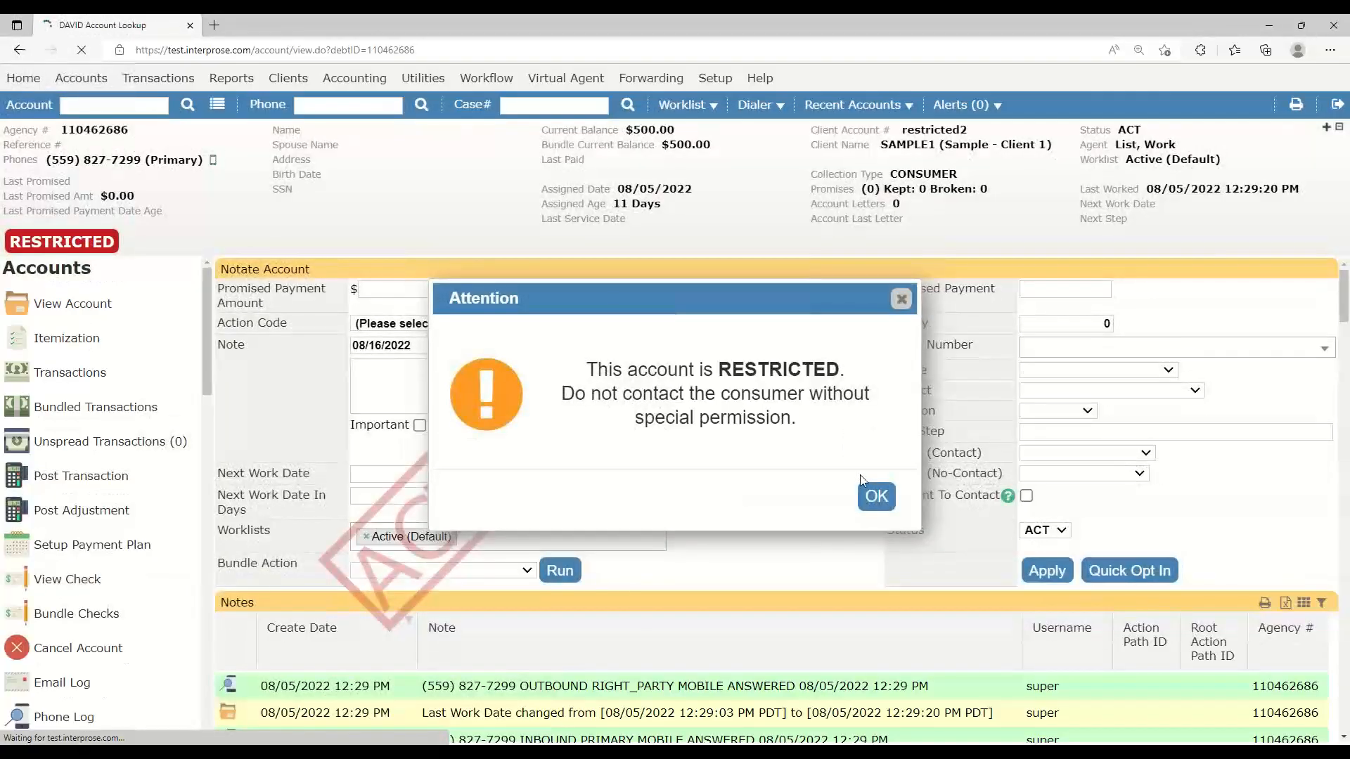
click(872, 494)
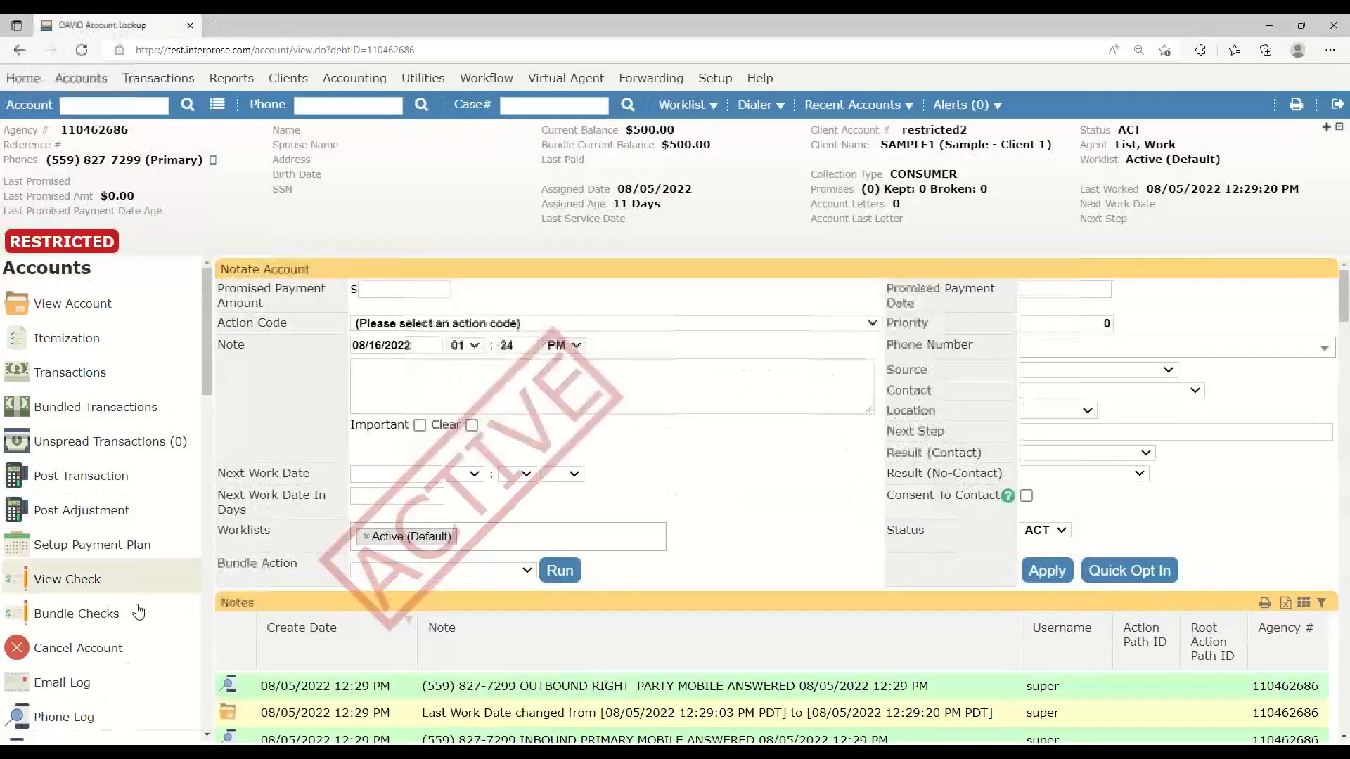
scroll(113, 677, down, 5)
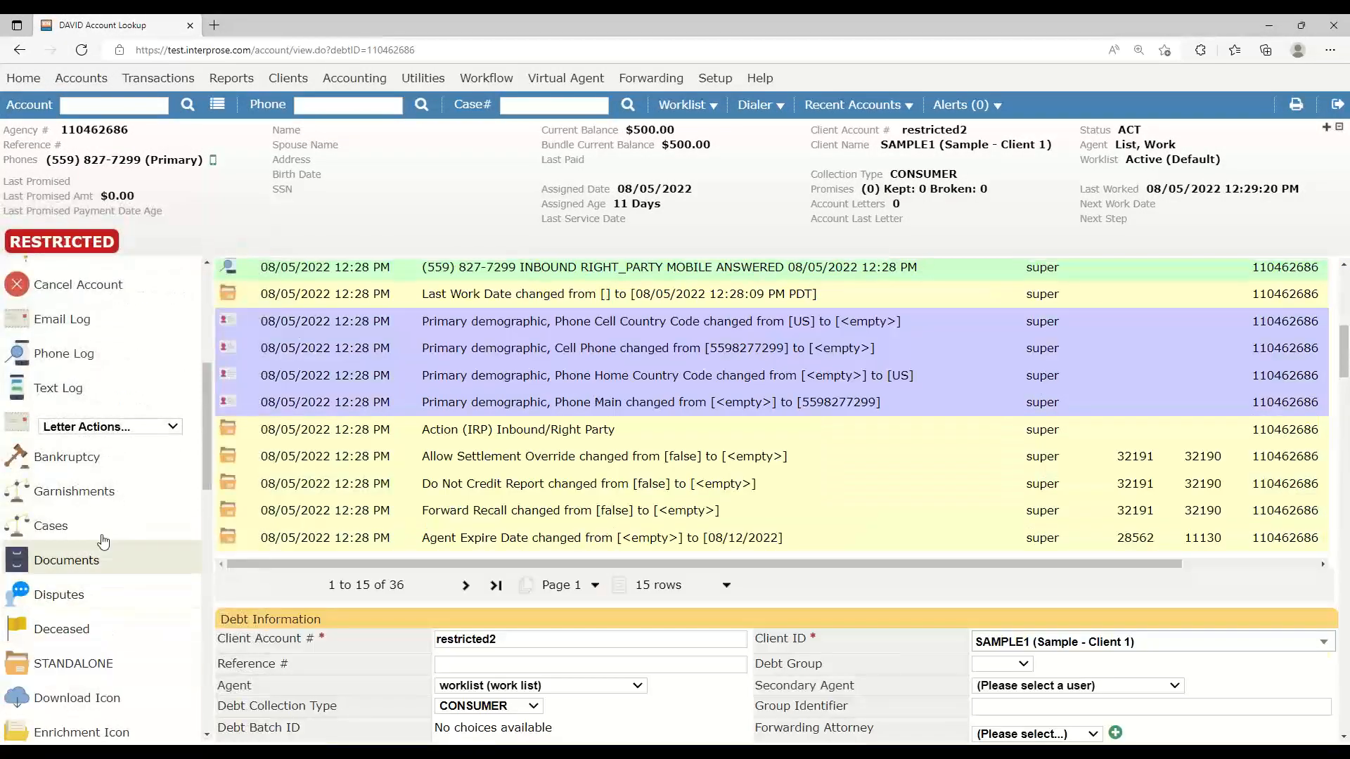
click(102, 529)
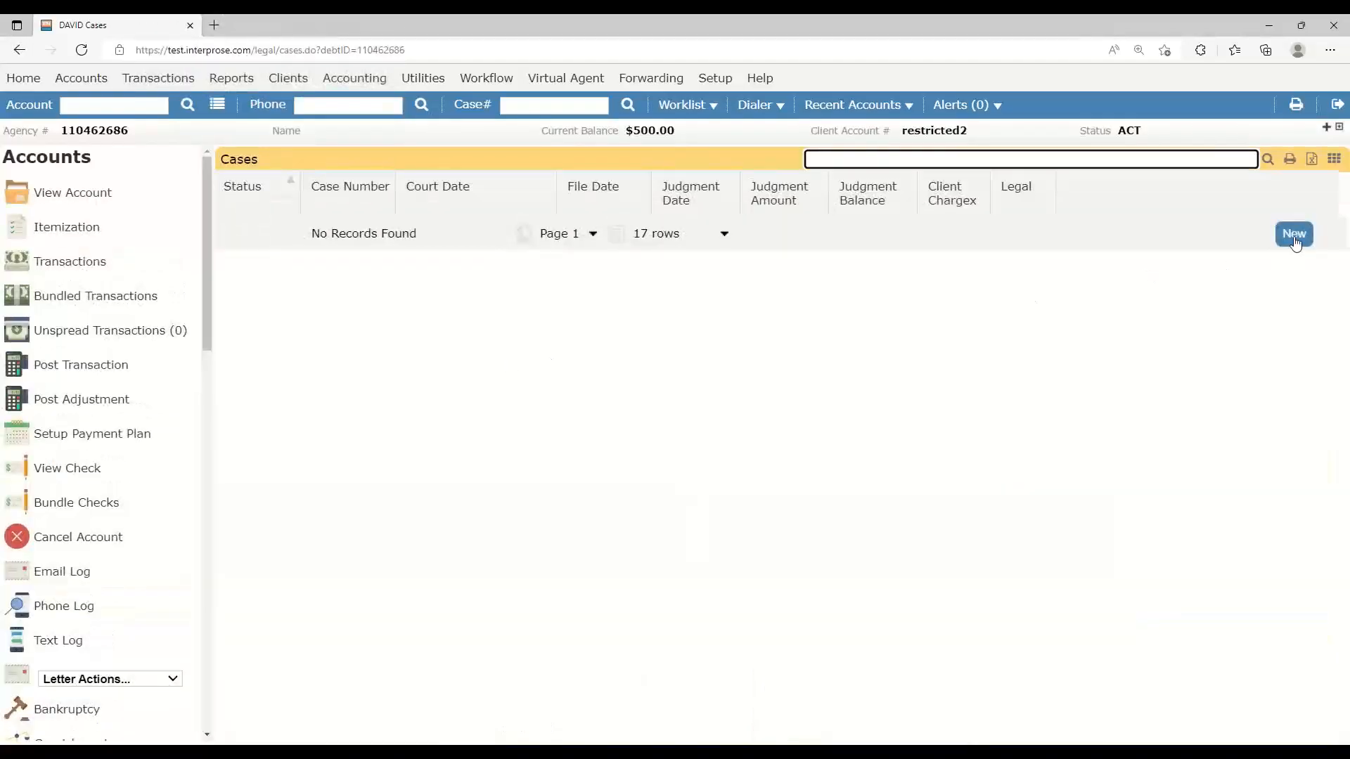
Create a new legal case for the account and save it without filling in further details
click(1293, 234)
scroll(359, 463, down, 10)
click(241, 702)
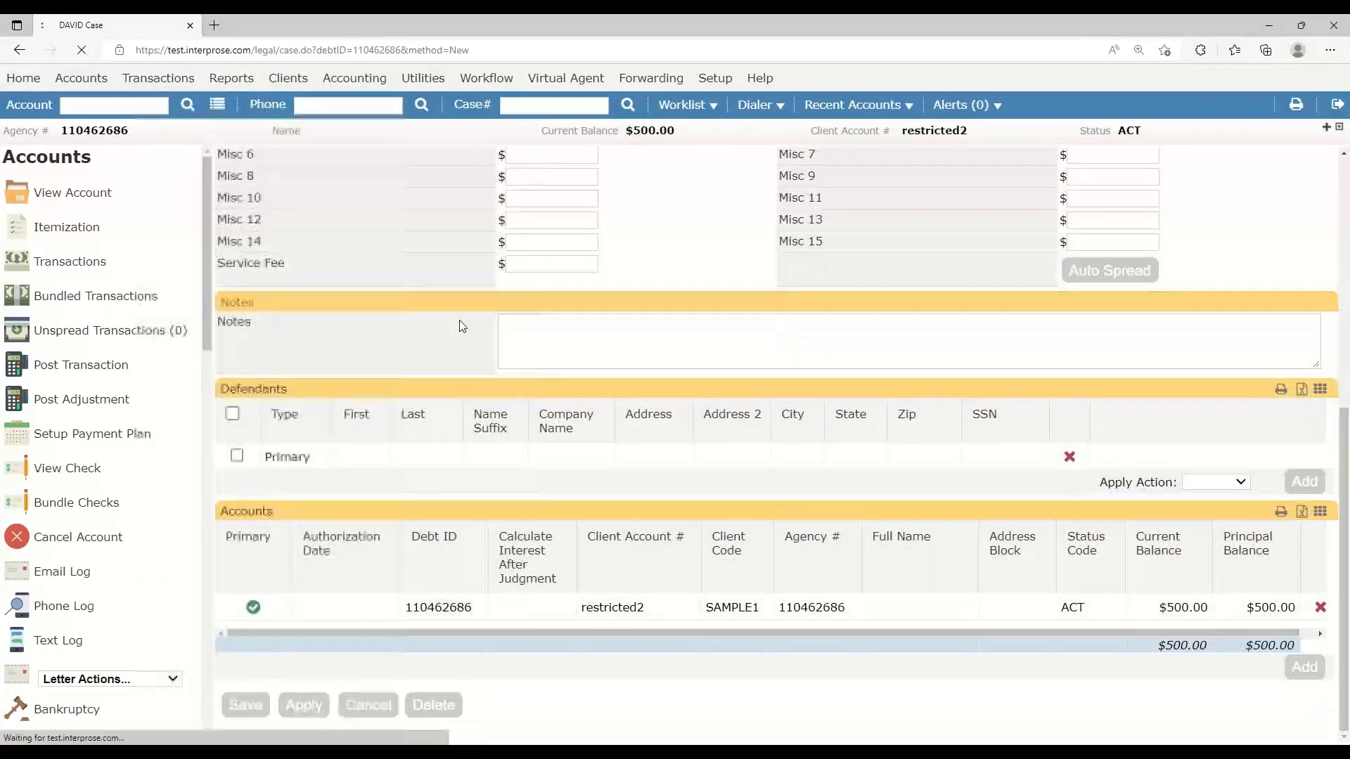
Start rendering a judgment on the new case, confirm it, and set the judgment amount to 400.00
click(452, 290)
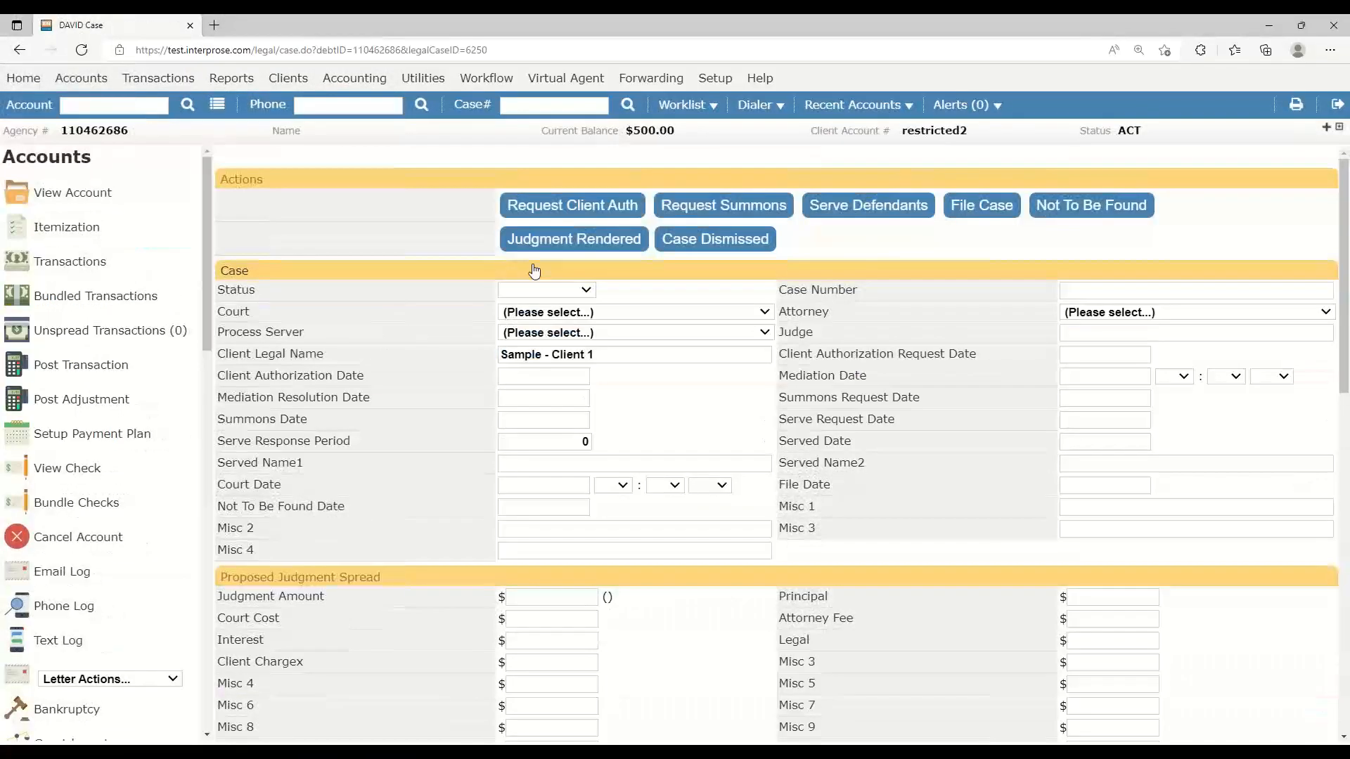
click(535, 243)
click(802, 496)
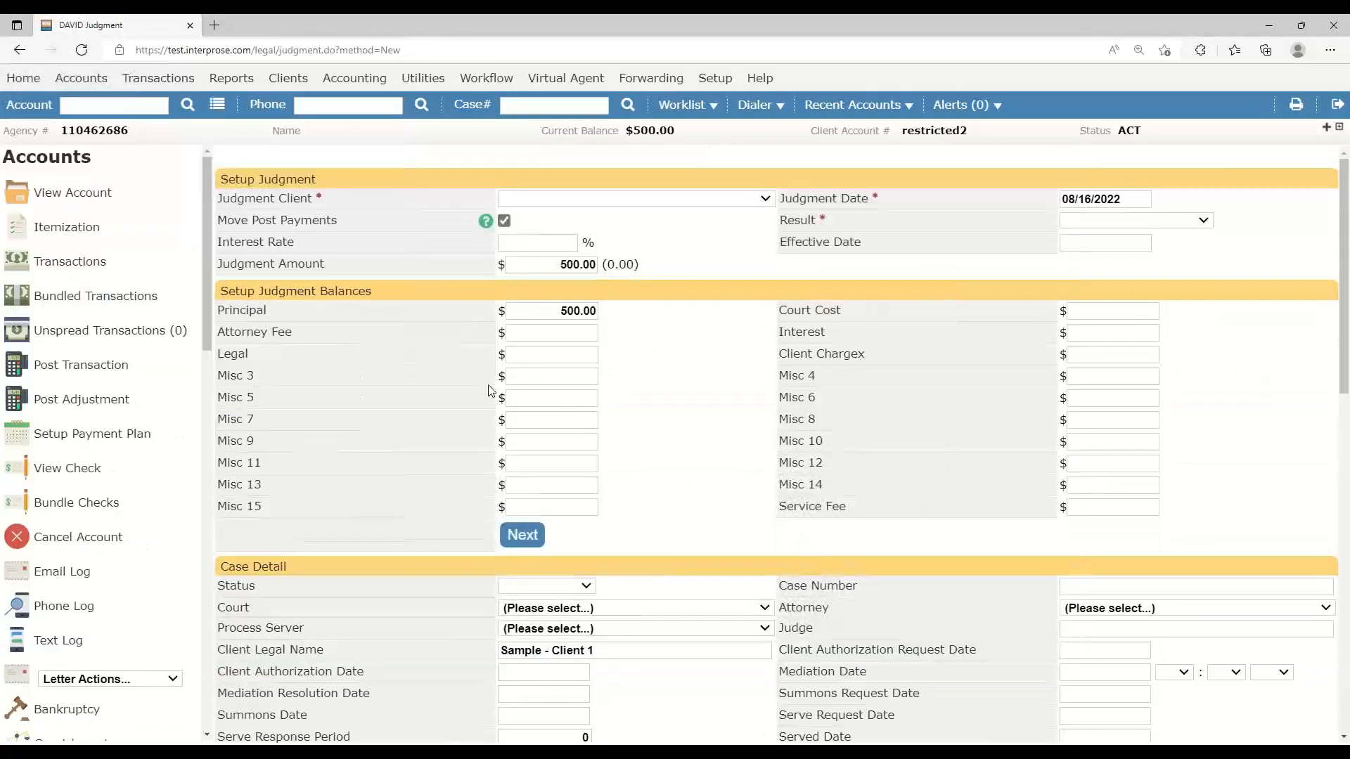
double_click(569, 265)
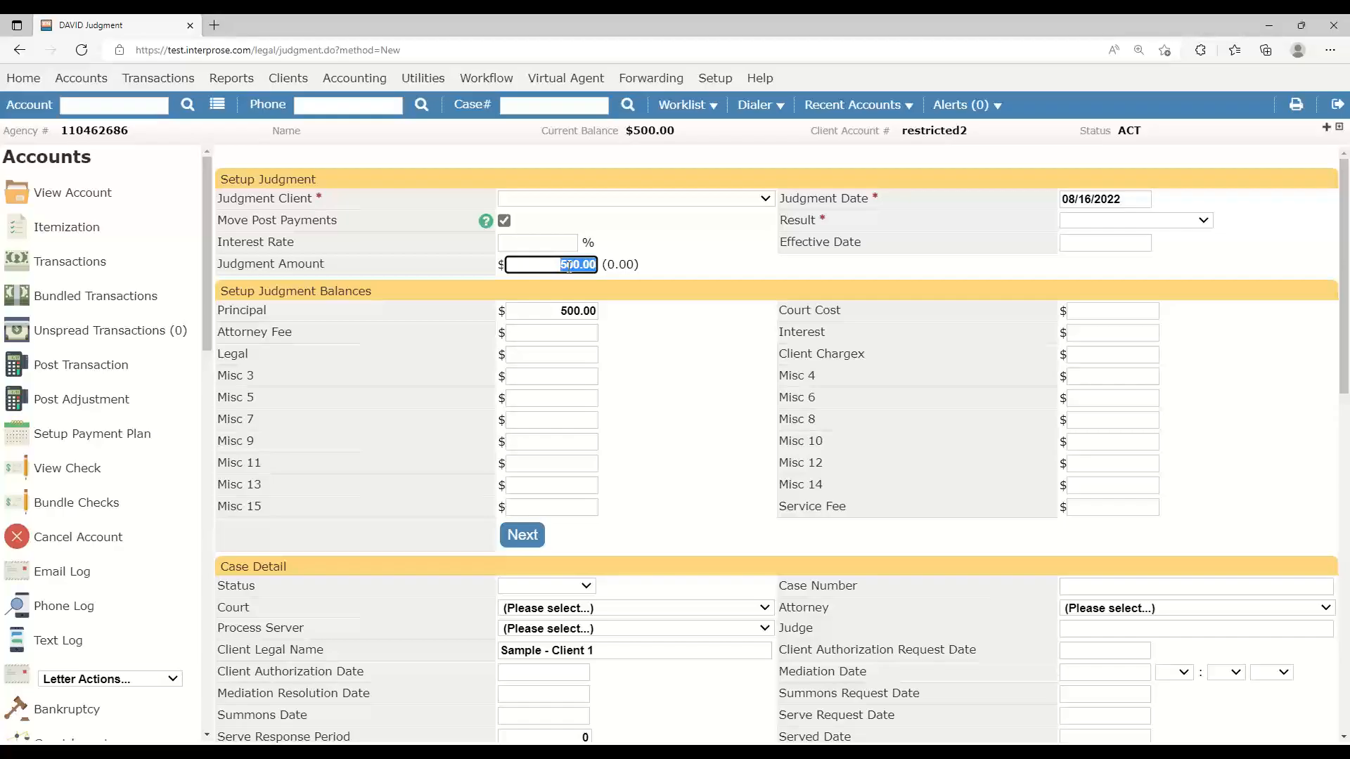
text(400.00)
click(686, 373)
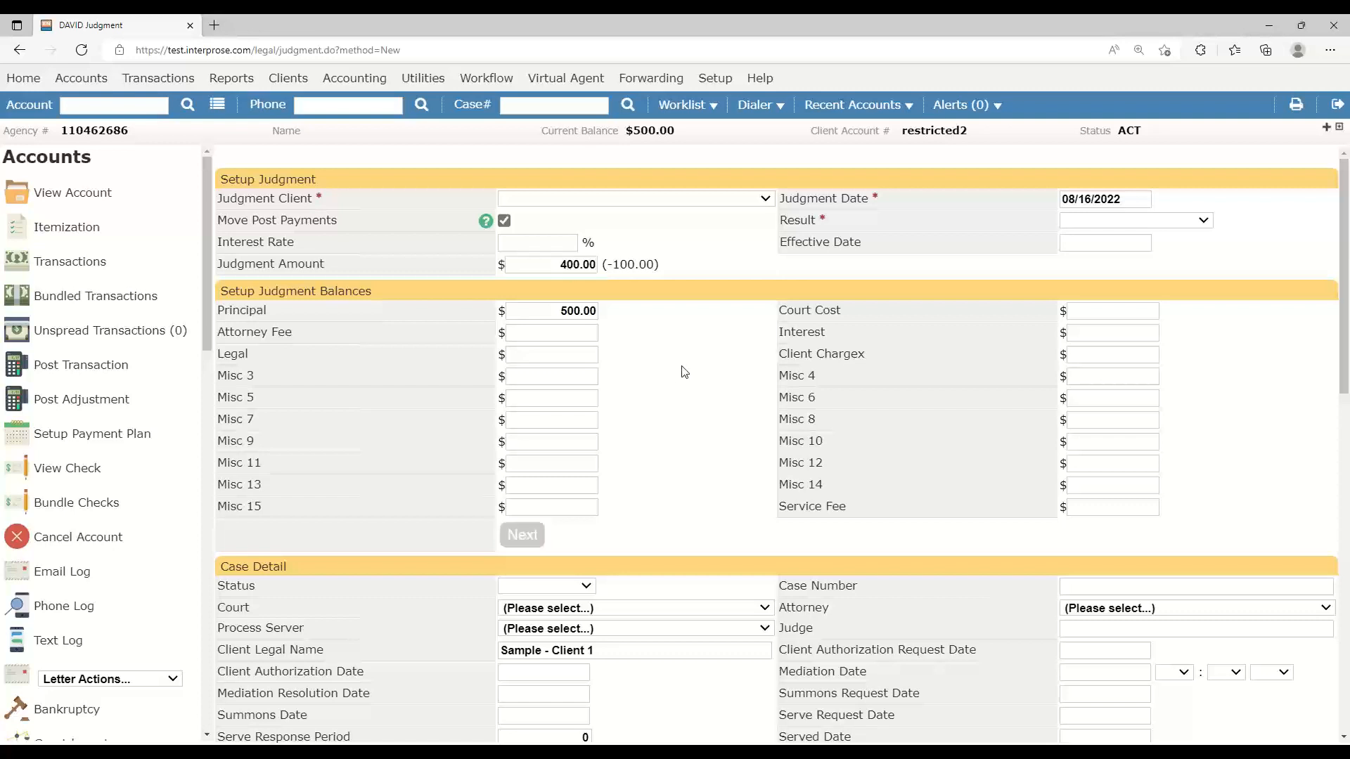
Assign the judgment balances as 350.00 to Principal and 50.00 to Court Cost
click(562, 313)
text(35000)
click(656, 331)
click(1118, 312)
text(60)
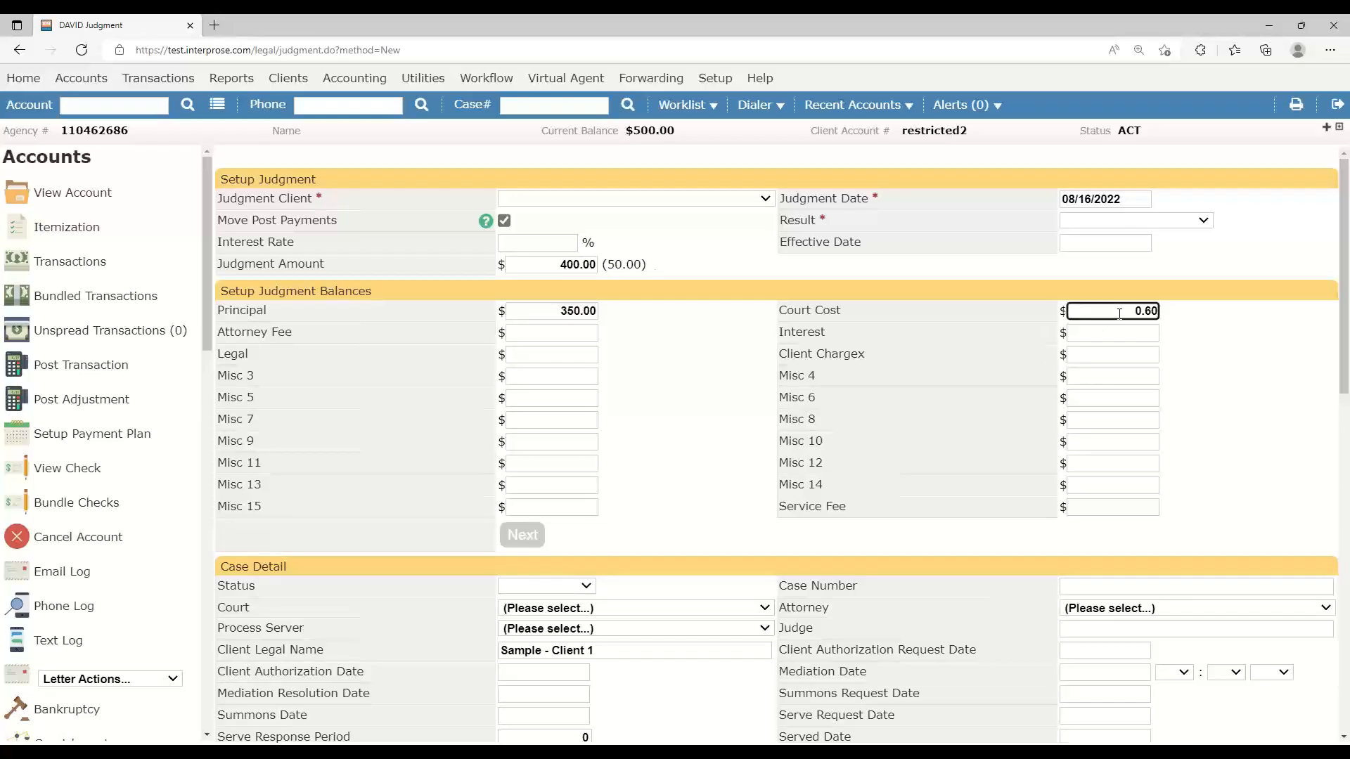
text(00)
click(755, 371)
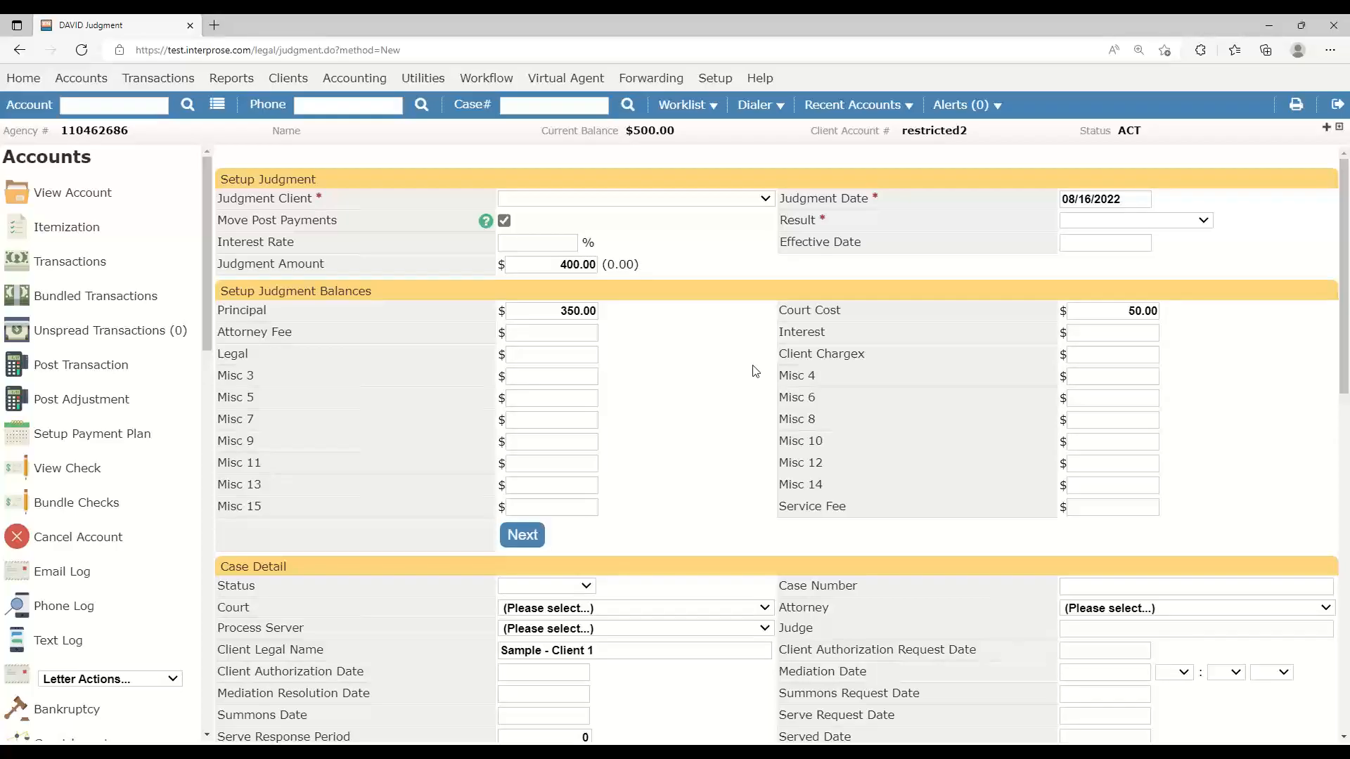
Choose judgment client 4450 (SPRADLIN HOME SALES/JUDGMENTS) with result AGREED_JUDGMENT, and confirm the bucket amounts to continue
click(577, 200)
click(593, 229)
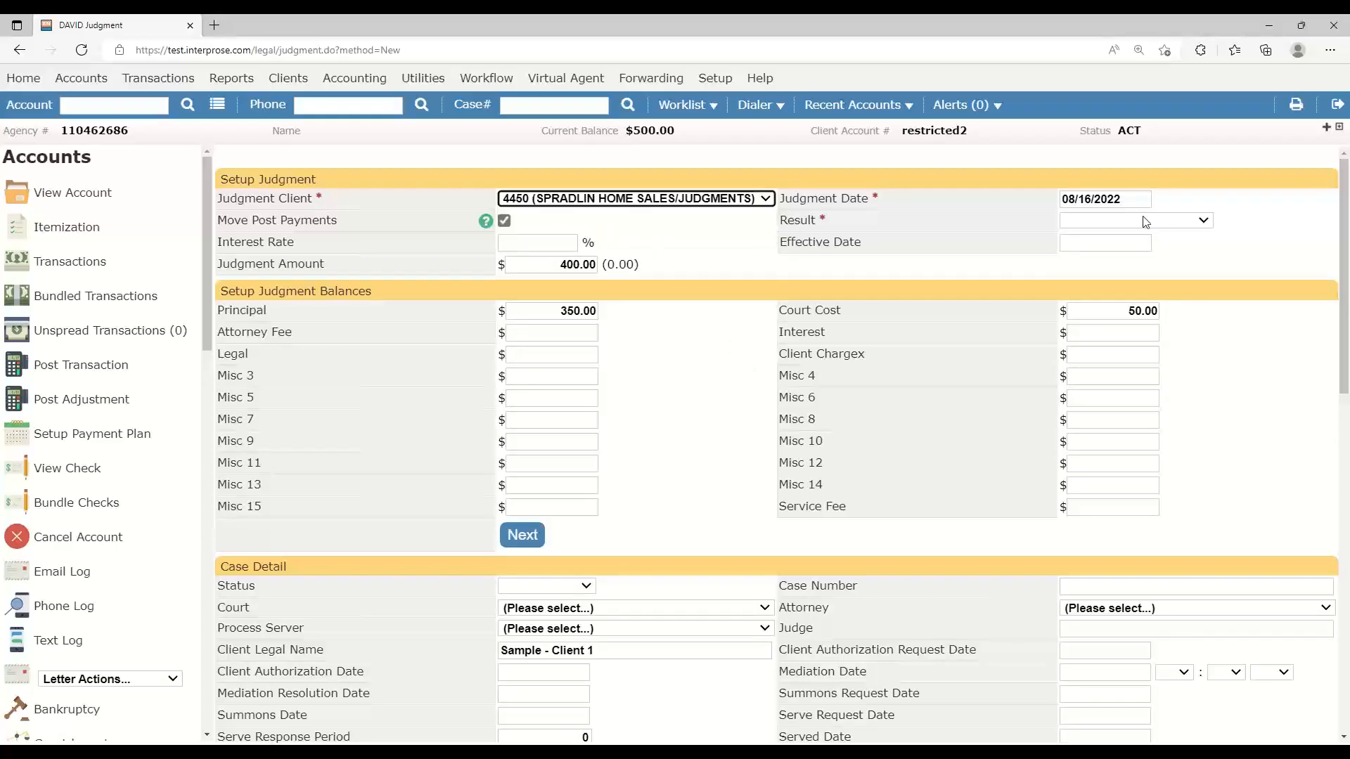
click(1145, 221)
click(1118, 254)
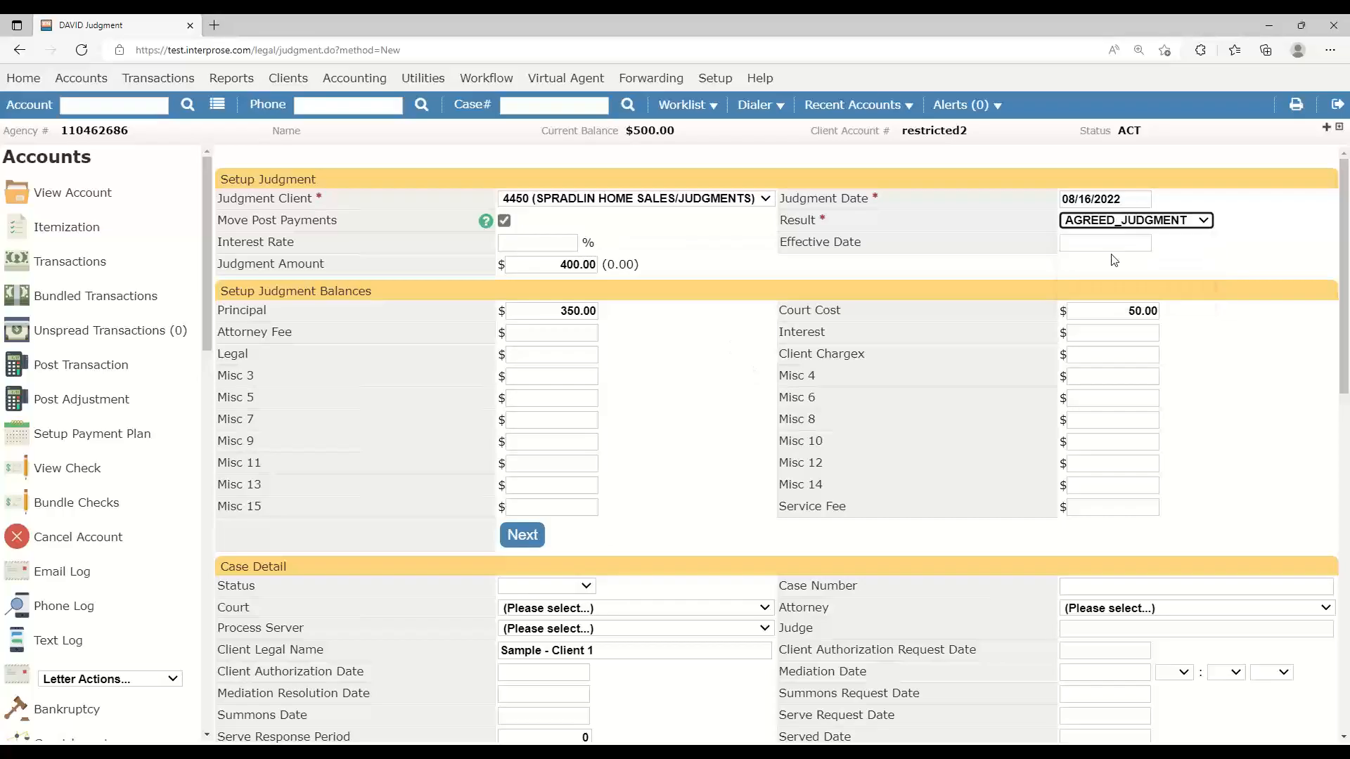
click(523, 535)
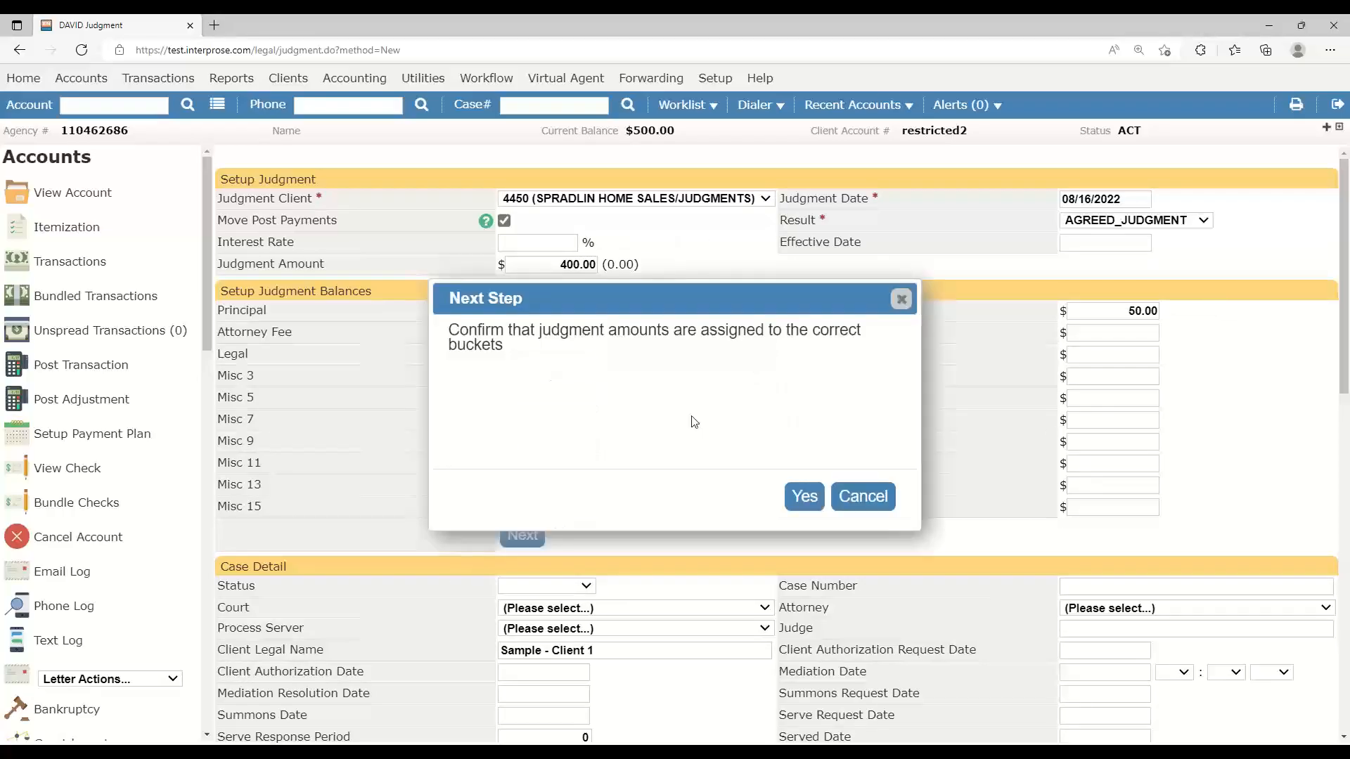
click(805, 498)
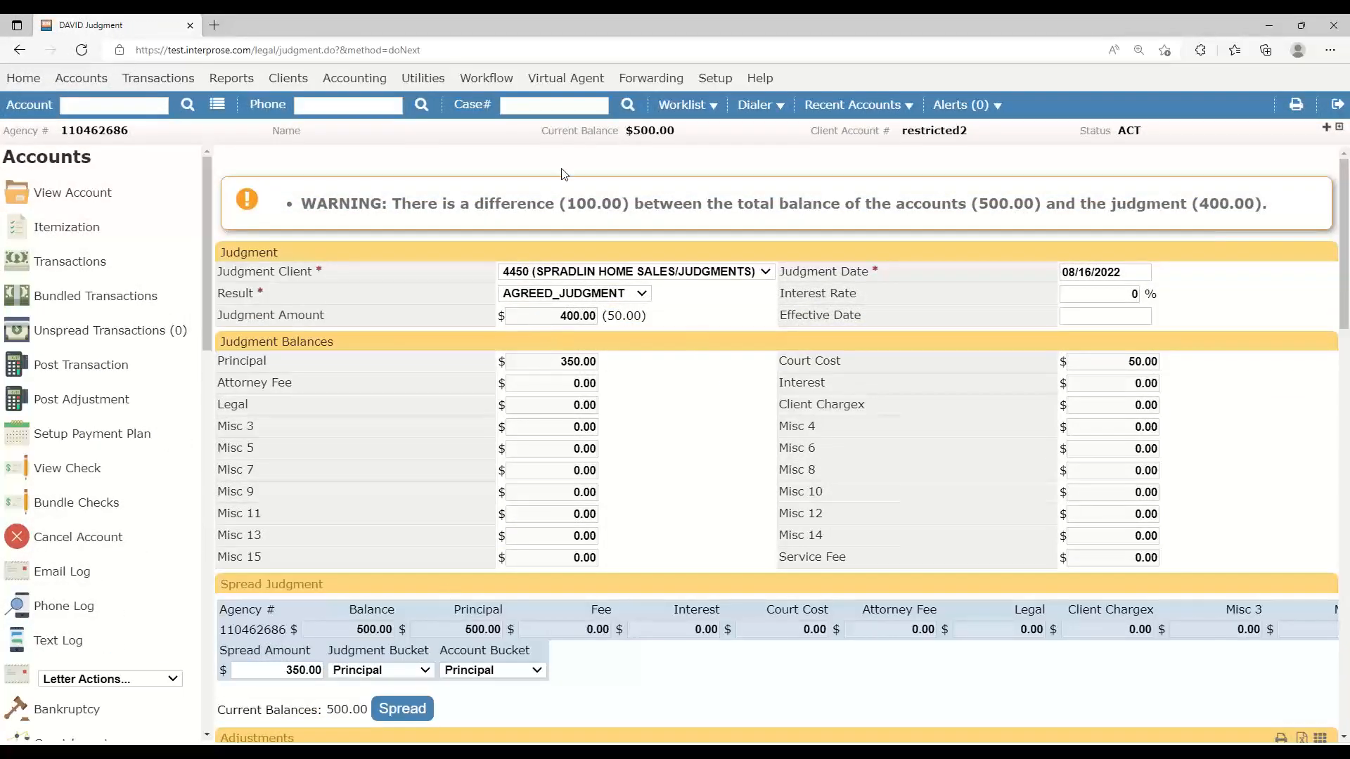
Review the balance difference warning, then spread the judgment to the account with the default buckets and confirm it
drag(571, 204, 703, 204)
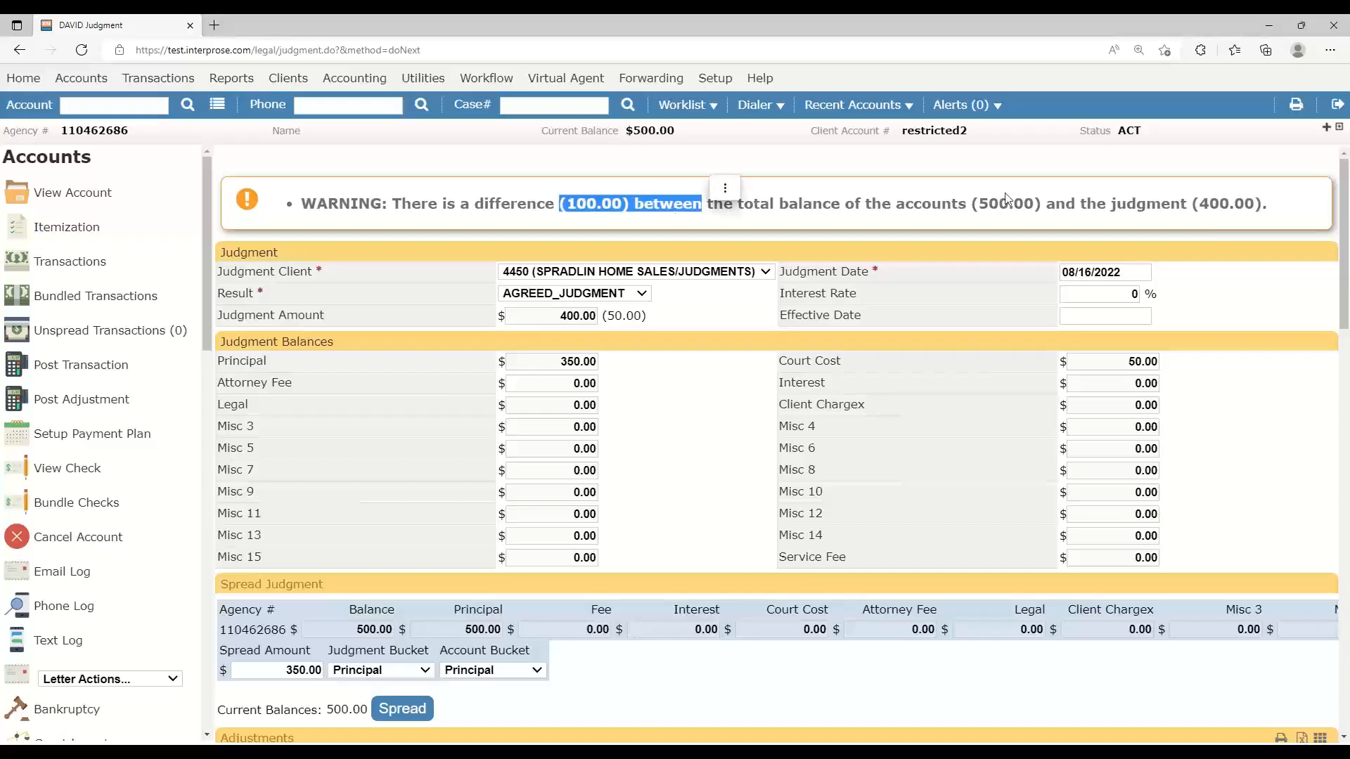
click(419, 715)
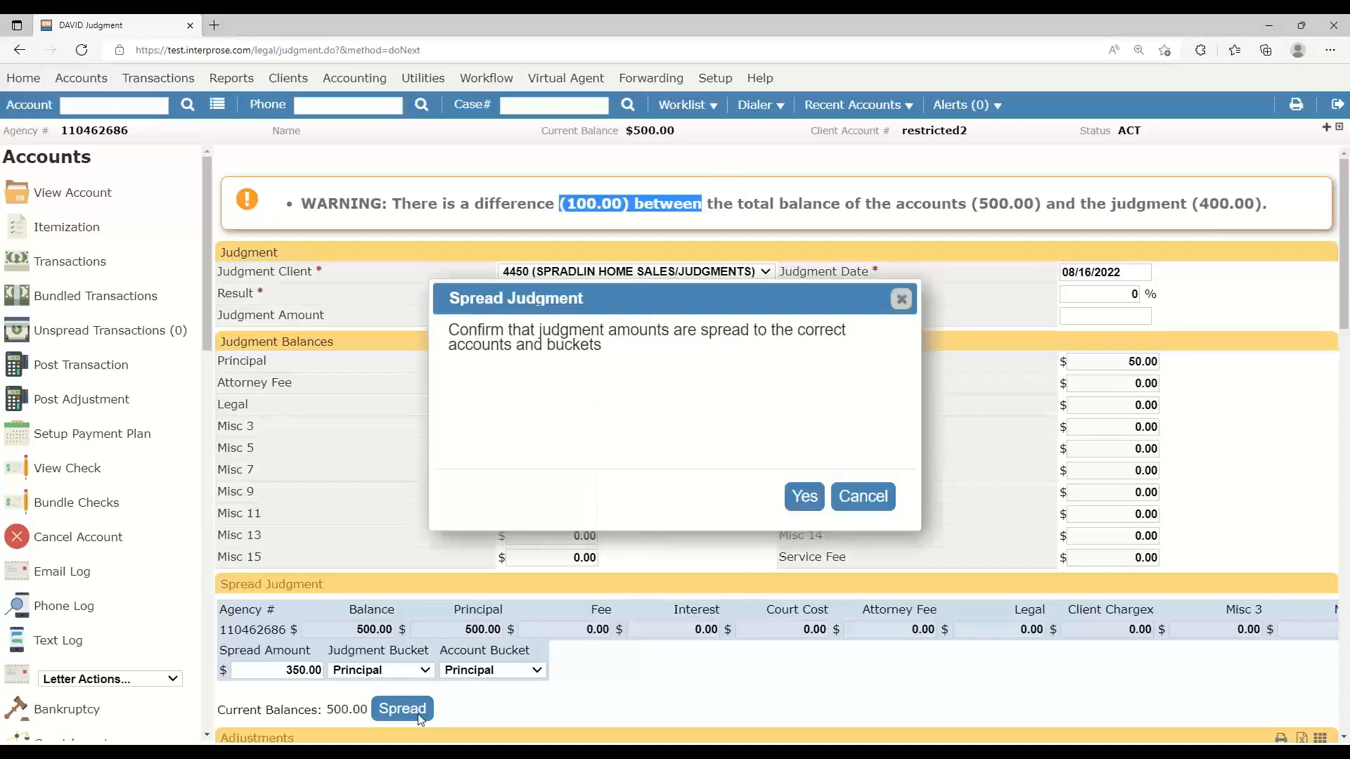
click(801, 492)
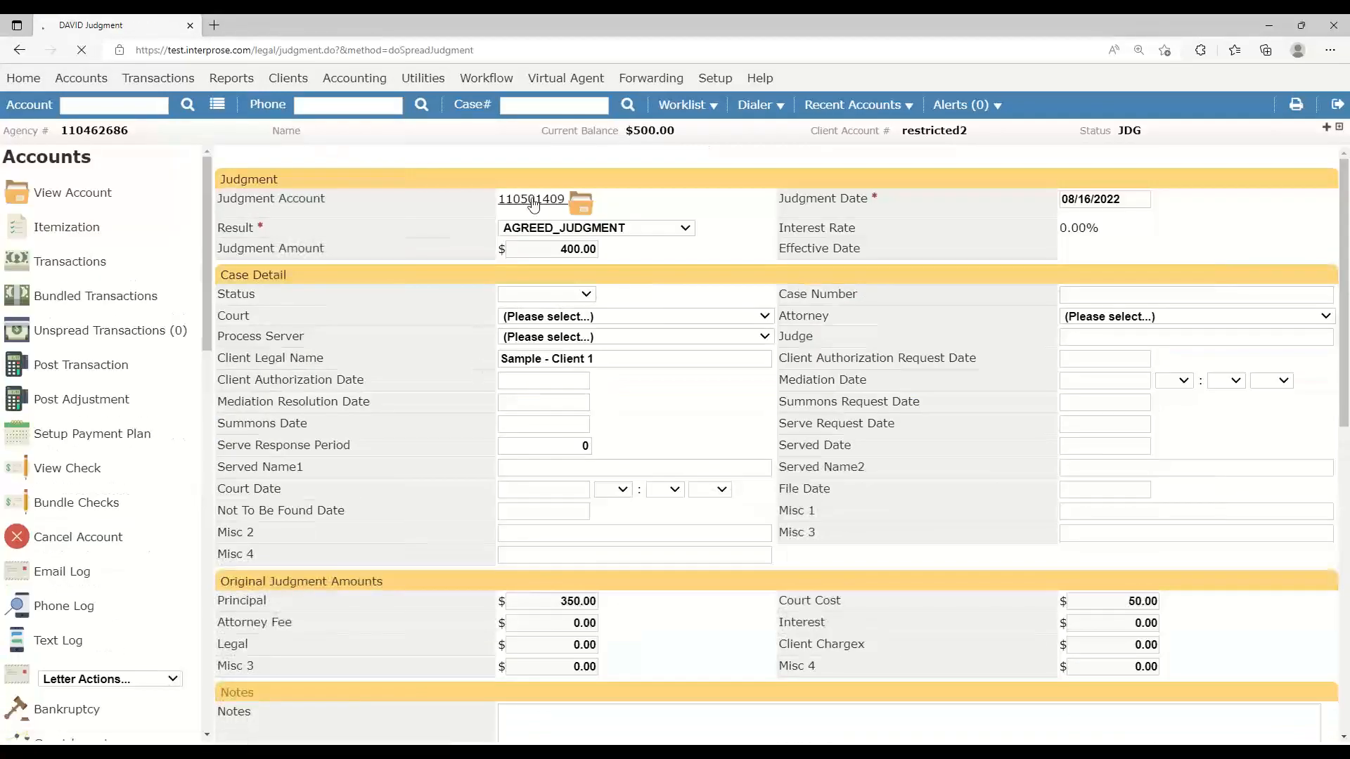
Open the new judgment account, go back to its original account and acknowledge the restriction notice
click(531, 201)
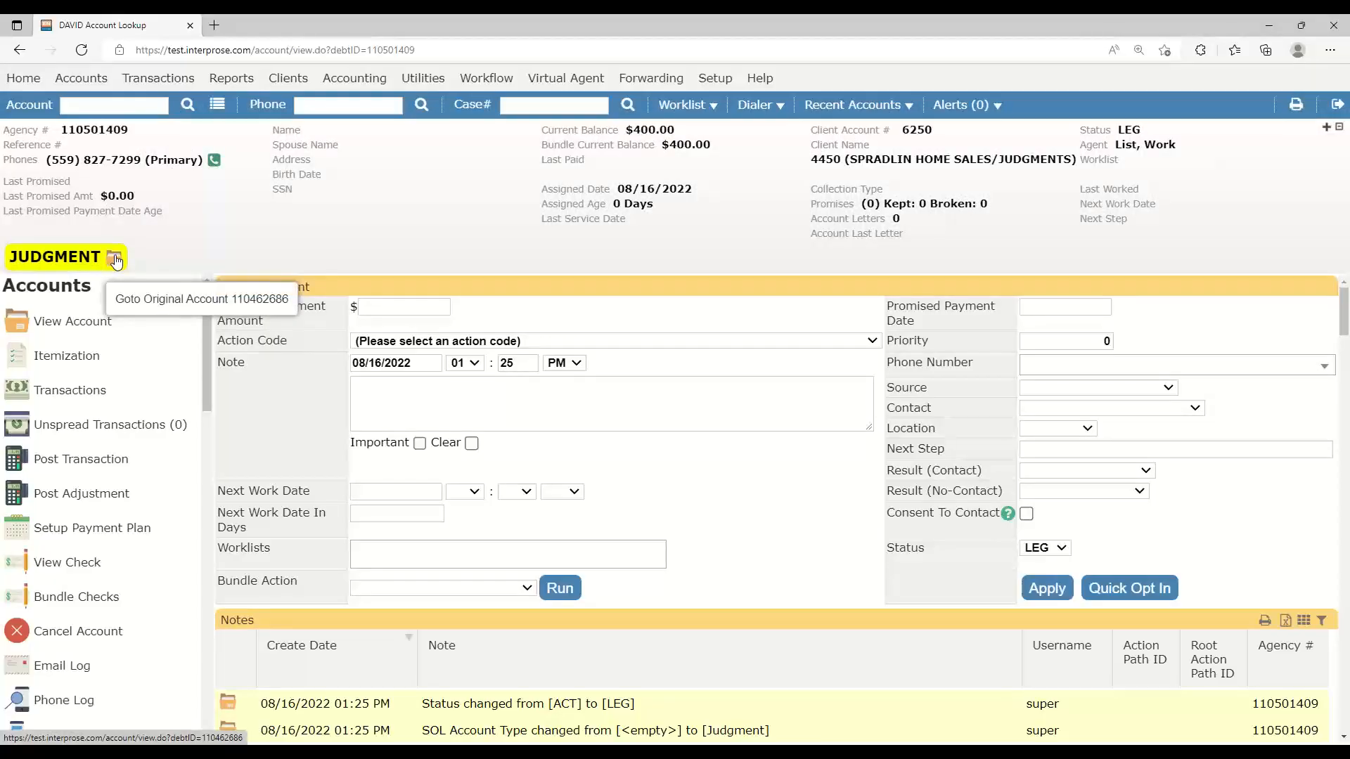
click(115, 263)
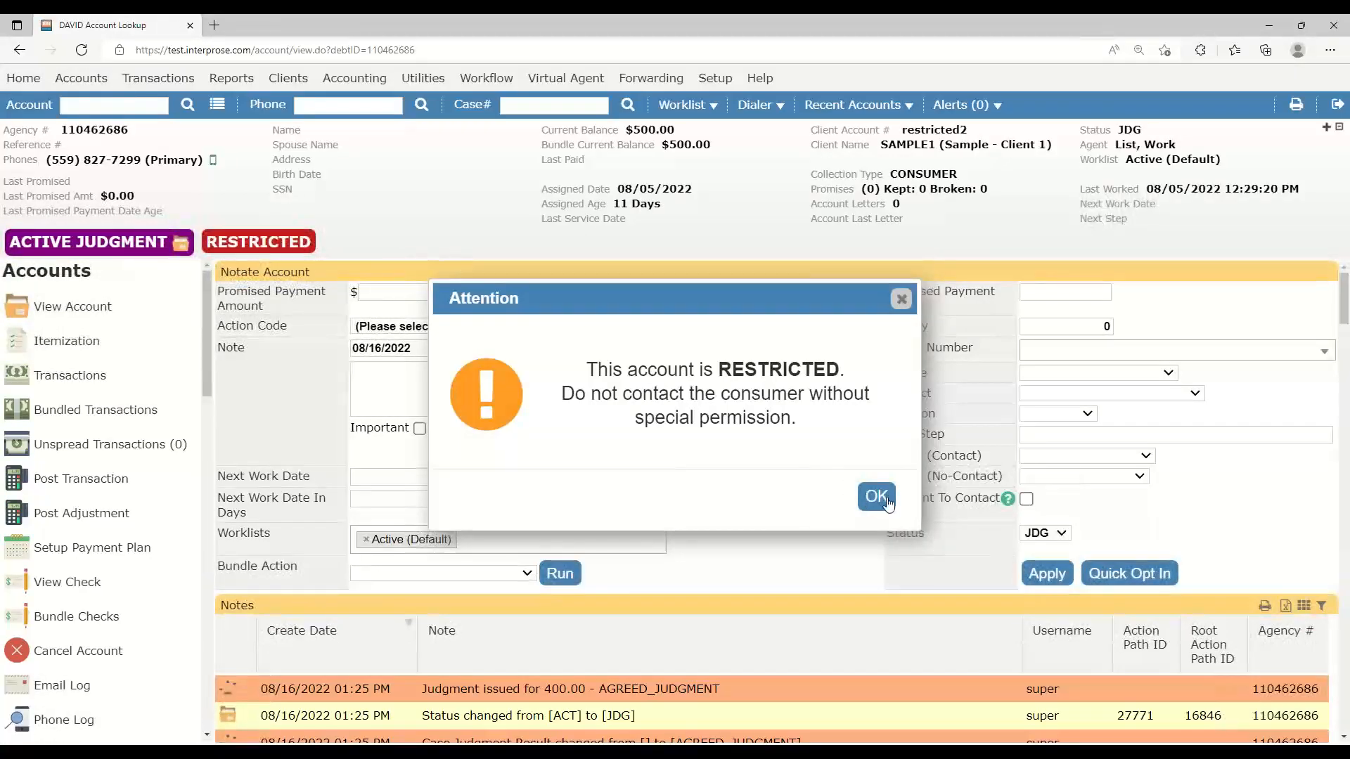
click(872, 498)
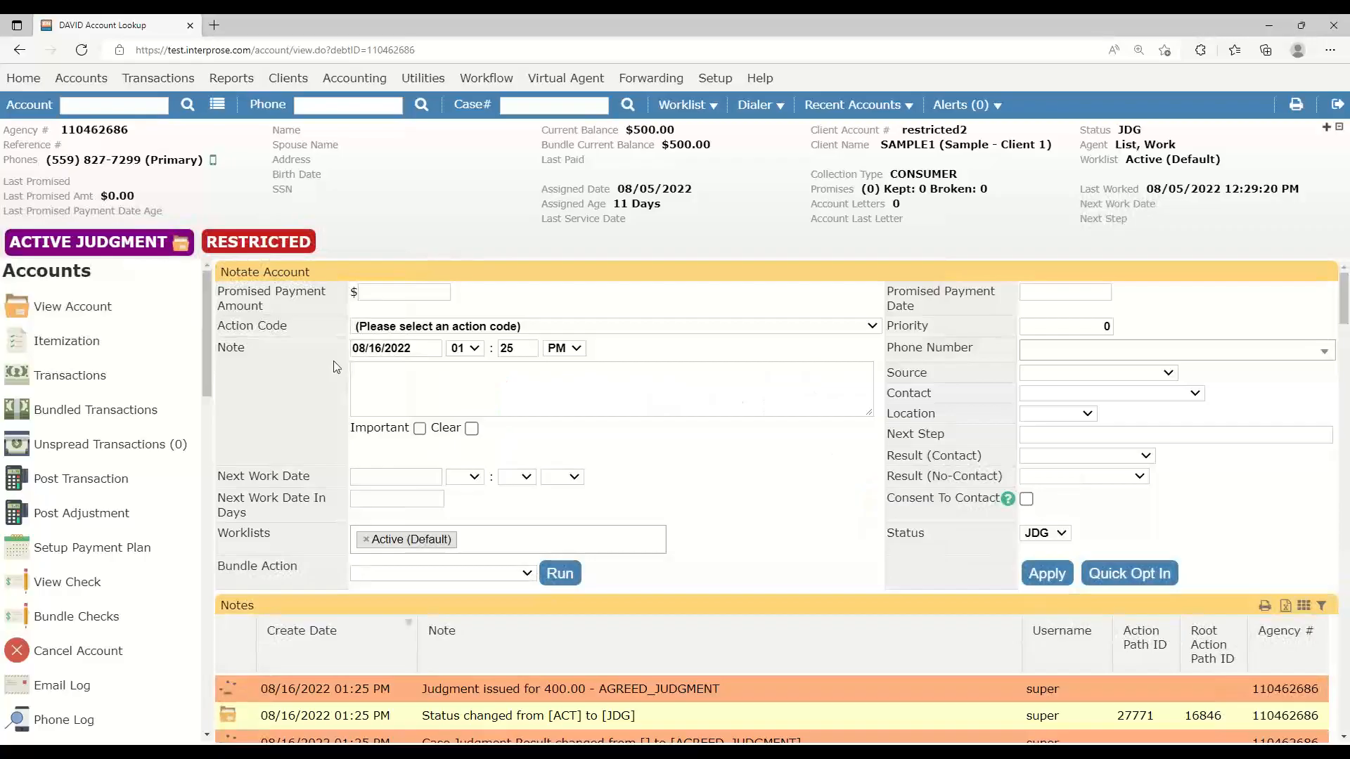
Post a -150.00 OWING adjustment to the original account's Principal bucket using the Adjustment (20200508-DS-823843) batch
click(109, 519)
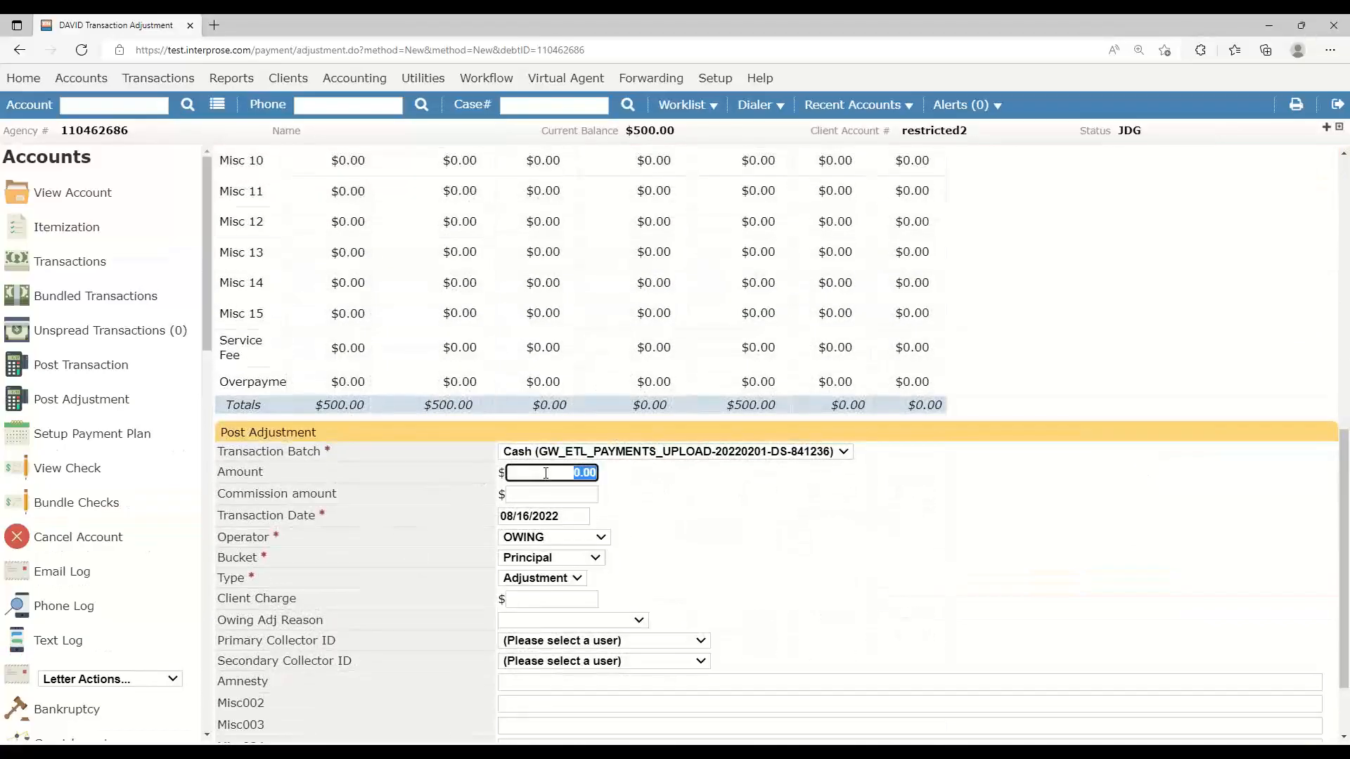
click(583, 452)
click(588, 621)
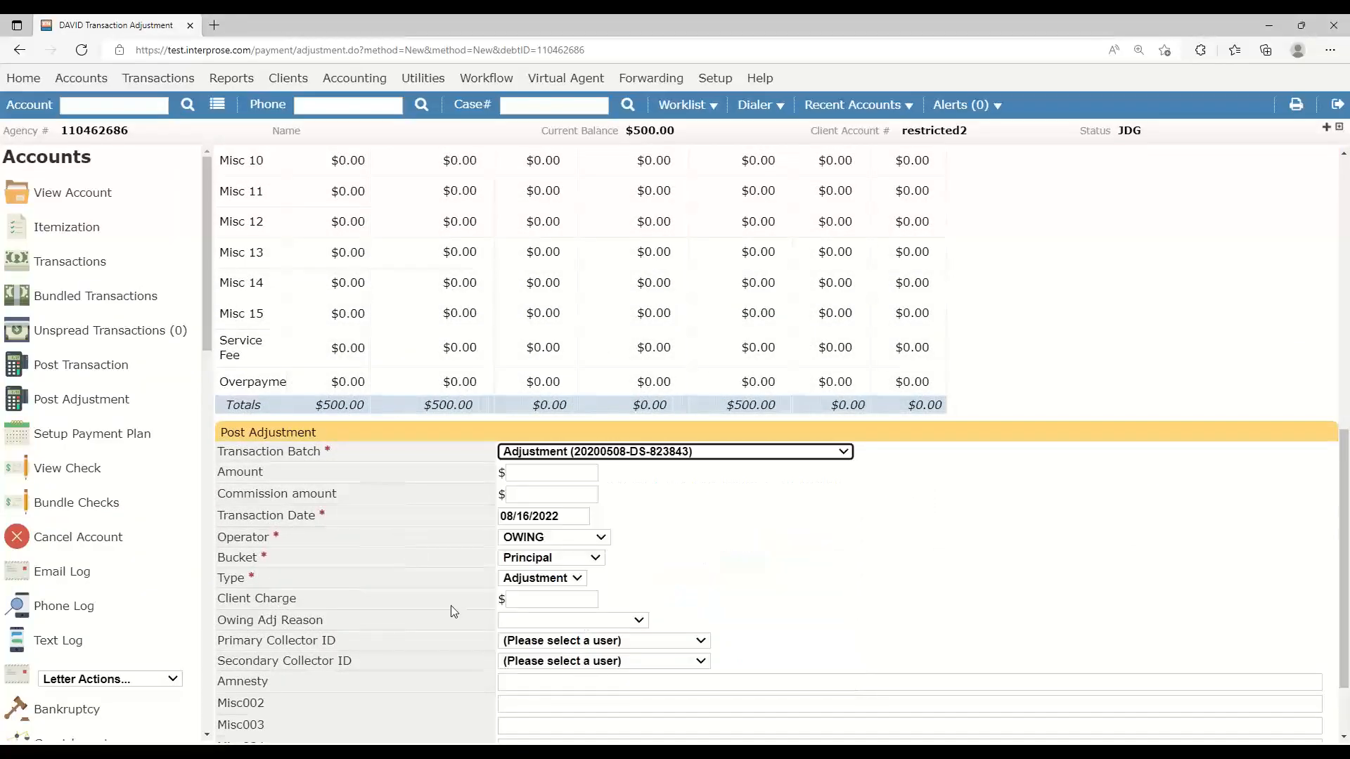
key(Tab)
text(-1.00)
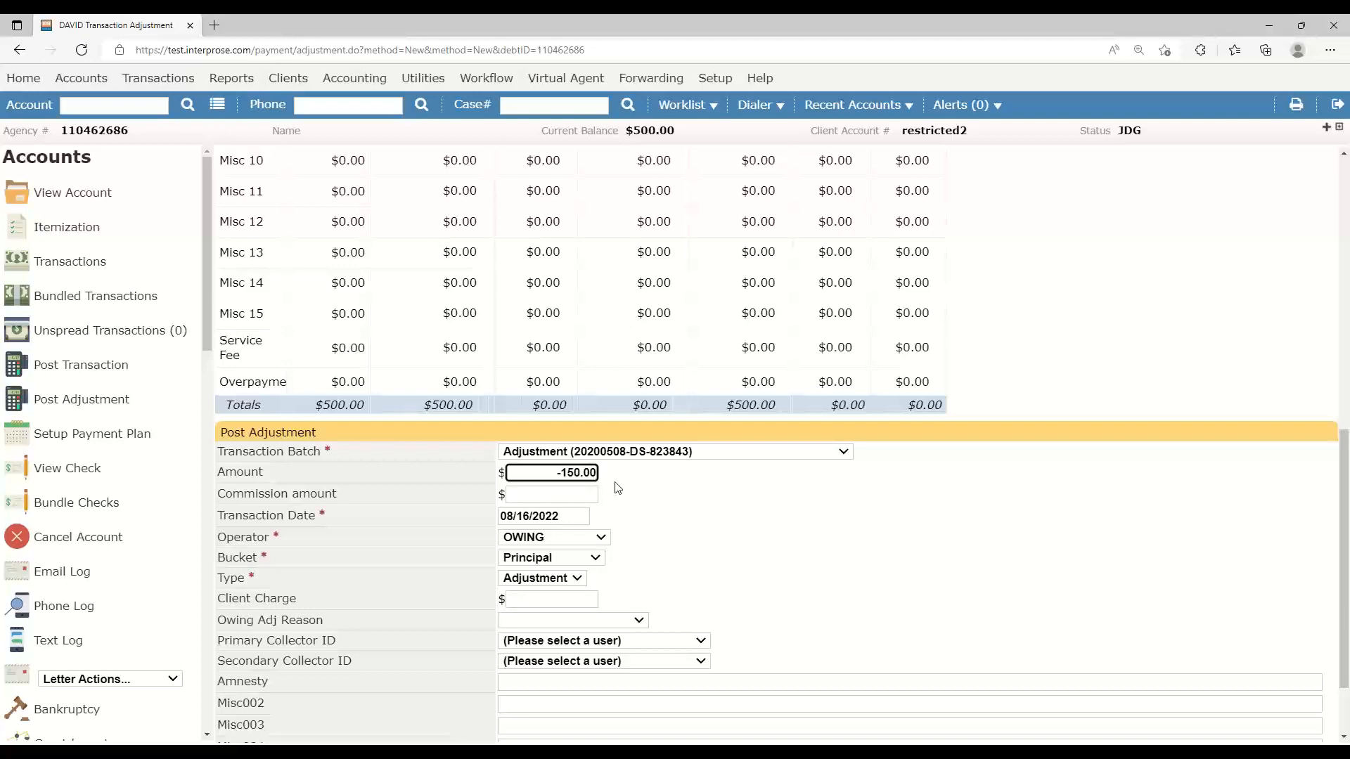
scroll(617, 488, up, 8)
scroll(618, 488, down, 9)
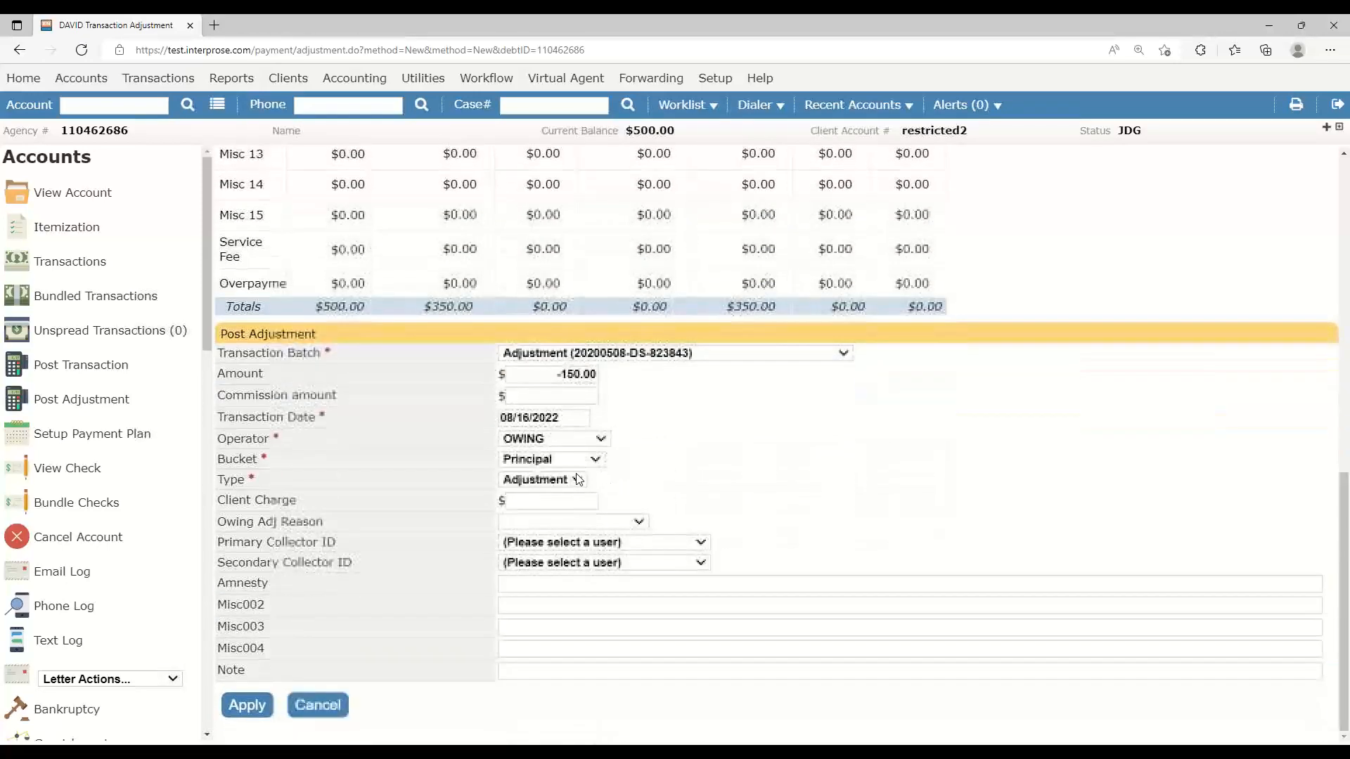
click(244, 717)
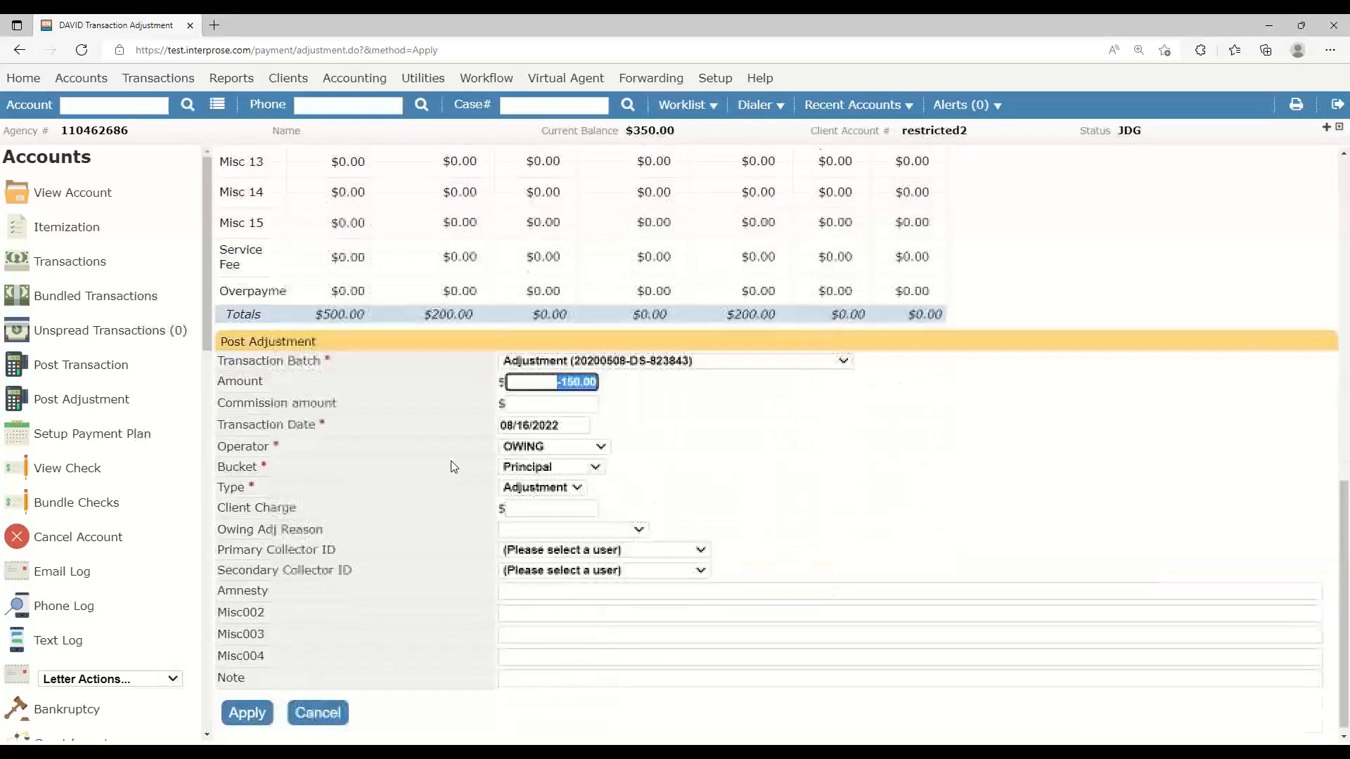
Post a 50.00 OWING adjustment to the Court Cost bucket, and return to the account view, acknowledging its restriction notice
text(0.50)
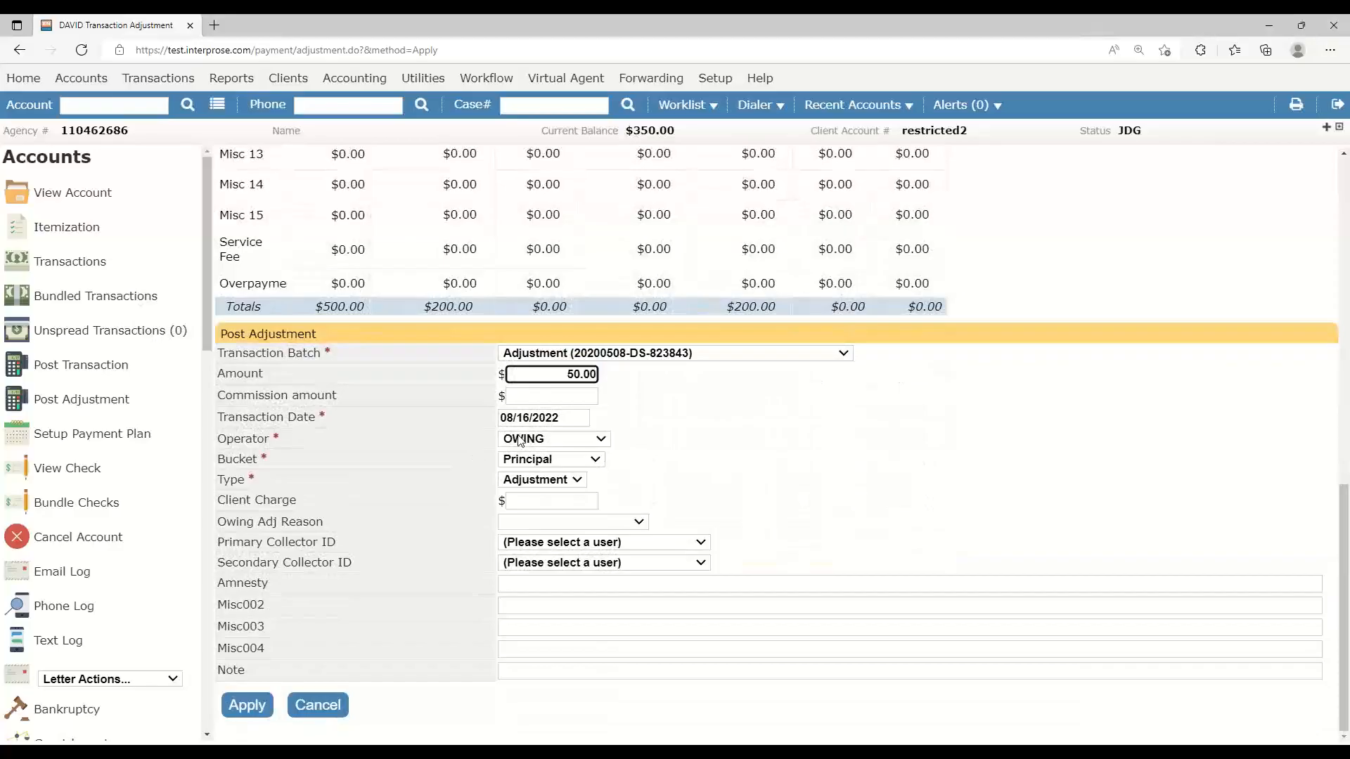
click(548, 451)
scroll(547, 451, up, 10)
scroll(514, 531, down, 1)
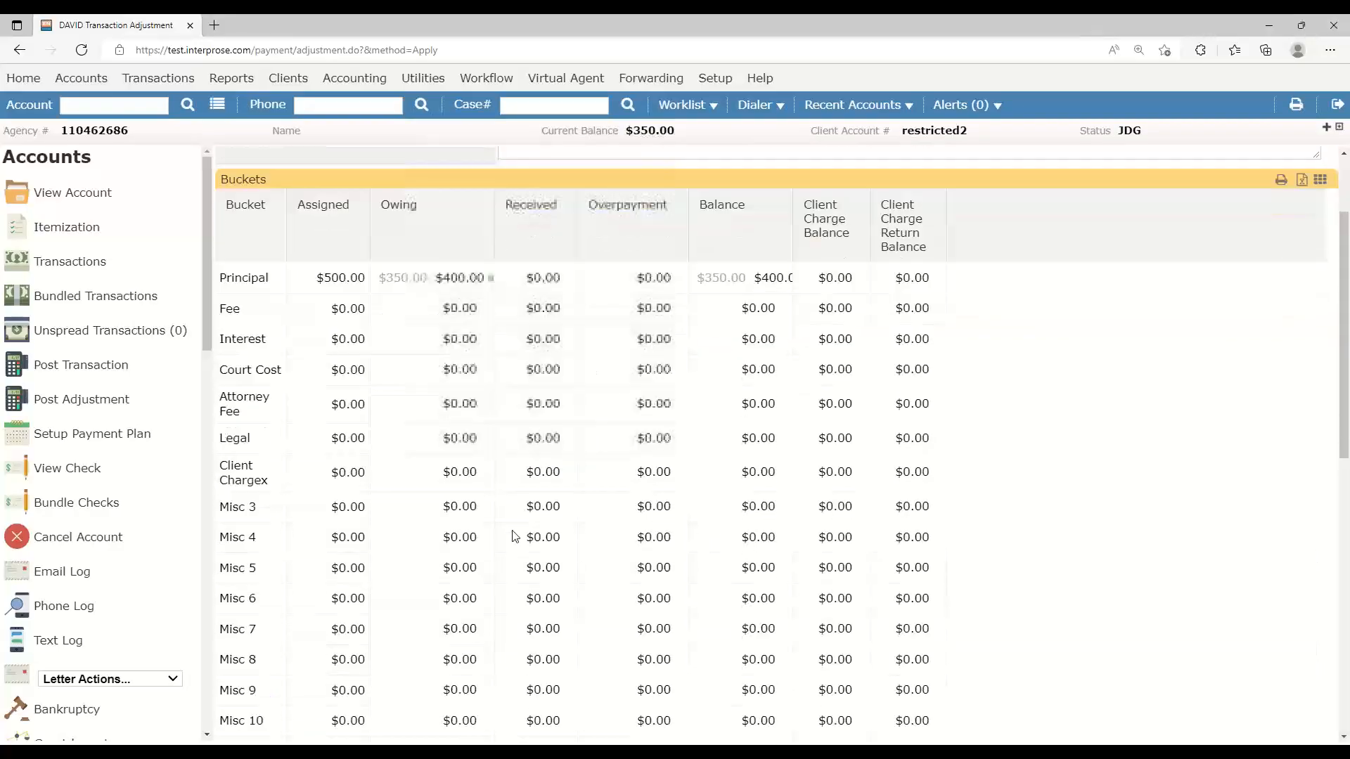
scroll(513, 537, down, 7)
click(550, 635)
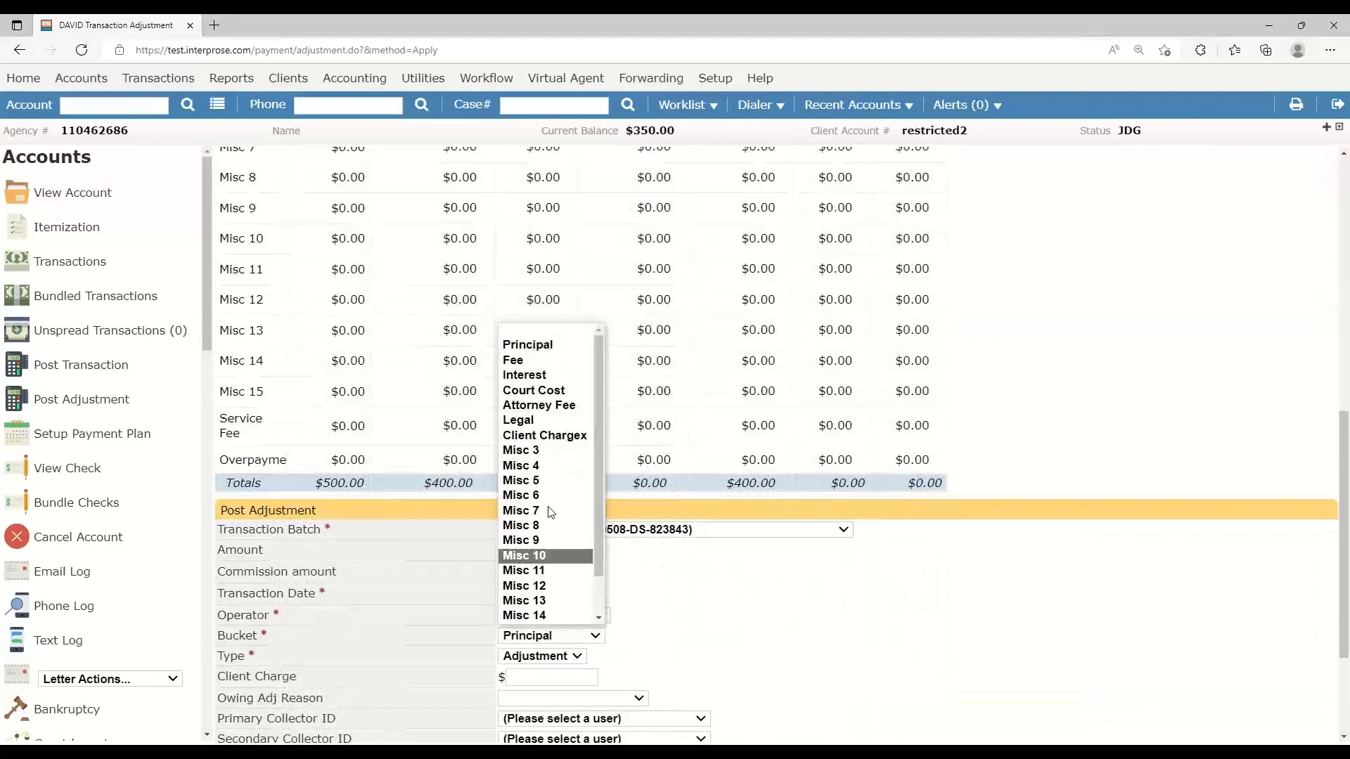
click(563, 392)
scroll(437, 642, down, 15)
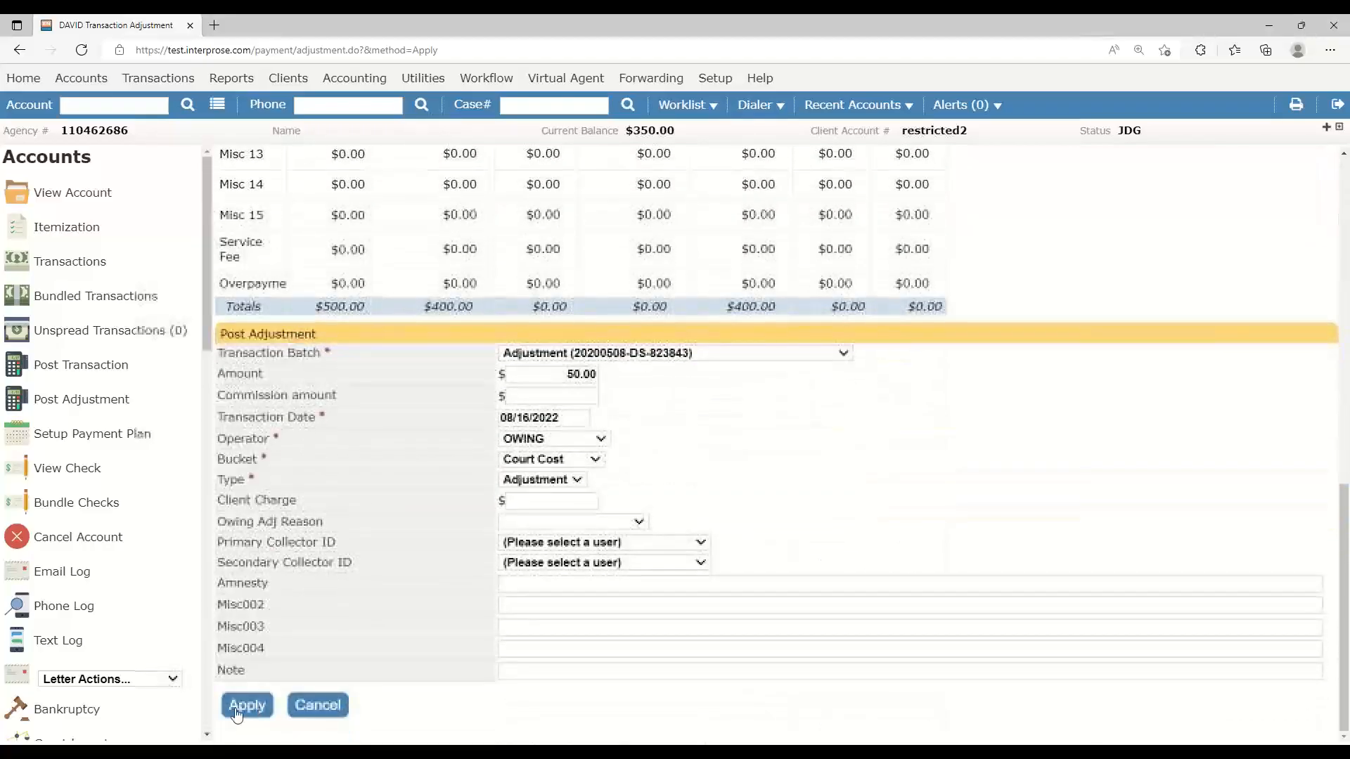
click(237, 709)
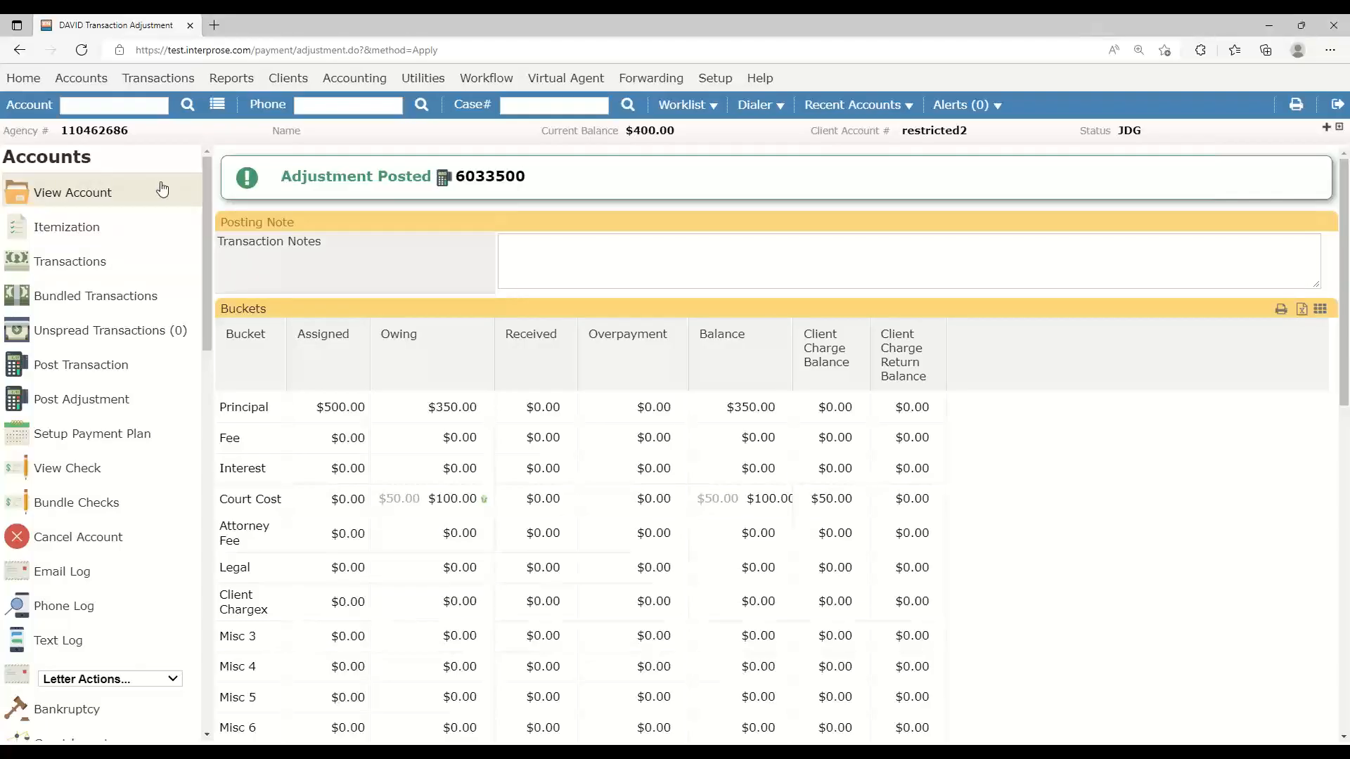
click(162, 190)
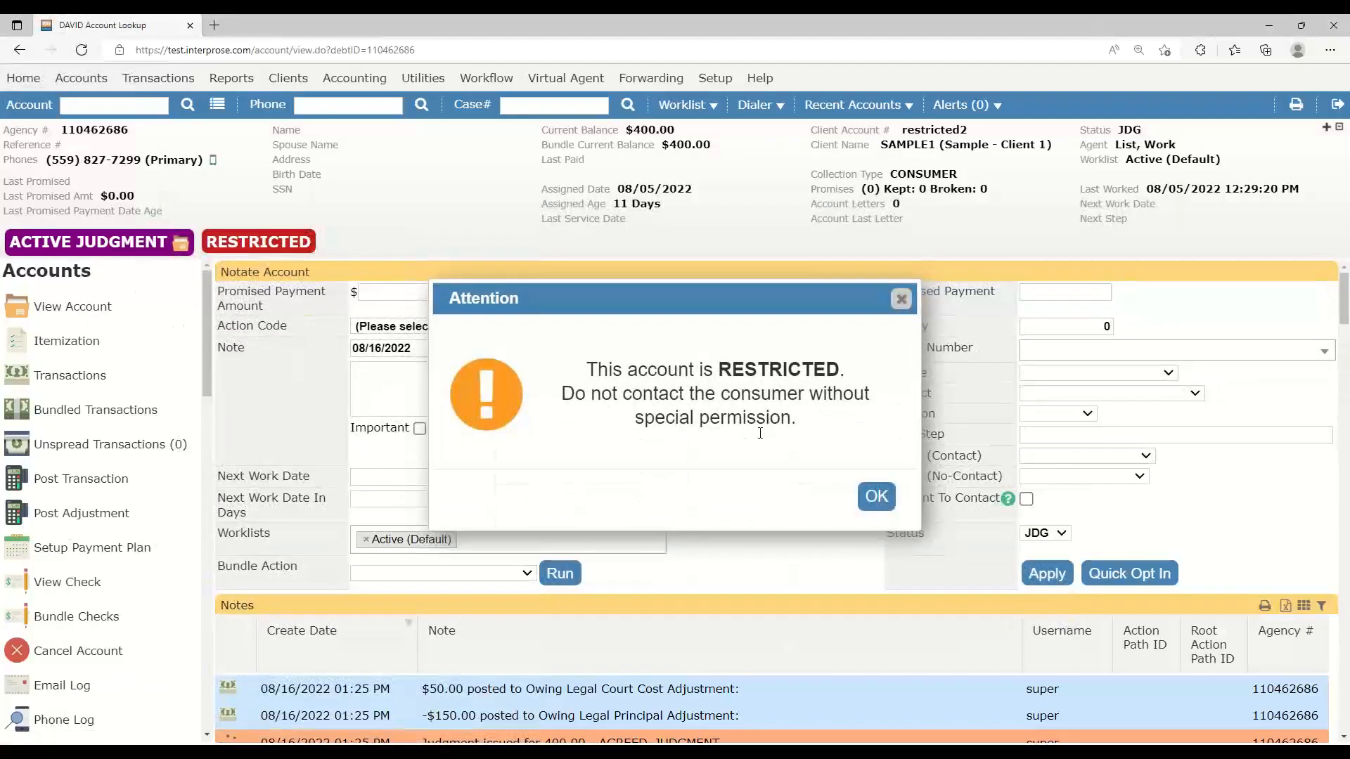
click(871, 492)
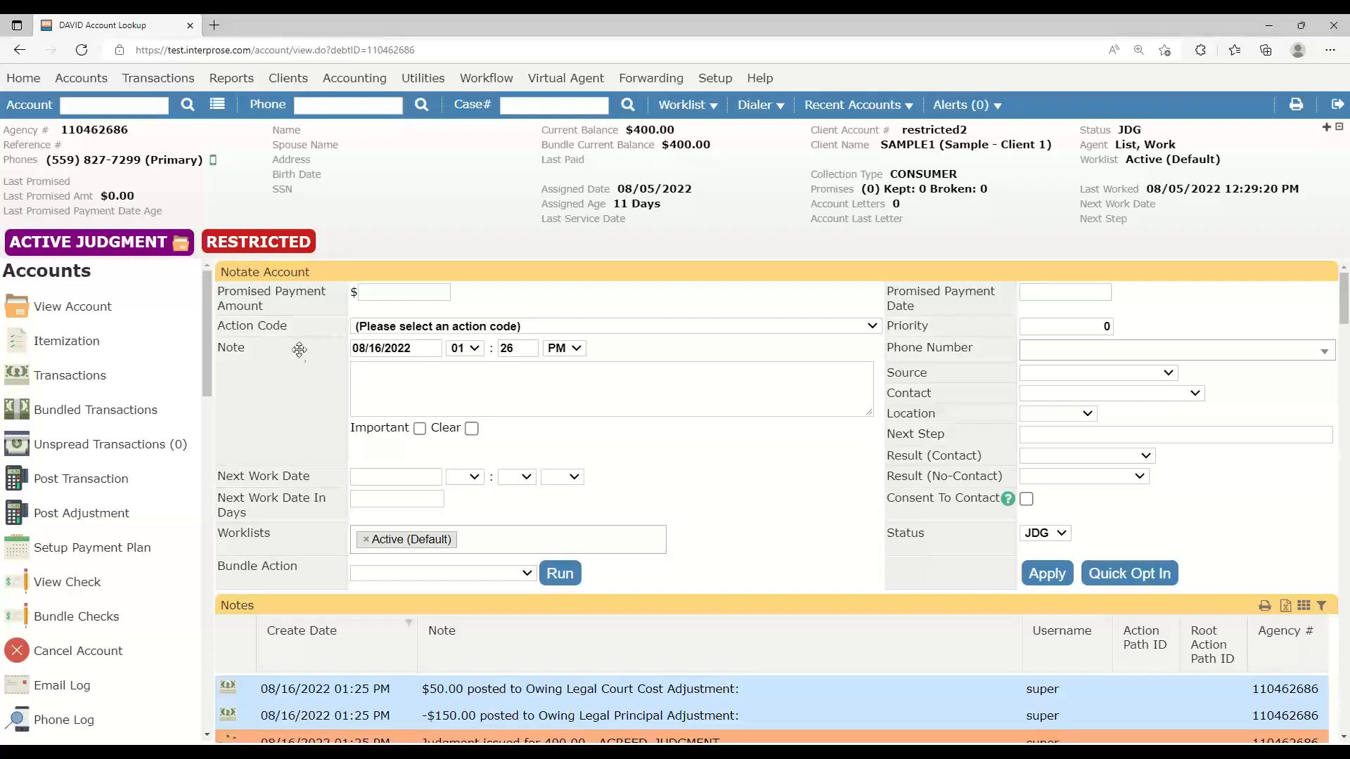
Check the notes, balances and bundle details of the recent bundleTest3 and bundleTest2 accounts
click(918, 106)
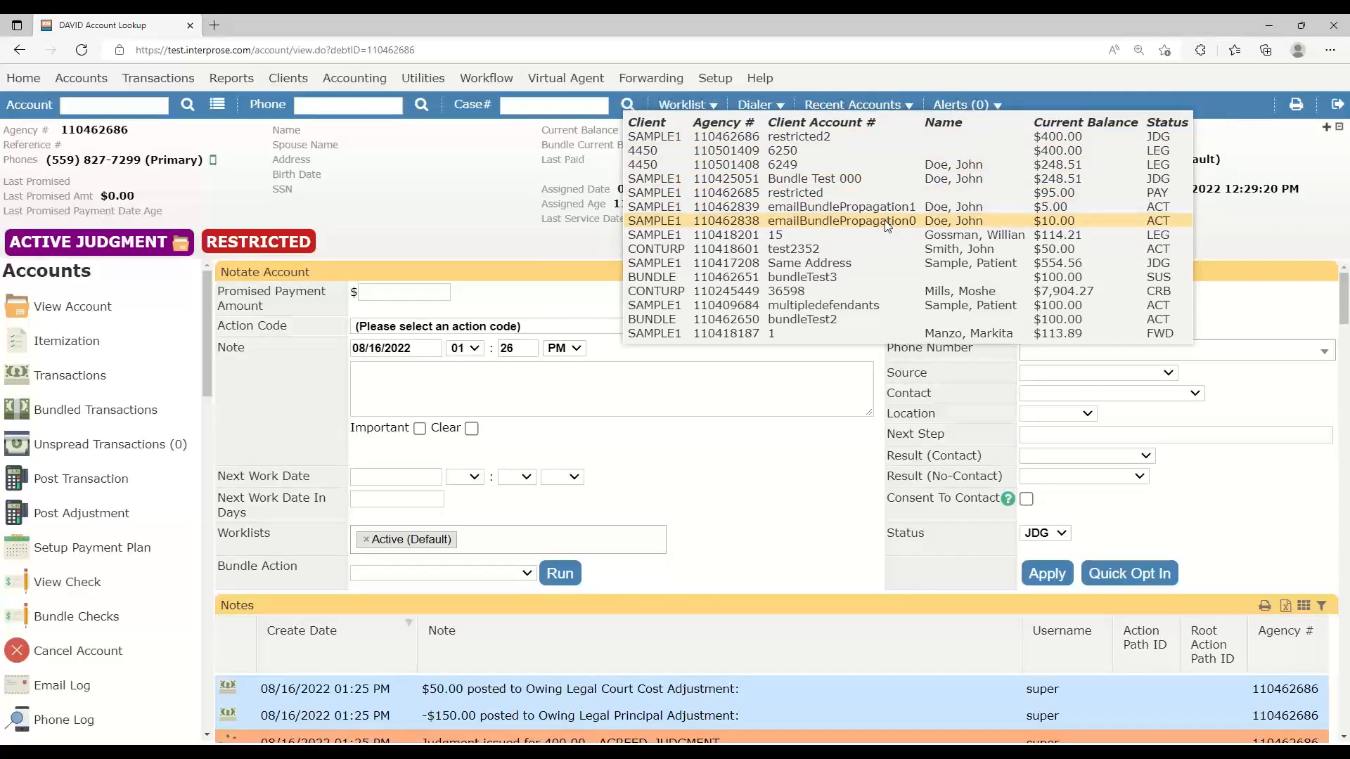
click(879, 275)
scroll(360, 430, down, 4)
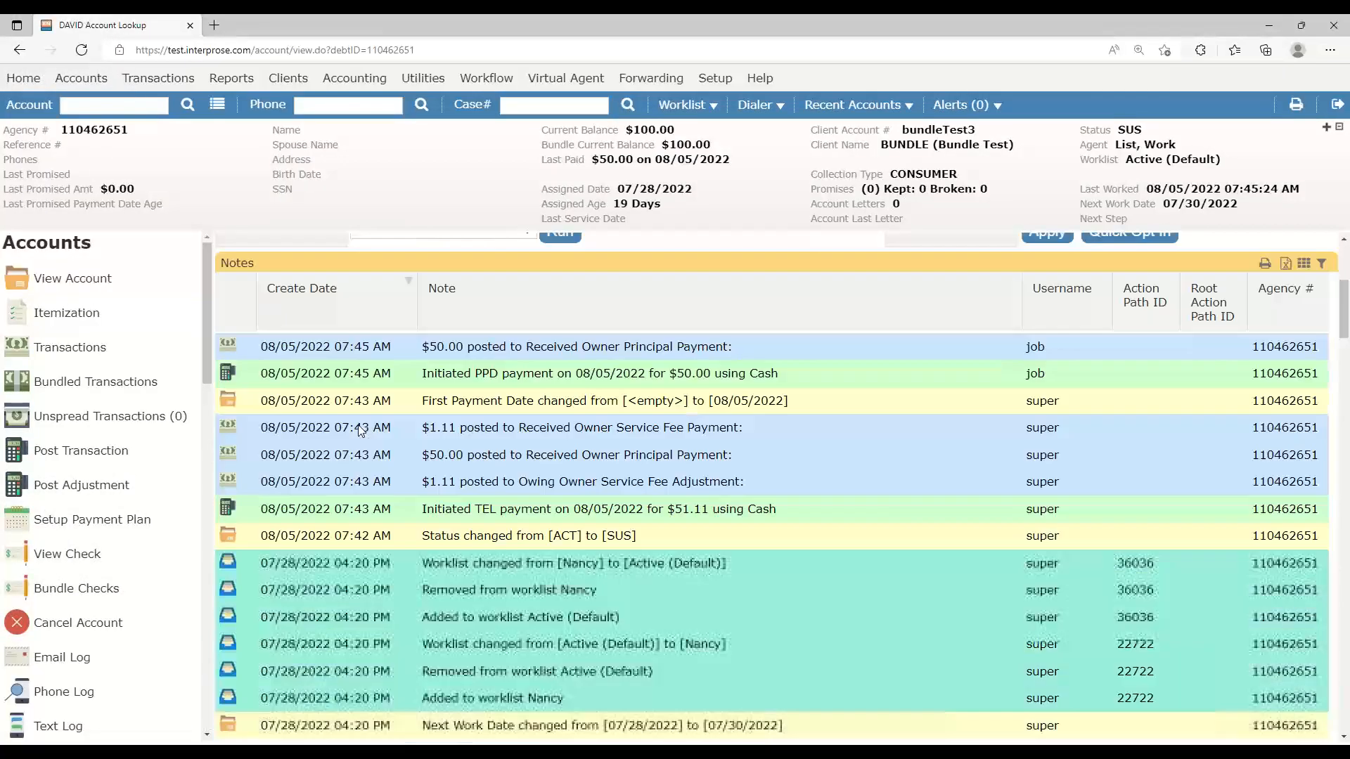
scroll(360, 431, down, 20)
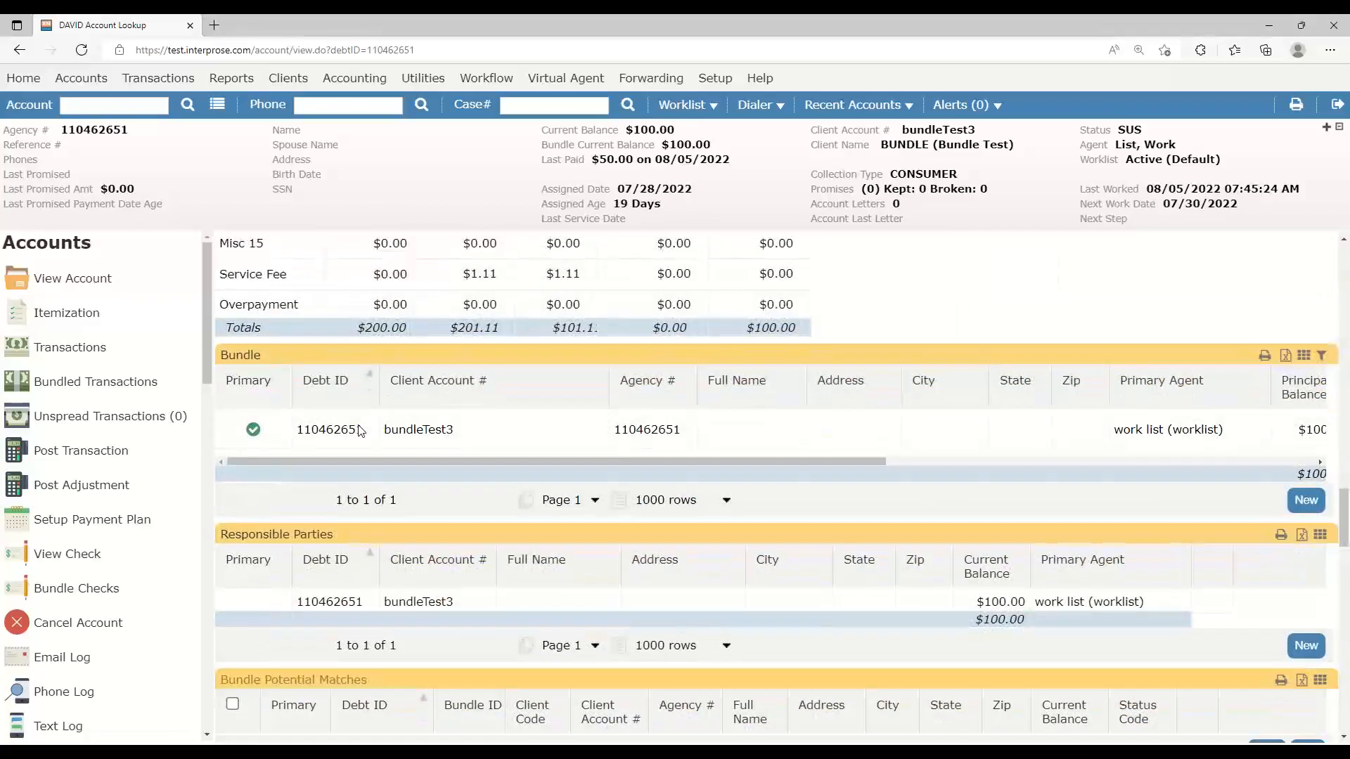
click(910, 106)
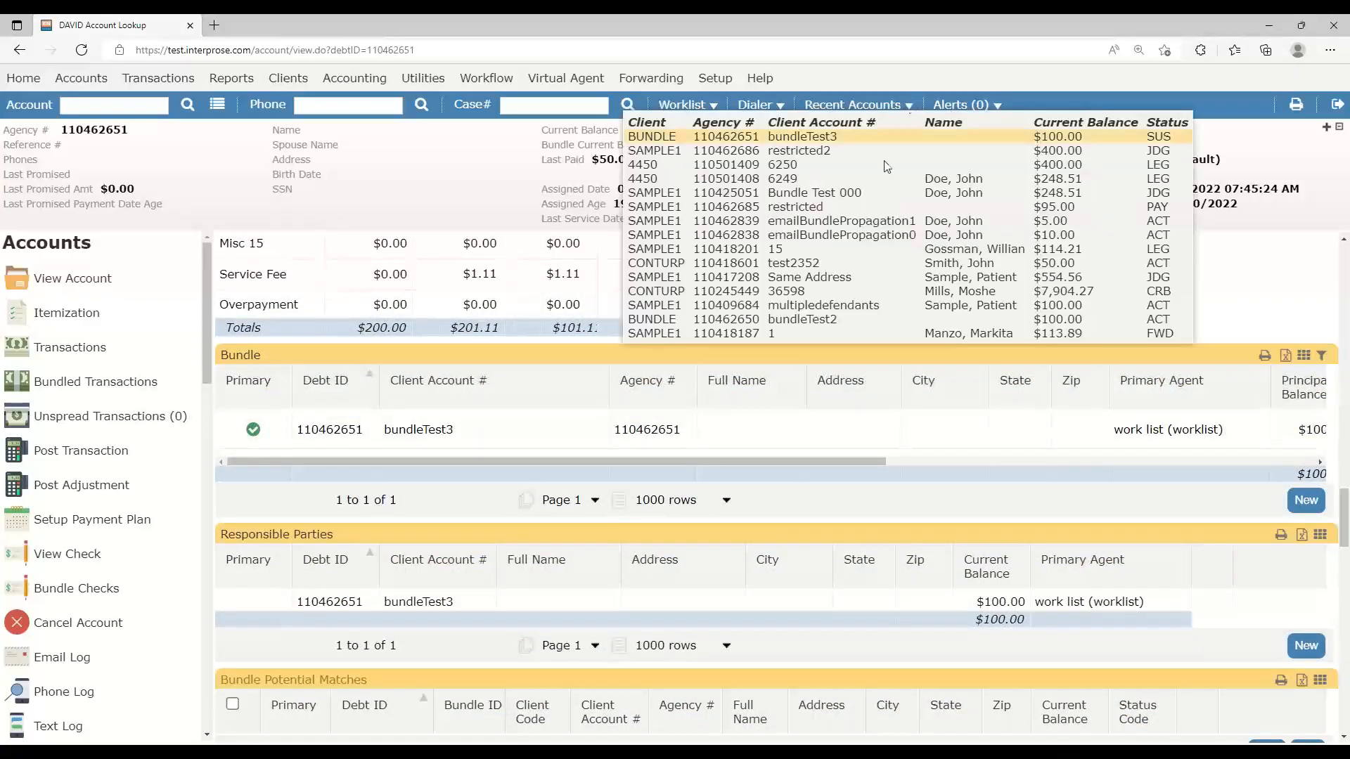
click(854, 320)
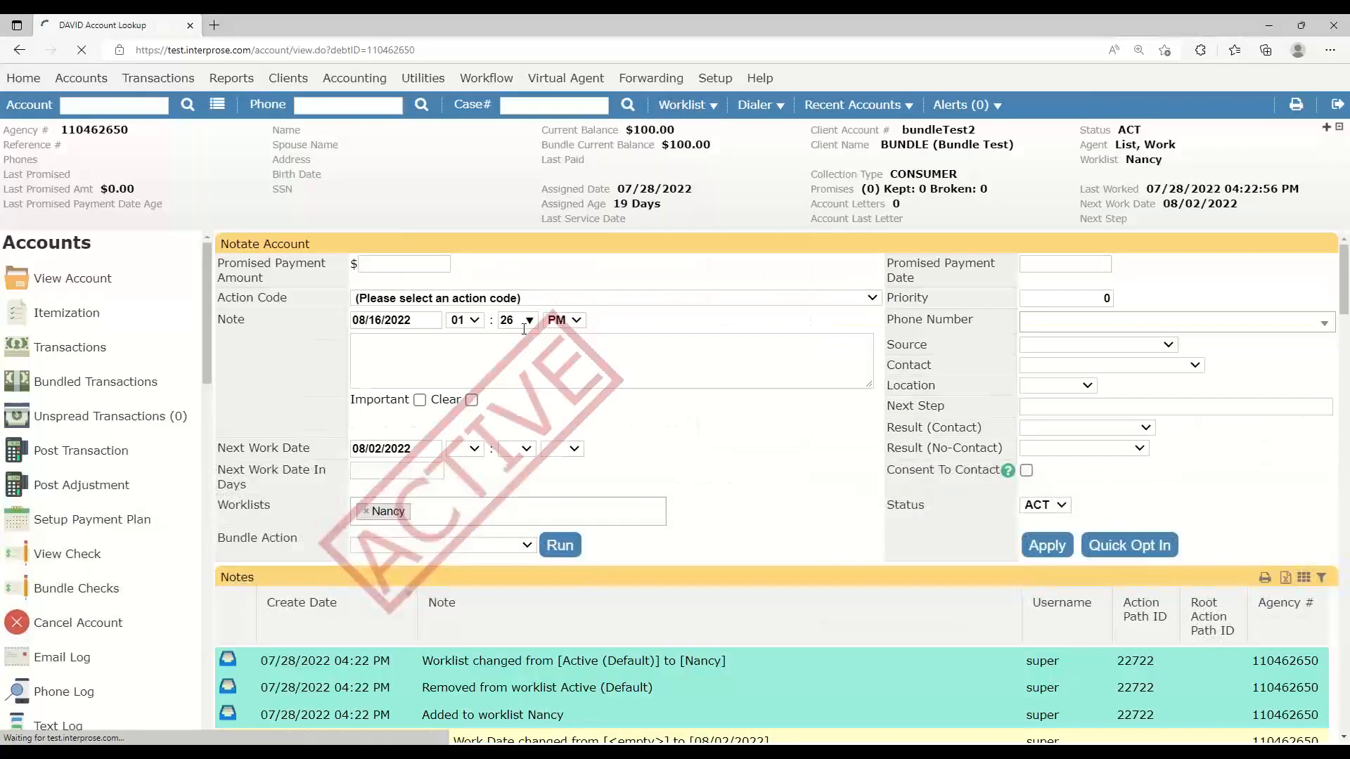
scroll(535, 336, down, 18)
scroll(524, 335, down, 1)
Open the recent multipledefendants account and its judgment case, and examine the accounts and defendants attached to it
click(903, 104)
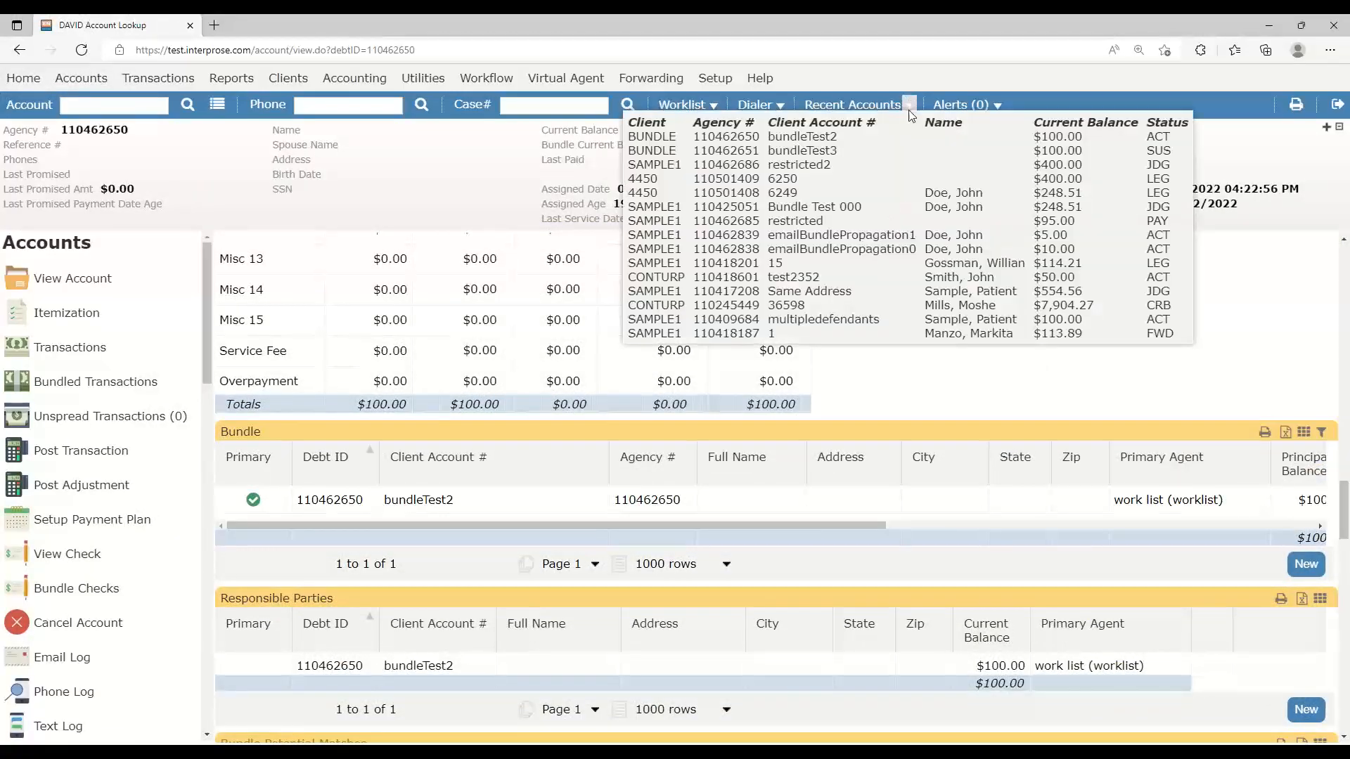
click(870, 322)
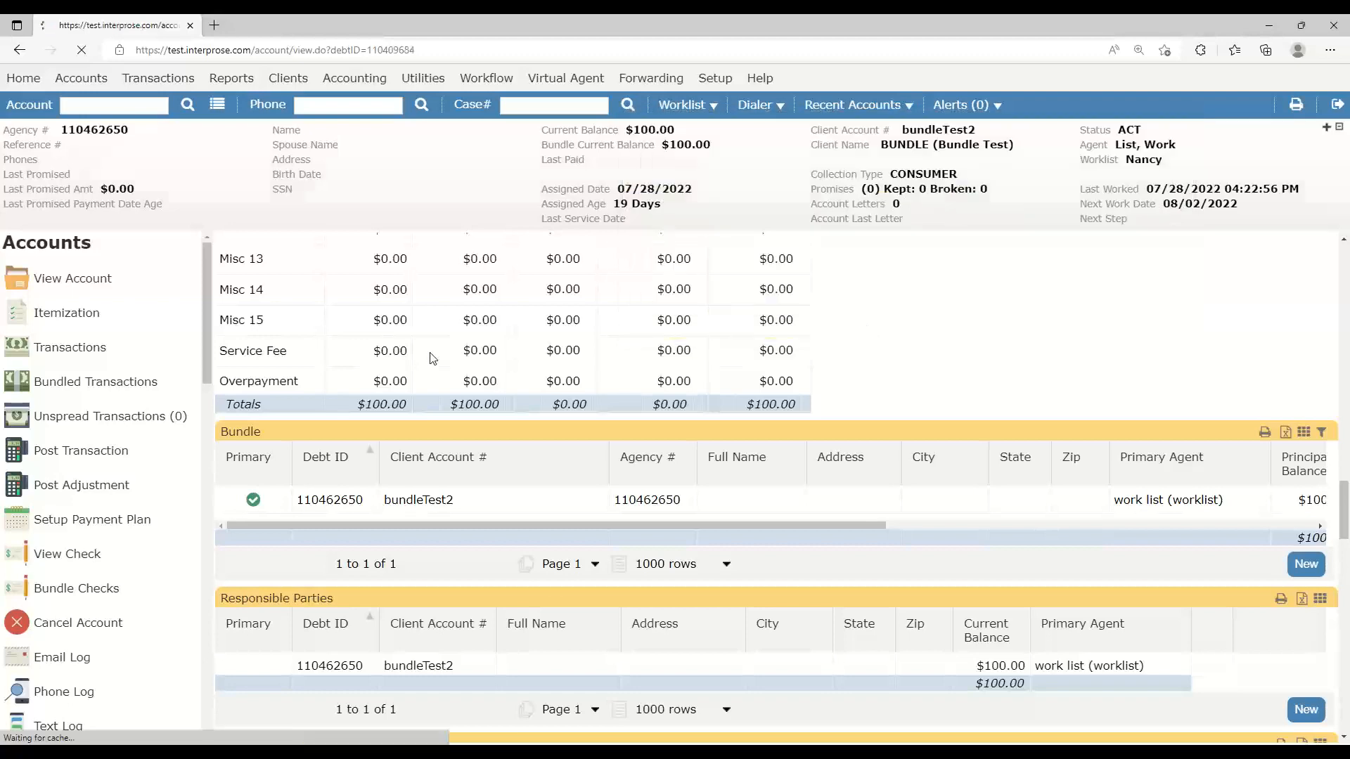
click(152, 247)
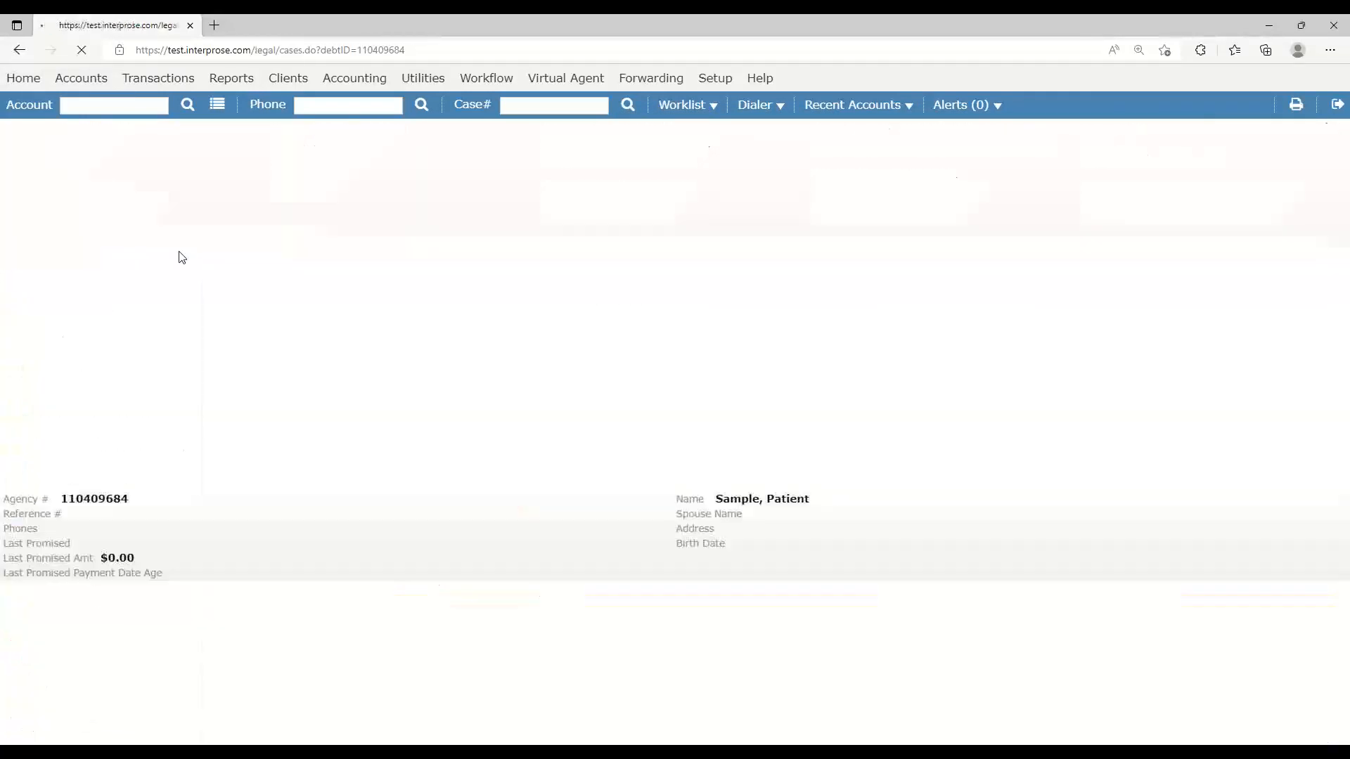
click(347, 234)
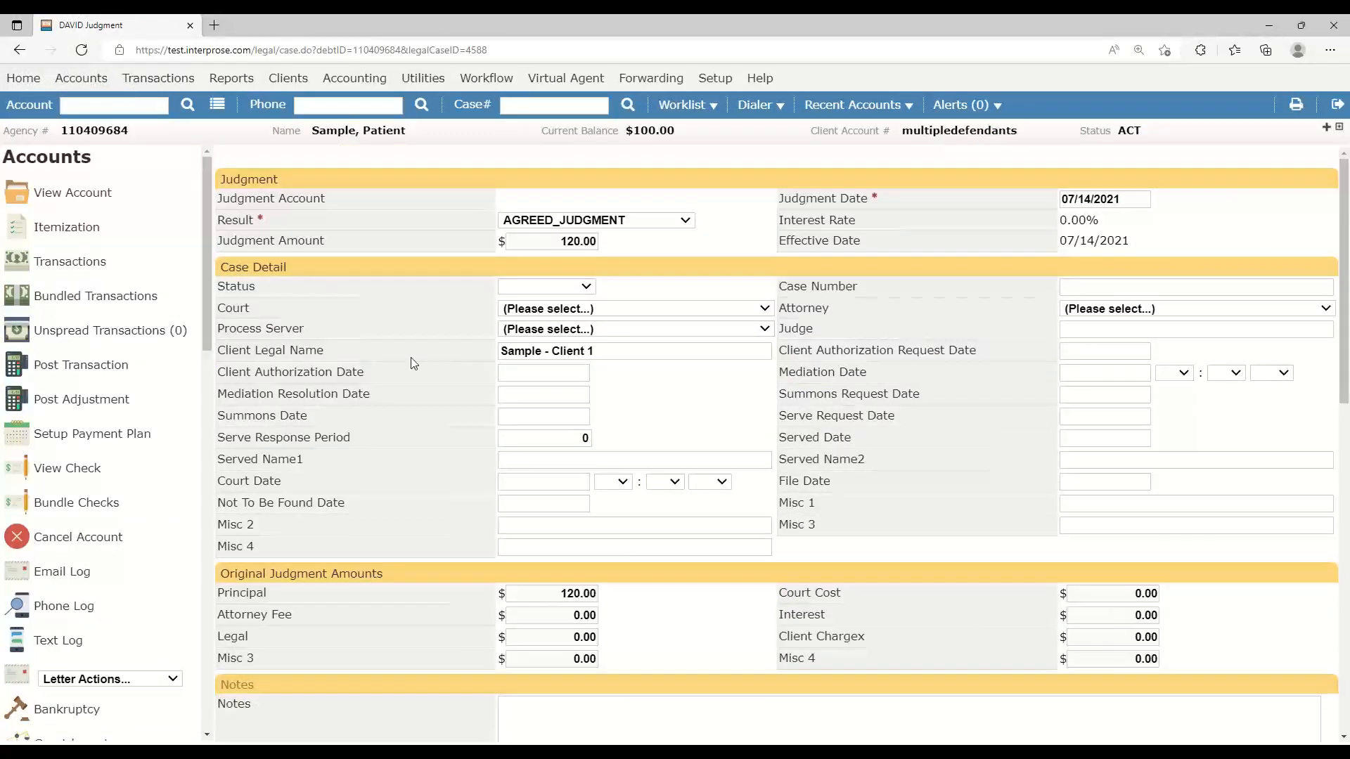
scroll(411, 358, down, 6)
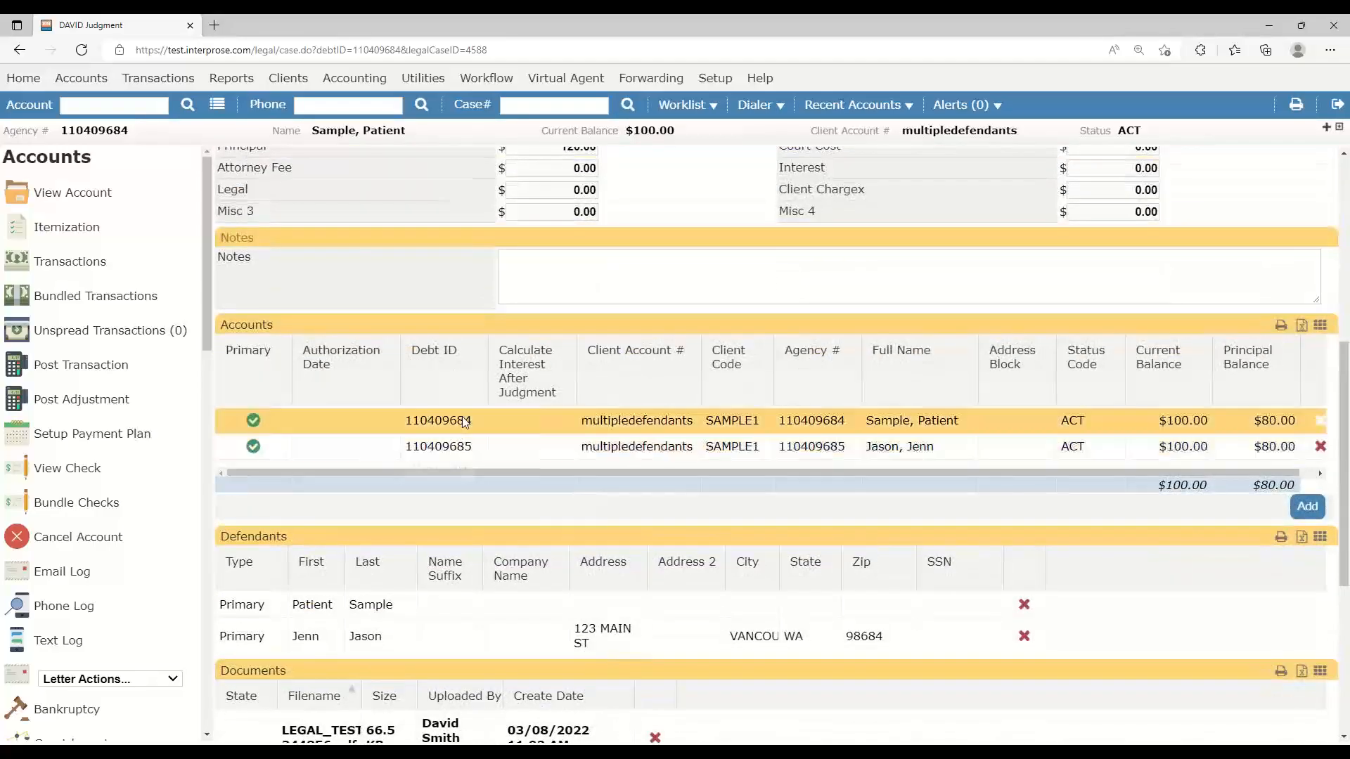
scroll(463, 450, down, 3)
scroll(463, 434, up, 3)
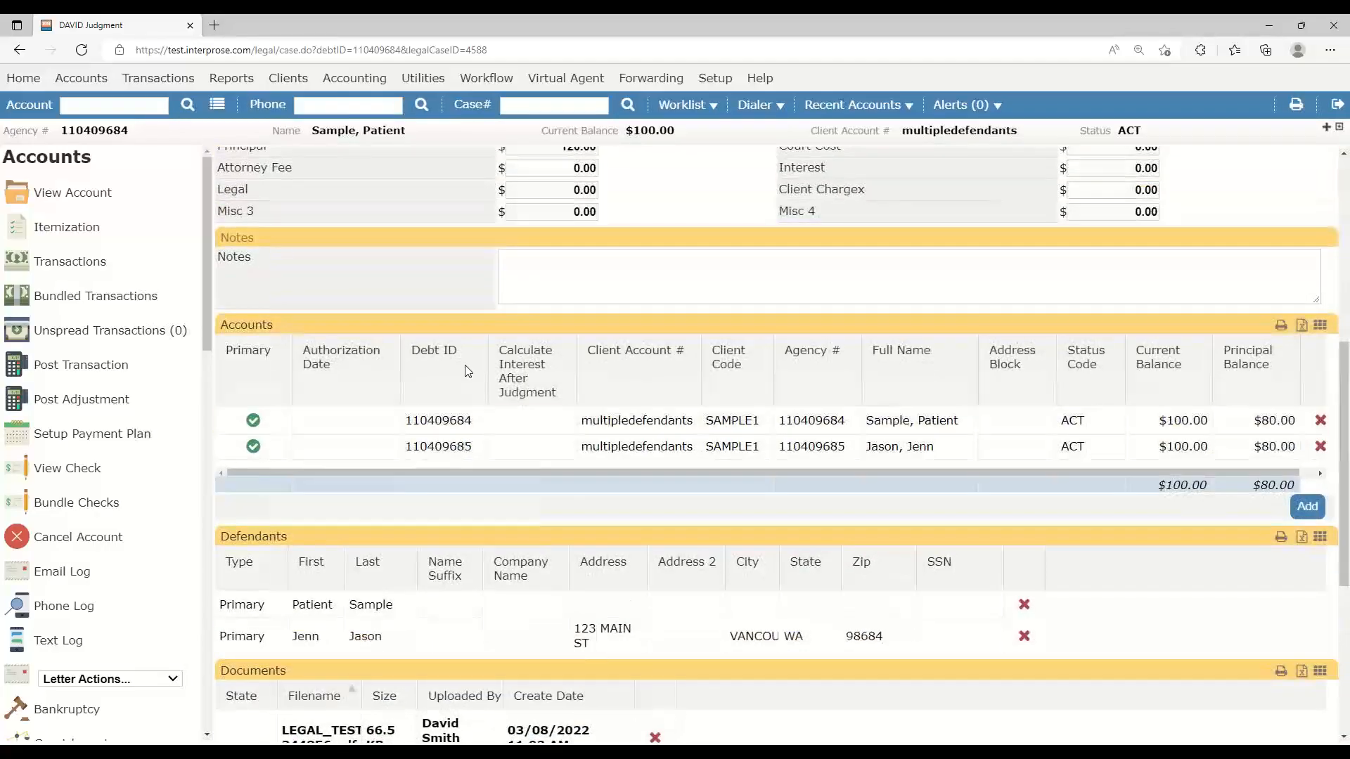
scroll(422, 387, up, 6)
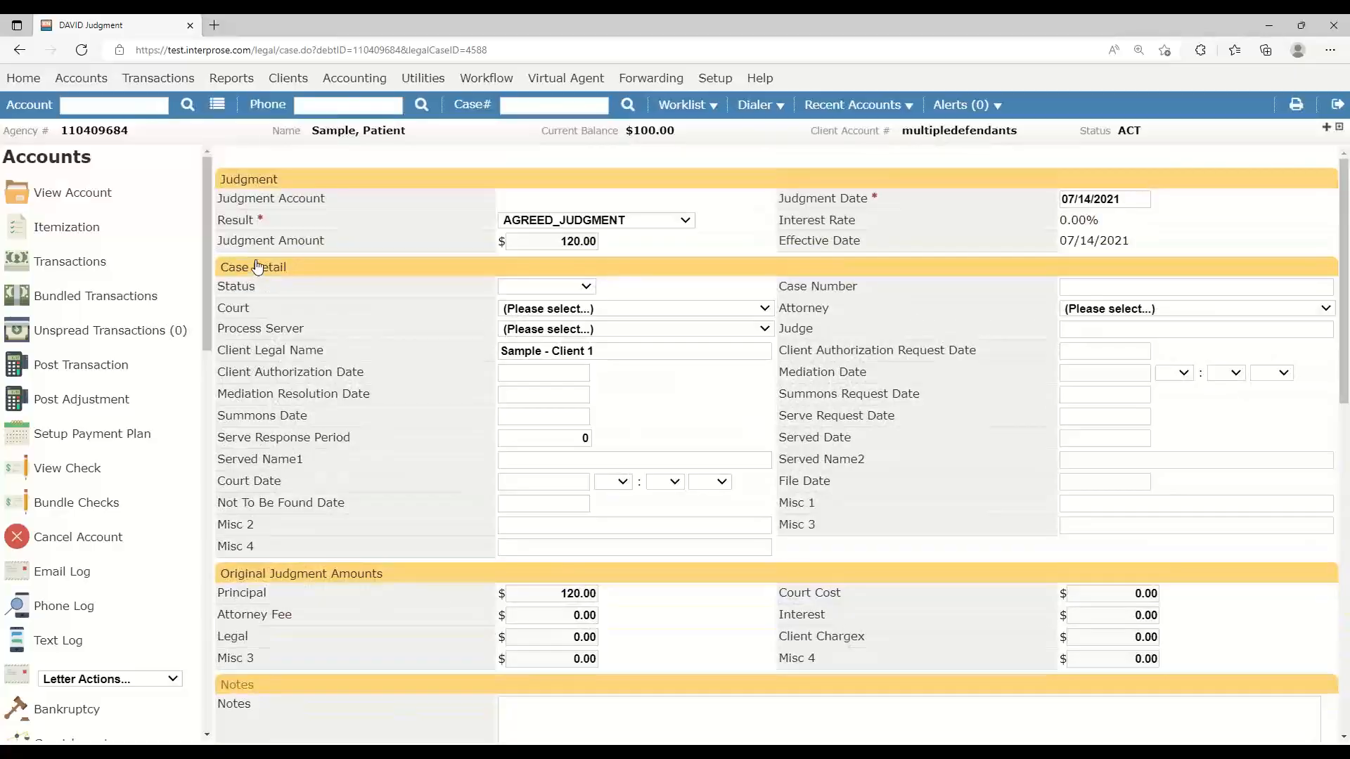
Open the recent SAMPLE1 account in FWD status and bring up its legal case
click(912, 107)
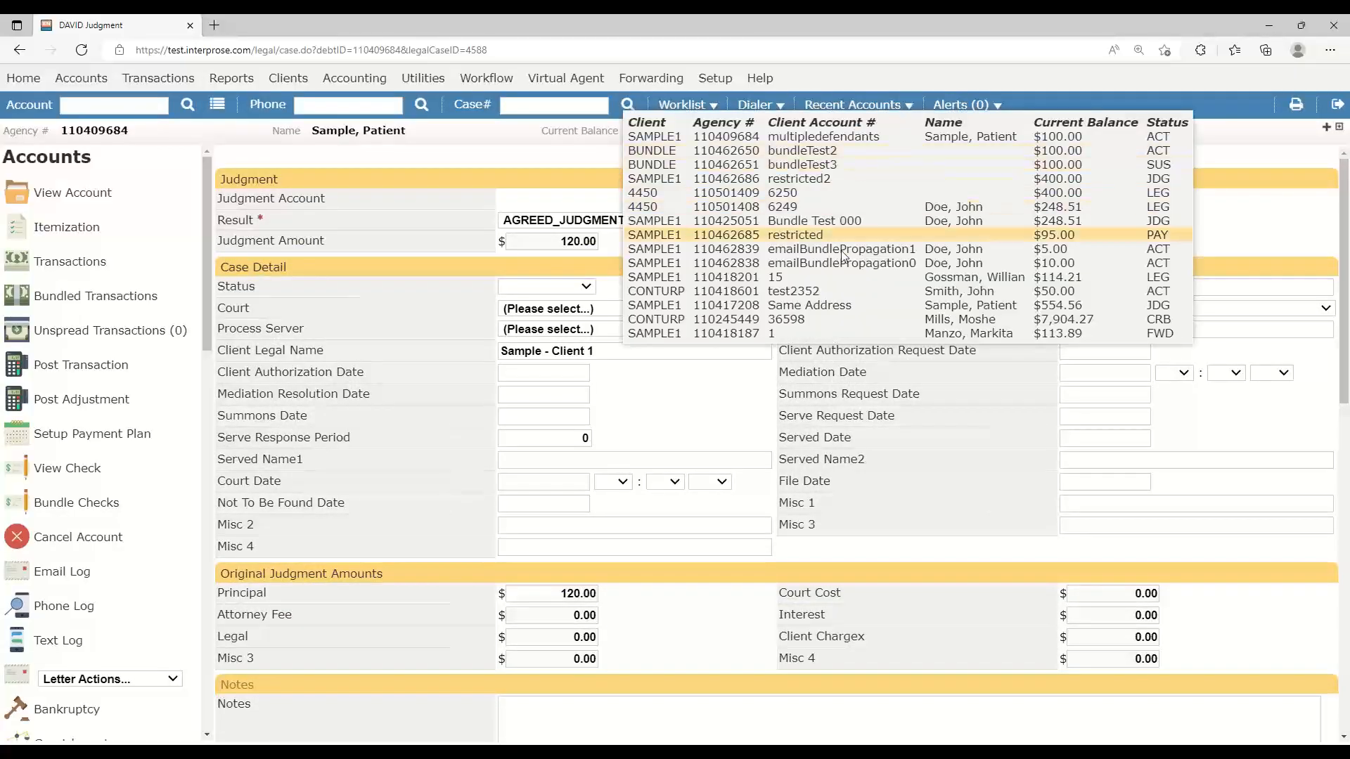
click(833, 333)
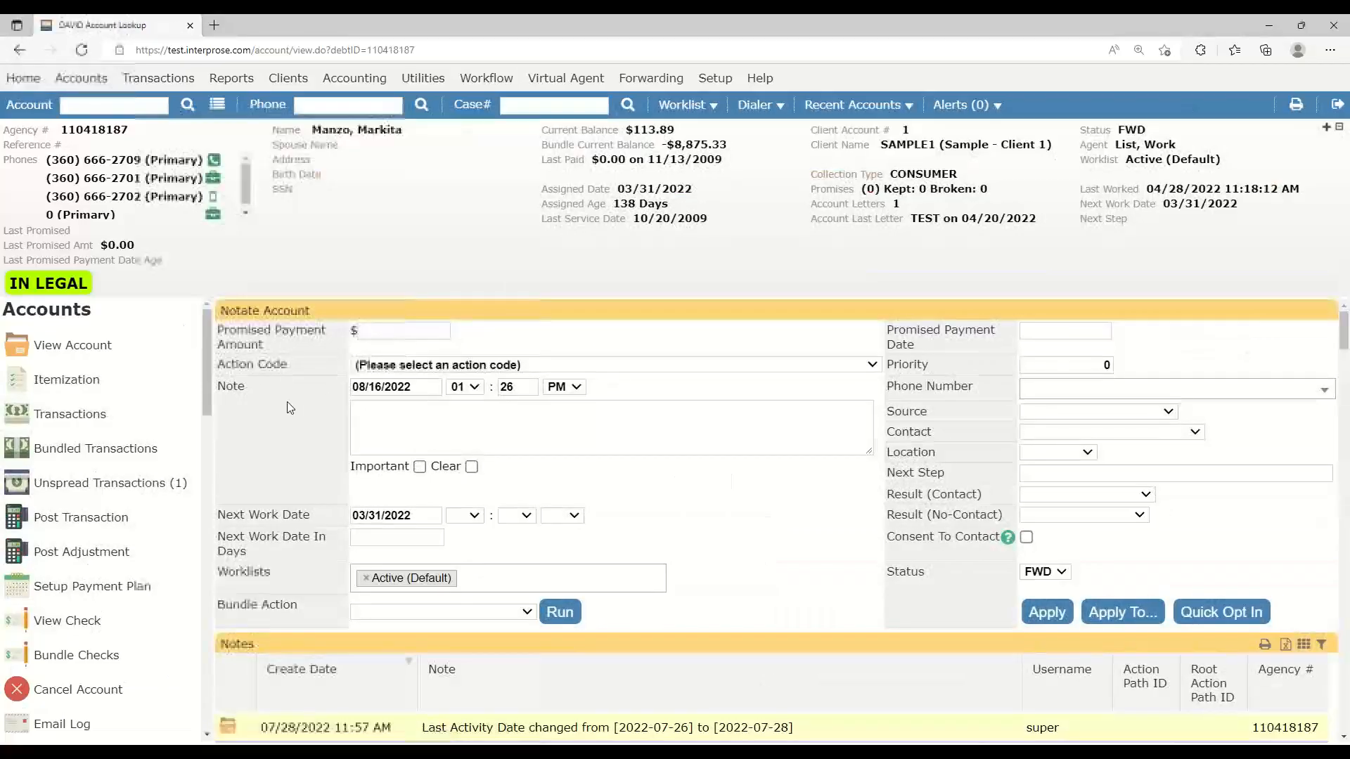
scroll(300, 387, down, 10)
scroll(300, 387, down, 10)
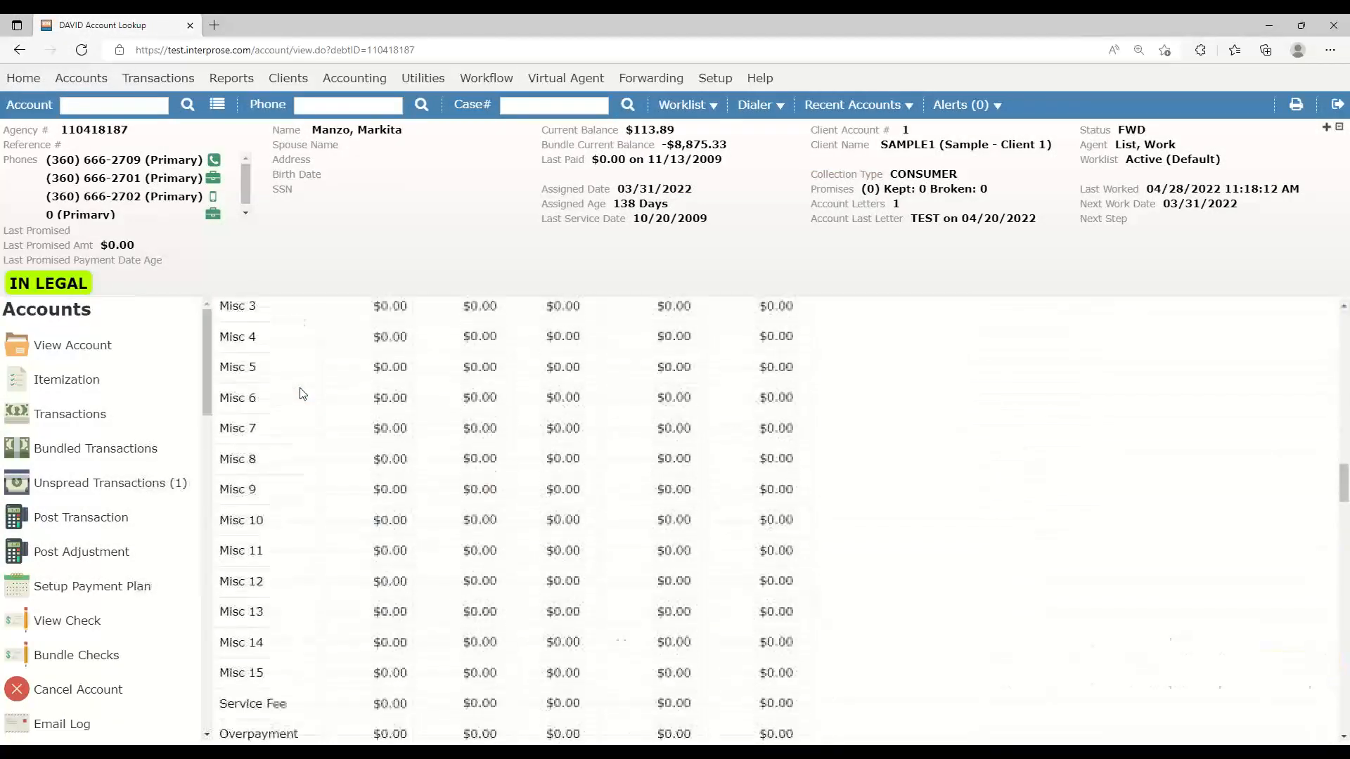
click(112, 338)
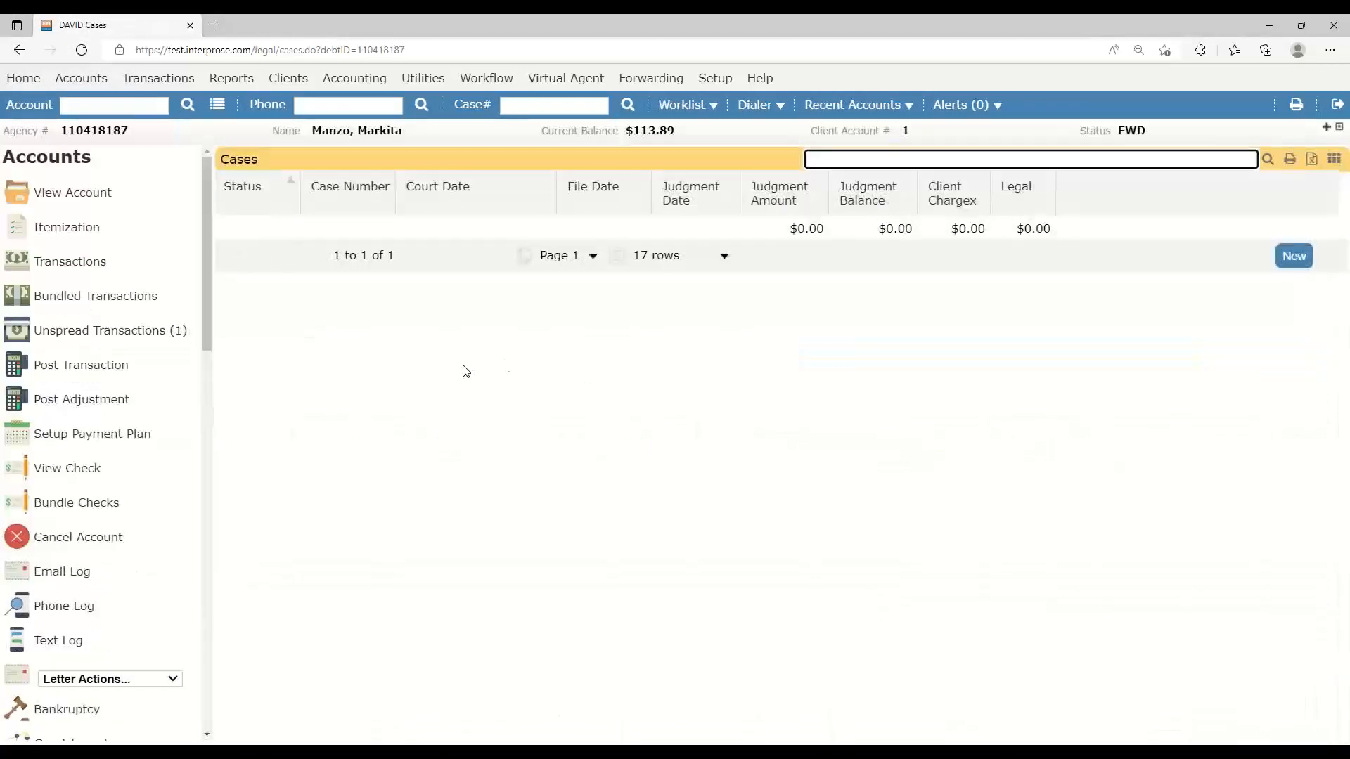
click(434, 232)
Remove the feeAdded account in PIF status from the case's accounts and confirm the removal
scroll(364, 402, down, 15)
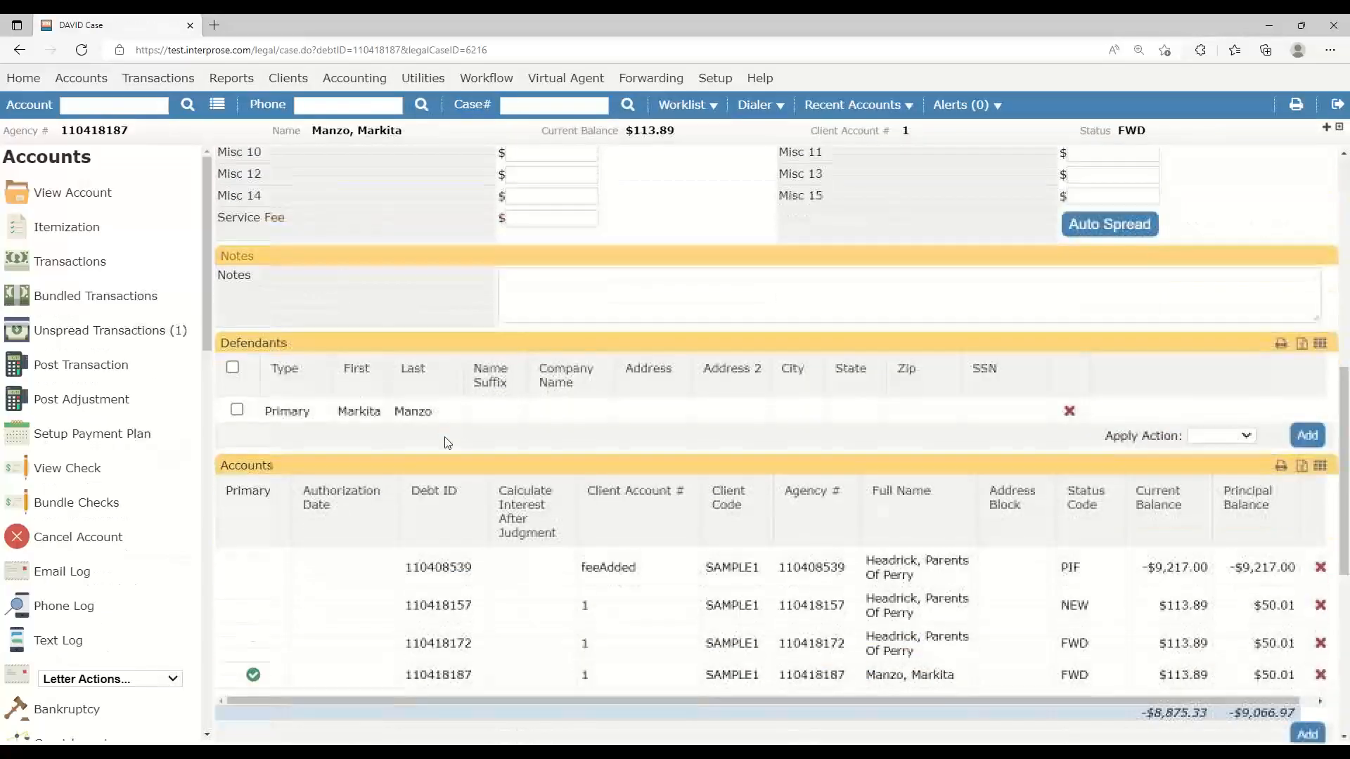
scroll(445, 436, up, 4)
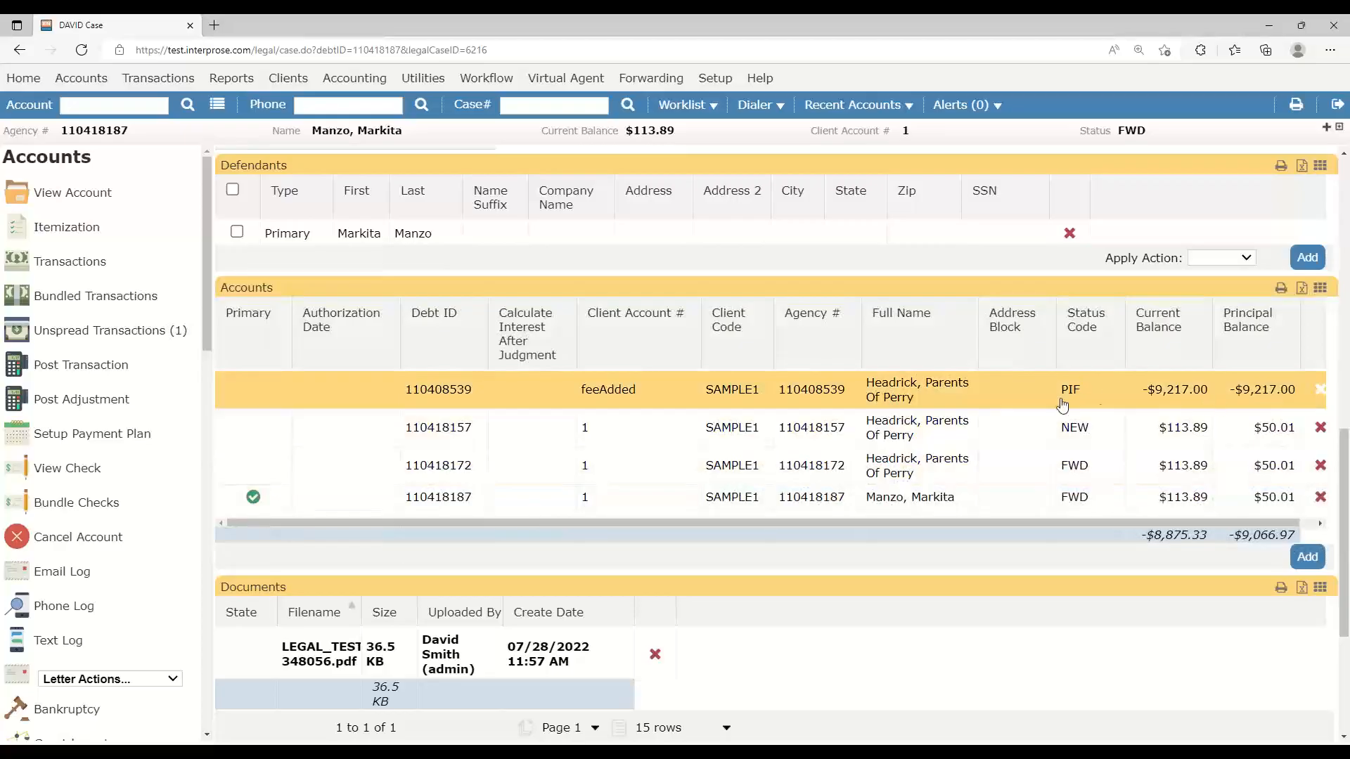
click(1320, 389)
click(805, 497)
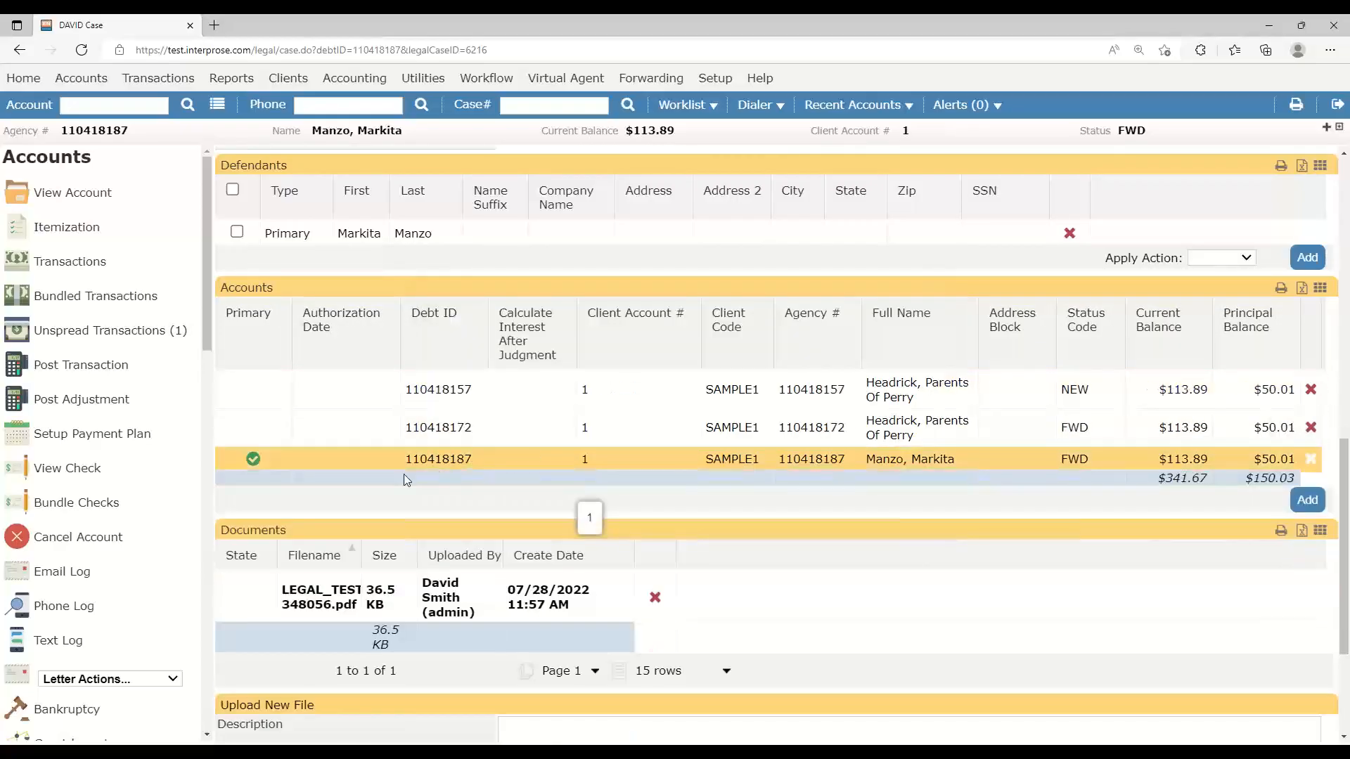
scroll(403, 478, up, 2)
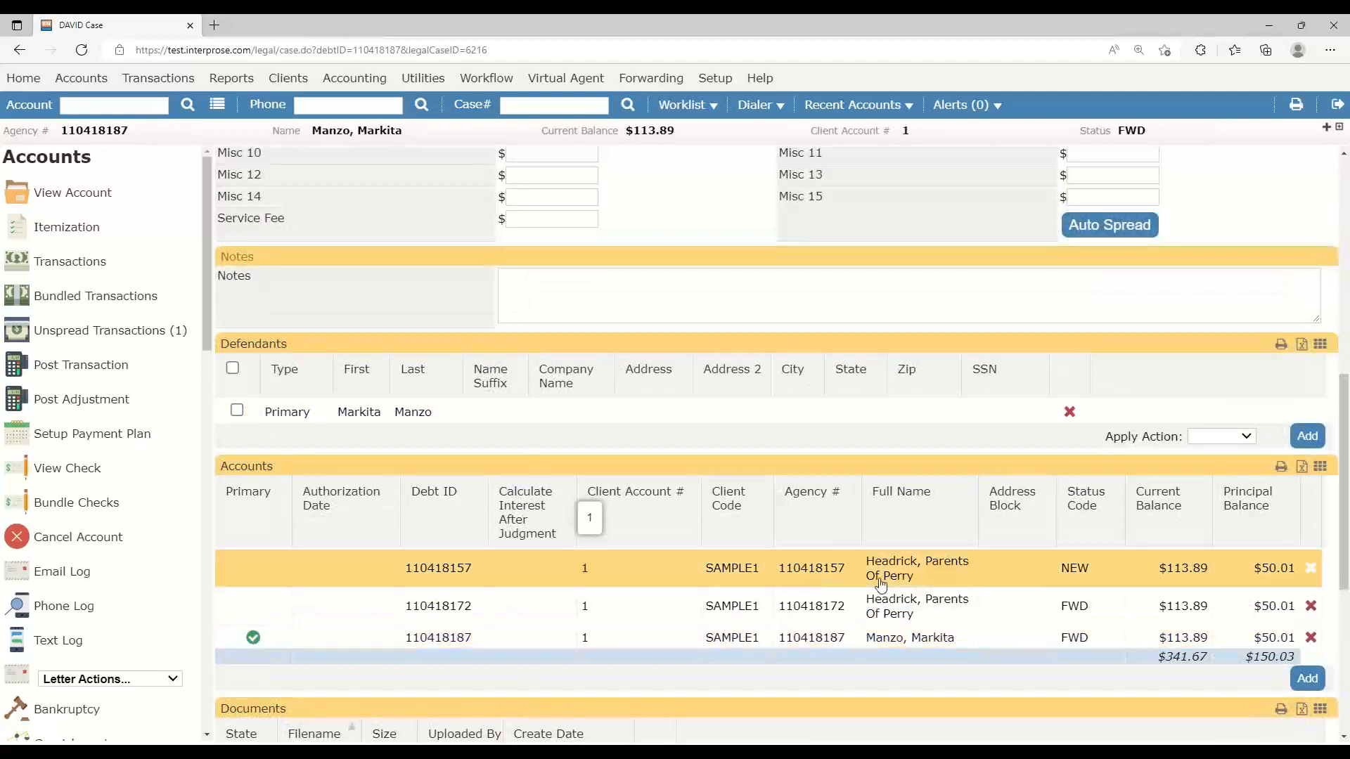
Add the first available primary defendant from Kent, CA to the case and apply the case changes
click(1308, 436)
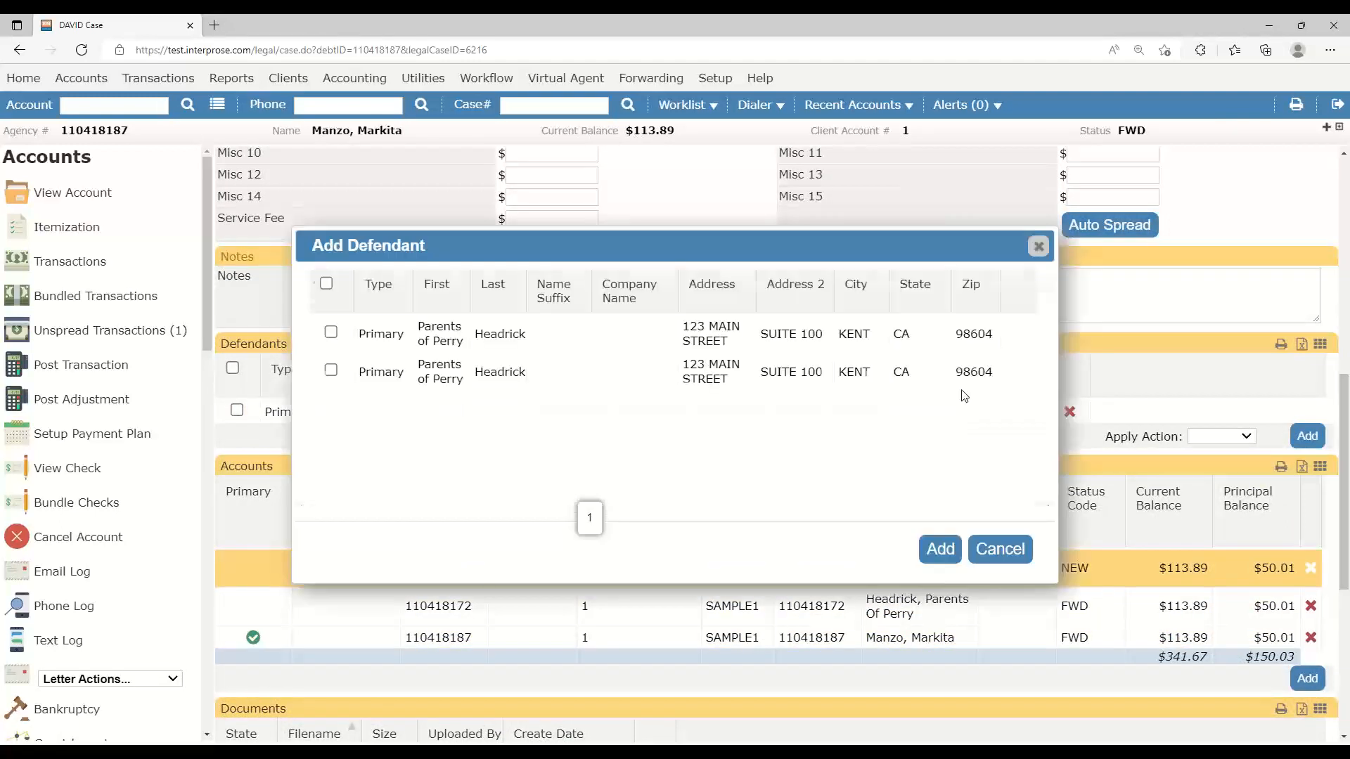
click(328, 333)
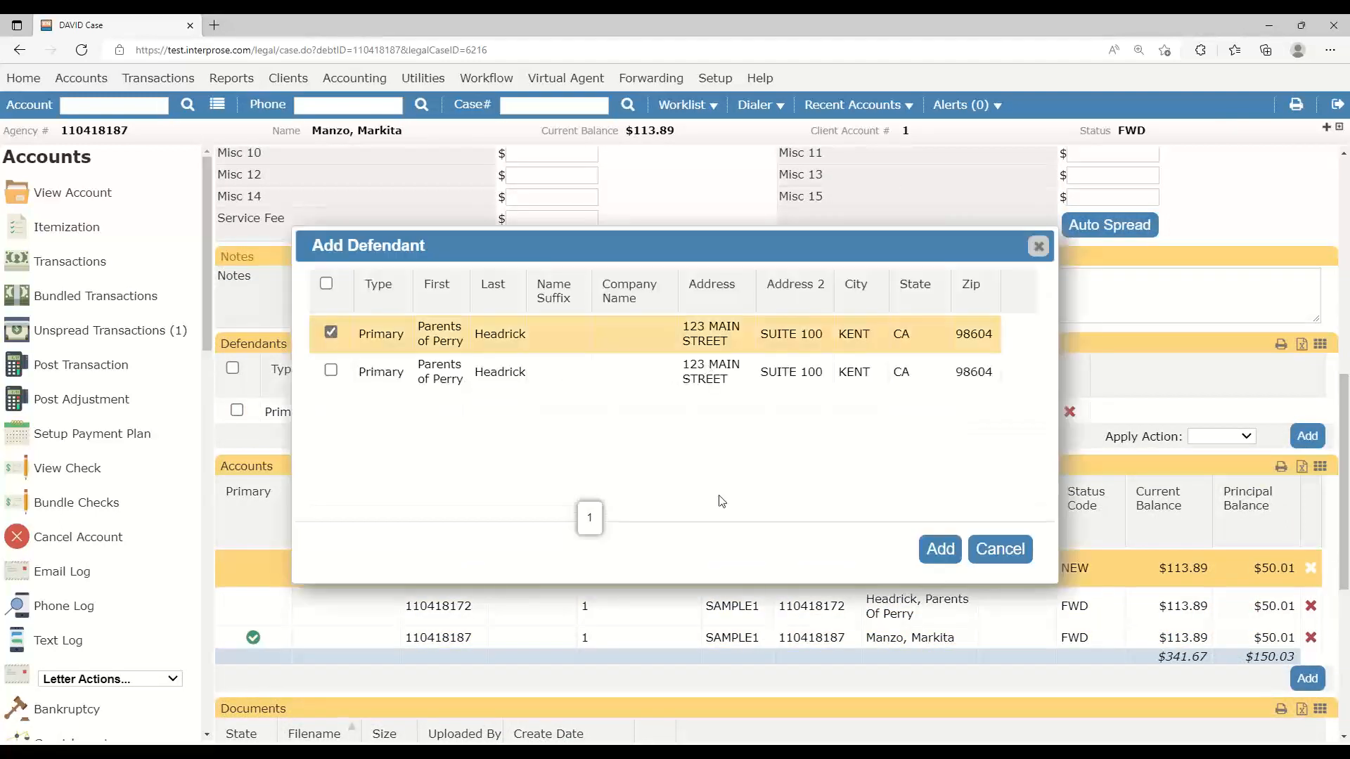
click(939, 550)
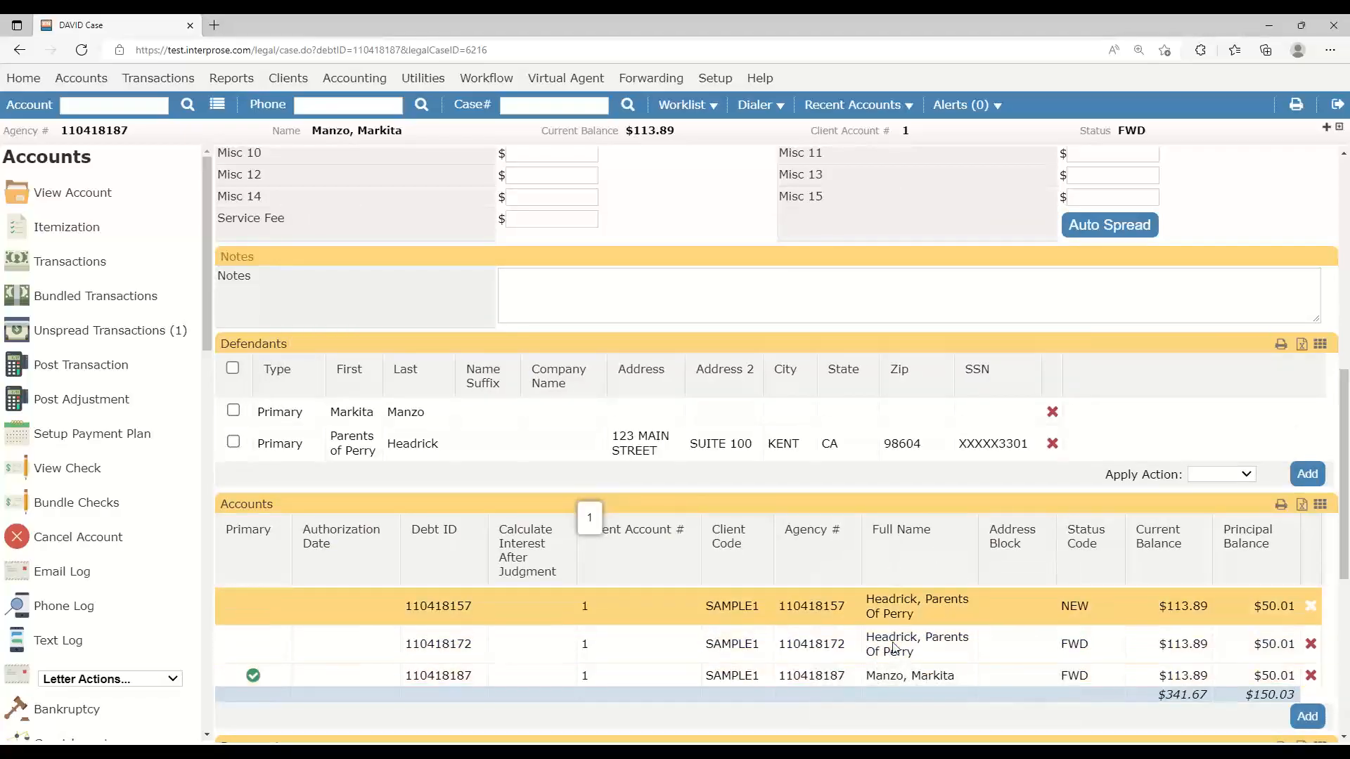
scroll(432, 450, down, 6)
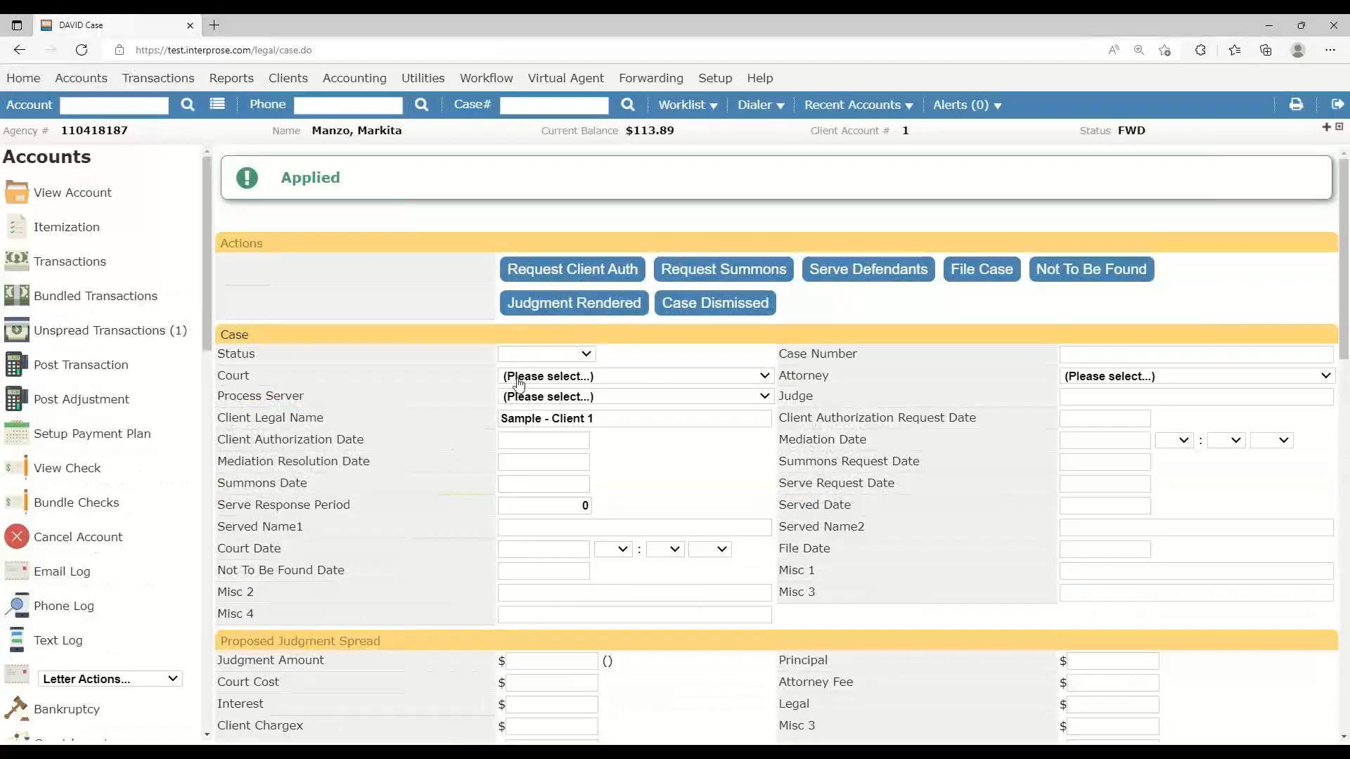
Set up a rendered judgment for client 4450 (SPRADLIN HOME SALES/JUDGMENTS) with result AGREED_JUDGMENT, and confirm the bucket assignment
click(571, 304)
click(799, 495)
click(580, 200)
click(594, 226)
click(1094, 223)
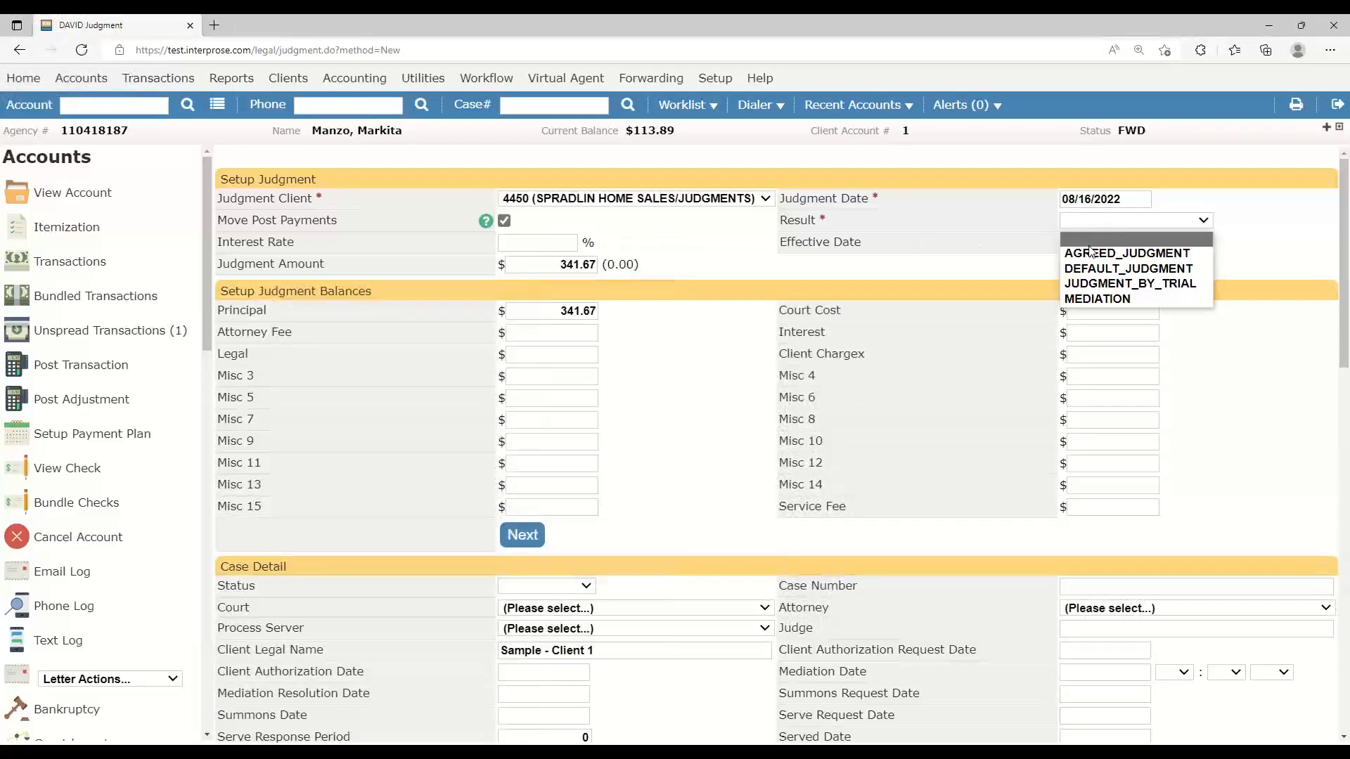
click(1091, 253)
click(522, 536)
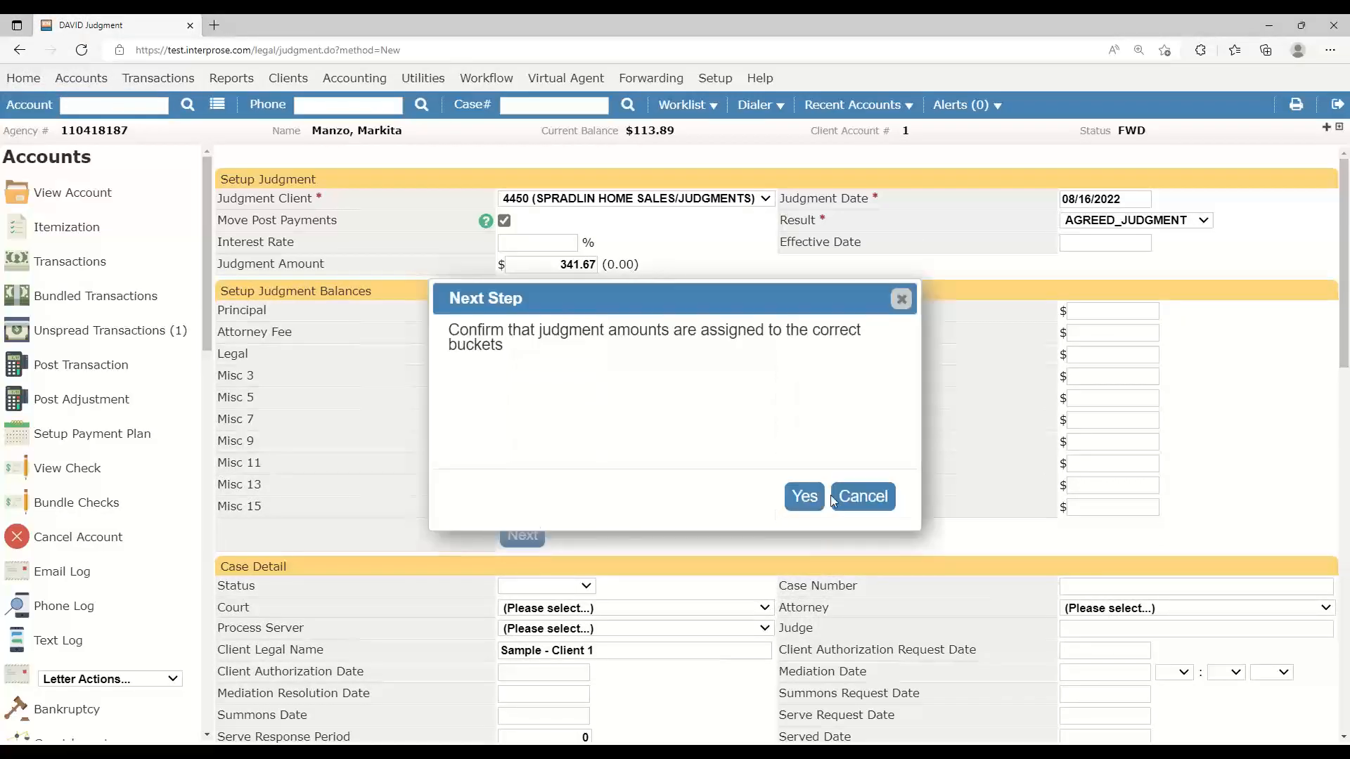
click(802, 495)
Review the judgment spread across the three accounts, then spread the judgment and confirm the accounts and buckets
scroll(386, 506, down, 8)
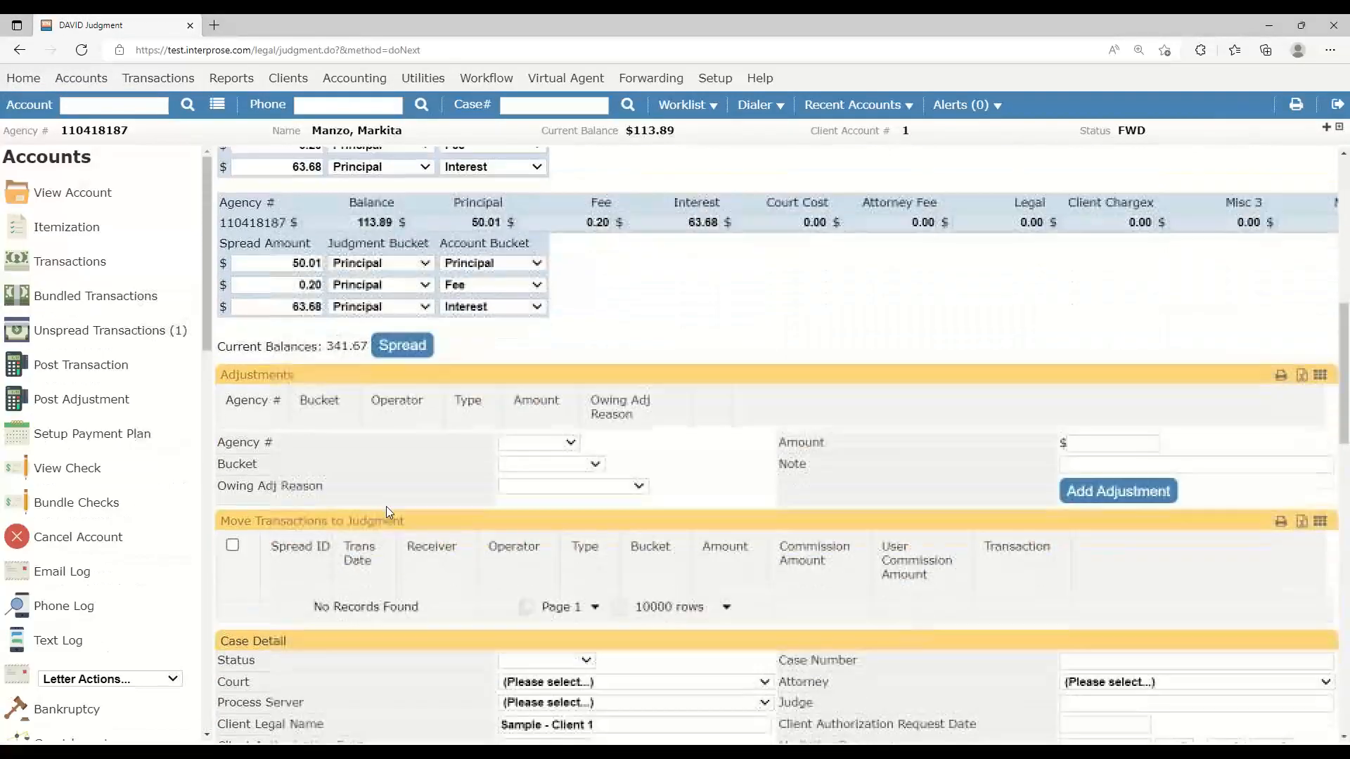
scroll(386, 506, up, 4)
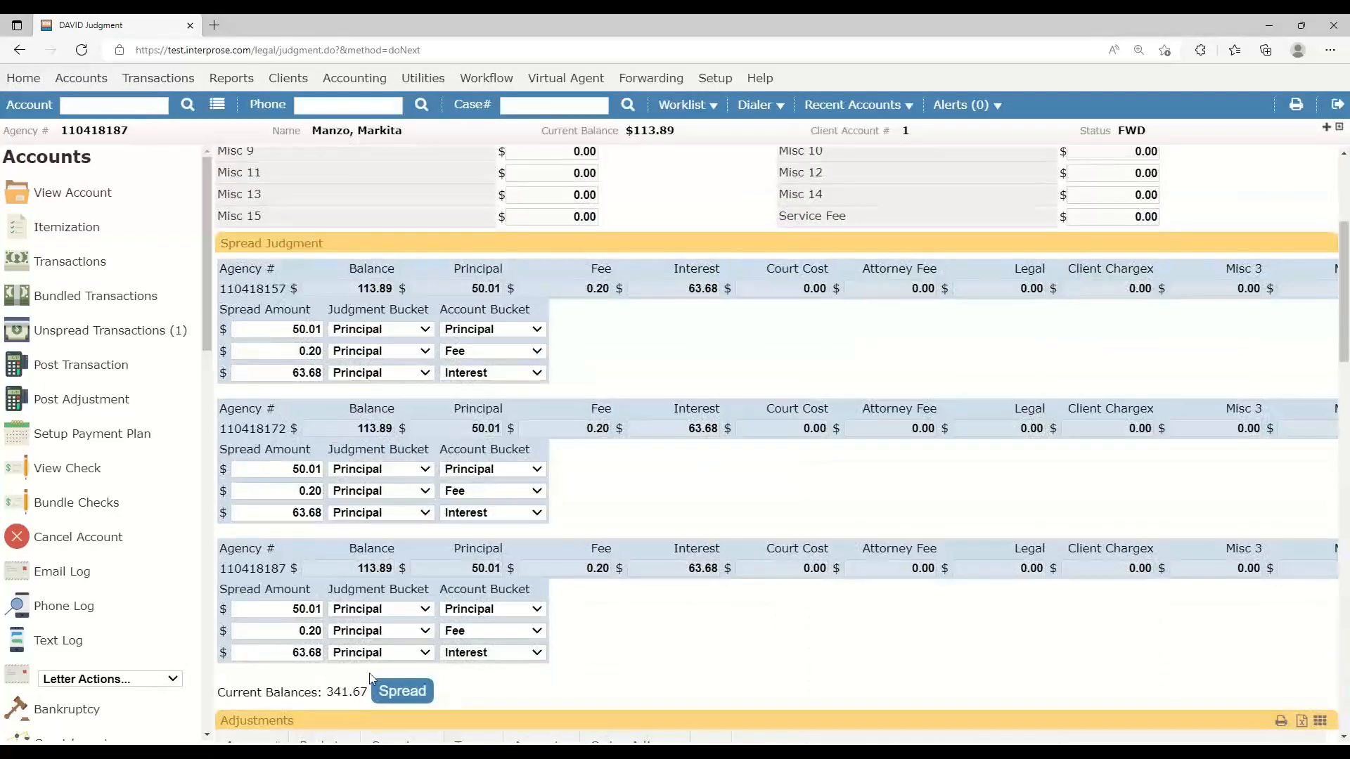
click(403, 693)
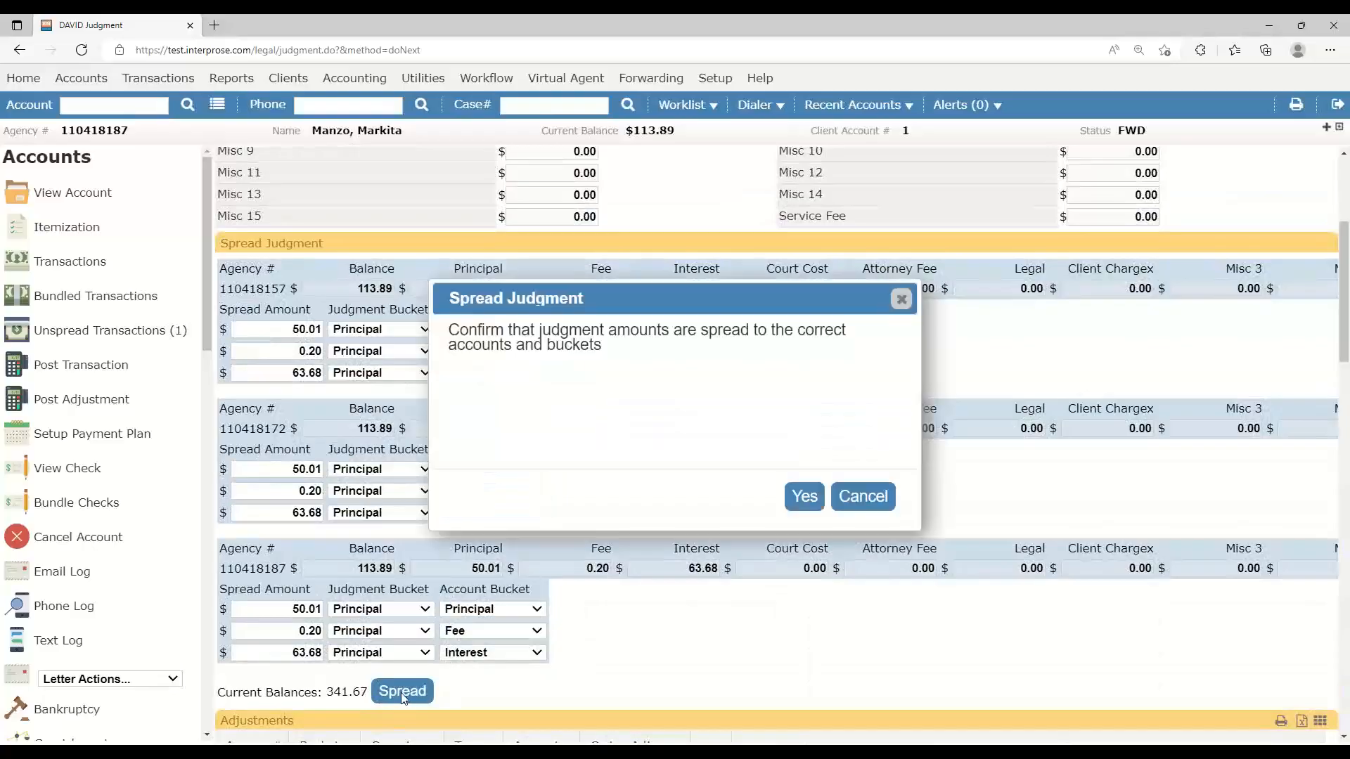
click(800, 495)
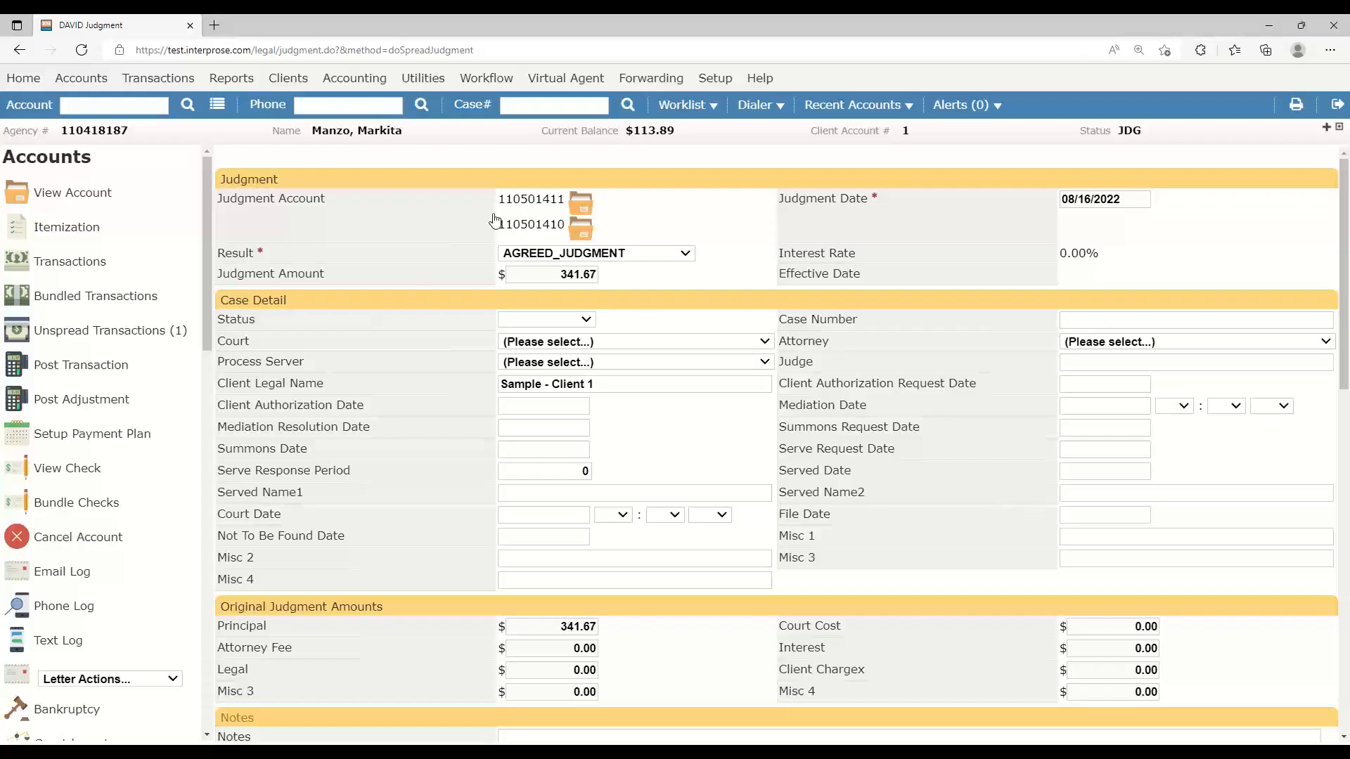
View the judgment accounts of both defendants through the judgment links and return to the judgment details
click(532, 201)
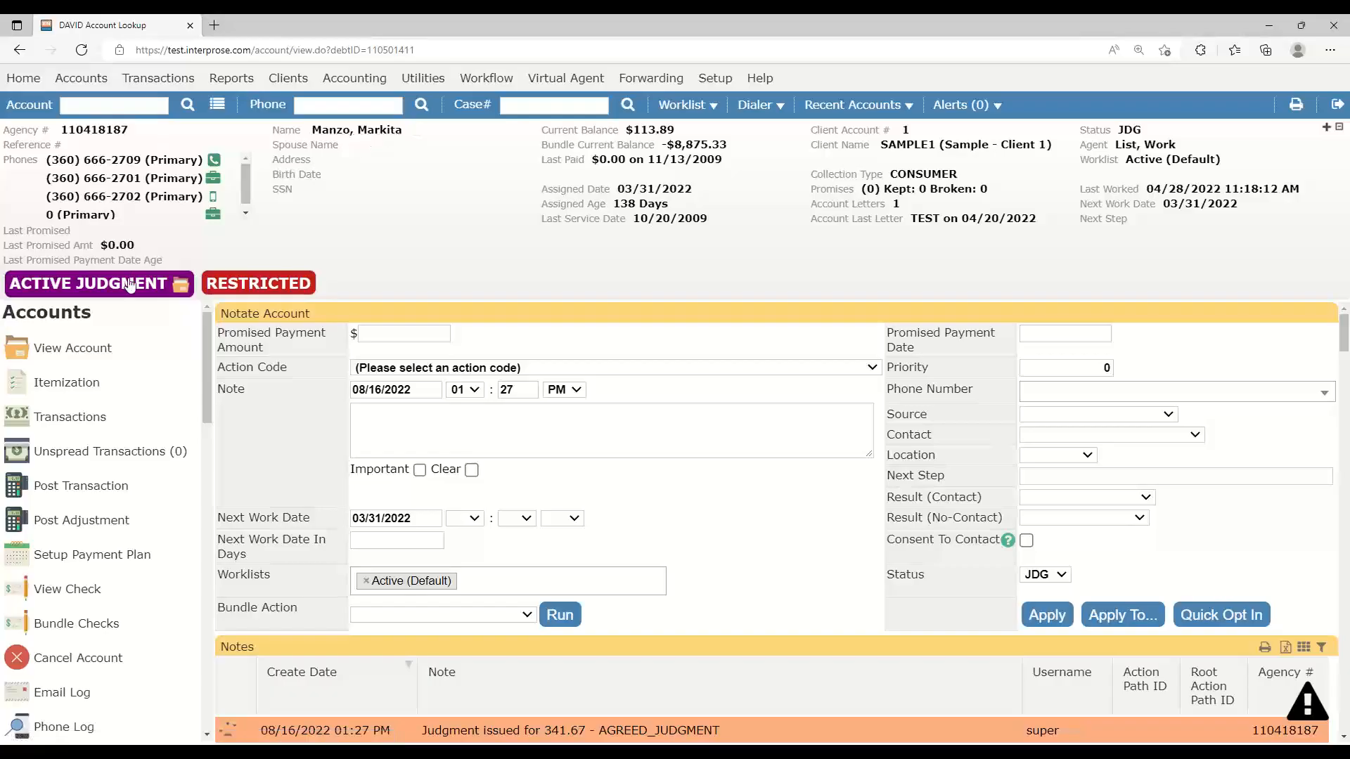
drag(132, 284, 328, 209)
click(180, 284)
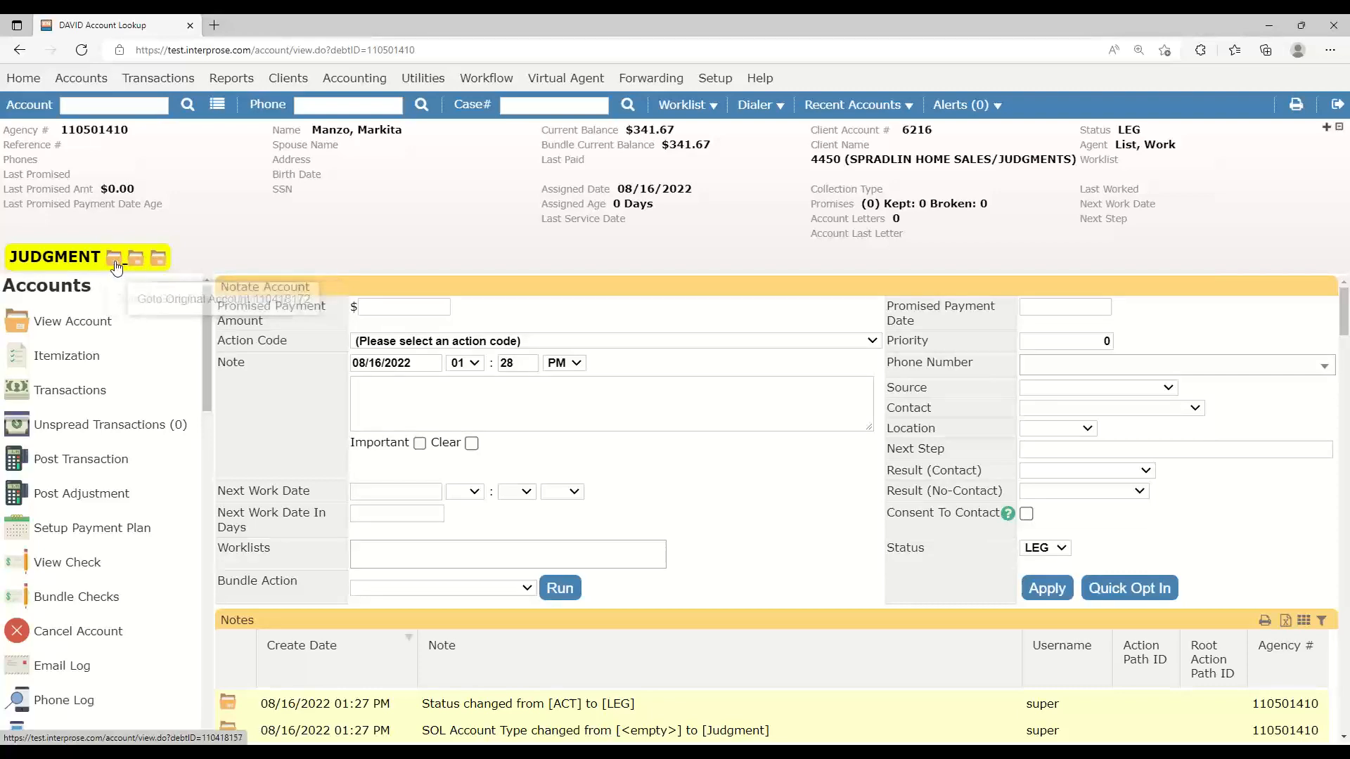
click(86, 263)
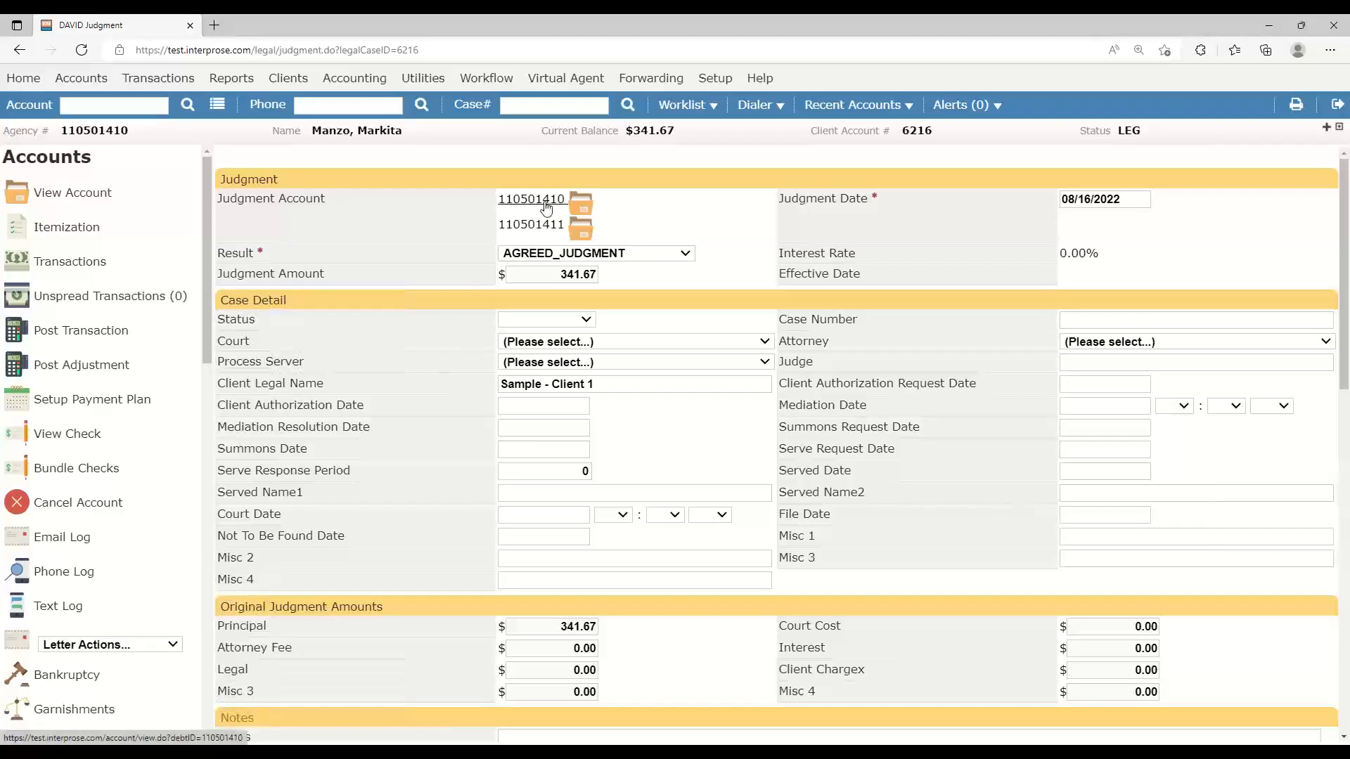
click(542, 226)
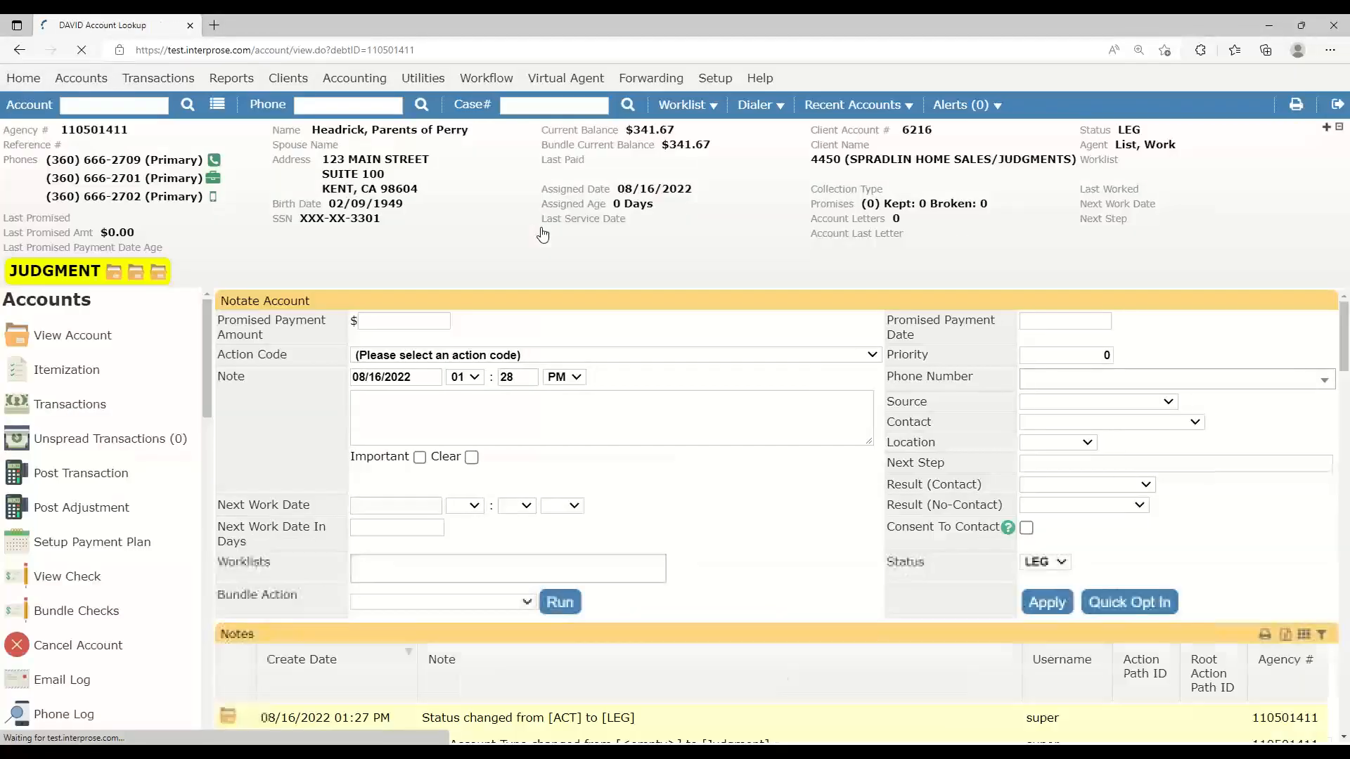
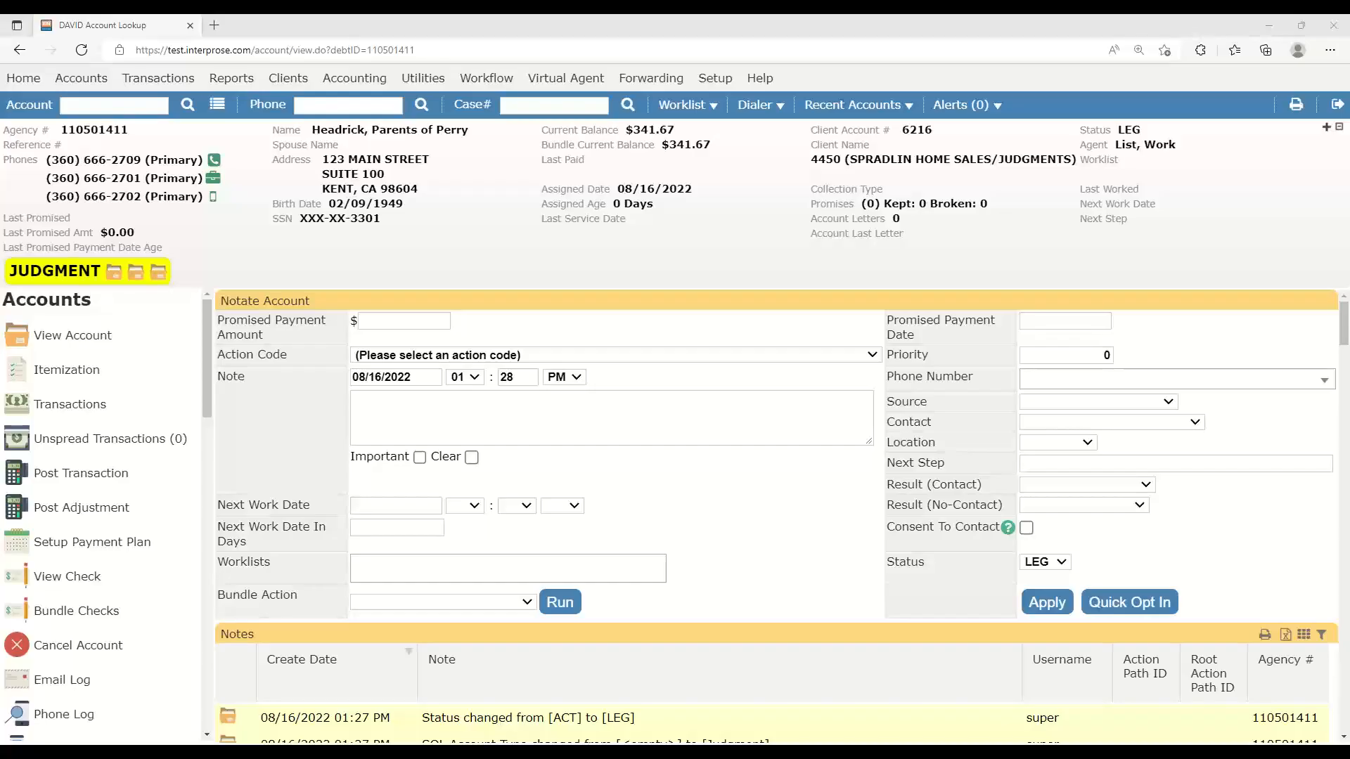
click(49, 277)
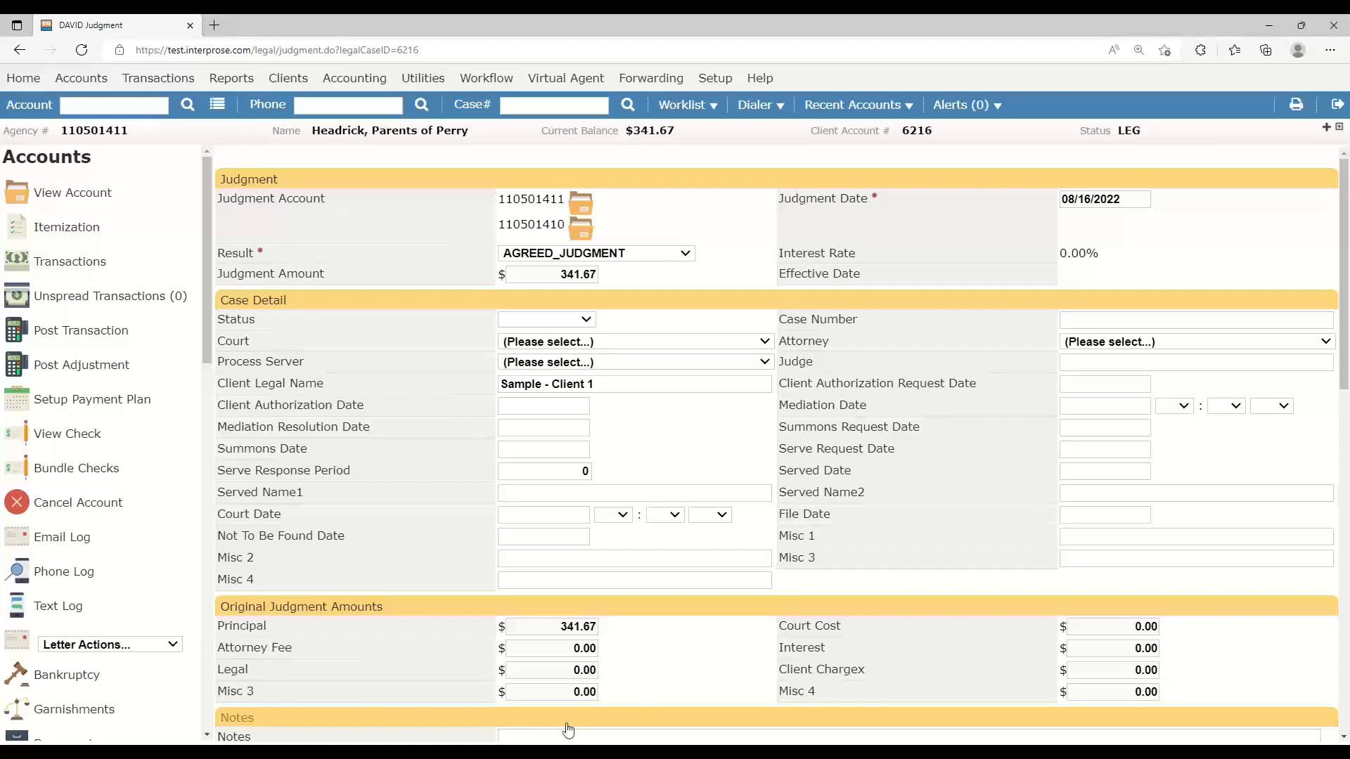
Switch to ValidationNoticeTemplate.odt in LibreOffice Writer and look through the merge fields of the legalCaseAccount table
click(563, 752)
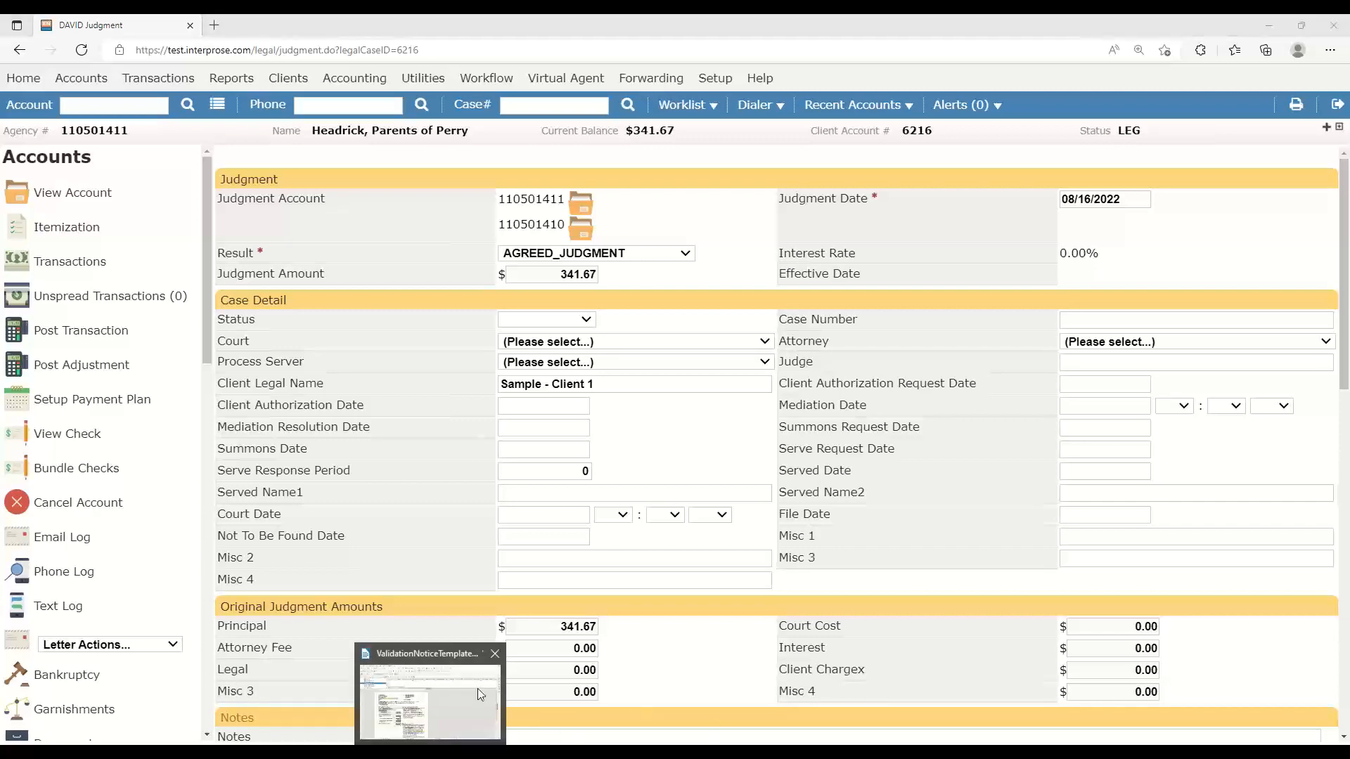
click(431, 692)
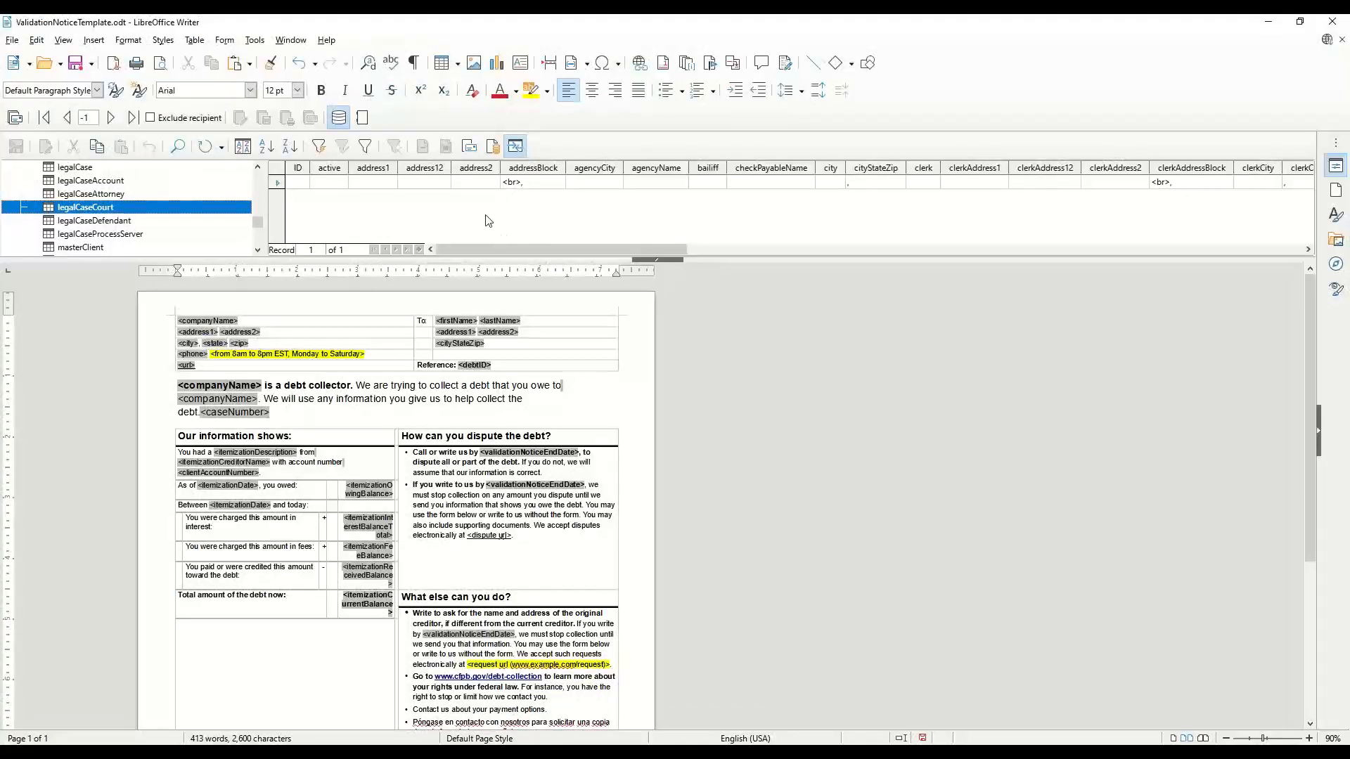
click(104, 183)
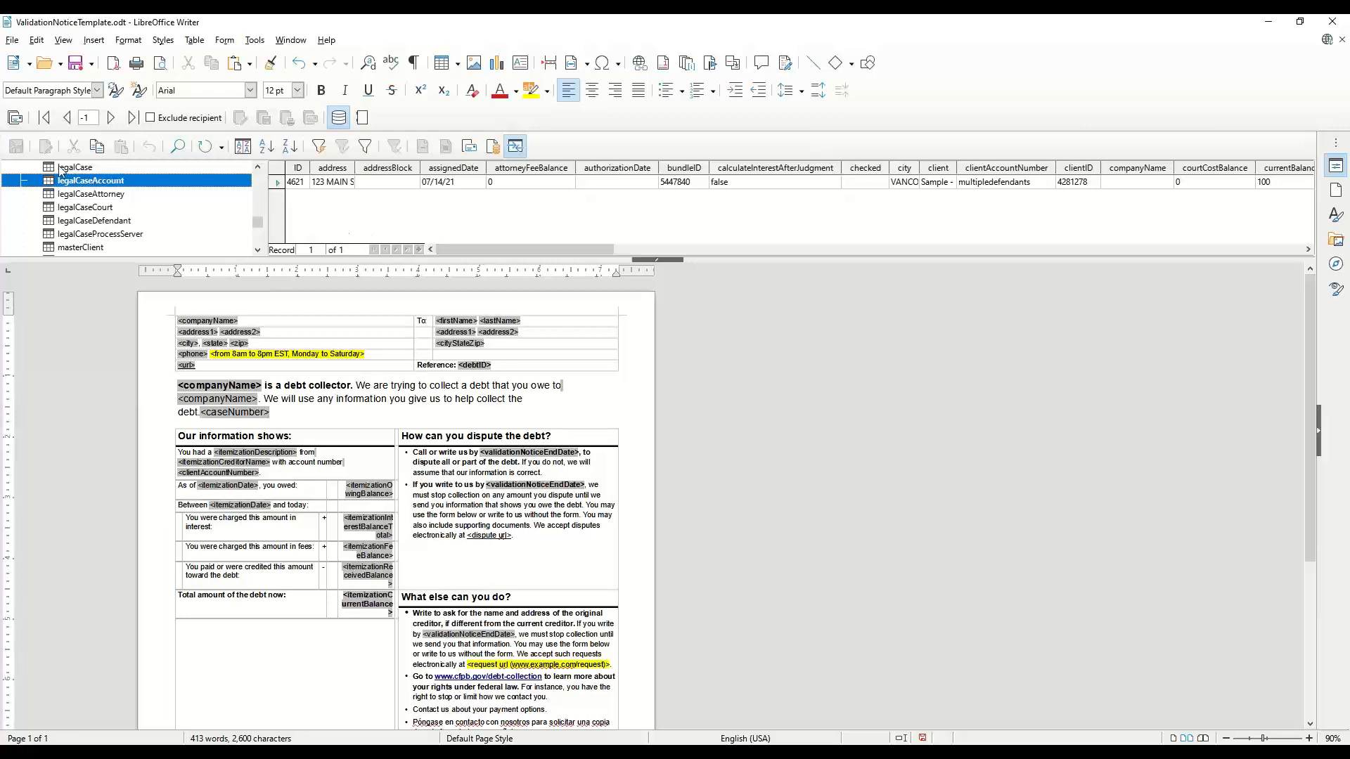
drag(487, 248, 594, 258)
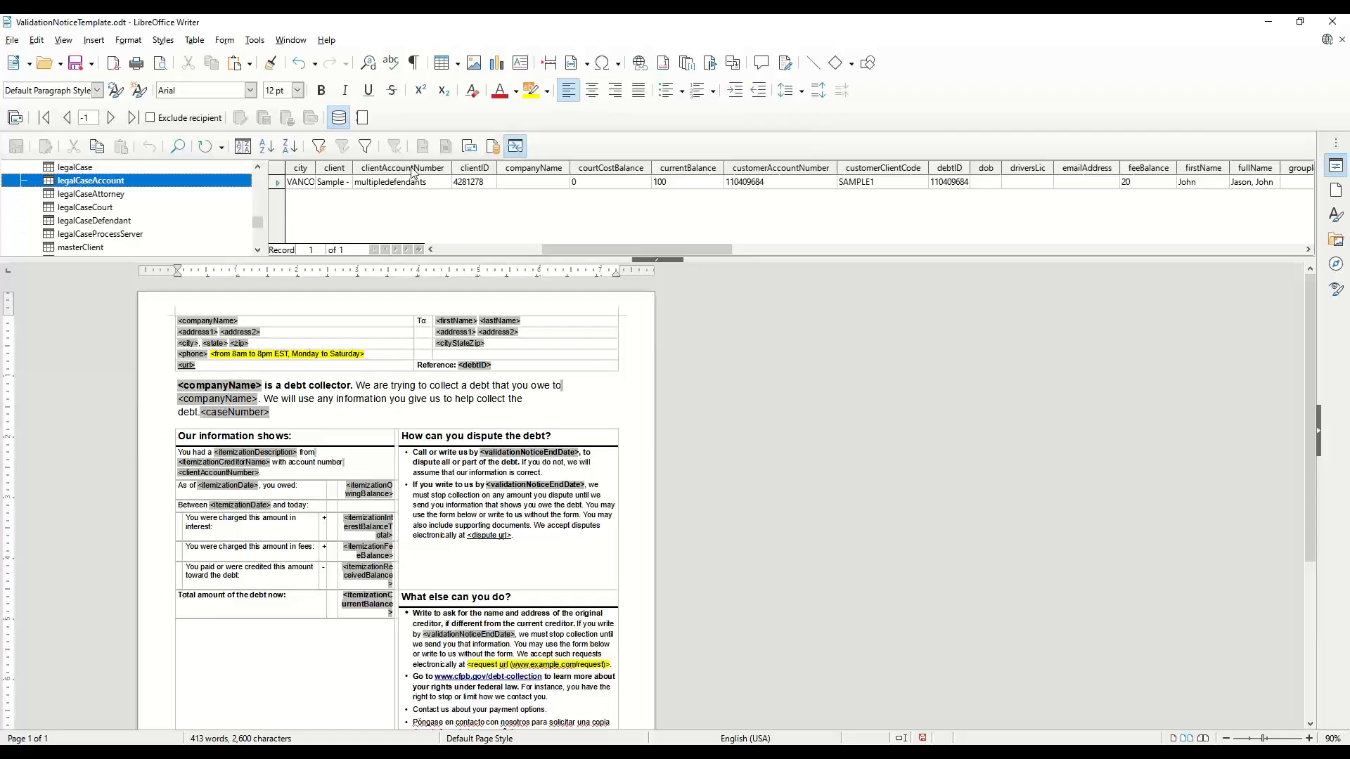
Widen the client column in the legalCaseAccount data to read the full client name, and return to the judgment page in the browser
click(345, 170)
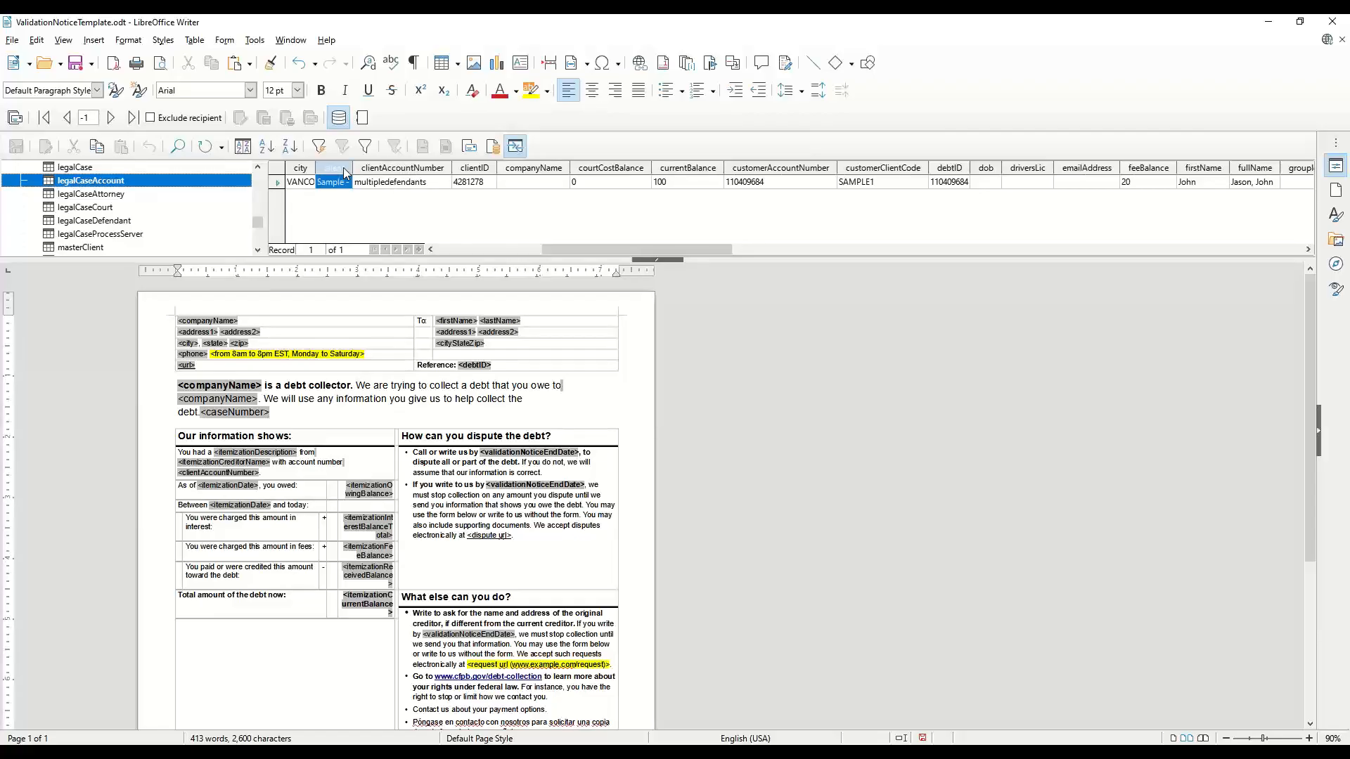
drag(351, 174, 509, 174)
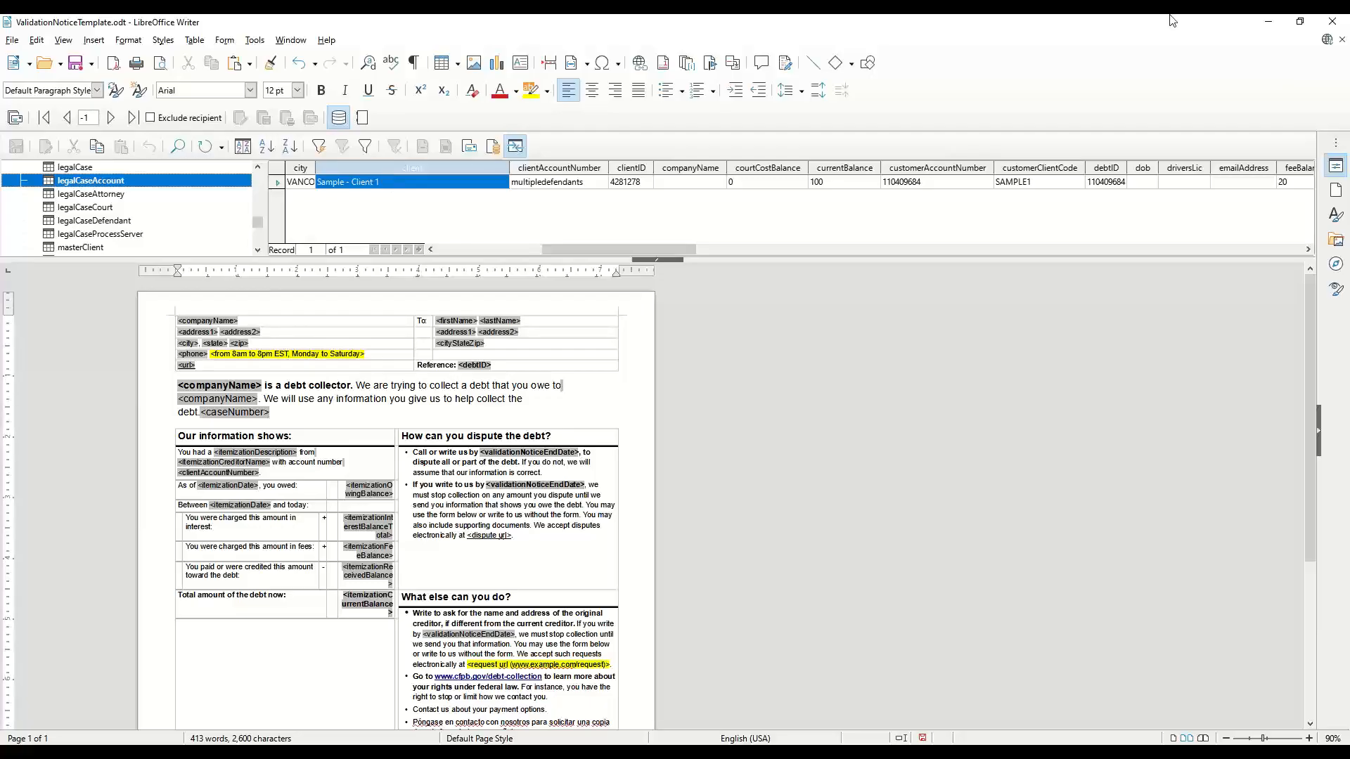
click(1266, 23)
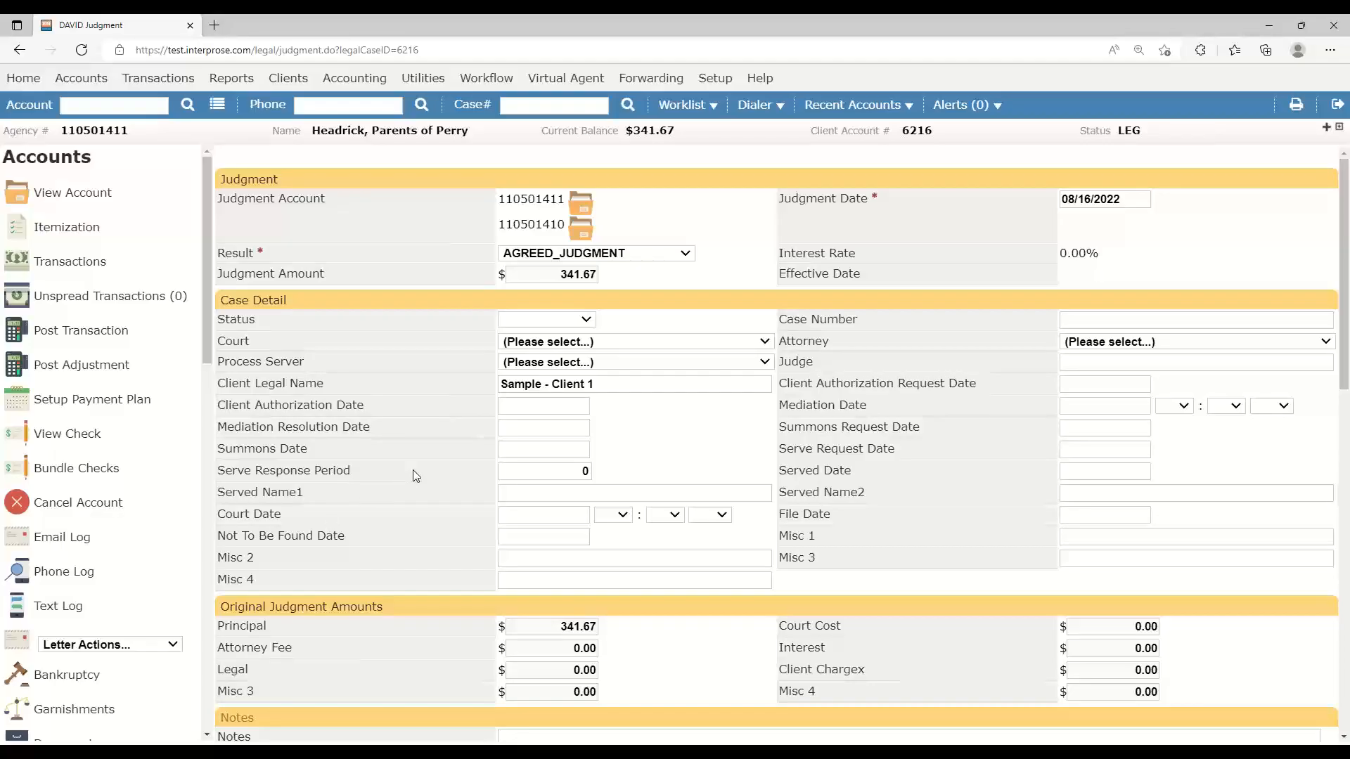
Look through the judgment's case detail, original judgment amounts, accounts, defendants and documents
scroll(412, 475, down, 5)
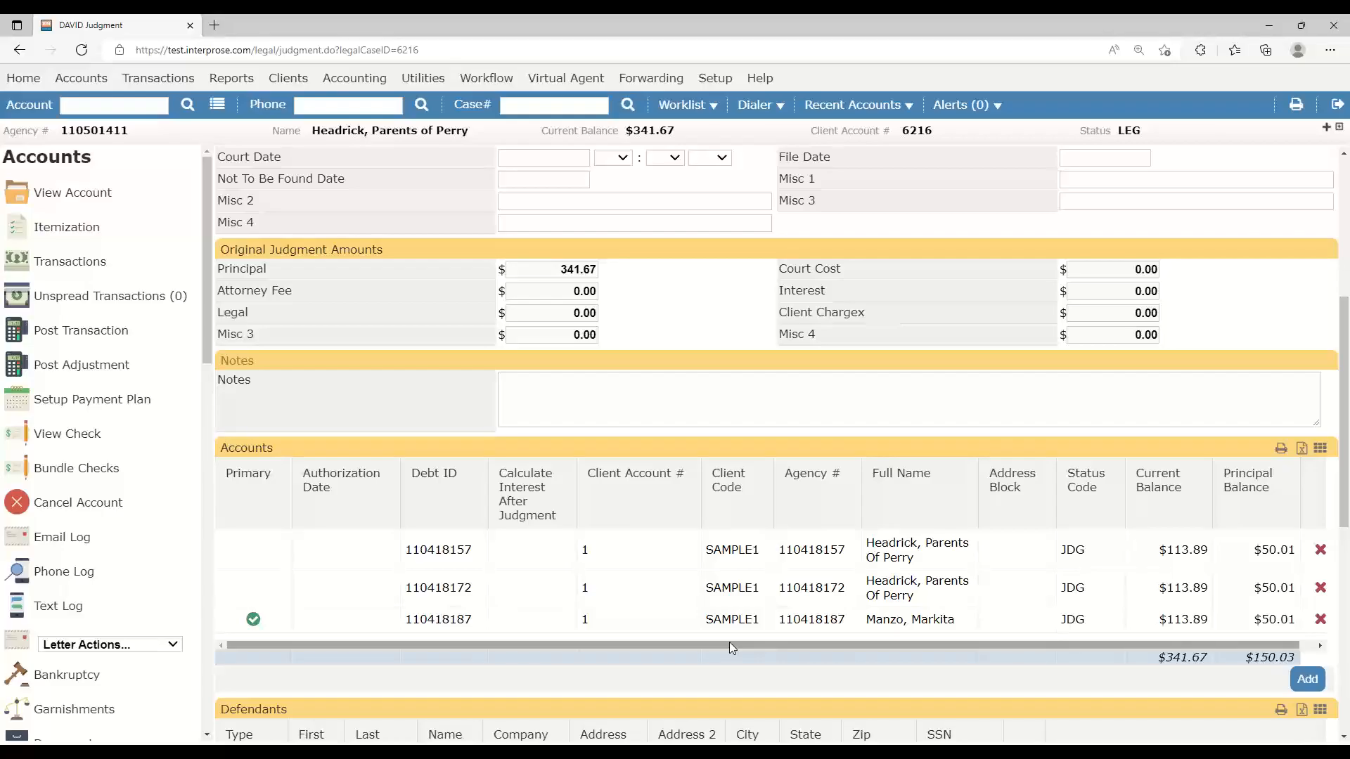
scroll(729, 645, down, 3)
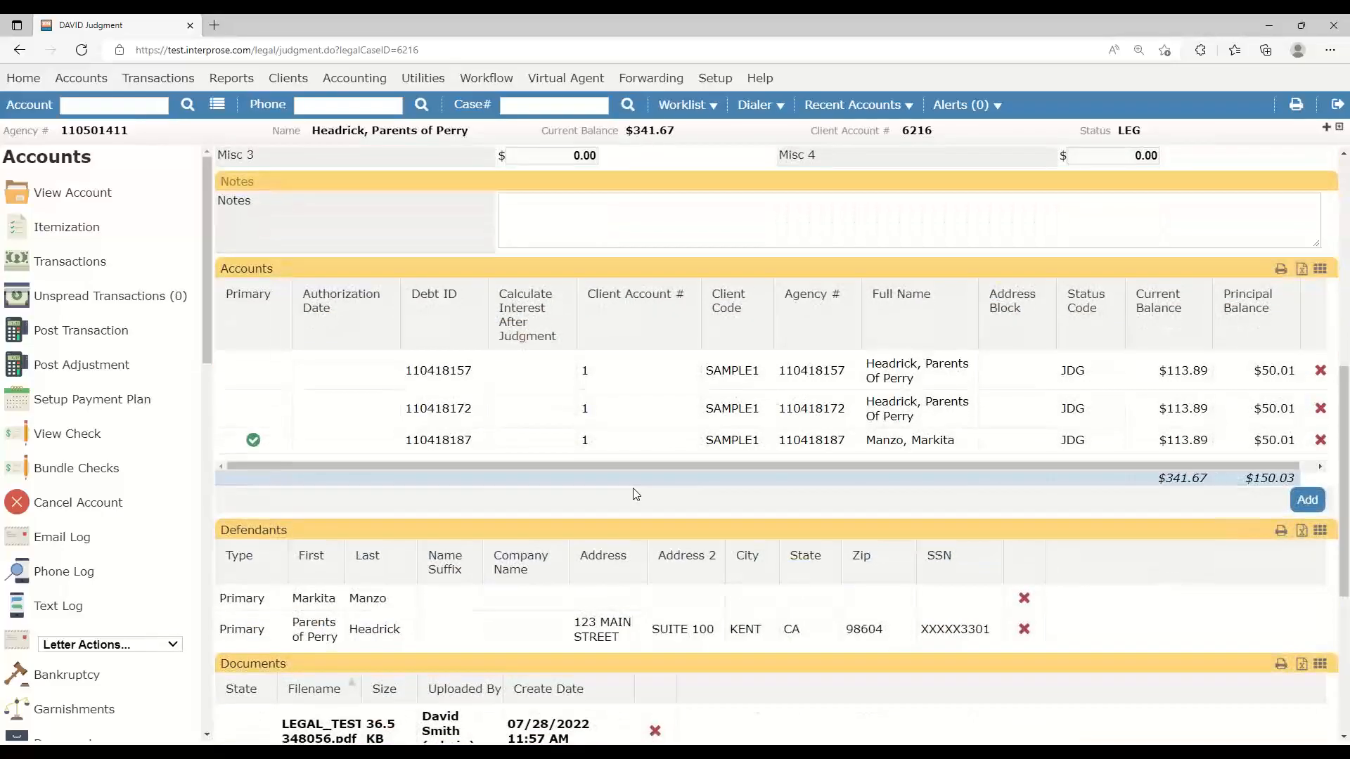
scroll(633, 488, down, 2)
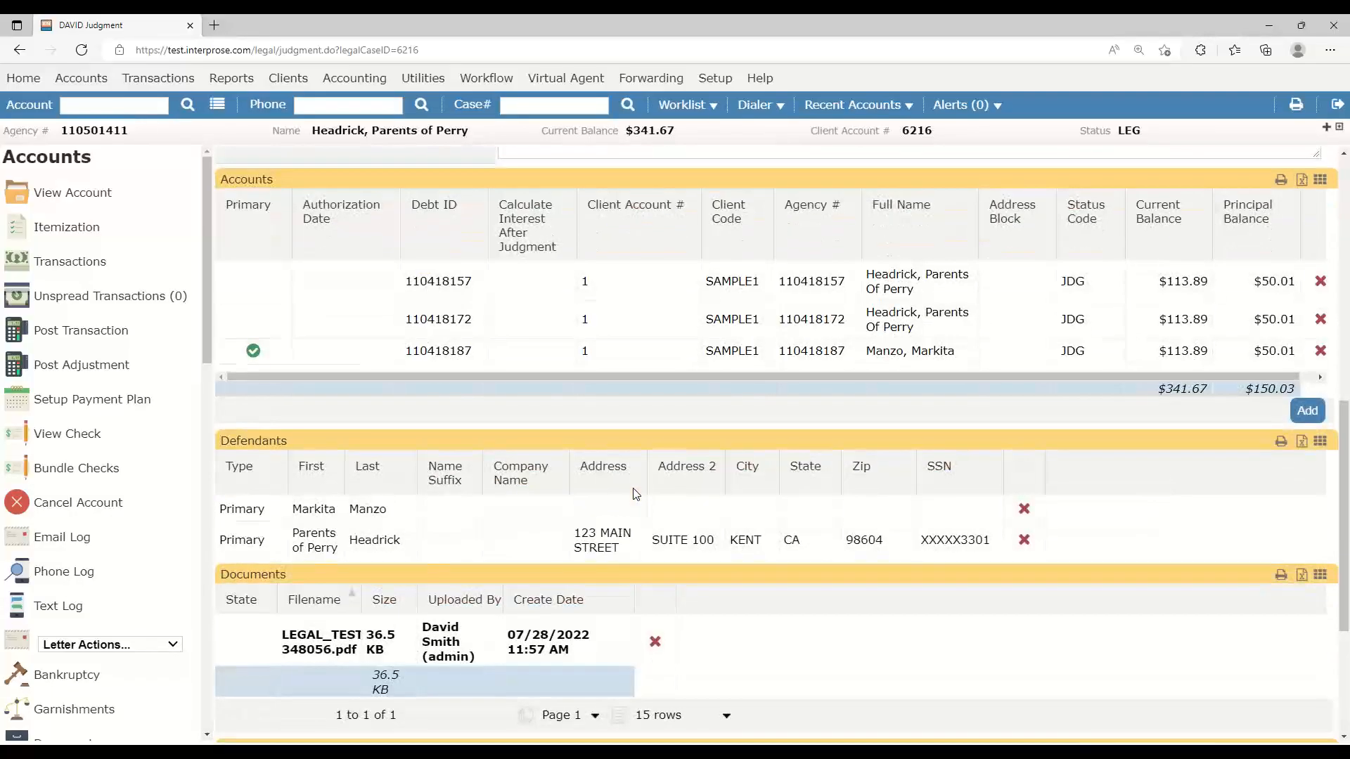
scroll(632, 488, down, 3)
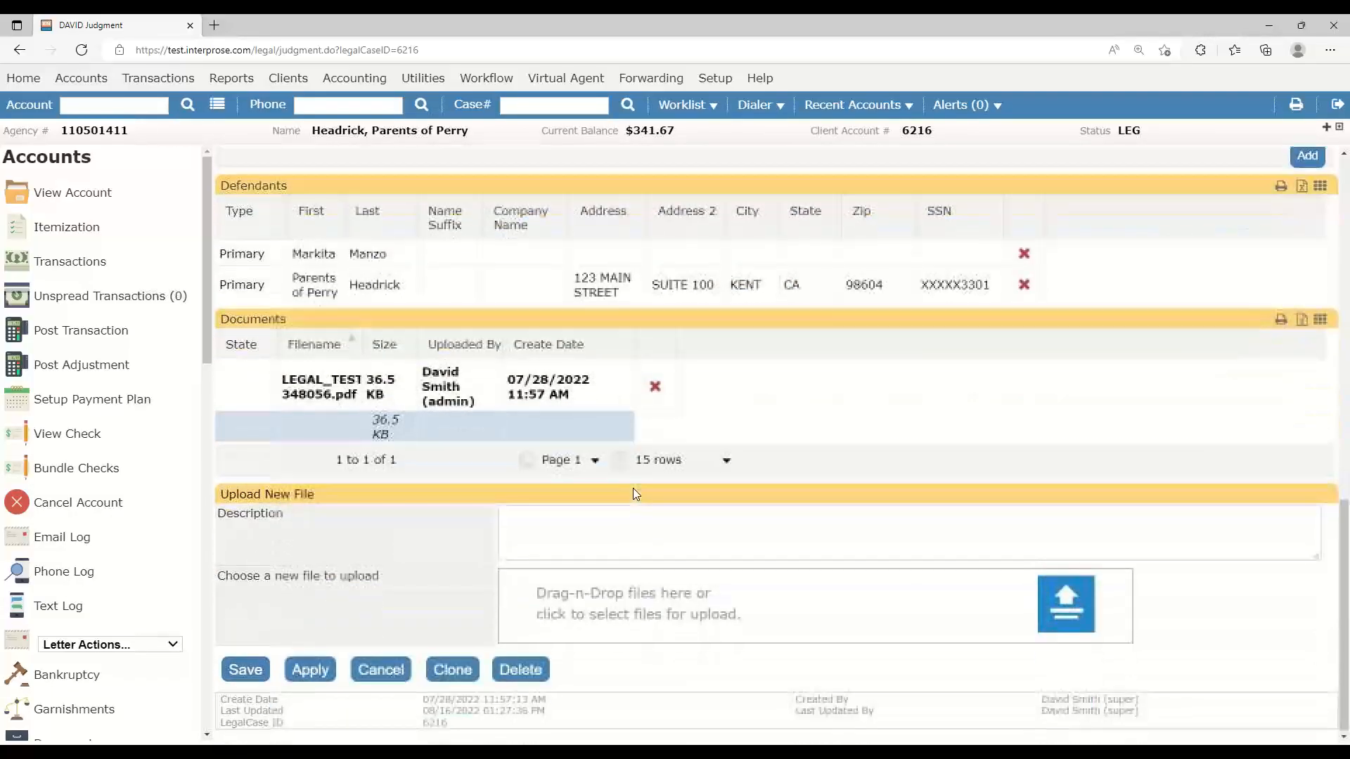
scroll(632, 488, up, 6)
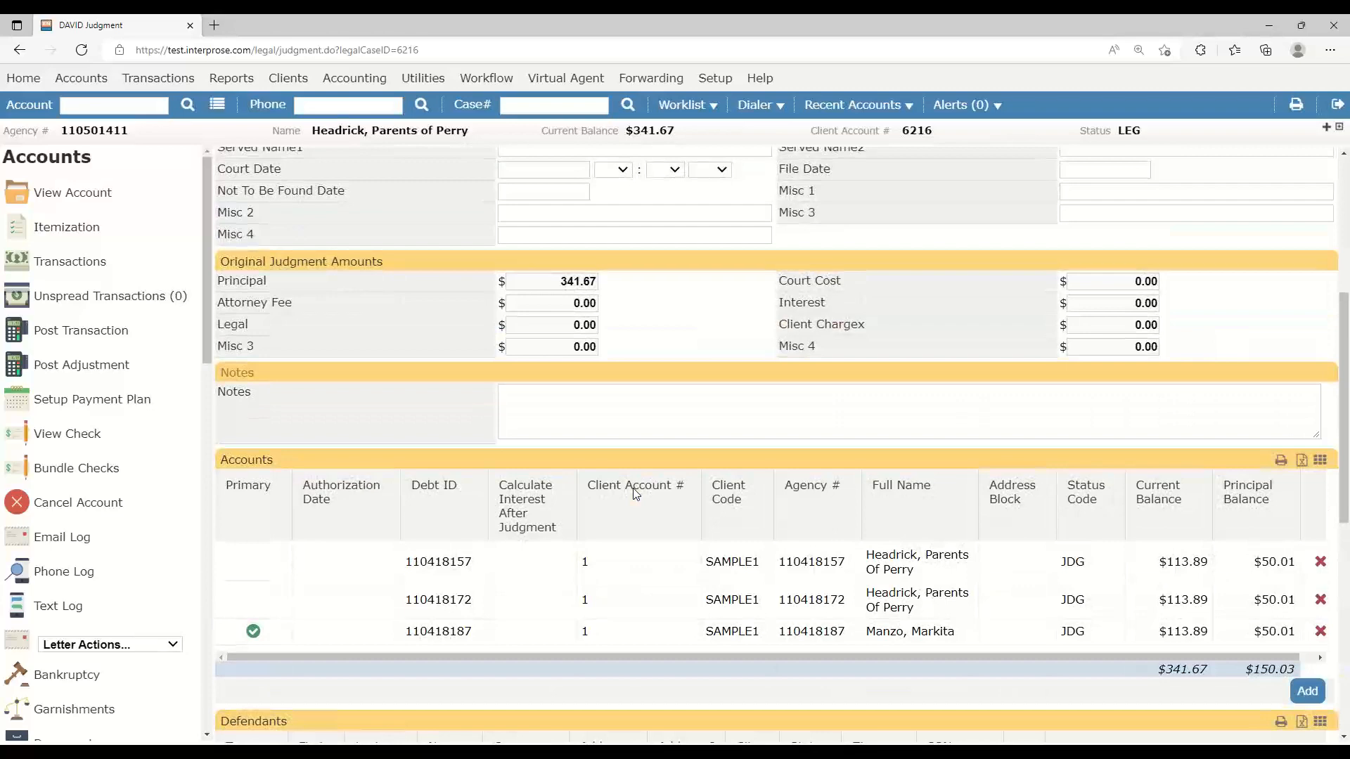
scroll(635, 494, up, 1)
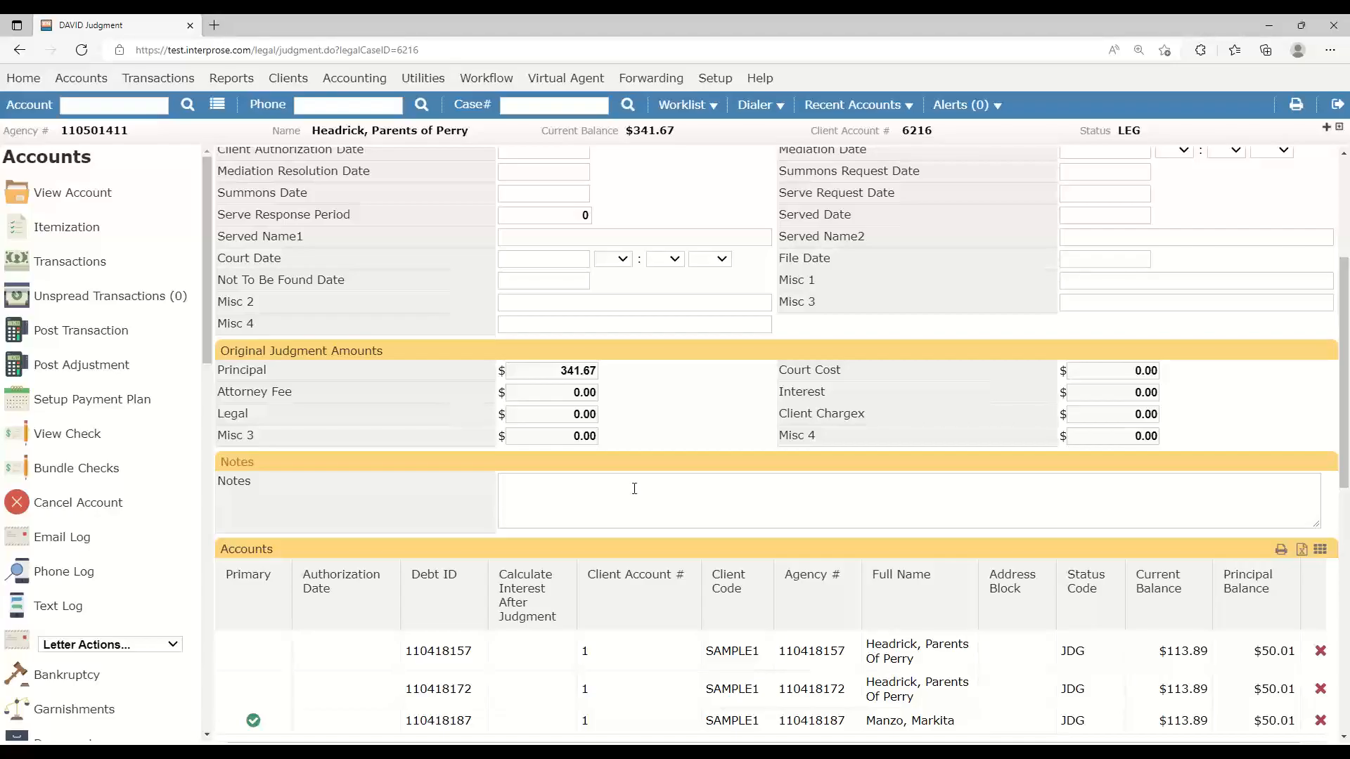
scroll(634, 488, up, 4)
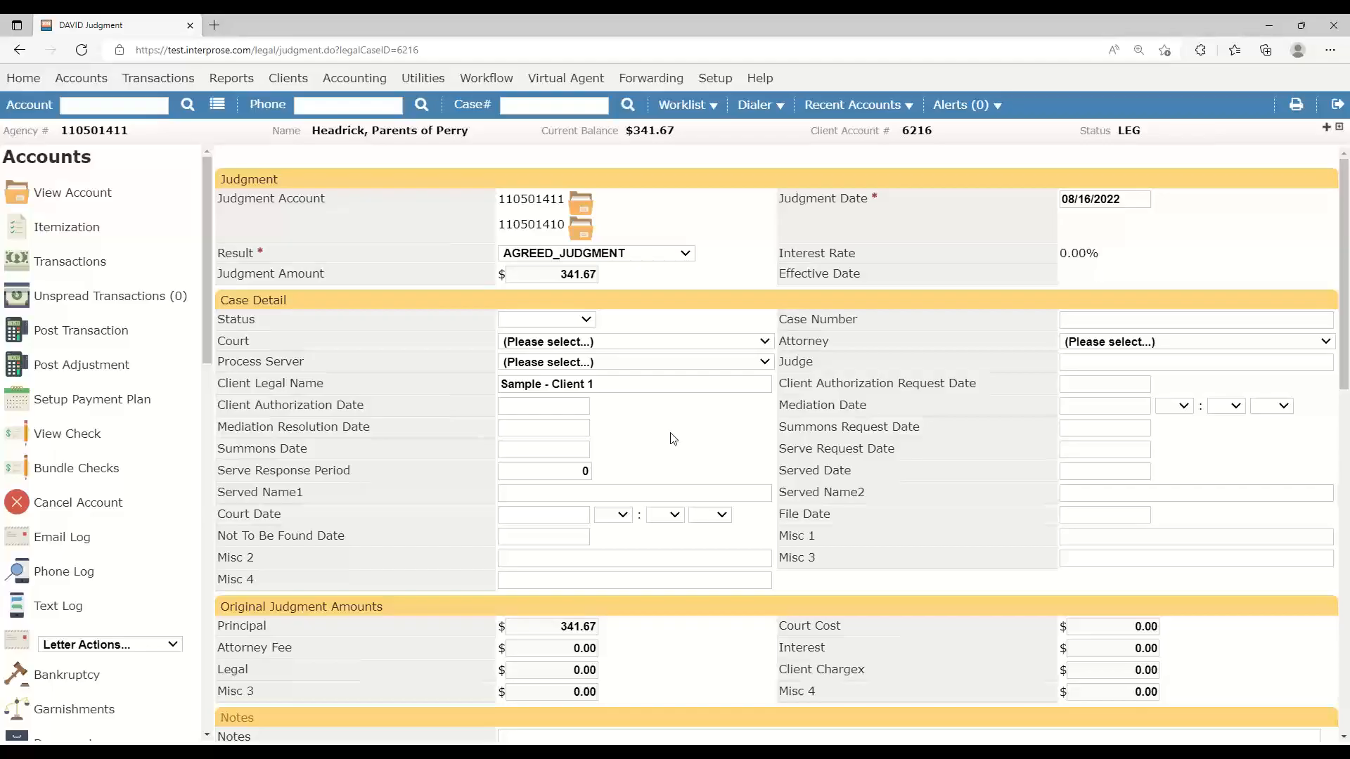
click(558, 556)
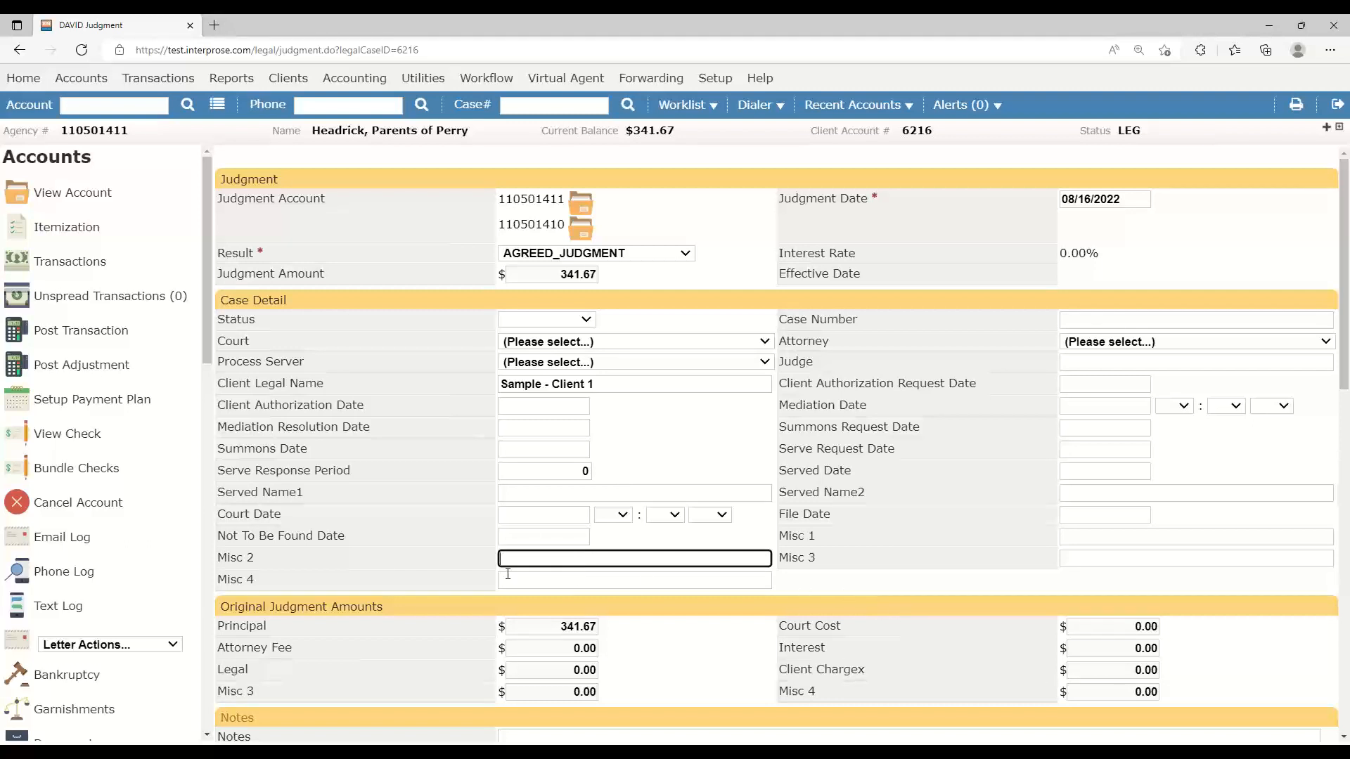
click(783, 483)
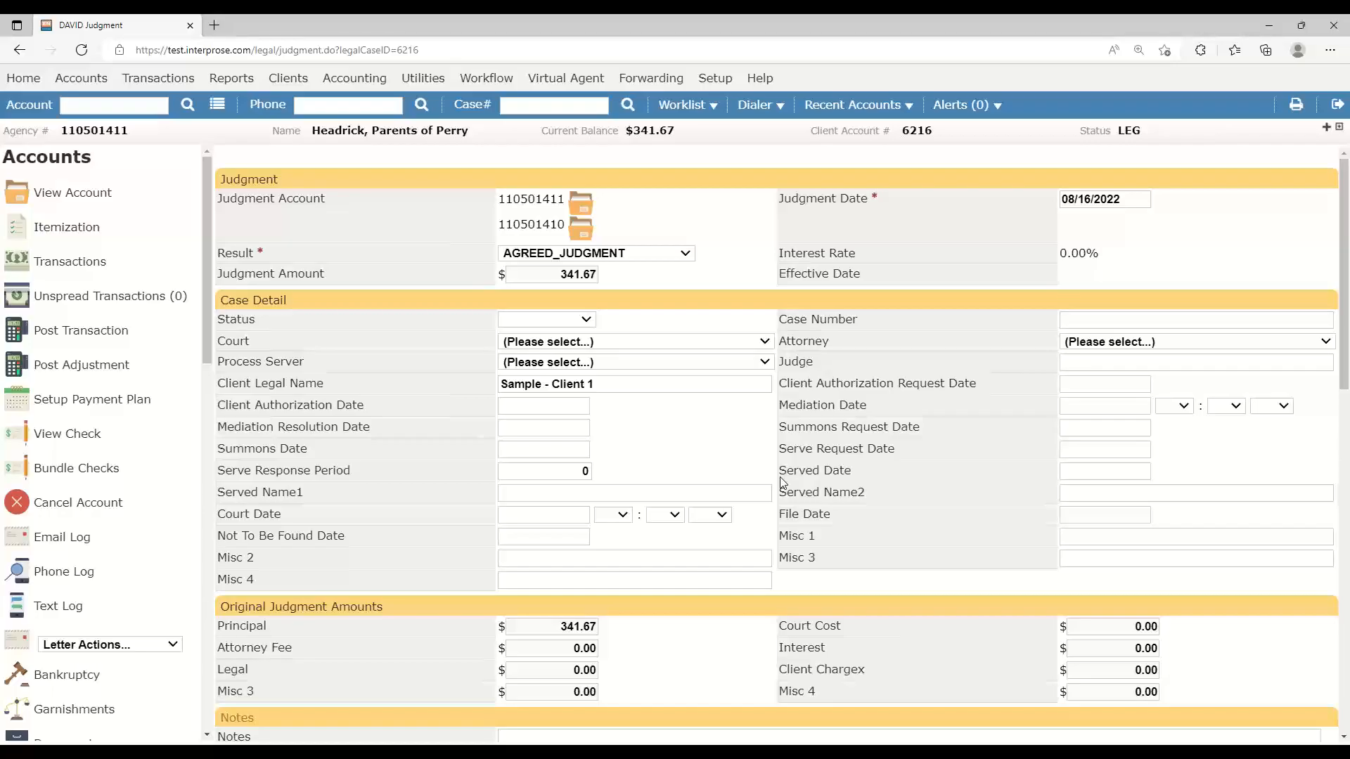
Create a new bundle group in the account setup and add Client Code as its group-by field
click(725, 76)
mouse_move(779, 171)
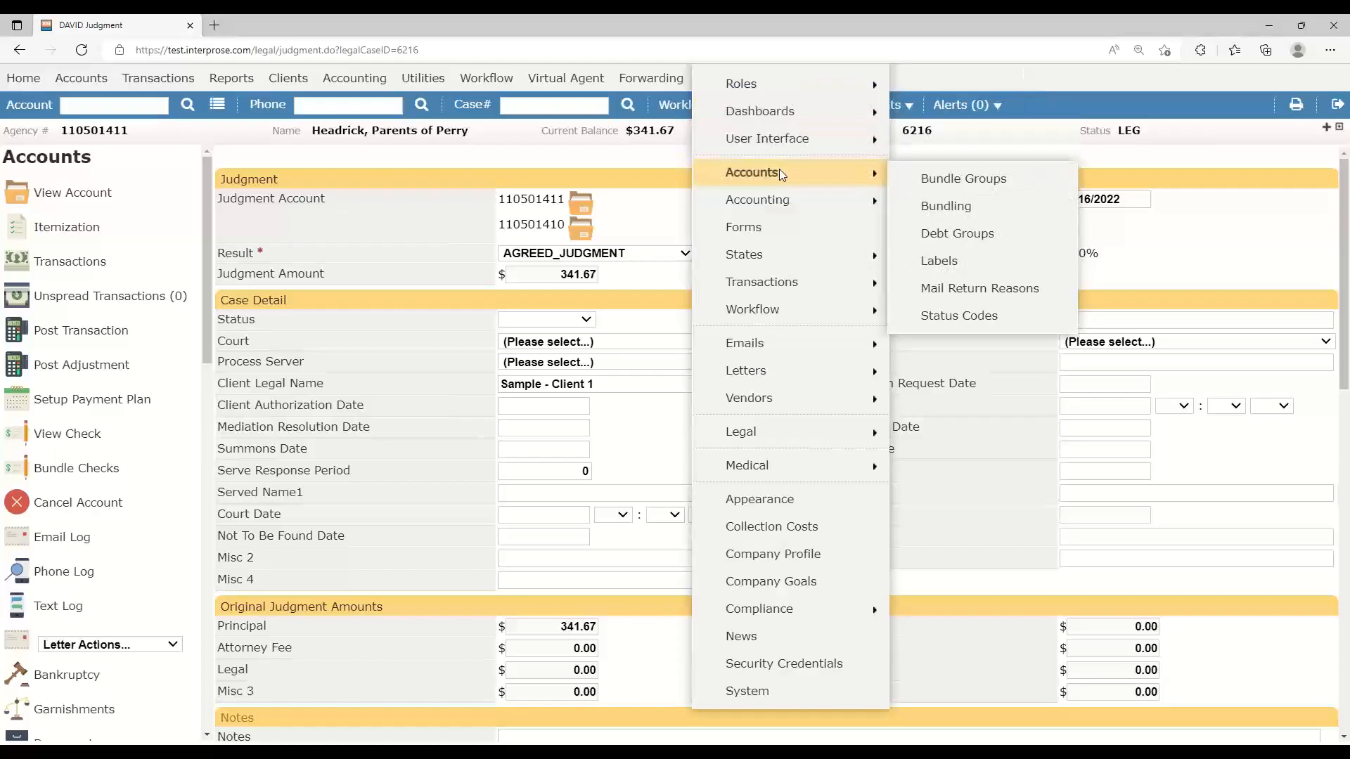
click(951, 178)
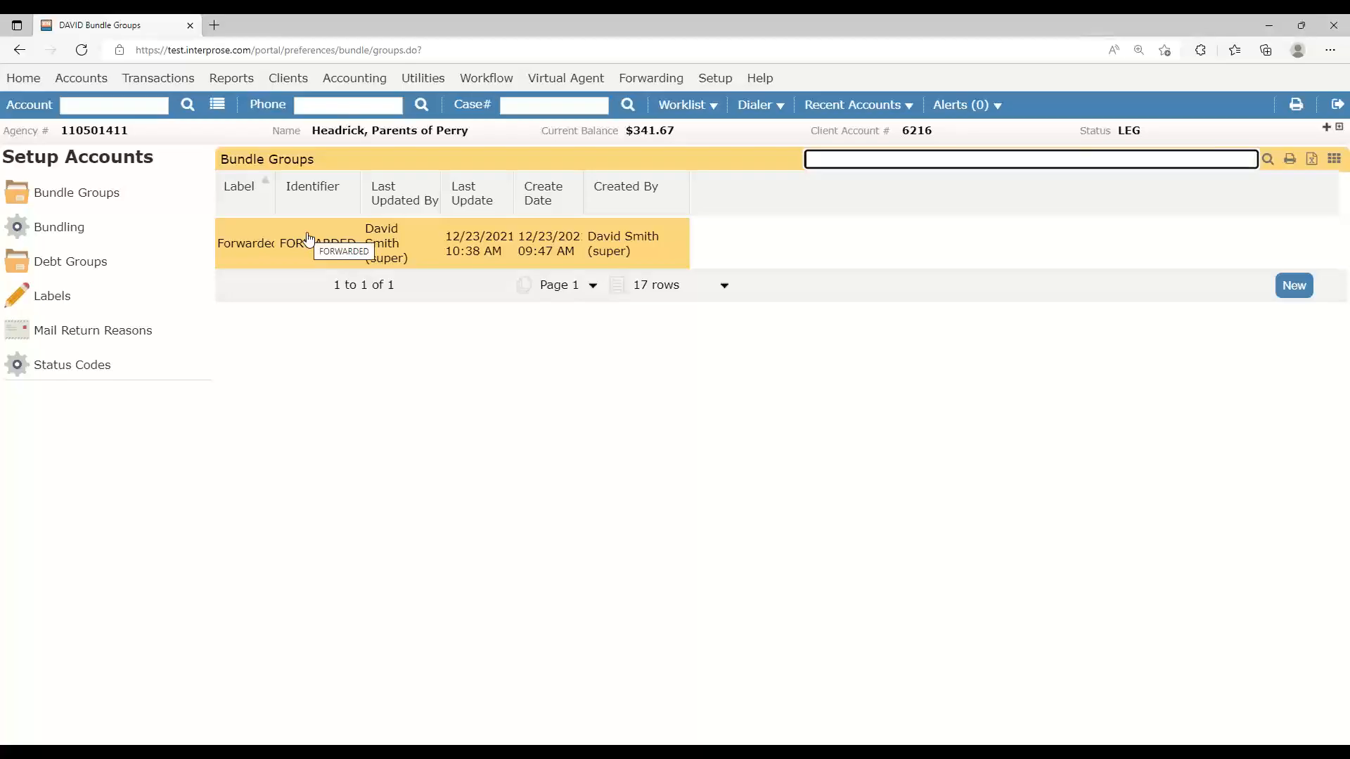
click(1294, 287)
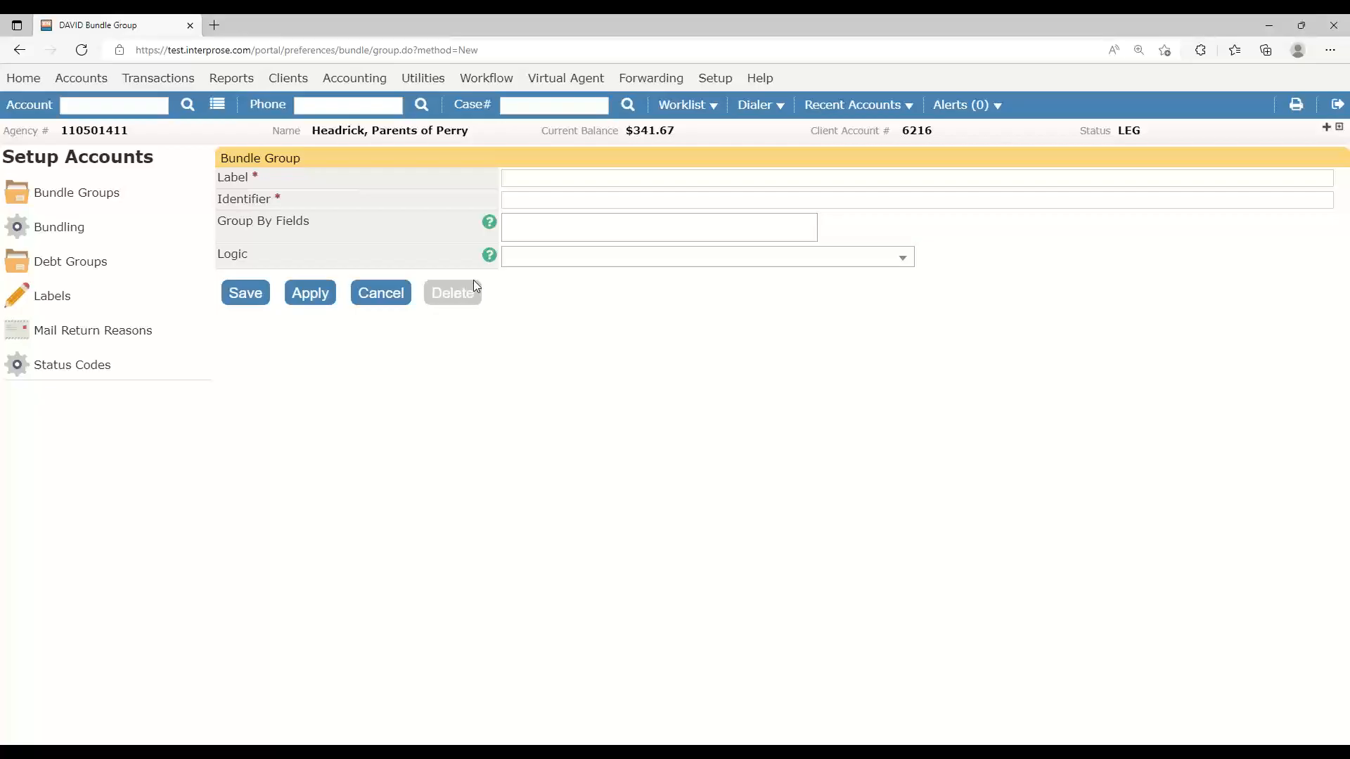
click(537, 225)
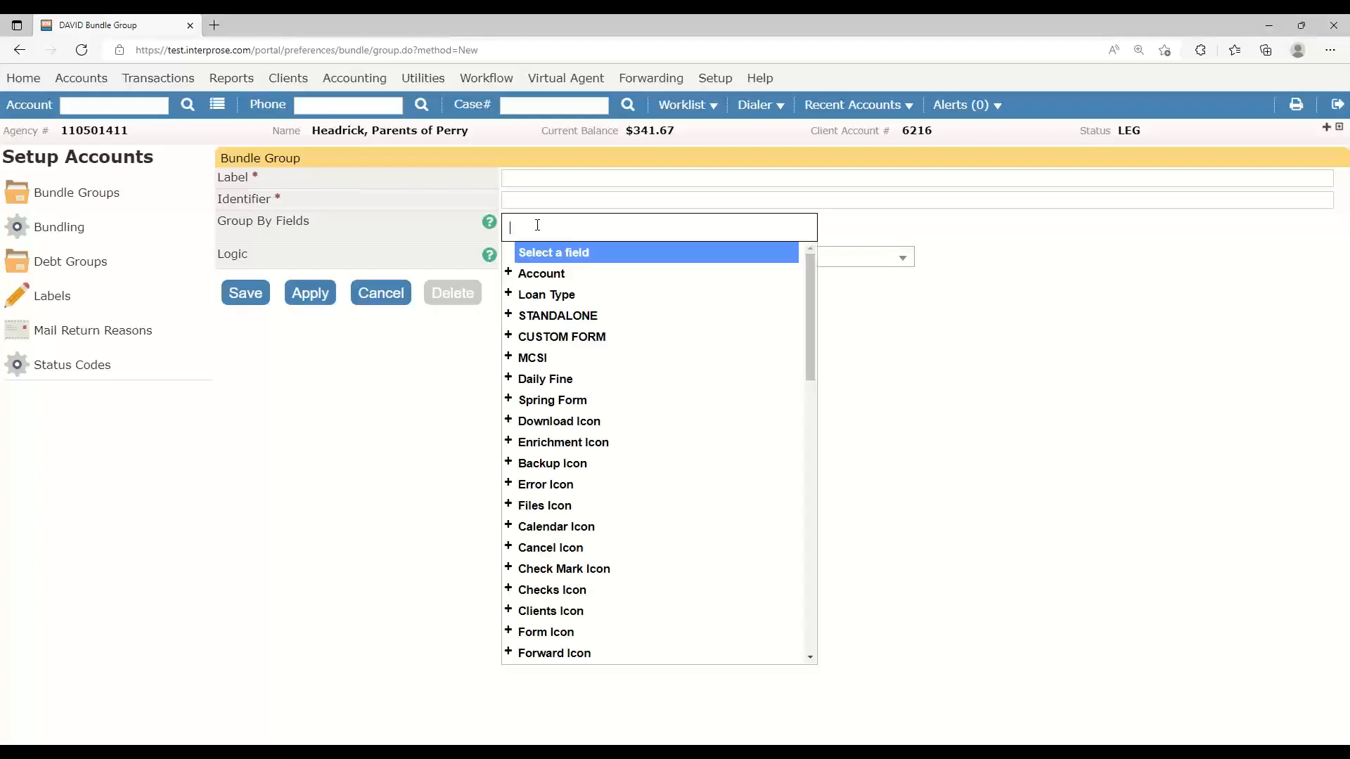
text(clie)
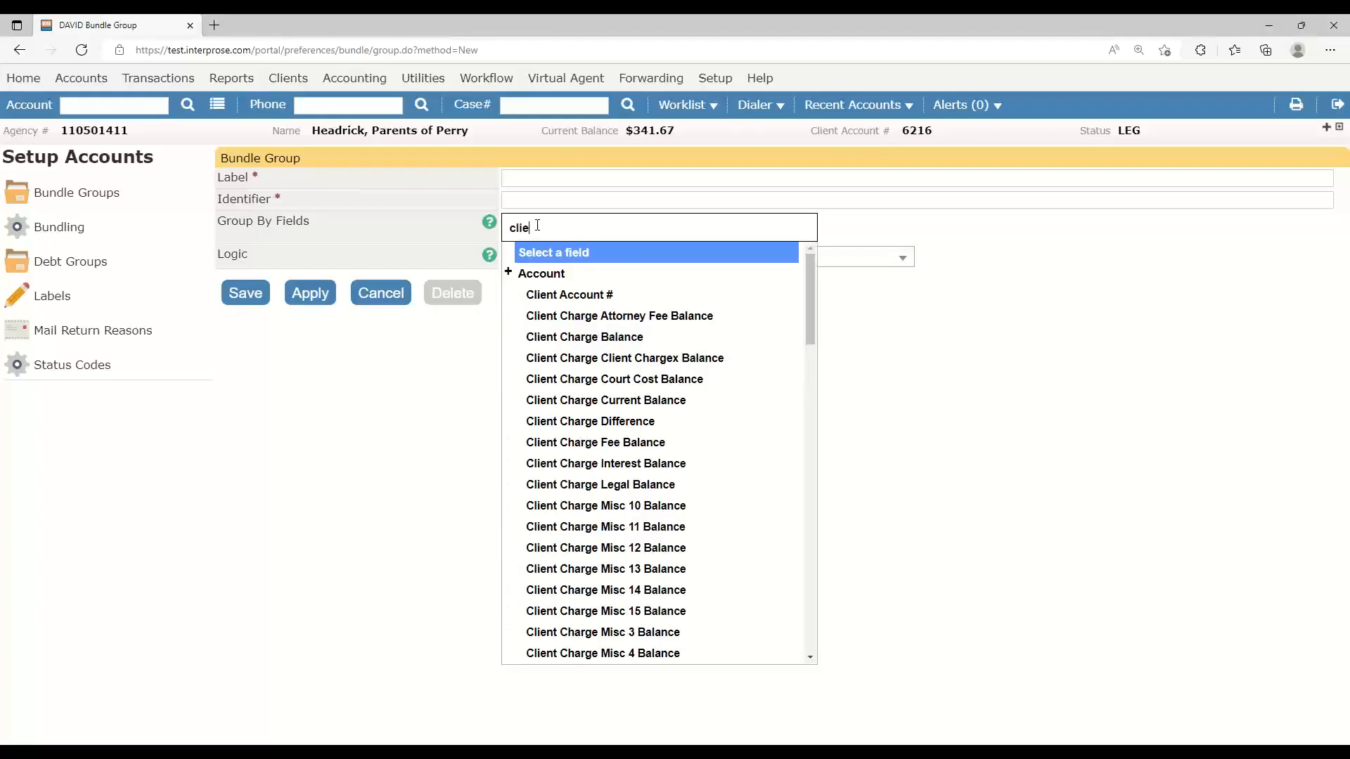
text(nt code)
click(569, 301)
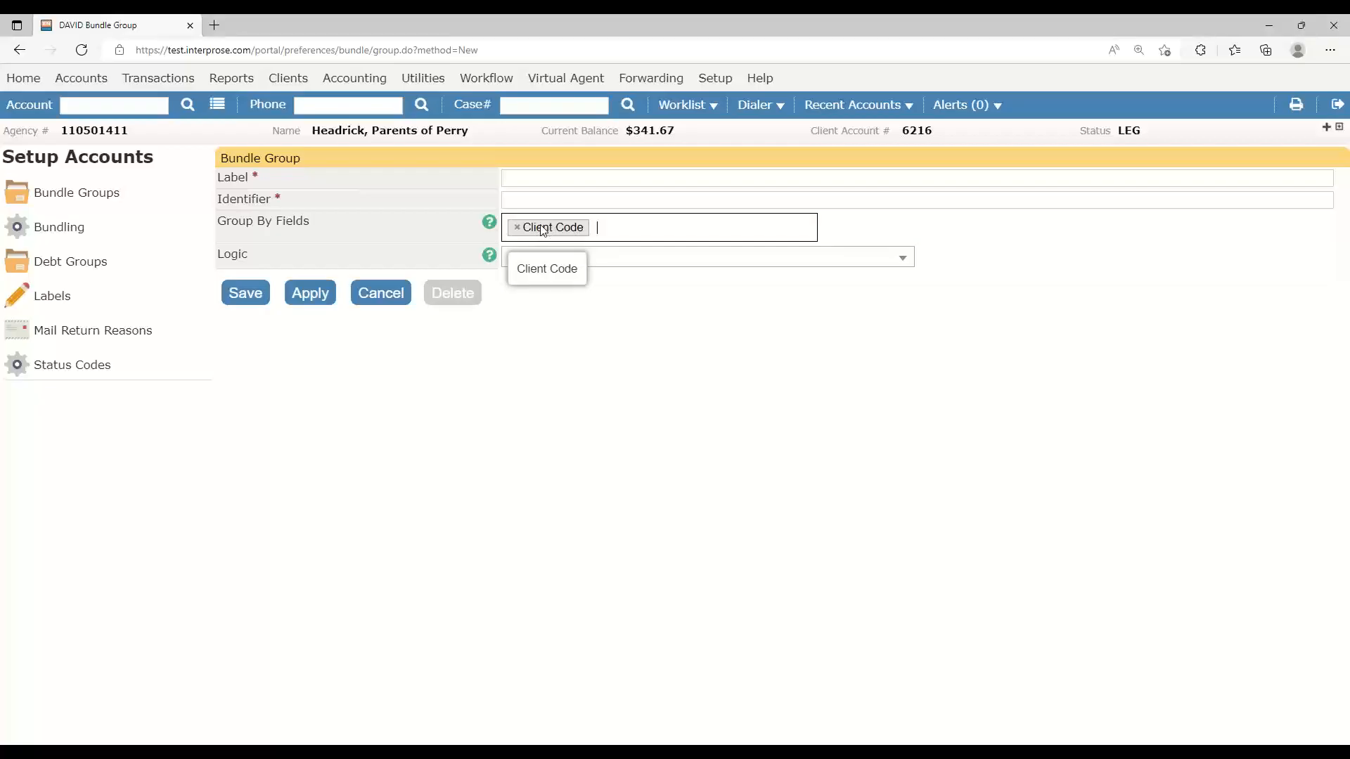
Label the bundle group Client Code with the identifier CLIENT_CODE, and apply it
click(541, 176)
text(Client Code)
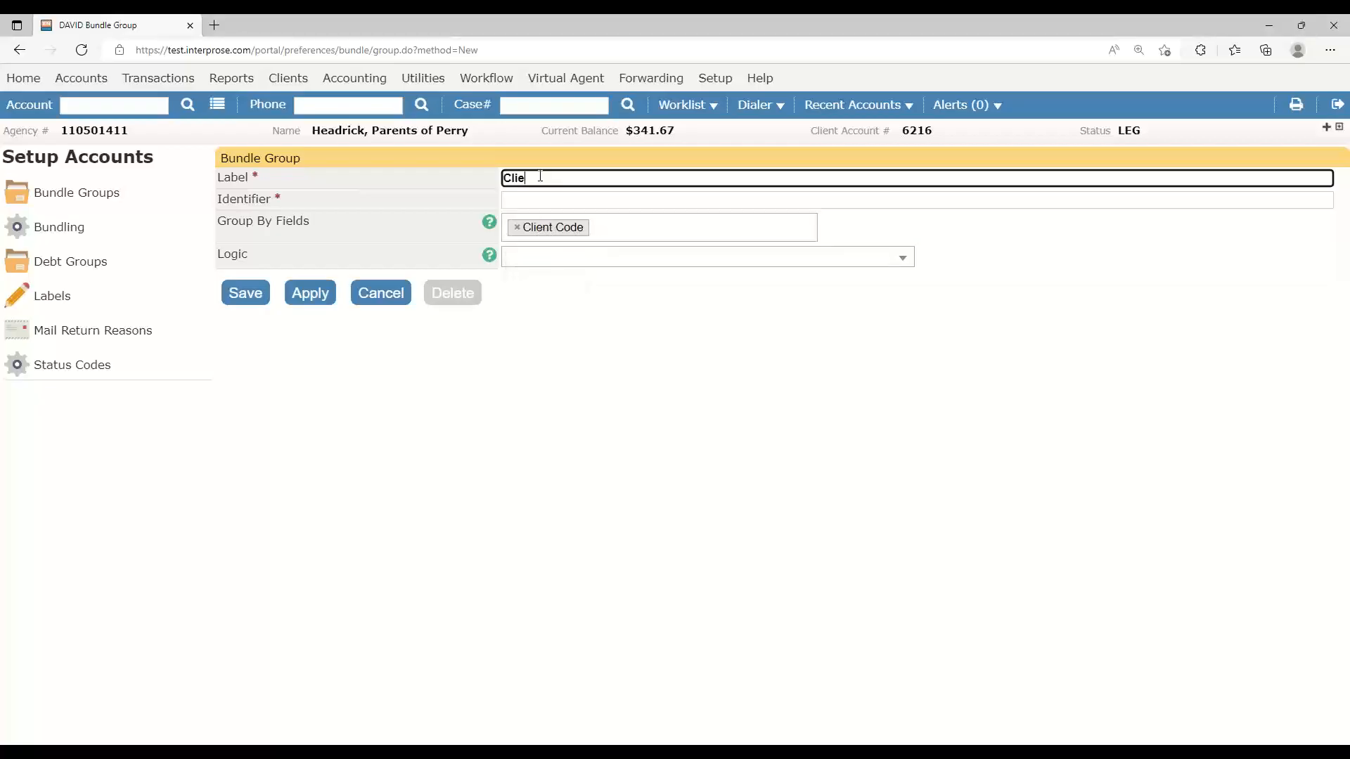
key(Tab)
text(CLINET_)
key(BackSpace)
key(BackSpace)
key(BackSpace)
key(BackSpace)
text(ENT_code)
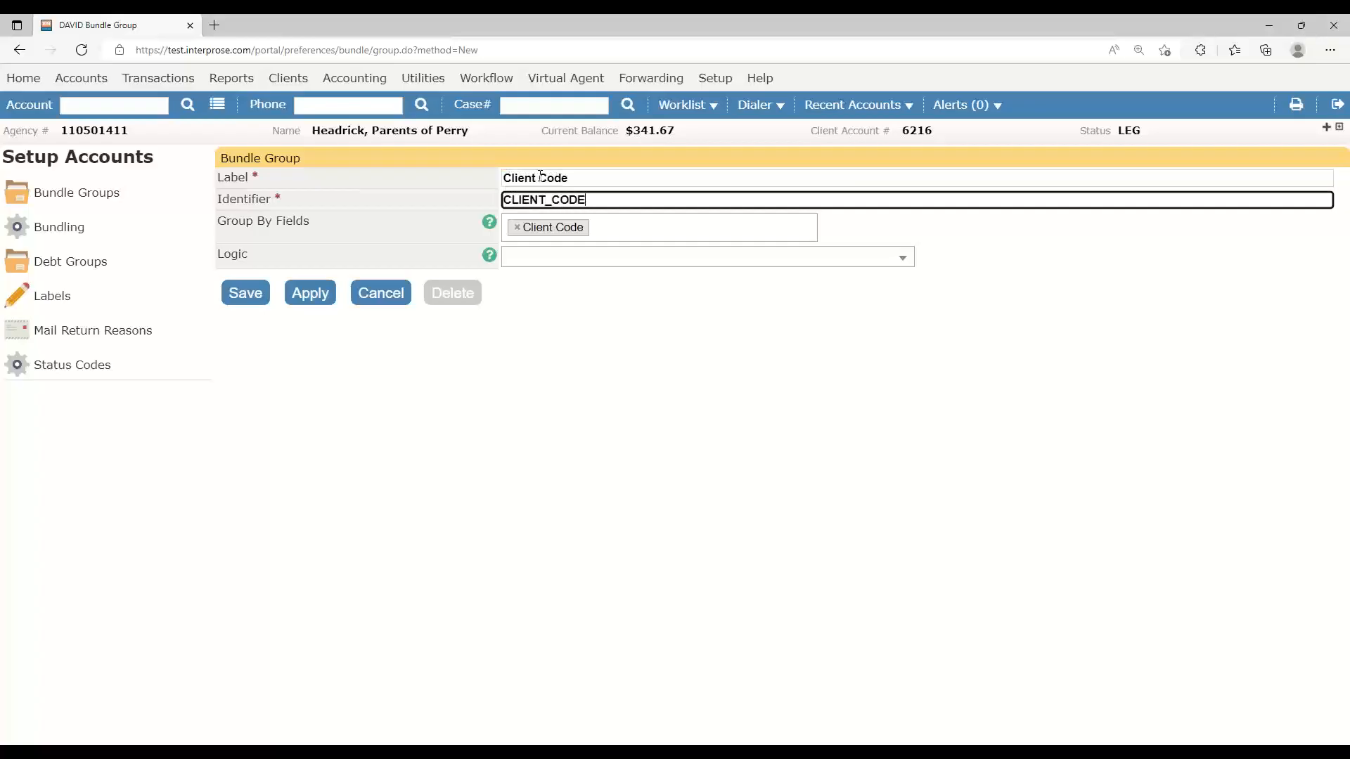
click(315, 294)
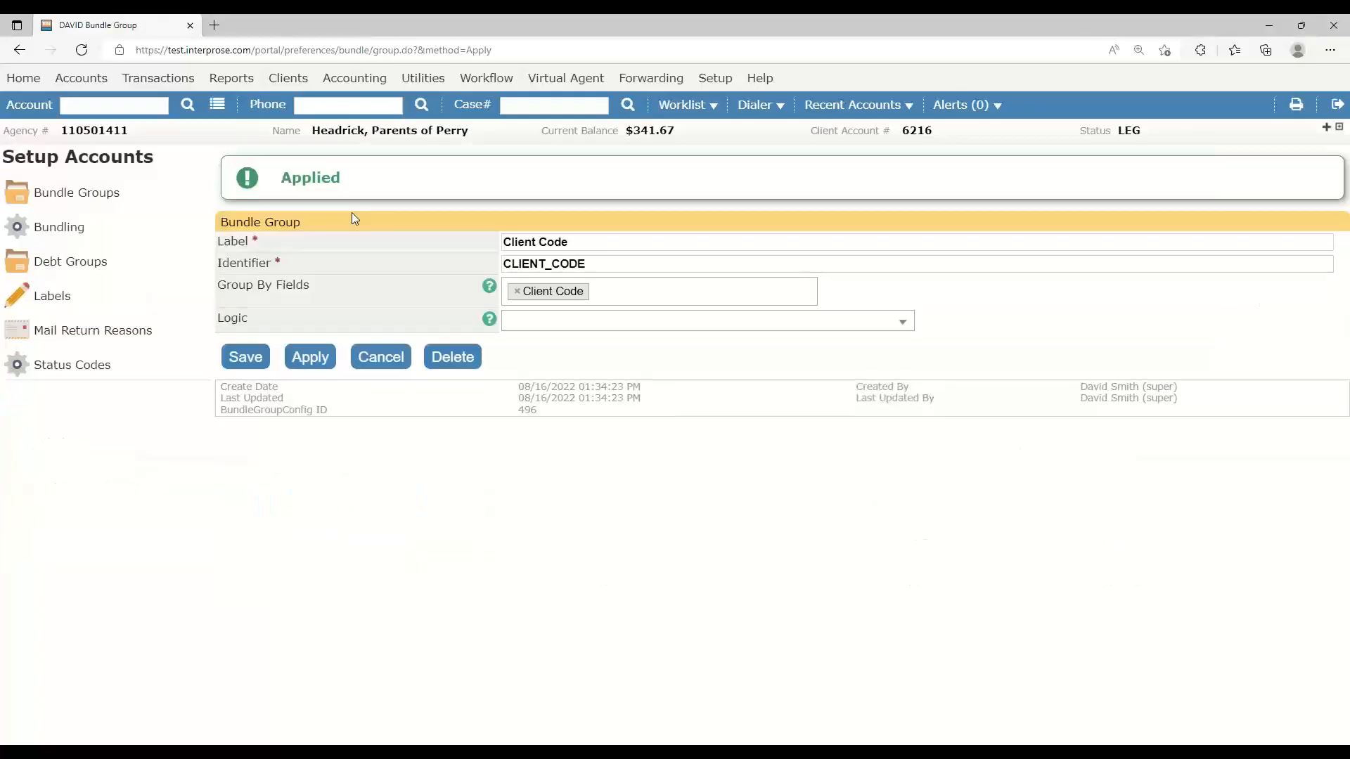
Open the judgment account's details, enter bundleTest as the group identifier, and copy that value
click(107, 139)
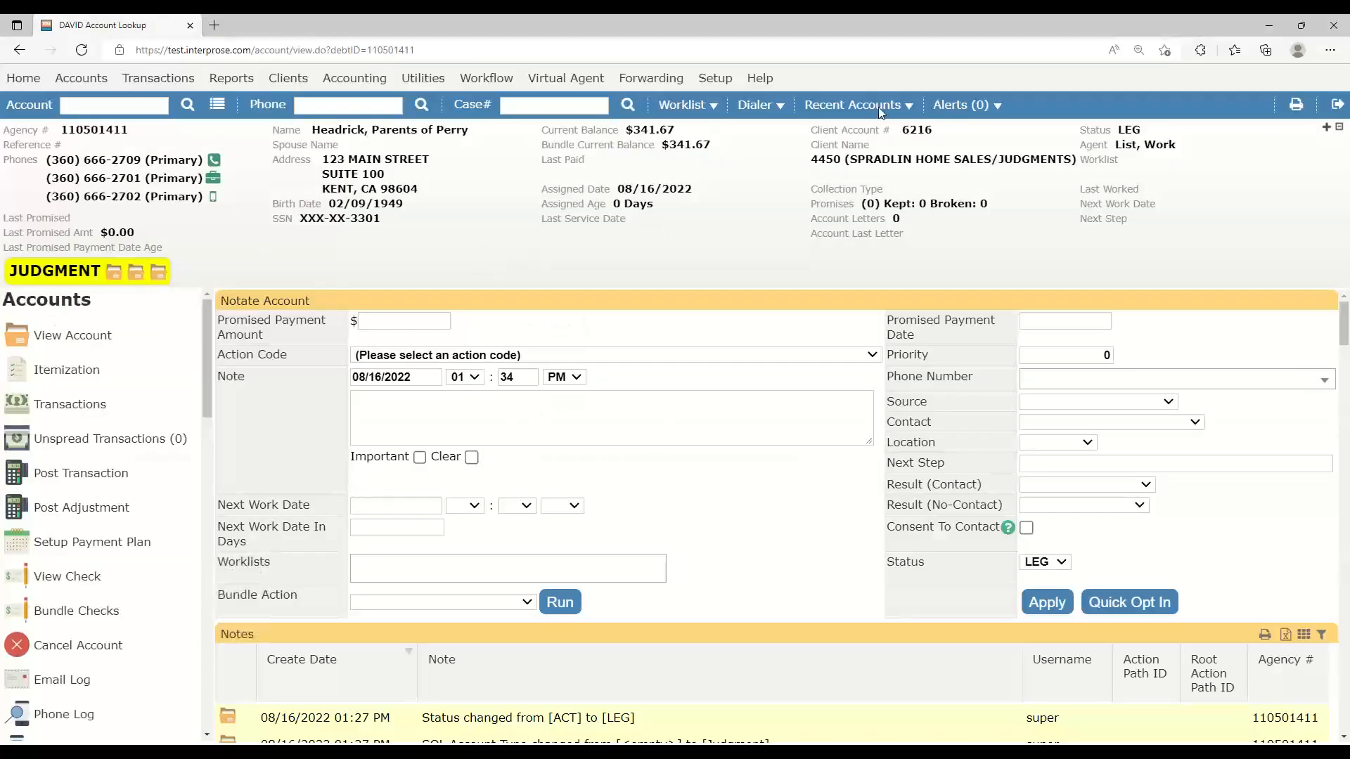
scroll(390, 477, down, 10)
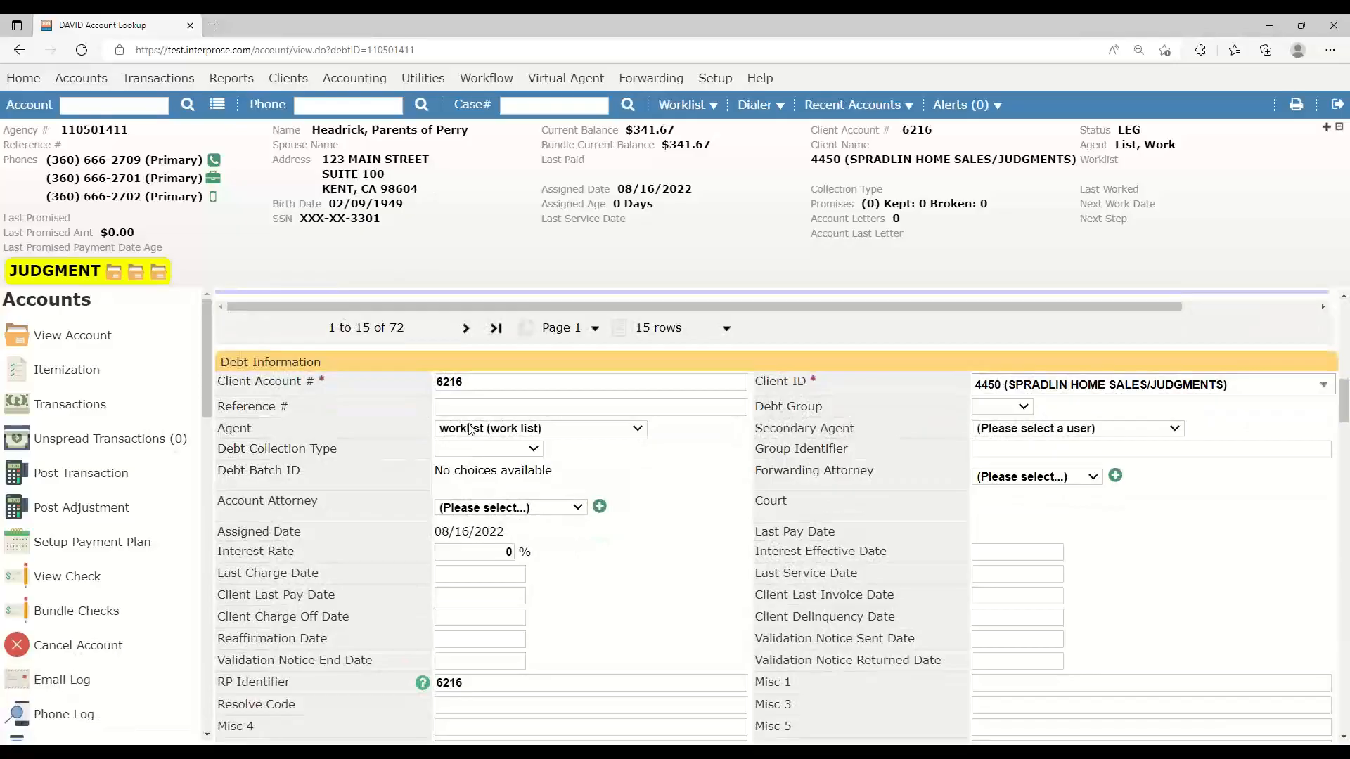
click(997, 447)
text(bundleTest)
key(ctrl+a)
key(ctrl+c)
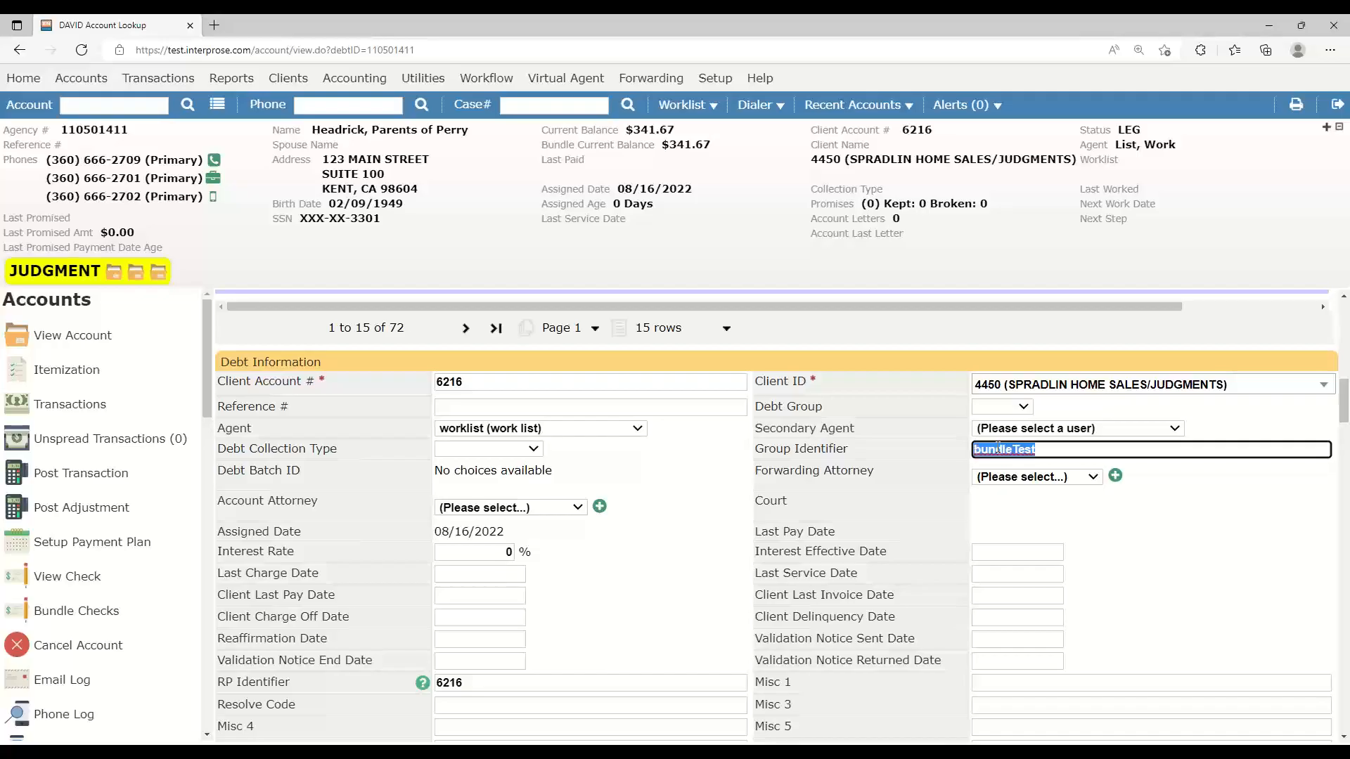
click(805, 468)
scroll(798, 471, down, 15)
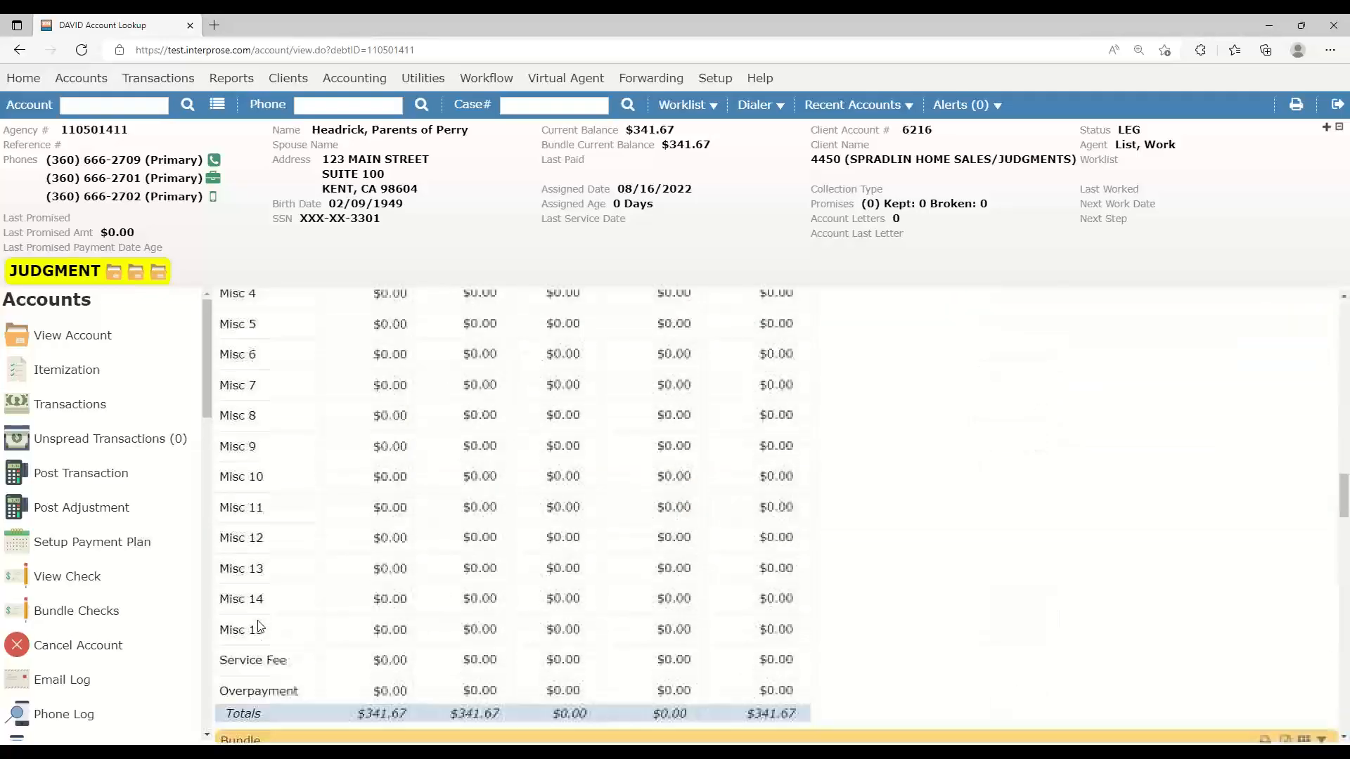
scroll(259, 623, down, 10)
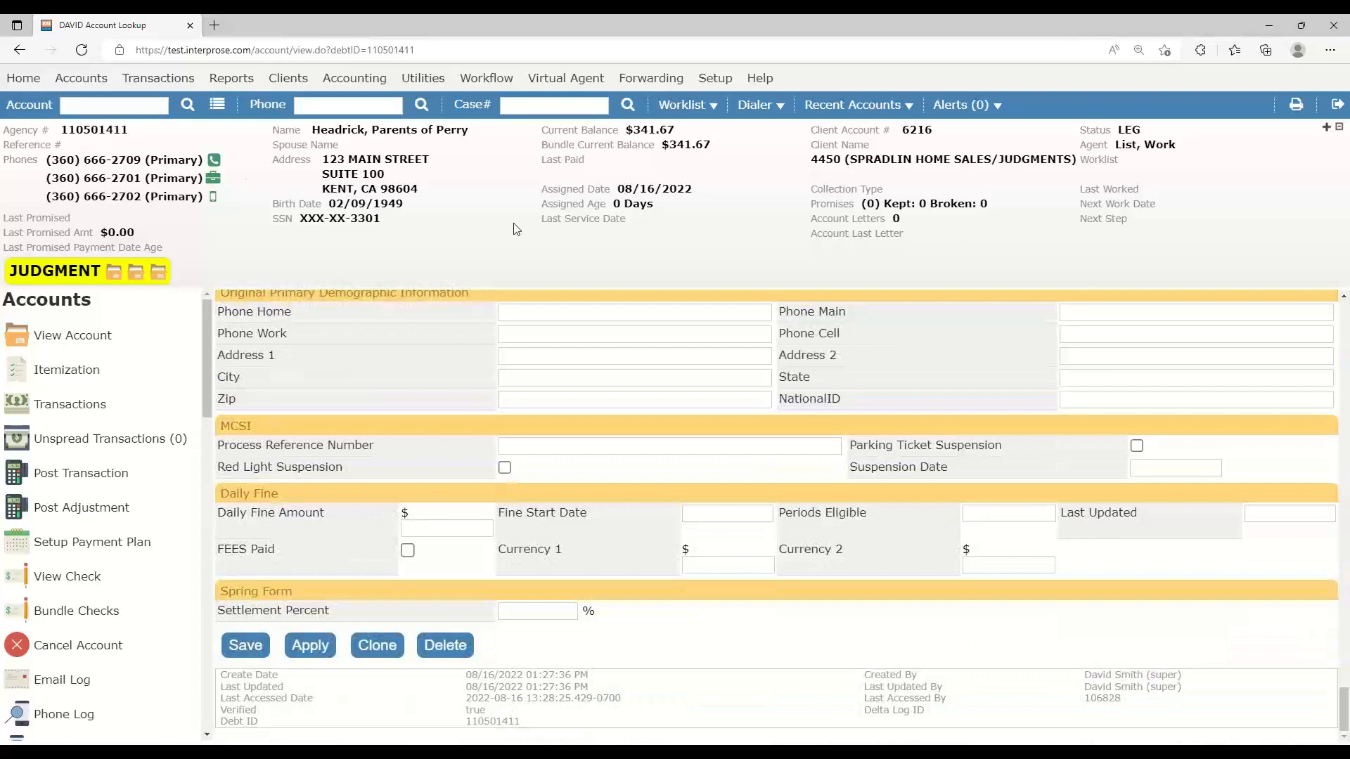
Open the recent BUNDLE client account with status SUS, paste bundleTest as its group identifier, and save the account
click(907, 105)
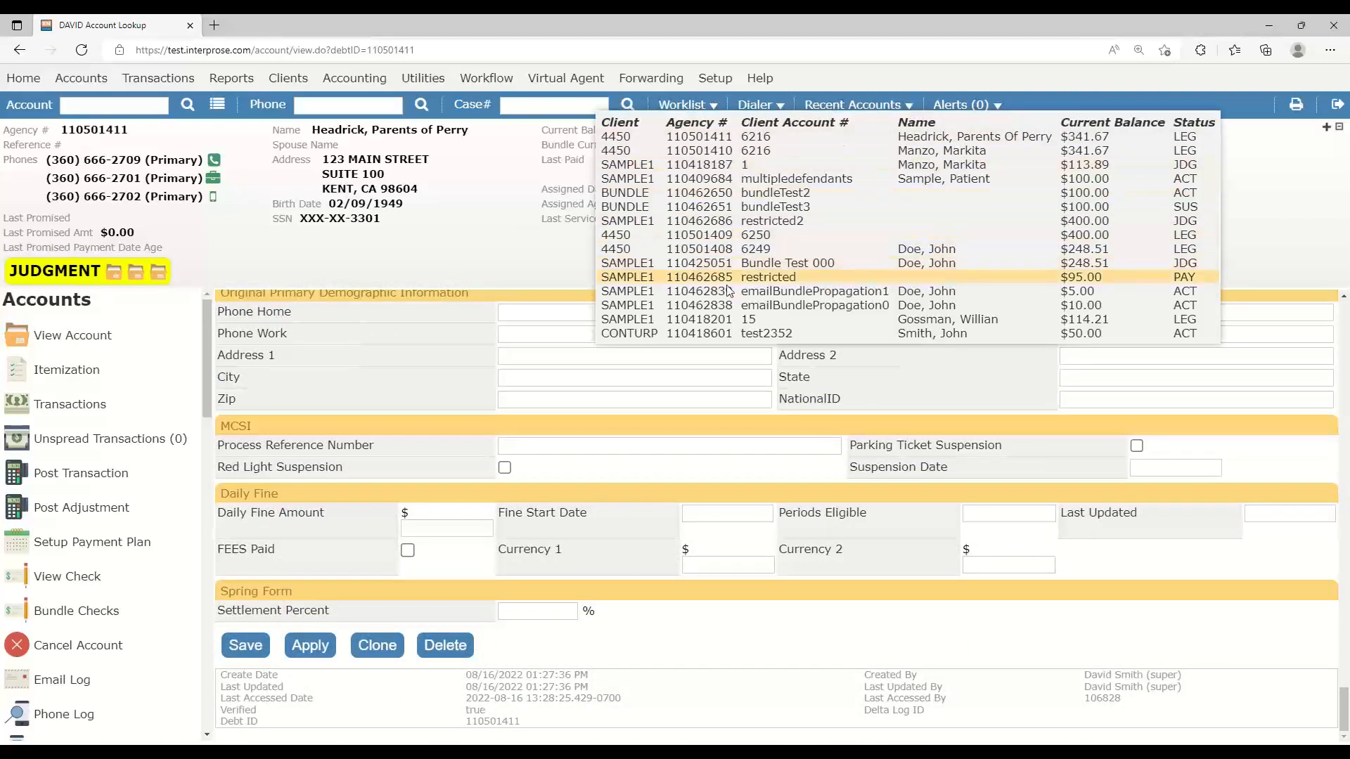
click(765, 211)
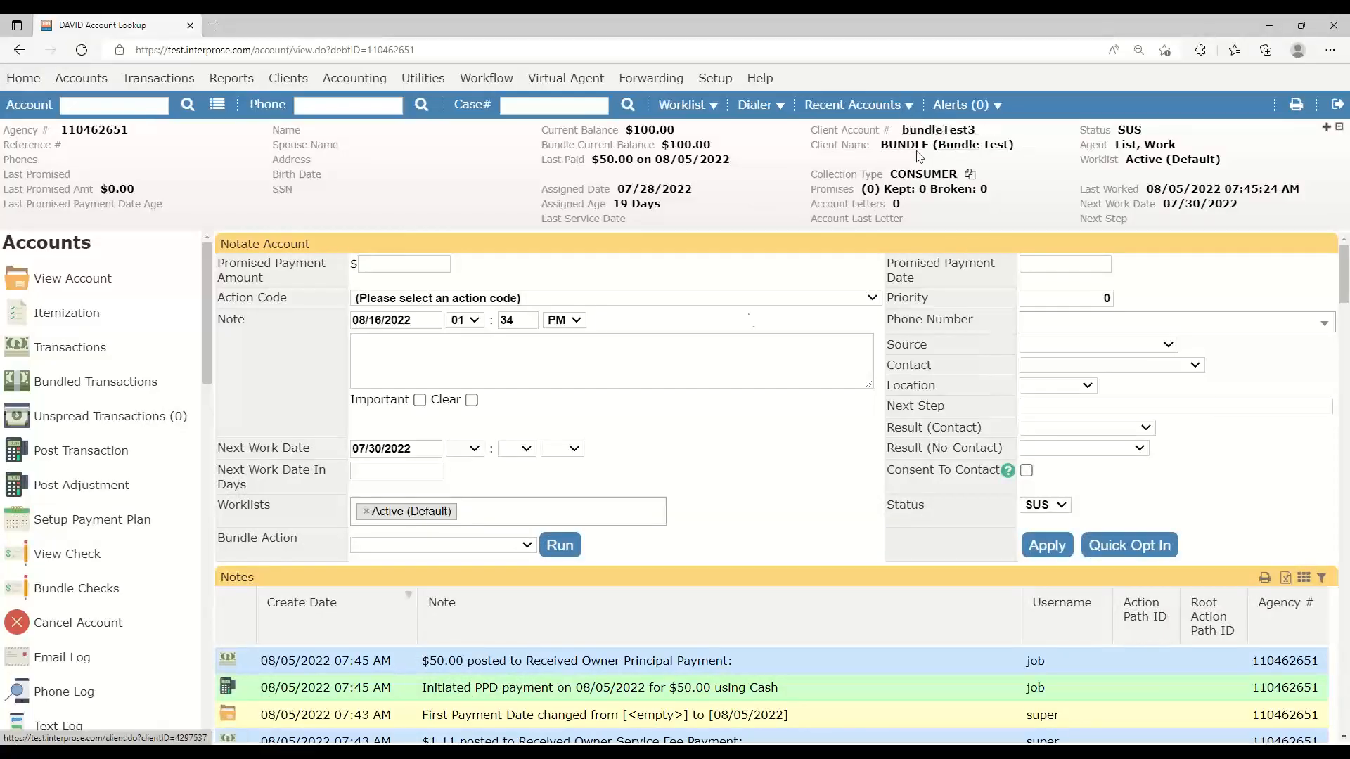
scroll(750, 314, down, 15)
scroll(749, 314, up, 11)
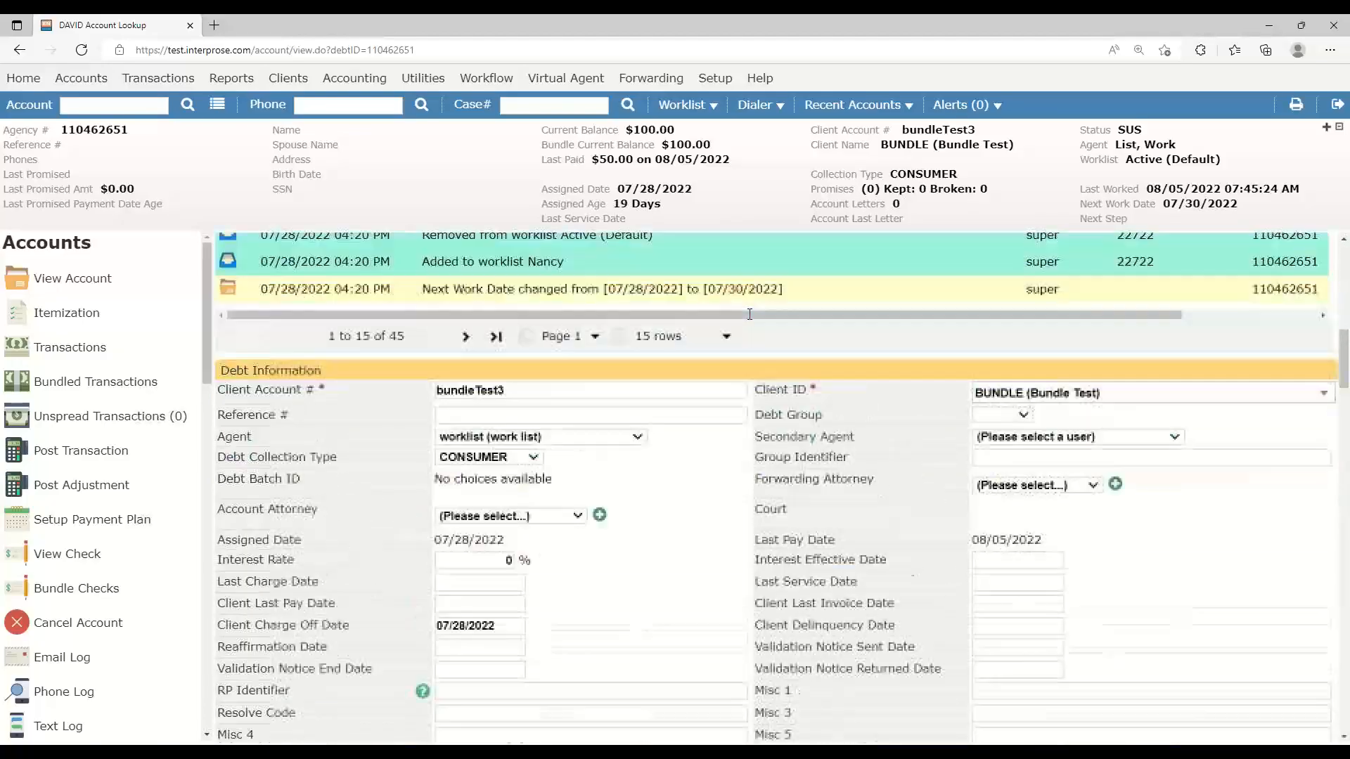
scroll(750, 315, down, 6)
click(982, 521)
key(ctrl+v)
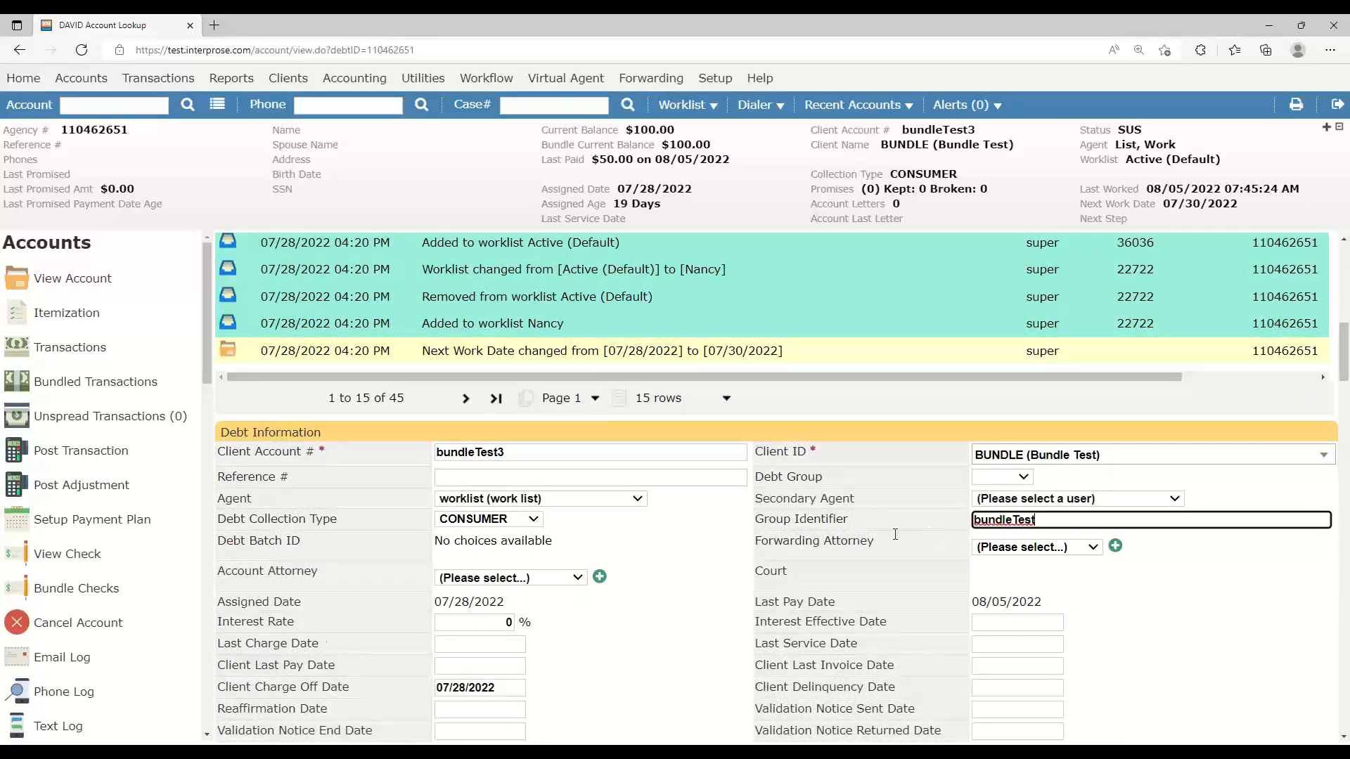
scroll(362, 672, down, 10)
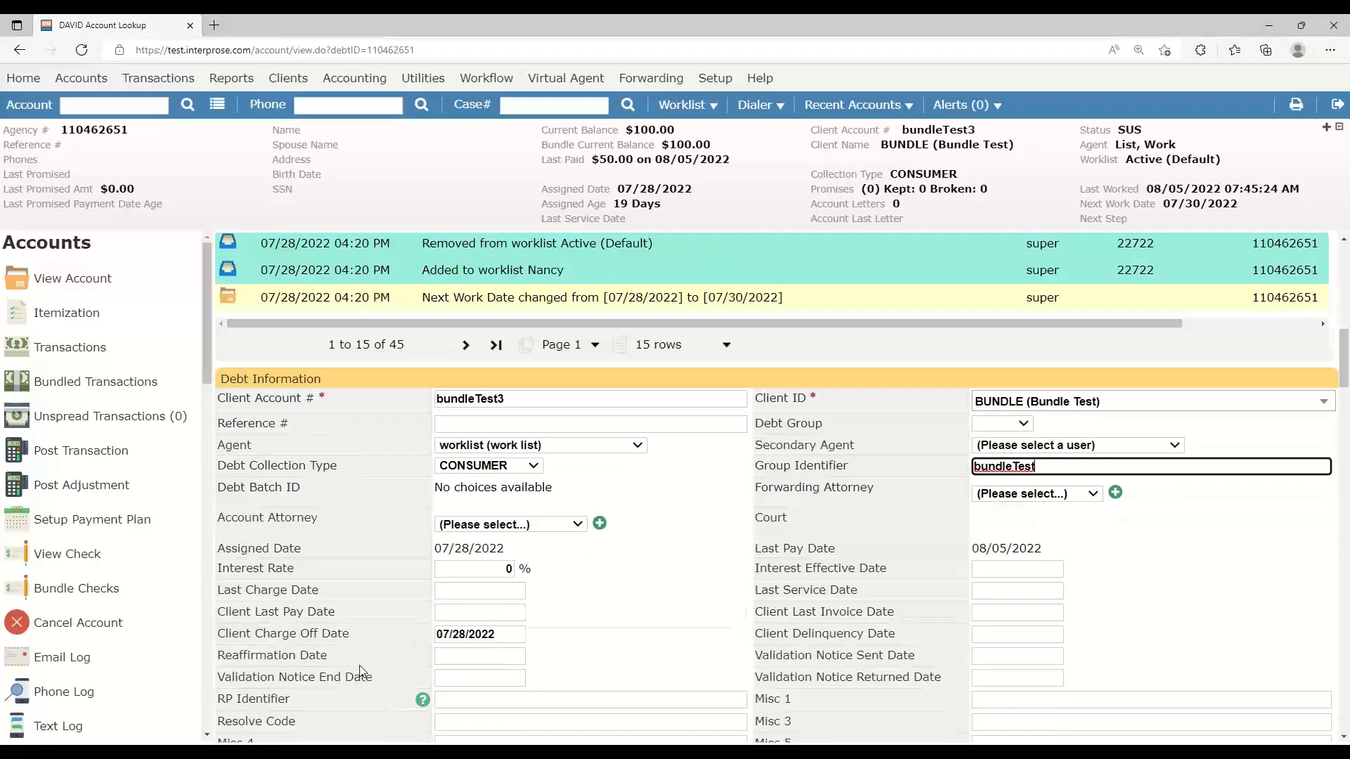
scroll(360, 665, down, 10)
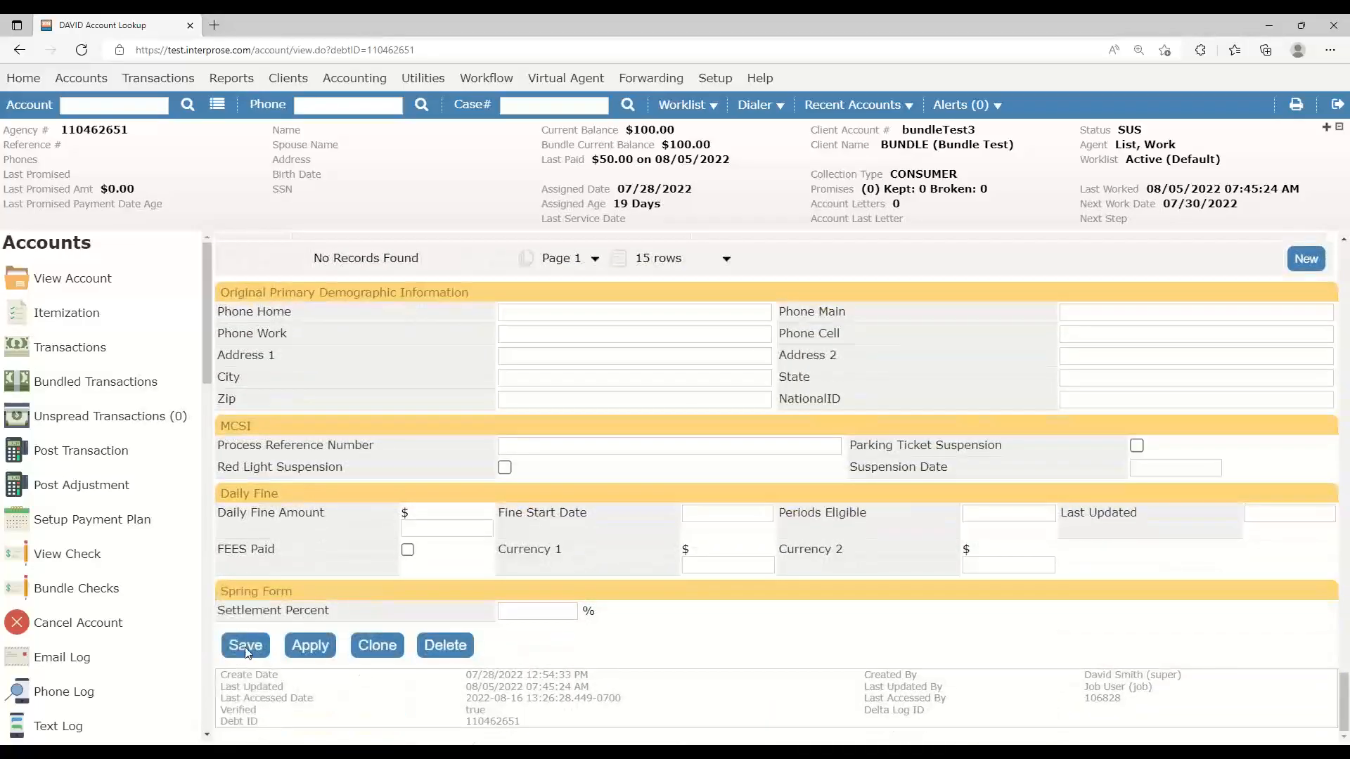
click(232, 645)
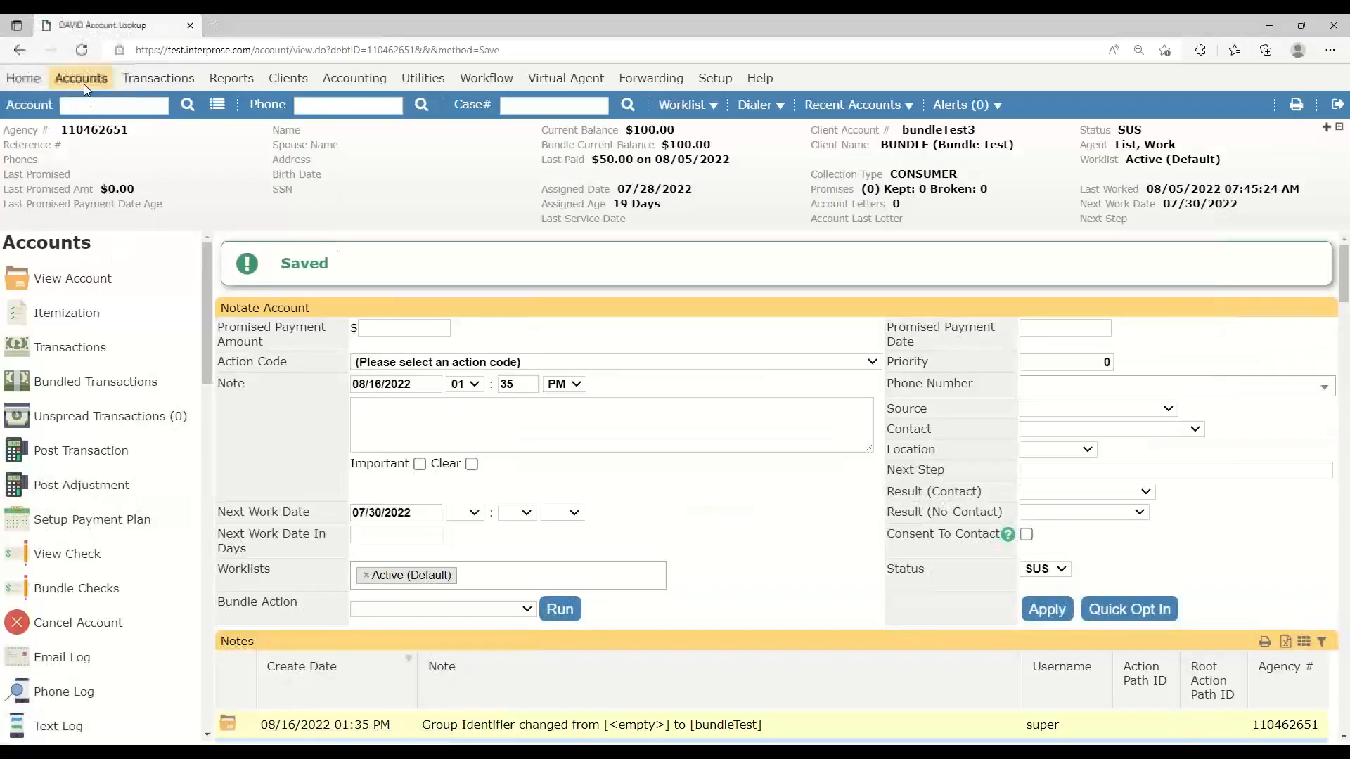
Start a new account for client SAMPLE1 (Sample - Client 1) and set its group identifier to bundleTest
click(83, 83)
mouse_move(140, 136)
click(272, 140)
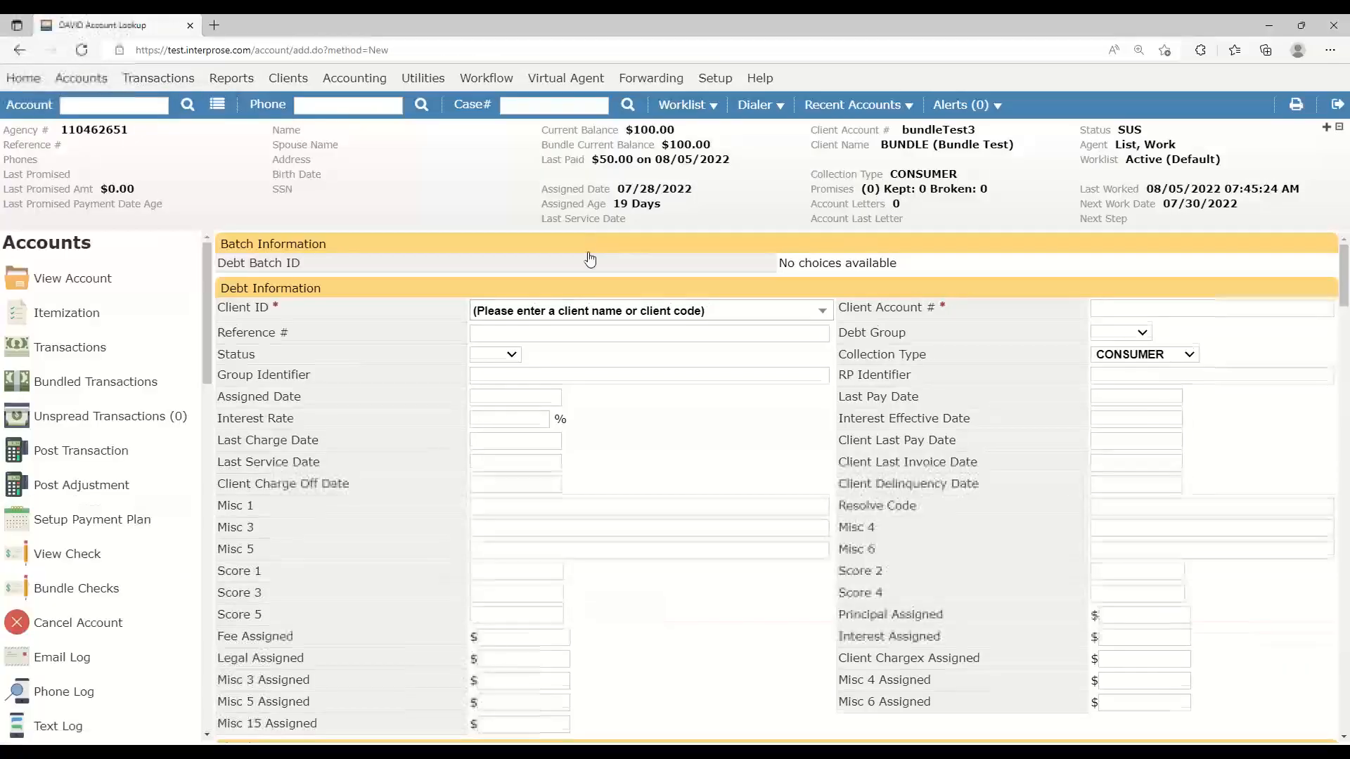
click(585, 318)
click(575, 388)
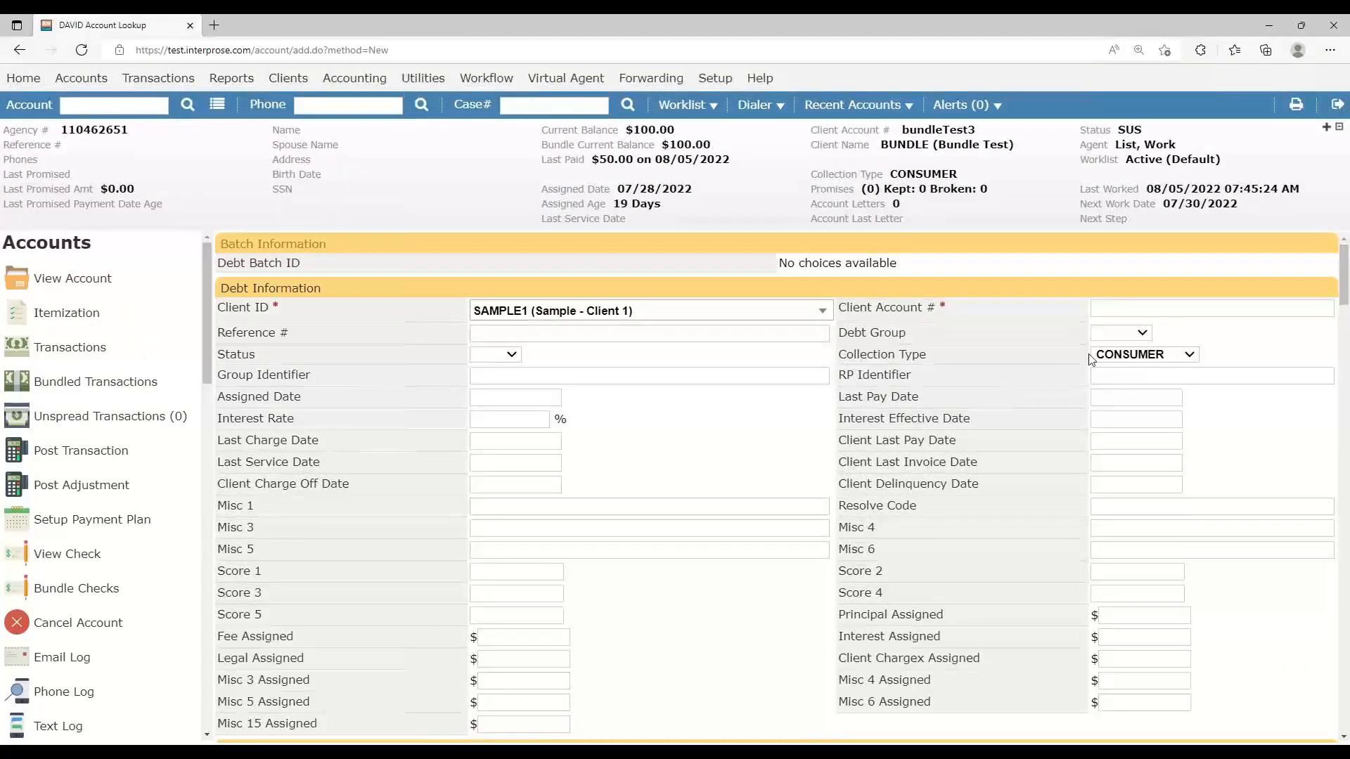
click(641, 375)
text(bundleTest)
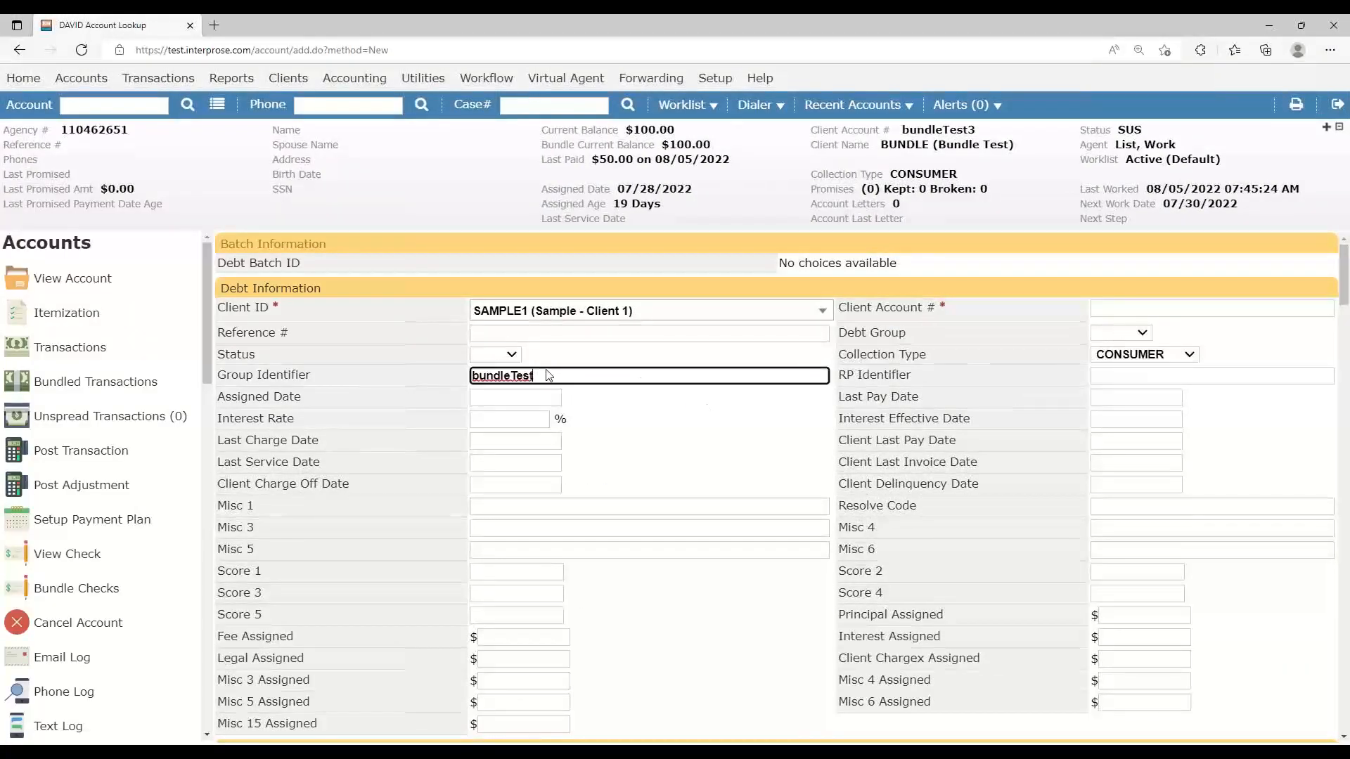
Enter the new account's client account number, a principal assigned of 100.00, and a client charge-off date of 08/16/2022
click(1129, 309)
text(testing321523)
click(1140, 617)
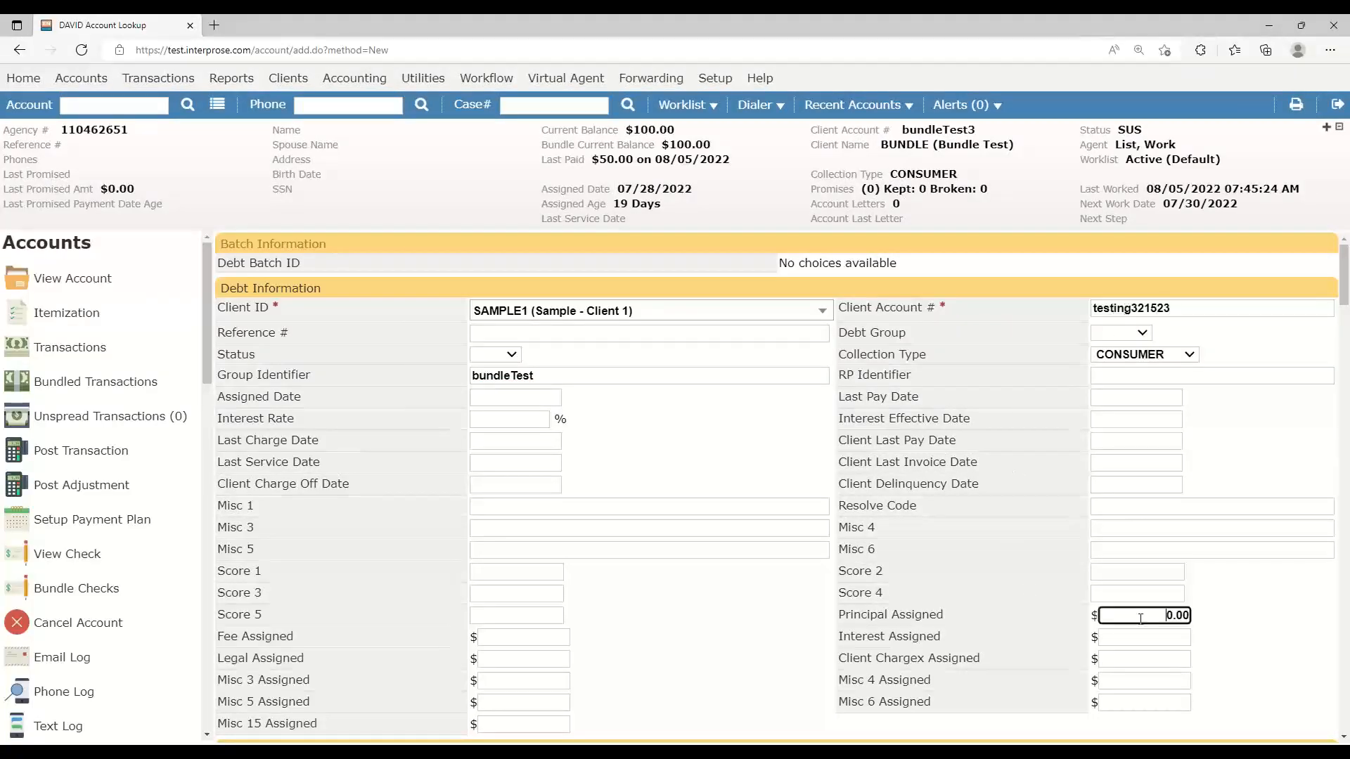
text(100)
click(1013, 584)
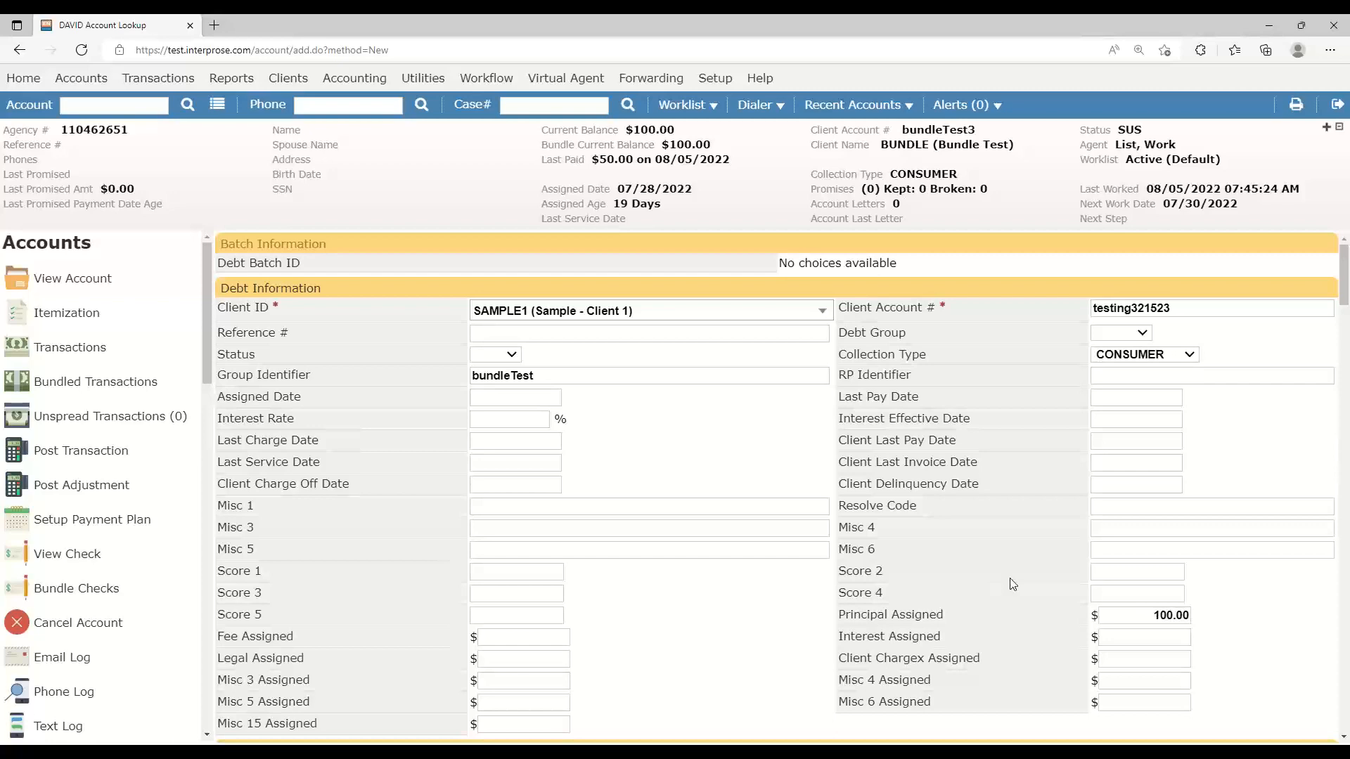
click(515, 484)
click(560, 626)
Itemize the new account by Charge-off Date with a balance of 100.00, and apply the account
scroll(601, 454, down, 5)
click(564, 411)
click(564, 443)
click(563, 452)
text(100.00)
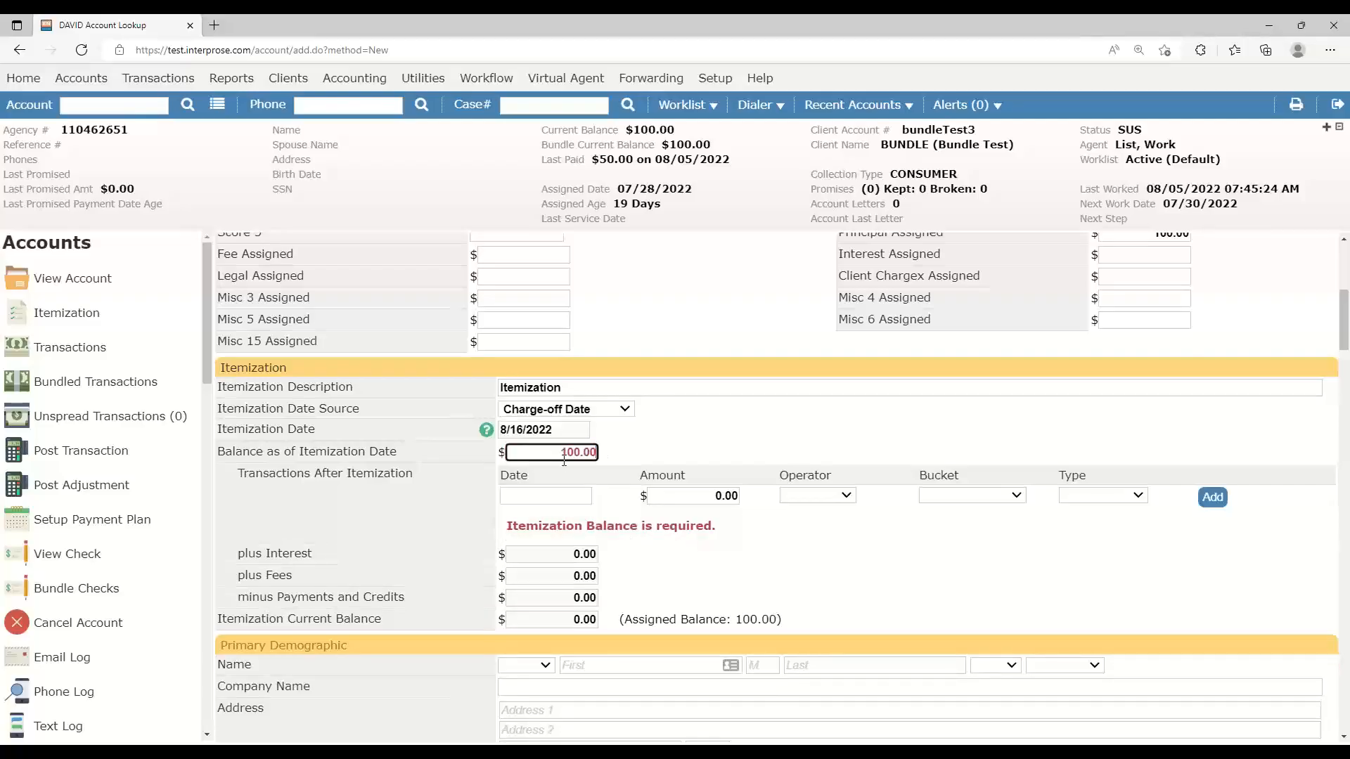
scroll(344, 538, down, 10)
scroll(344, 538, down, 15)
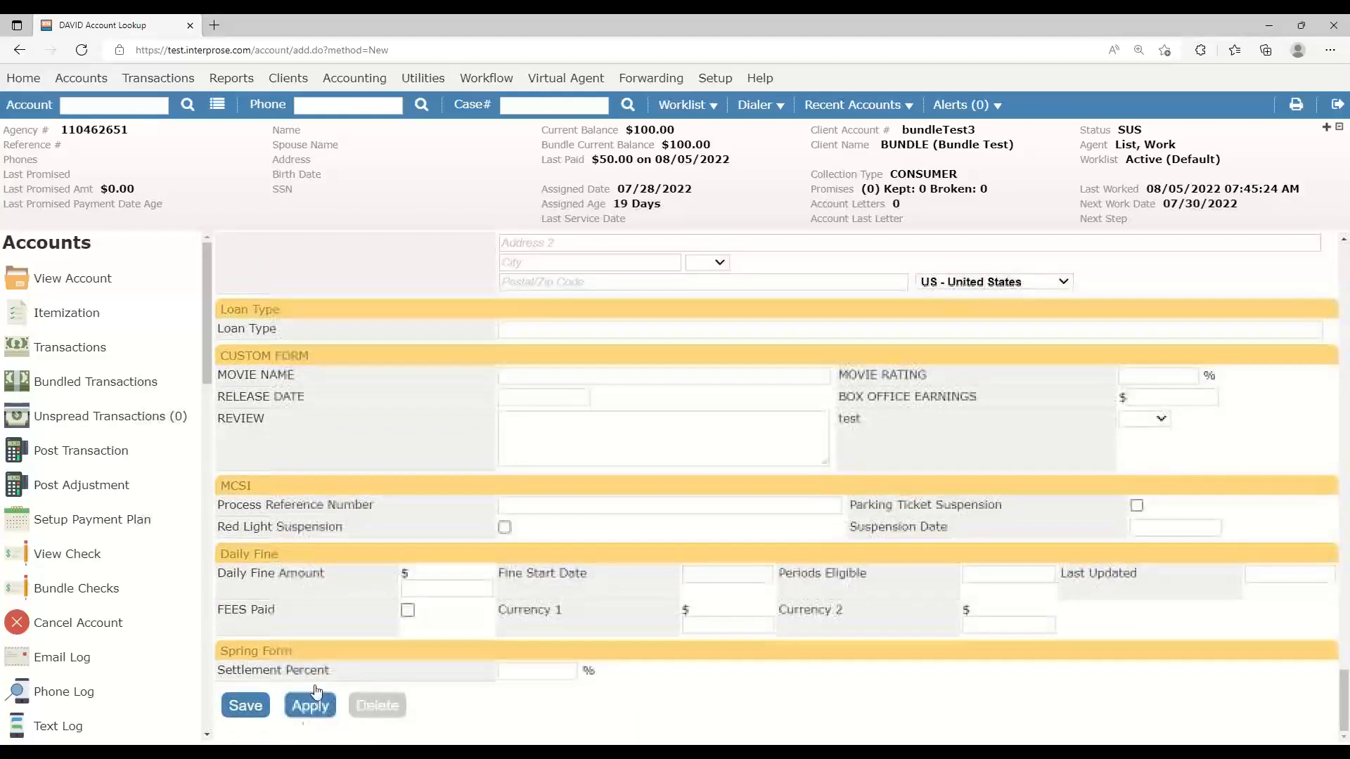
click(314, 699)
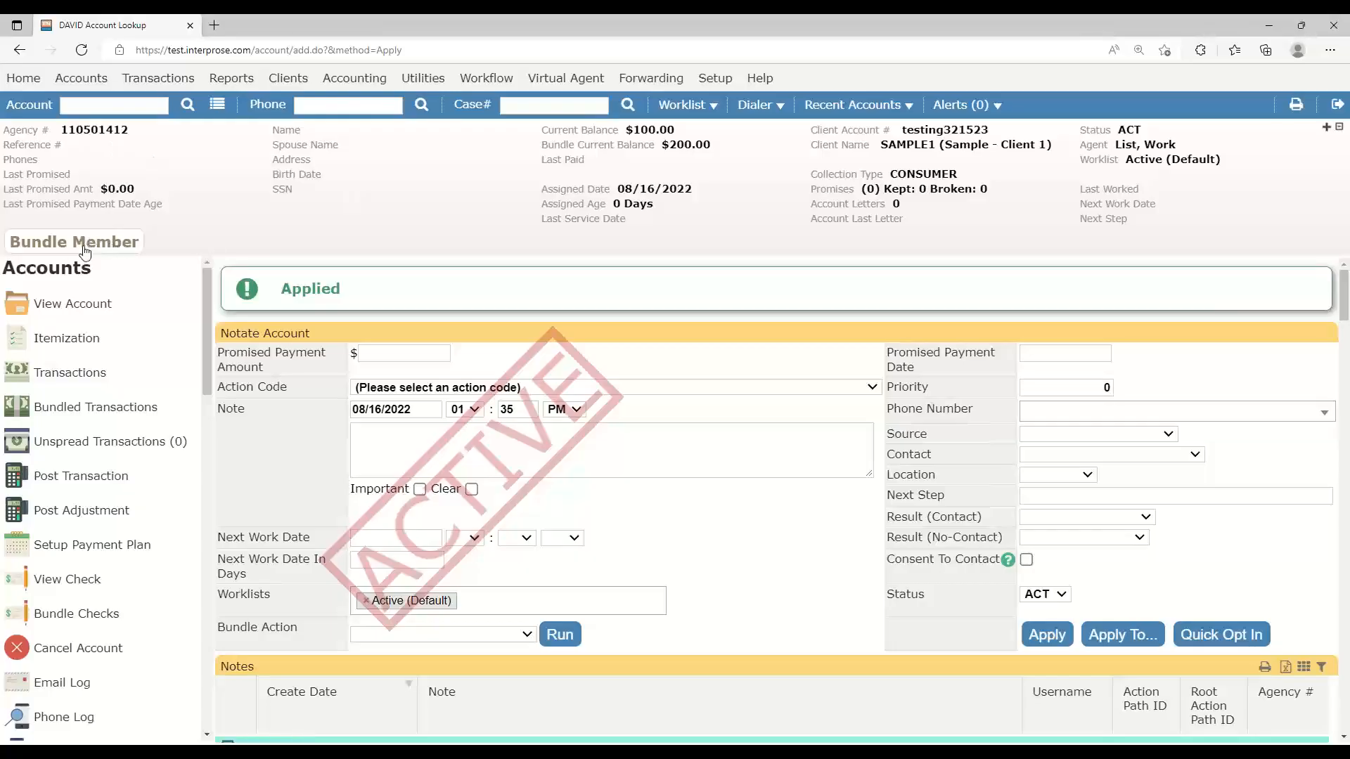
View the new account's bundle members with their client codes, and display the bundle's Client Code filter options
click(99, 133)
scroll(538, 457, down, 15)
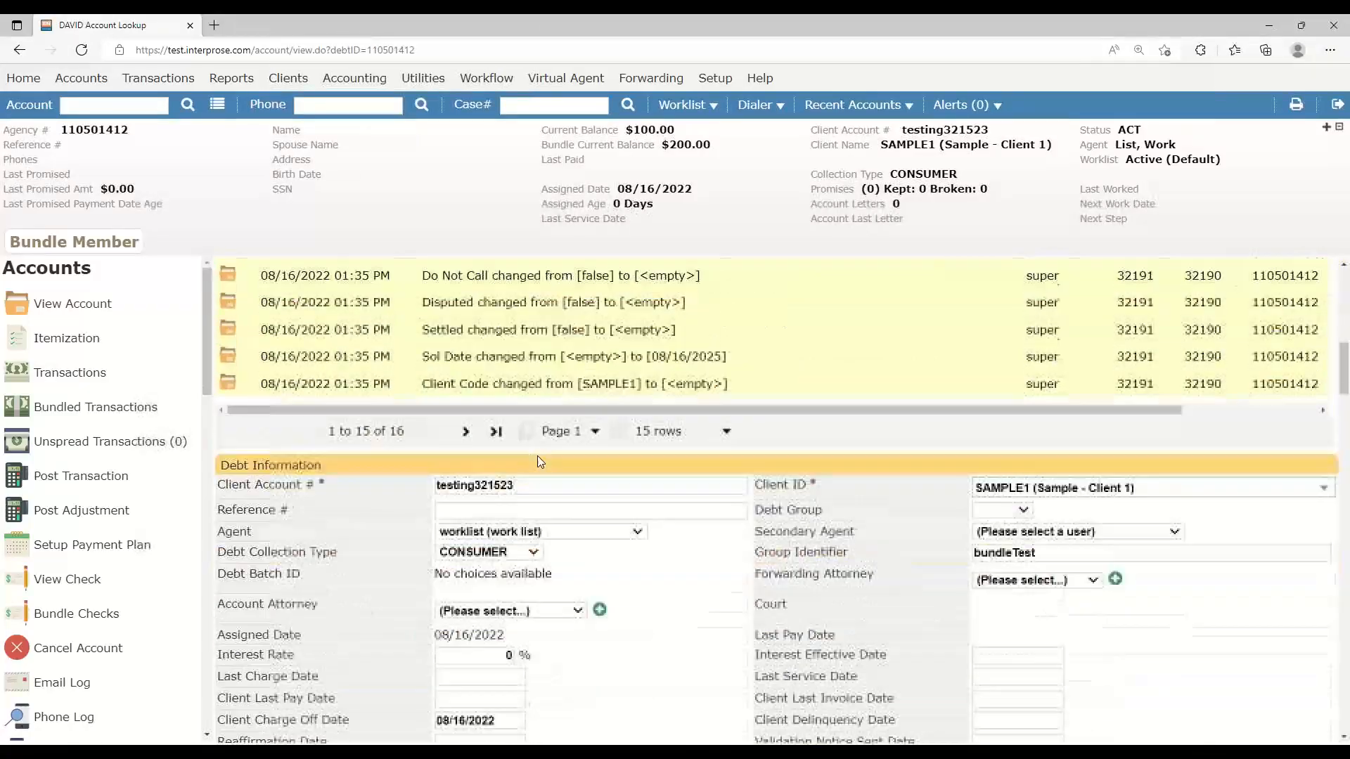
scroll(540, 461, down, 15)
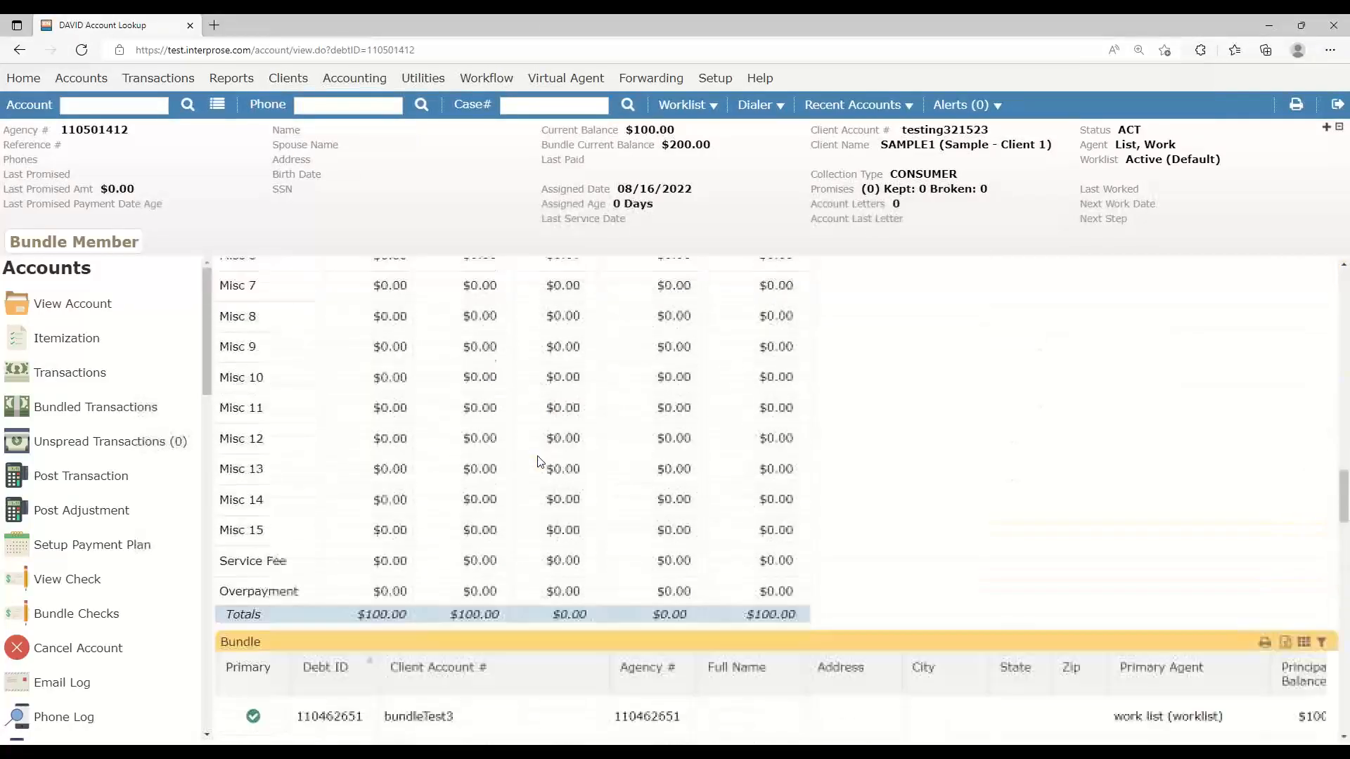
scroll(537, 456, down, 1)
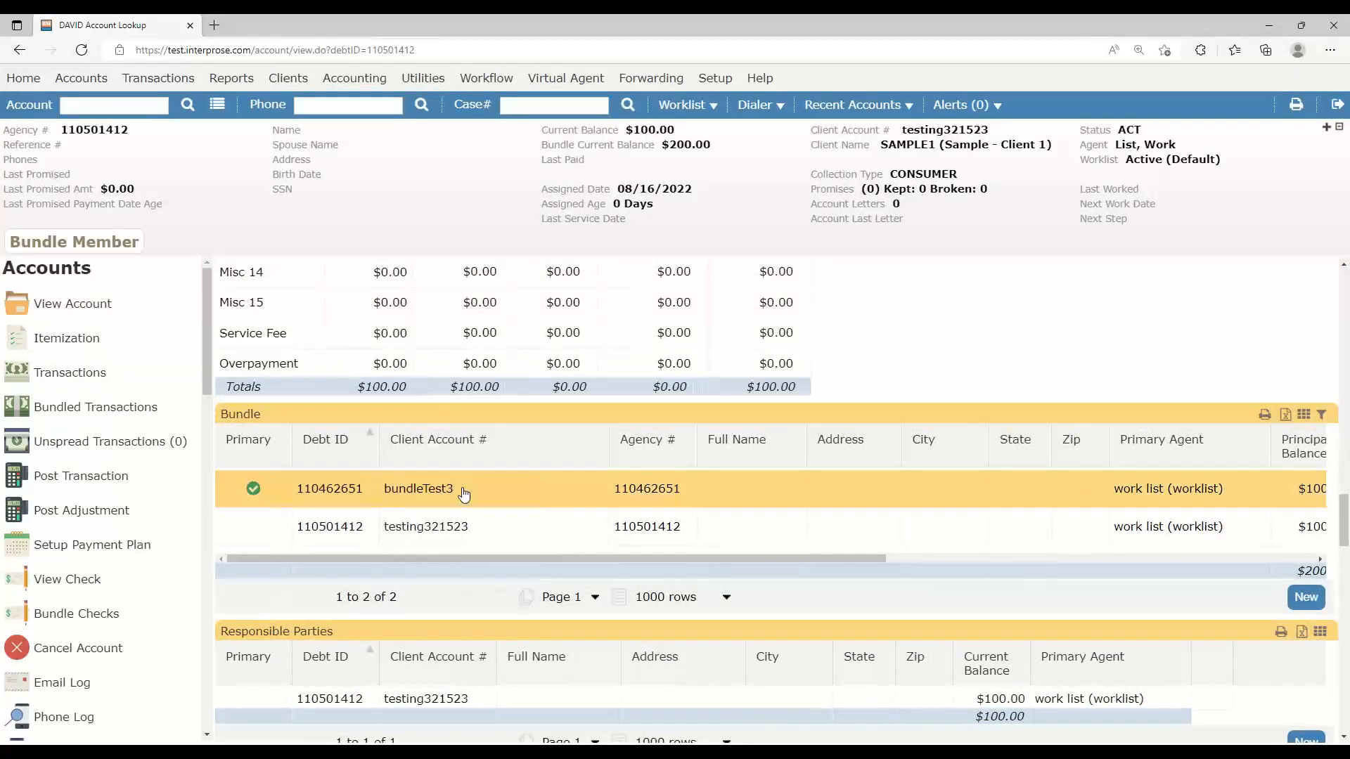
drag(499, 561, 899, 563)
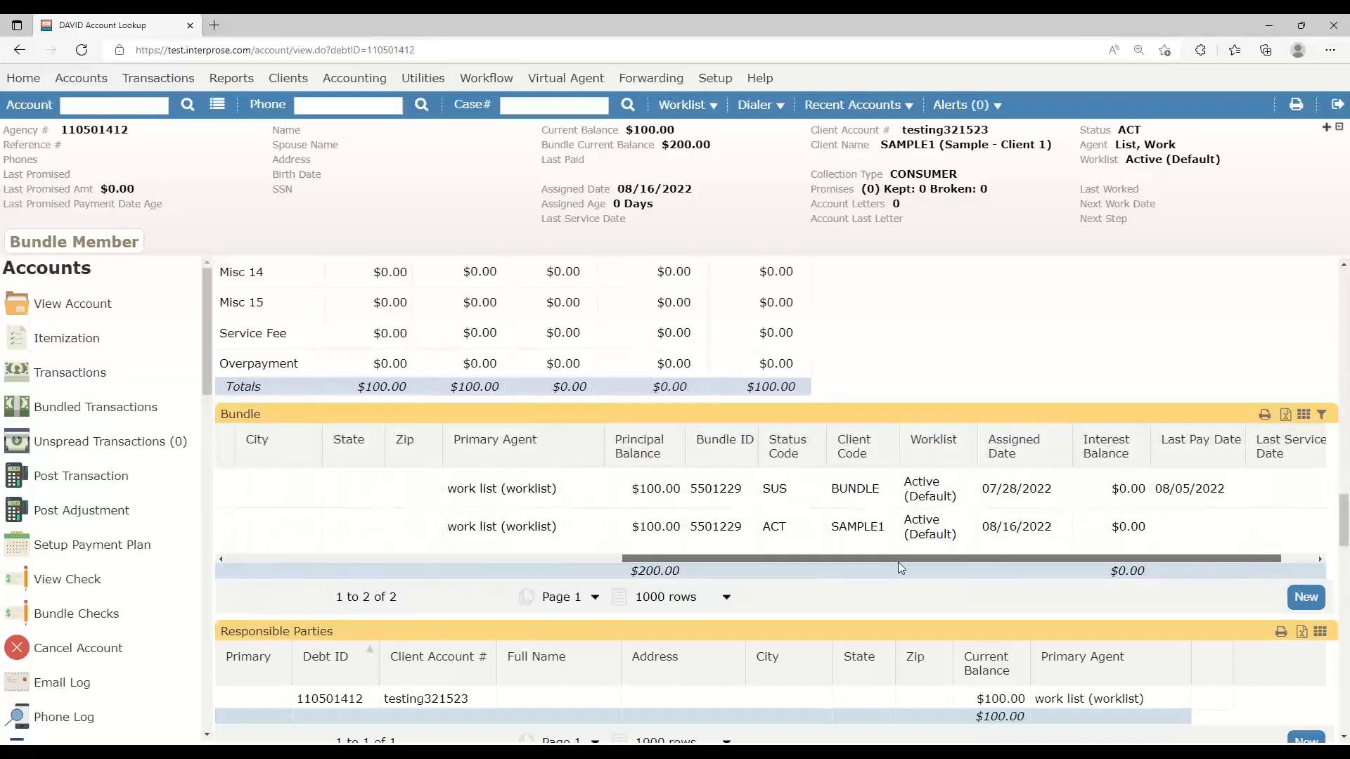
drag(897, 563, 807, 560)
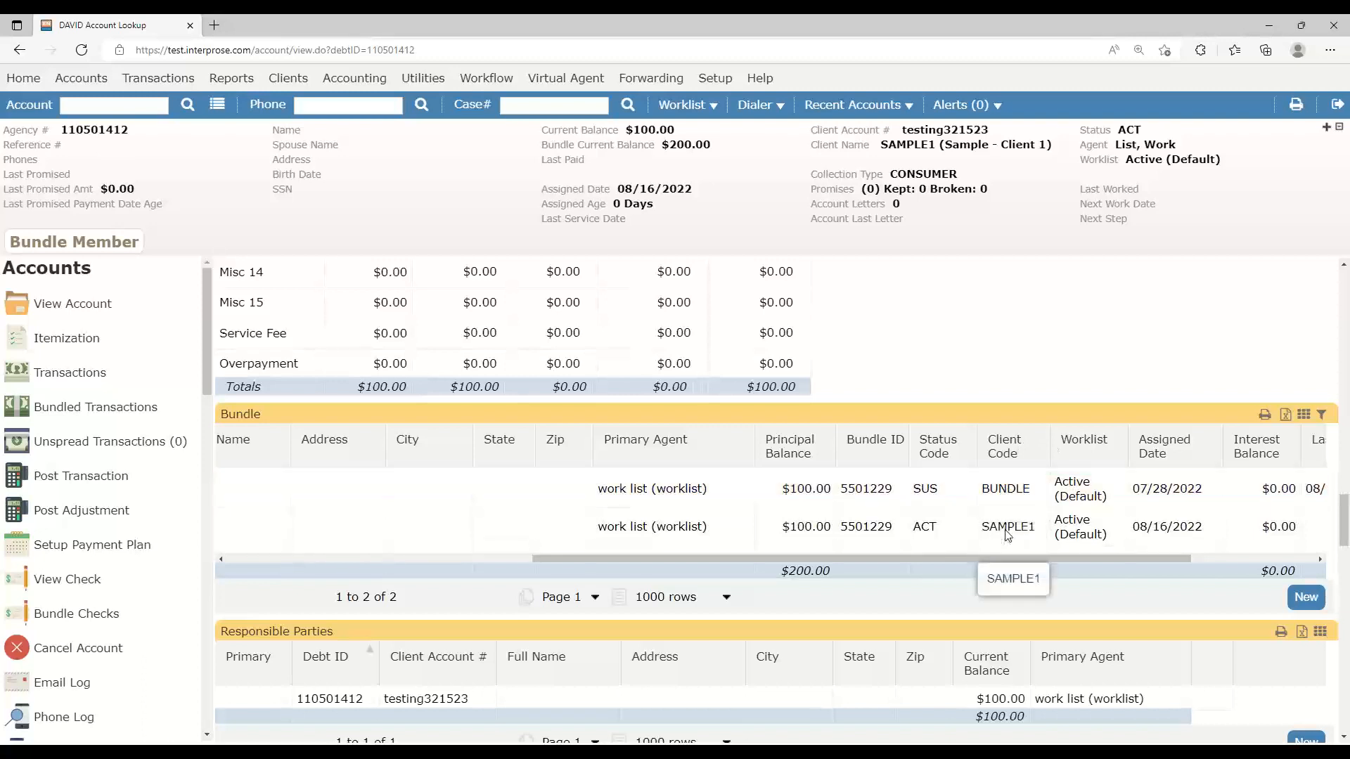
click(1322, 416)
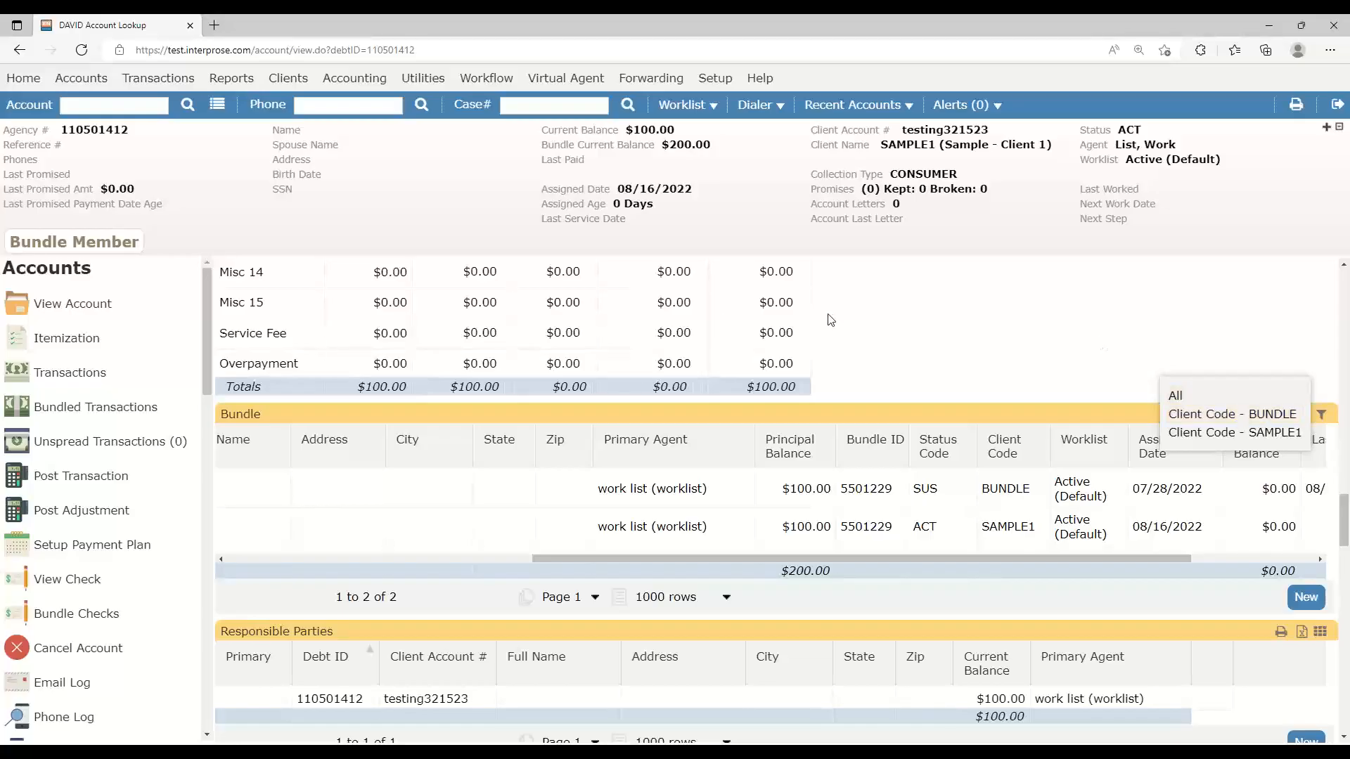
Open the list of legal cases for the bundled account
scroll(40, 536, down, 4)
scroll(40, 536, down, 1)
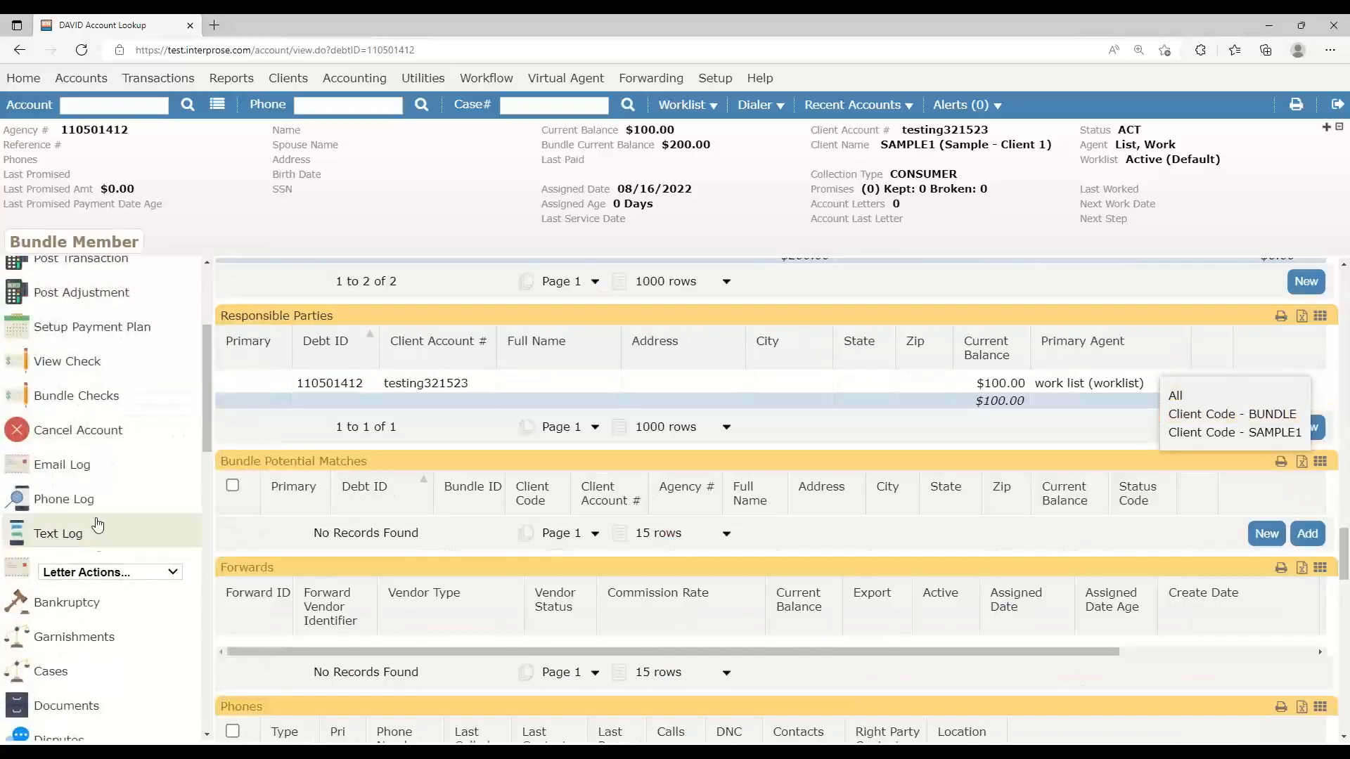
click(99, 670)
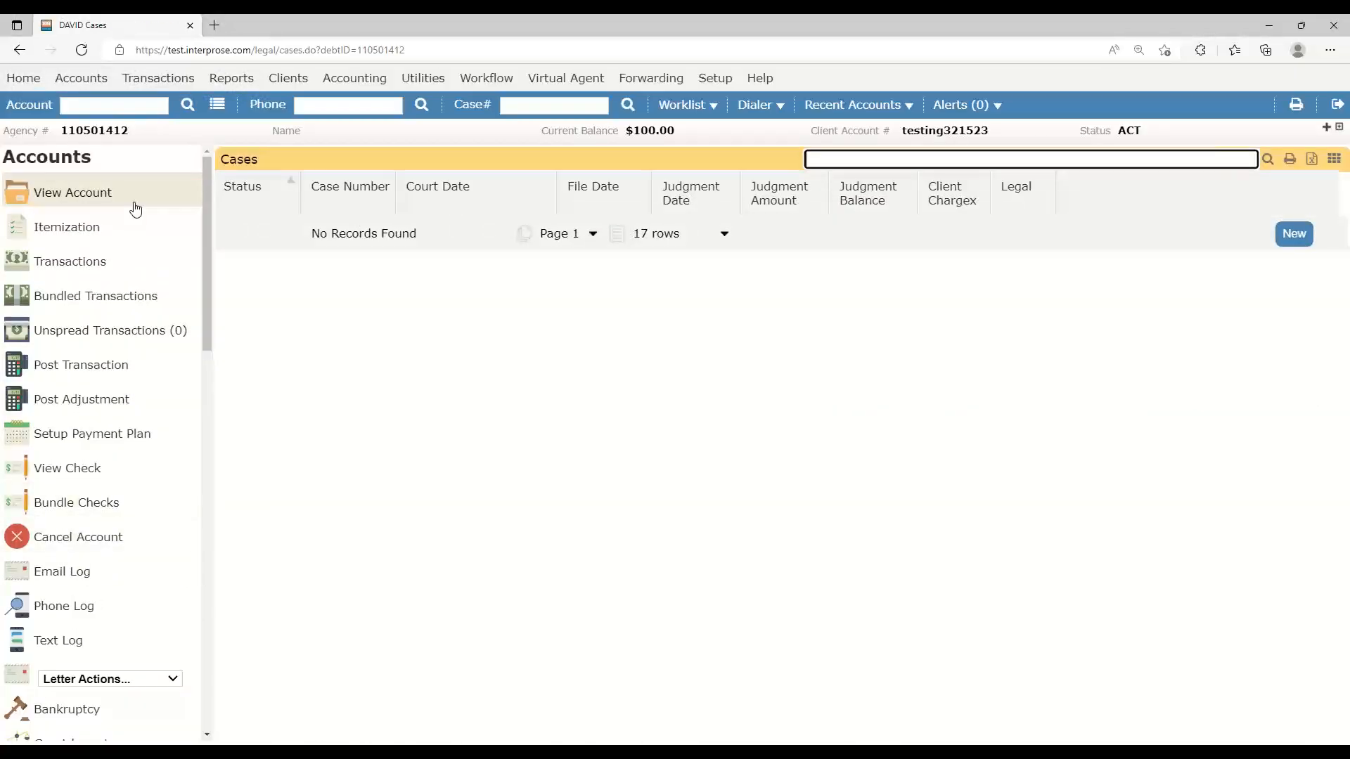
Fill in the account's STANDALONE form with tax state AK, test date 8/17/2022 and tax type LOCAL
scroll(133, 666, down, 9)
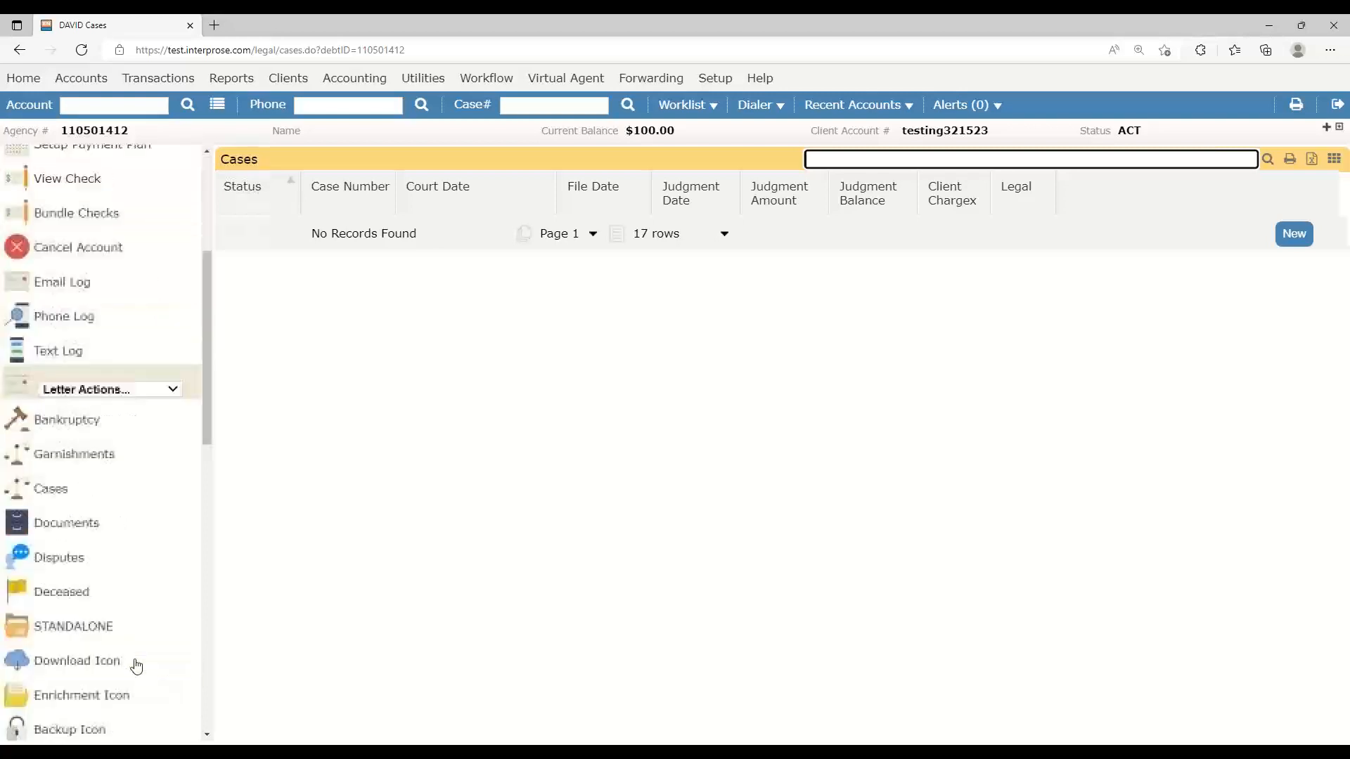
click(112, 302)
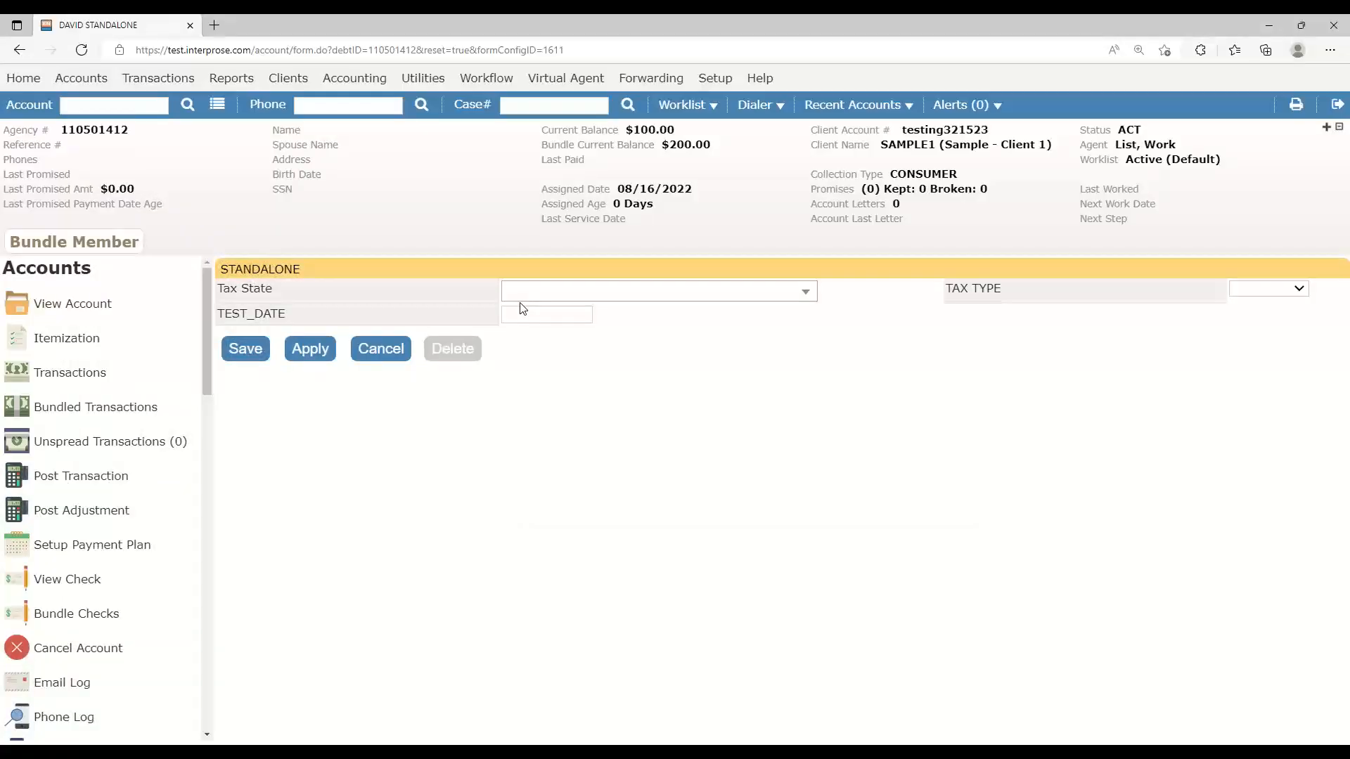
click(578, 292)
click(568, 360)
click(549, 315)
click(618, 460)
click(1269, 288)
click(1252, 332)
Examine the service provider options for a new letter vendor in the letter setup, and cancel the new vendor
click(715, 79)
mouse_move(769, 293)
mouse_move(773, 369)
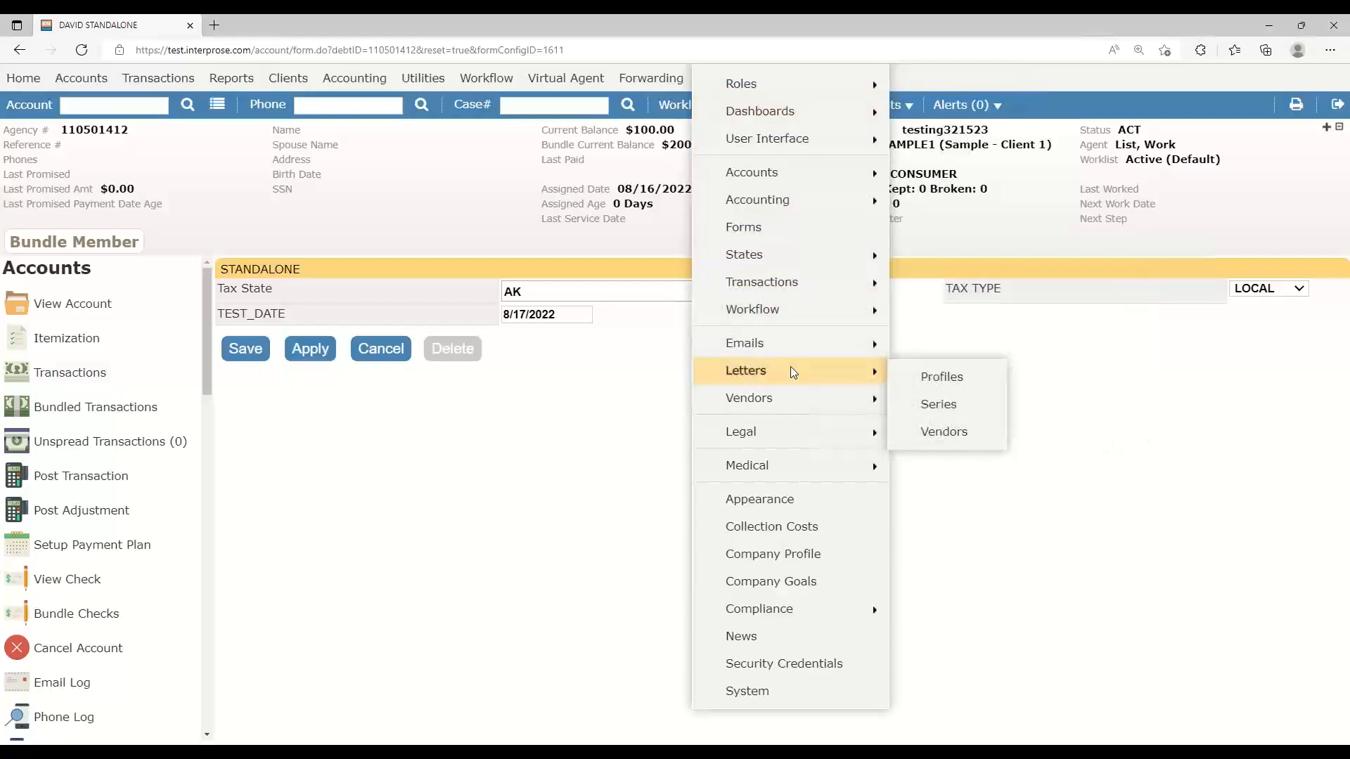
click(944, 432)
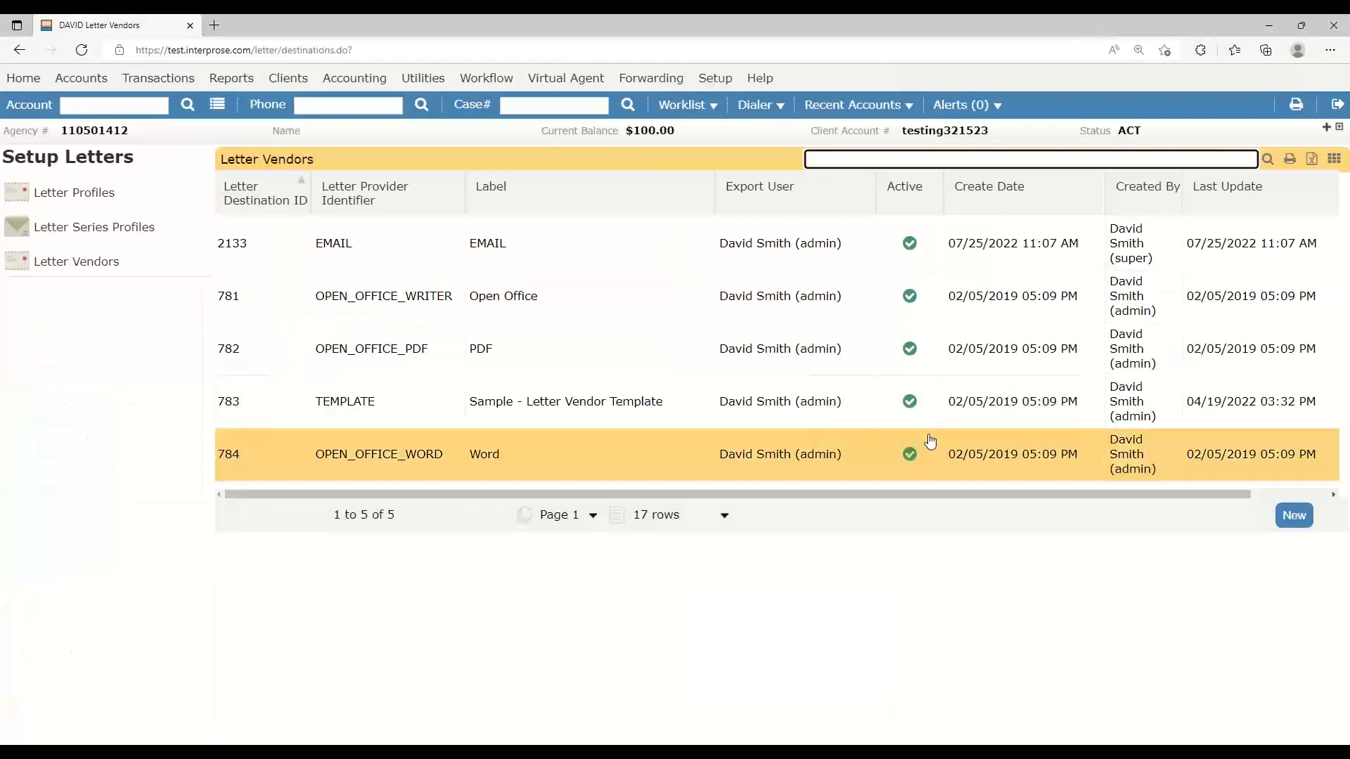
click(1292, 516)
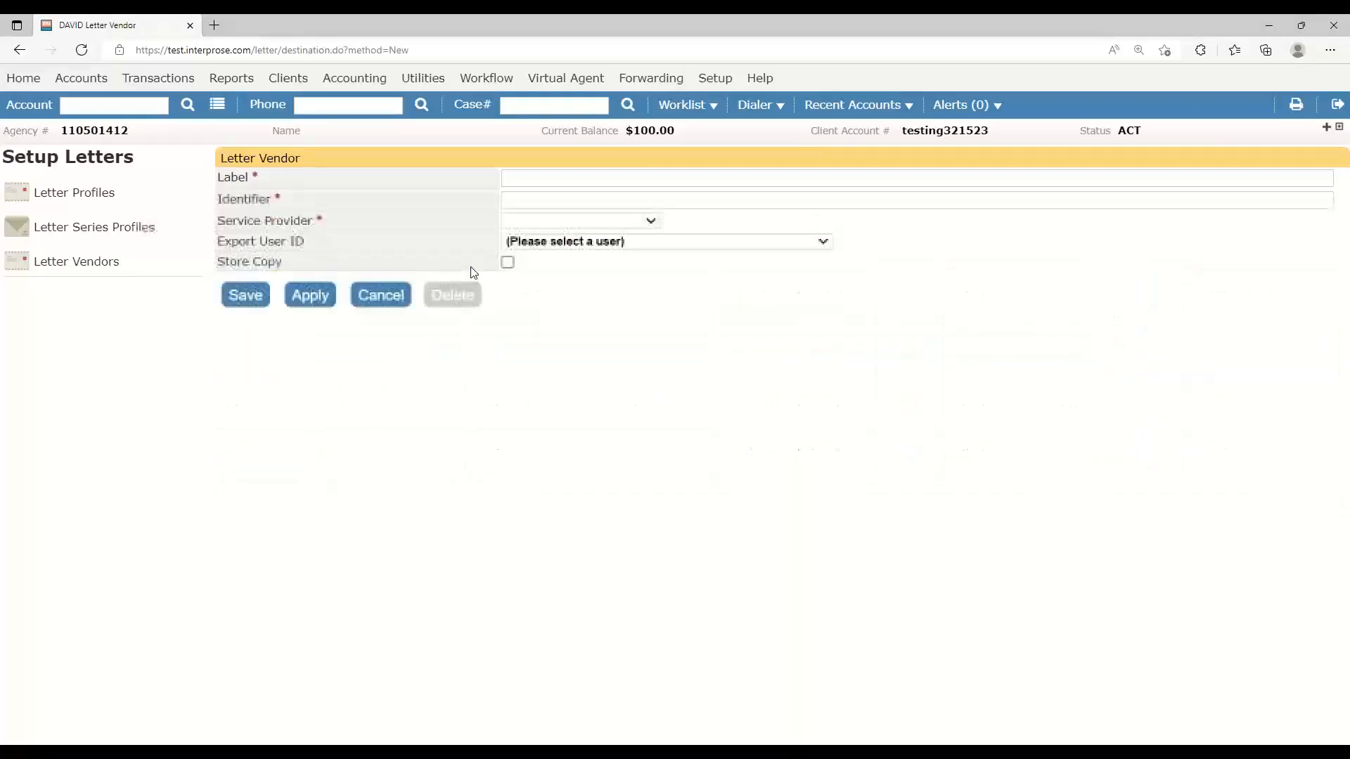
click(552, 222)
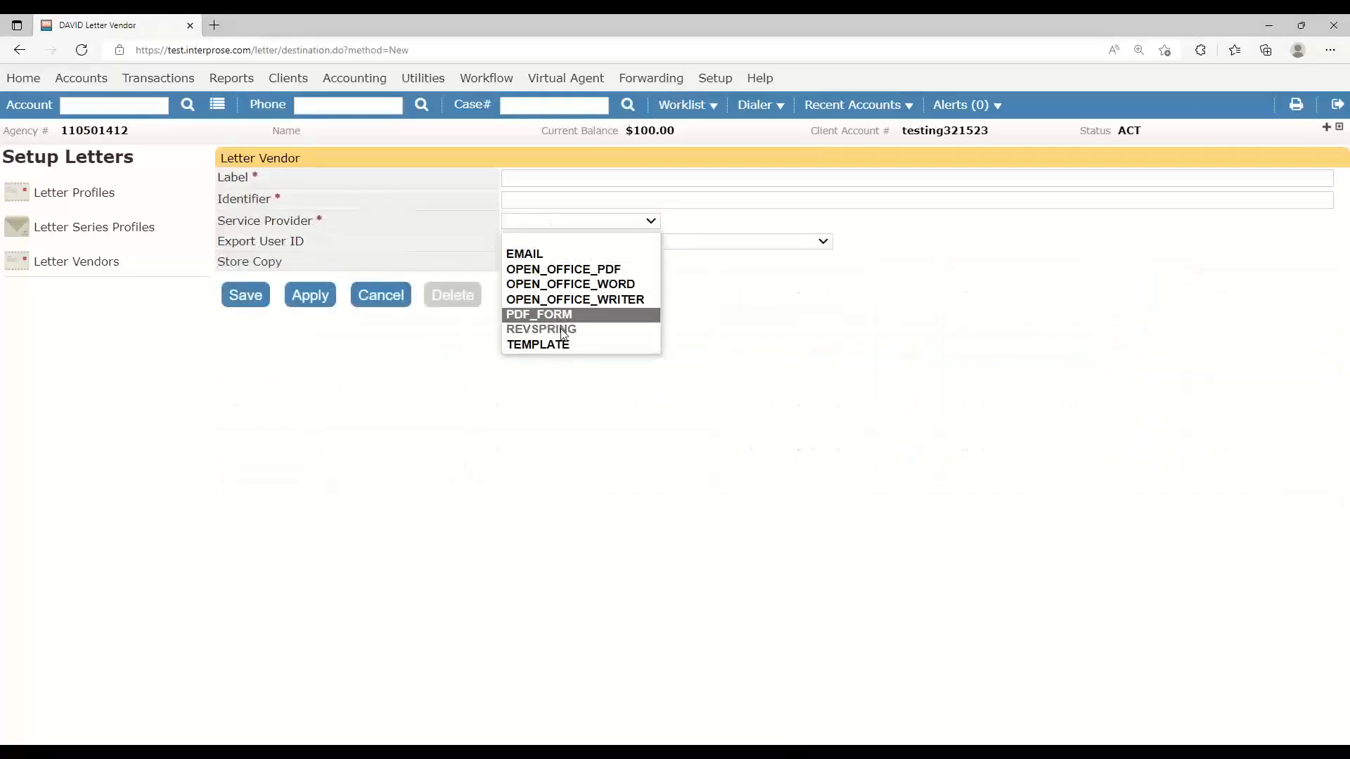
click(424, 211)
click(391, 295)
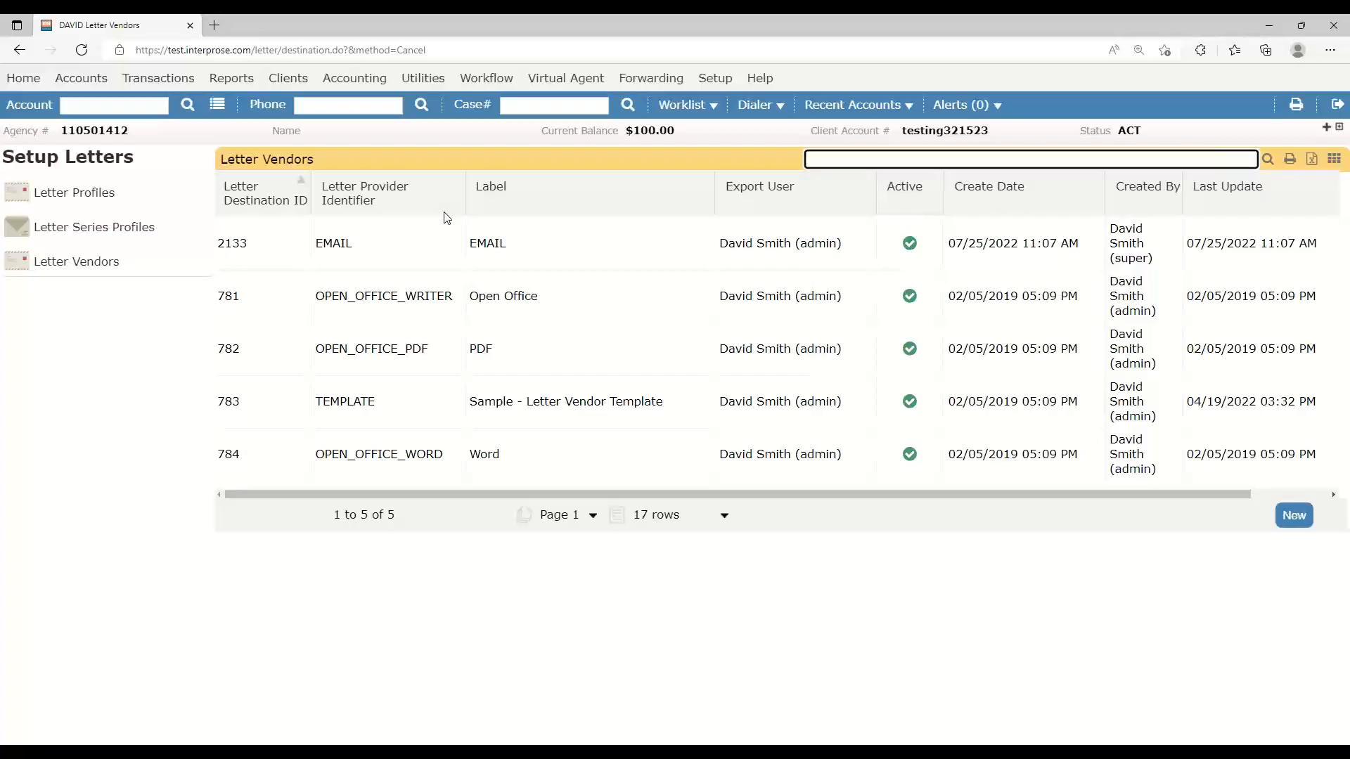
Open the Sample - Letter Vendor Template vendor and examine its export header fields
click(474, 410)
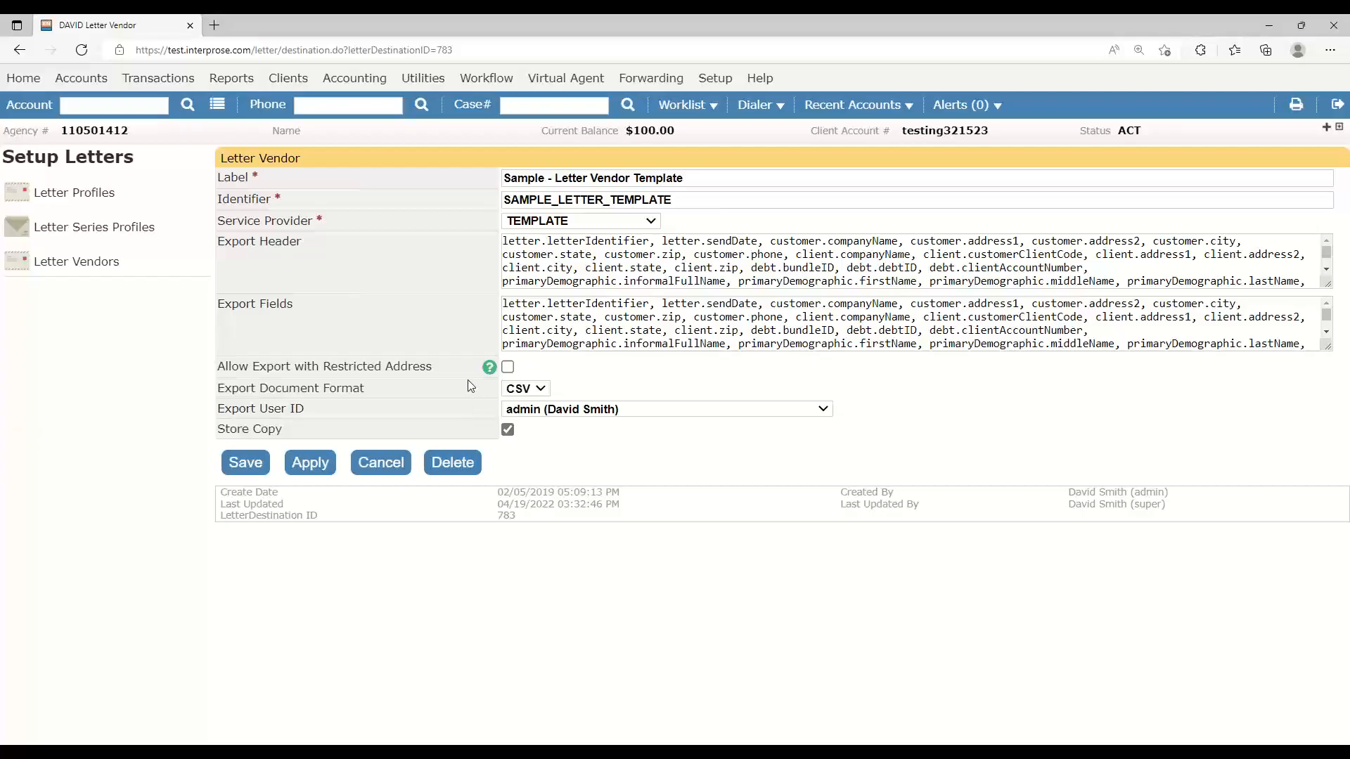
click(573, 257)
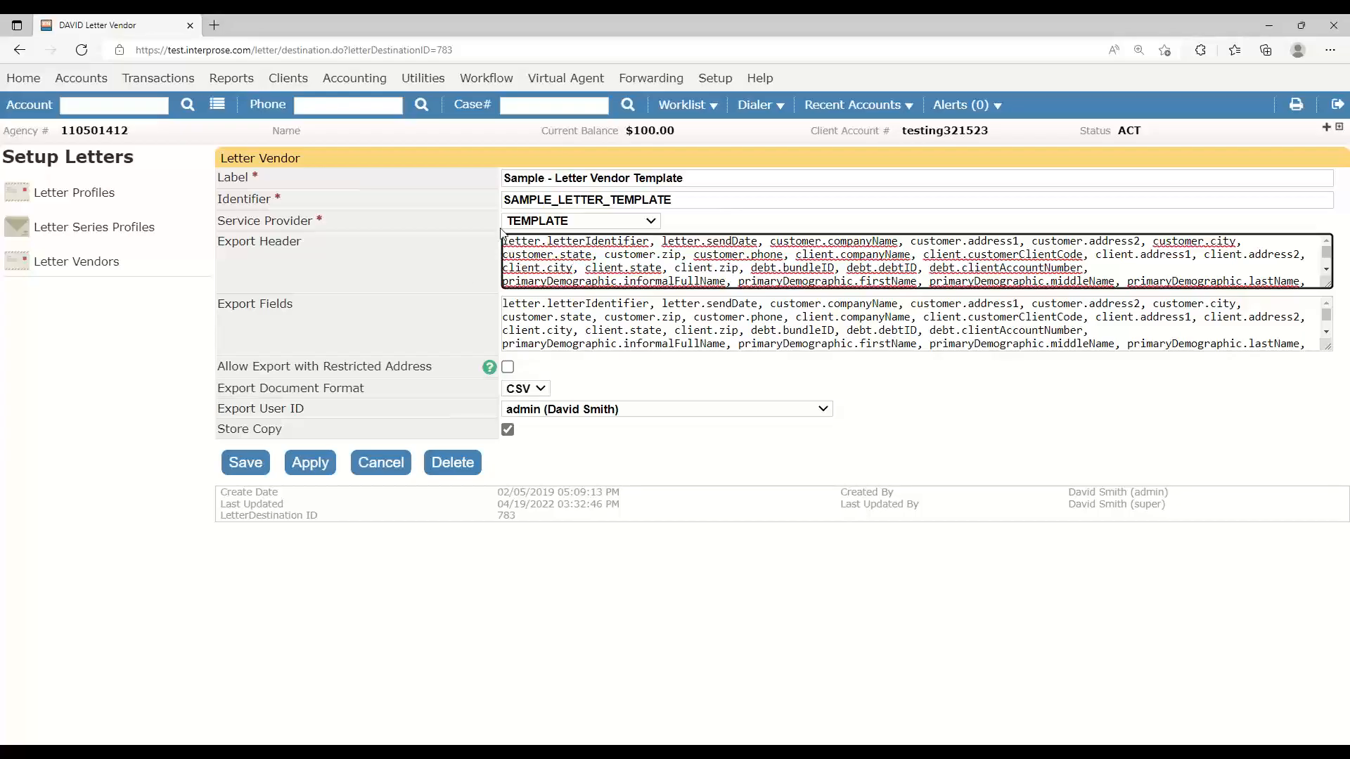
Return to the letter vendors and start another blank vendor to review the available service providers, including PDF_FORM
click(707, 80)
mouse_move(847, 399)
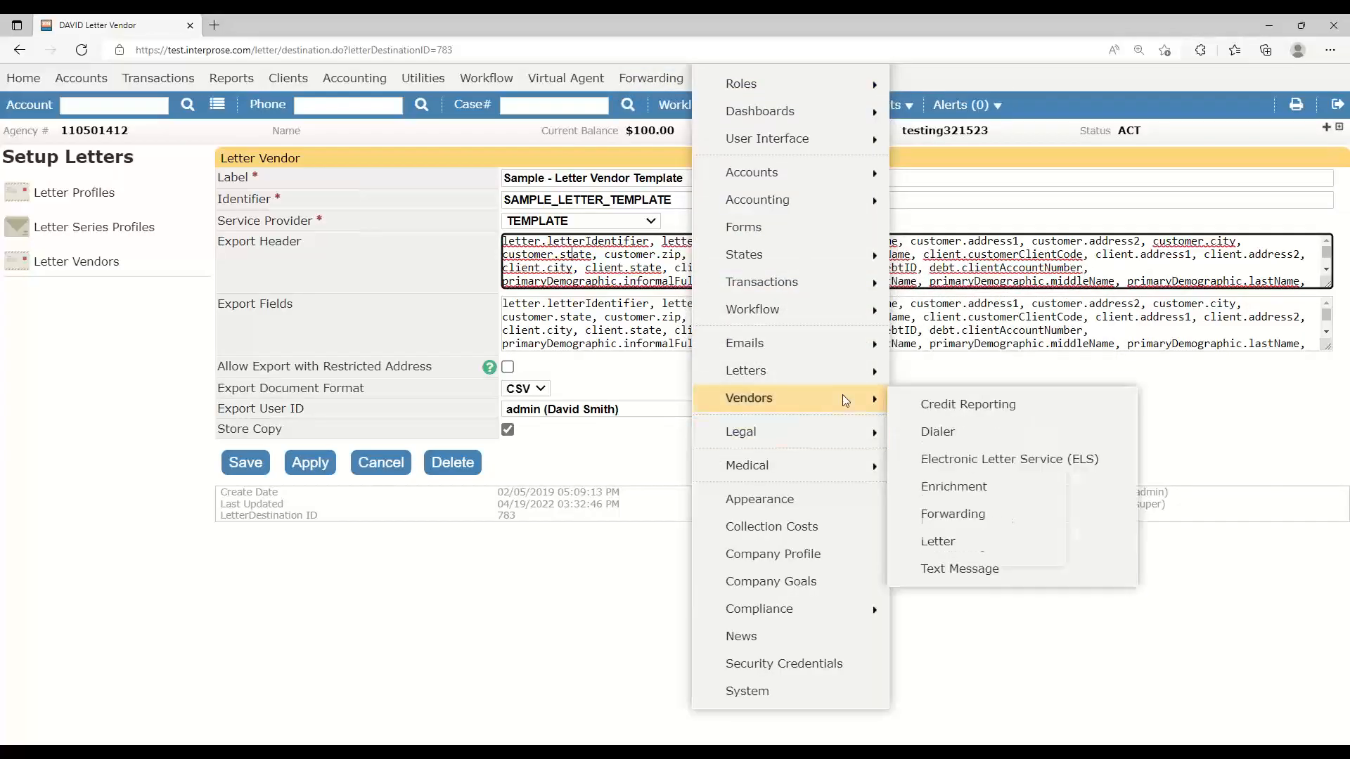
click(943, 541)
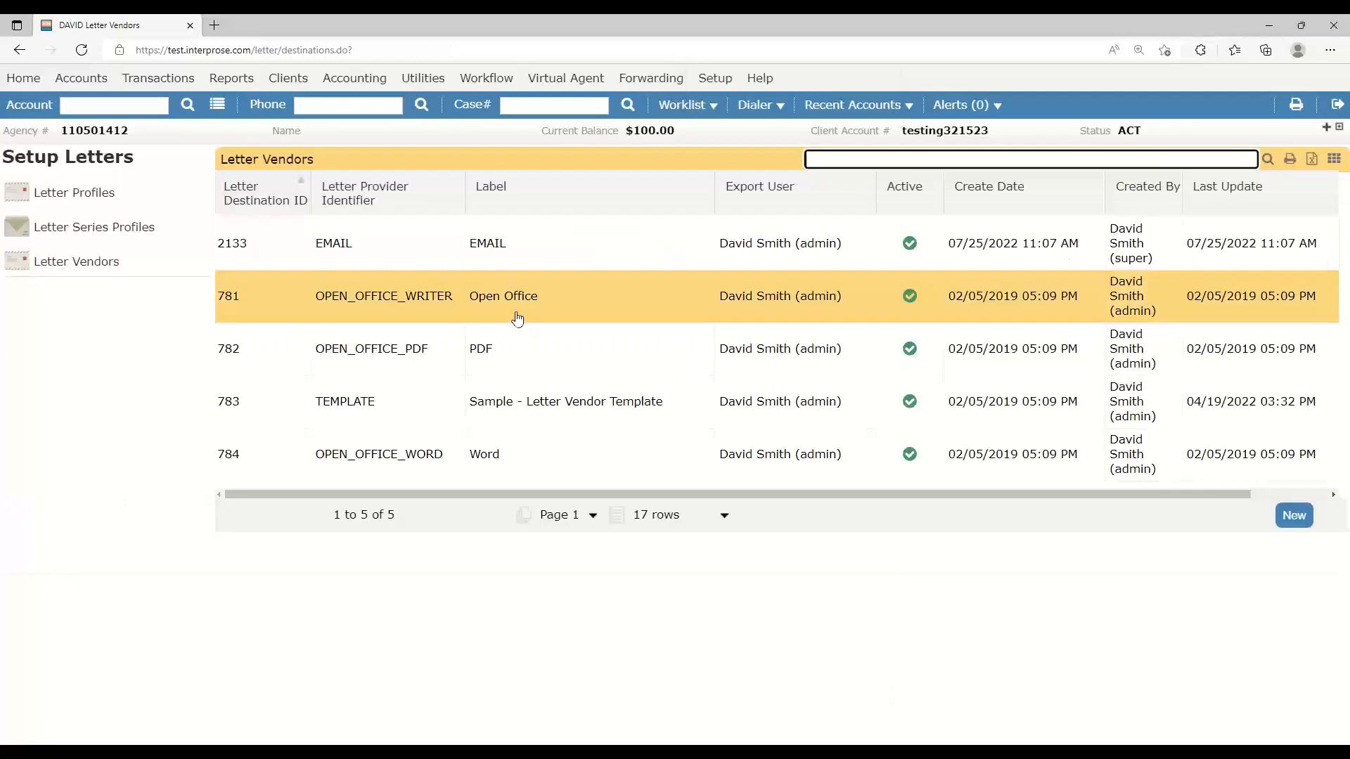
click(1294, 515)
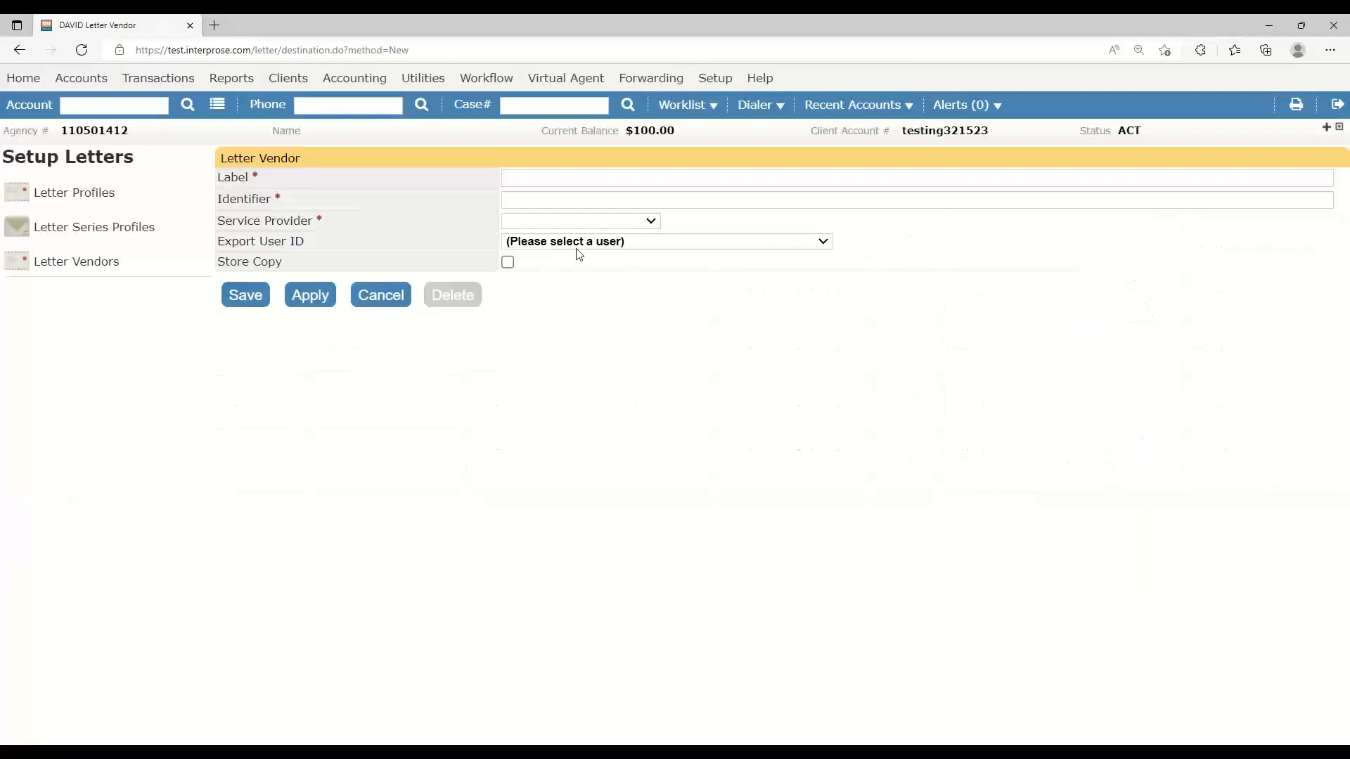
click(594, 229)
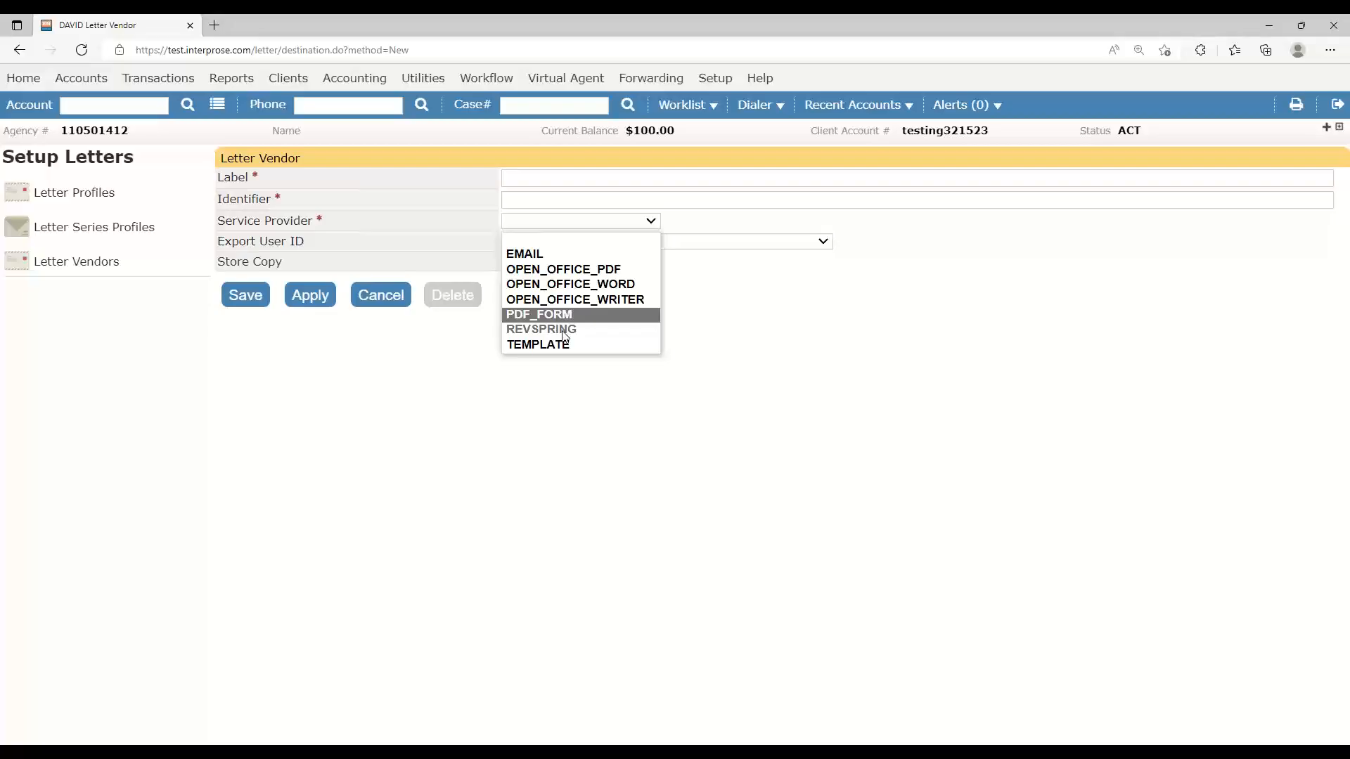
click(366, 219)
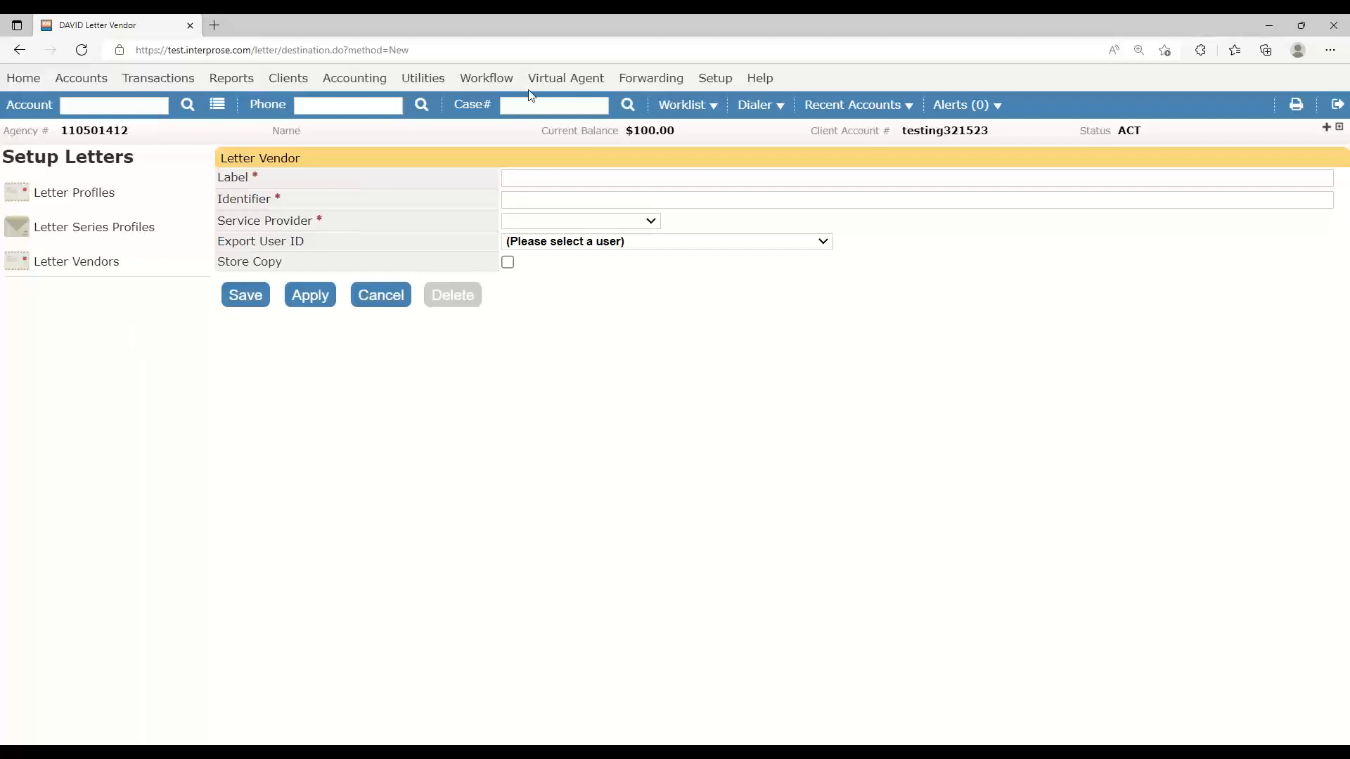
Review the scheduled letters for accounts and for legal cases, and return to the current bundled account
click(486, 79)
click(532, 224)
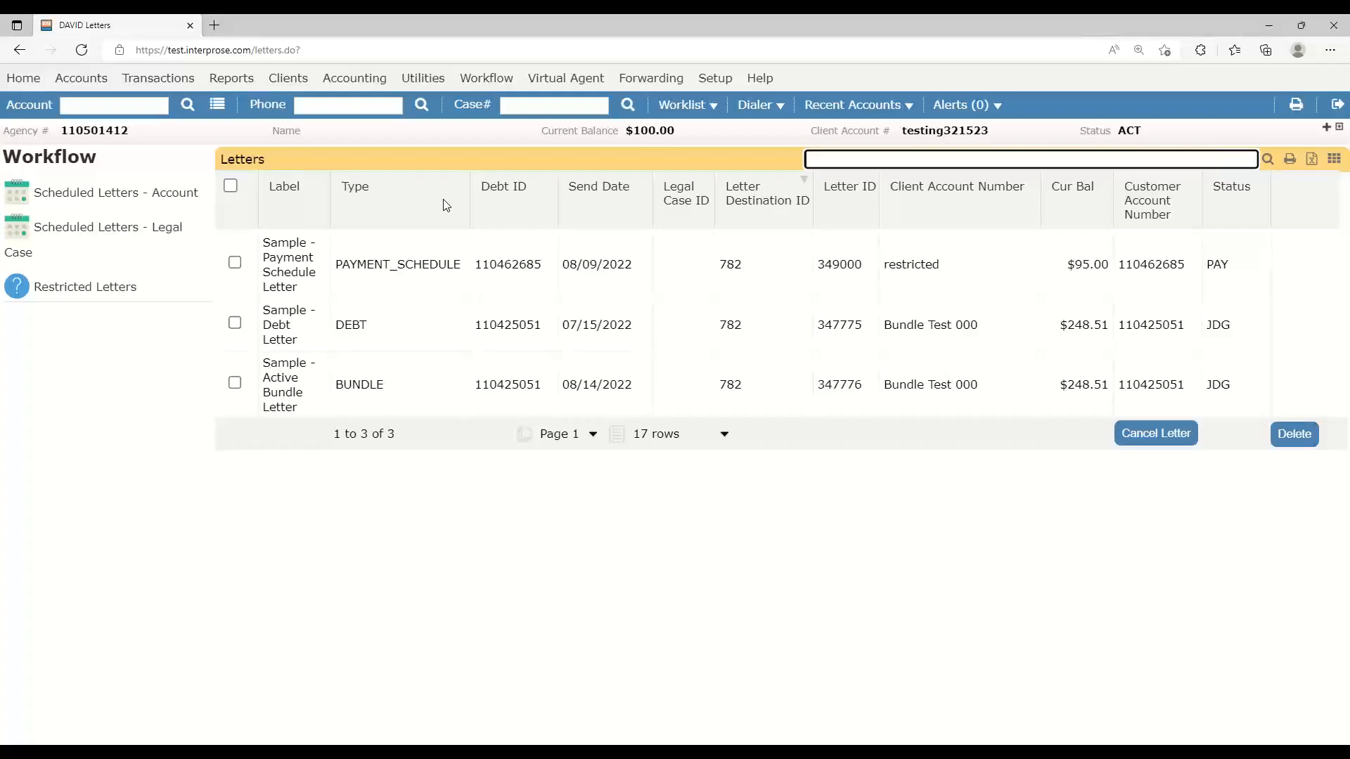
click(492, 79)
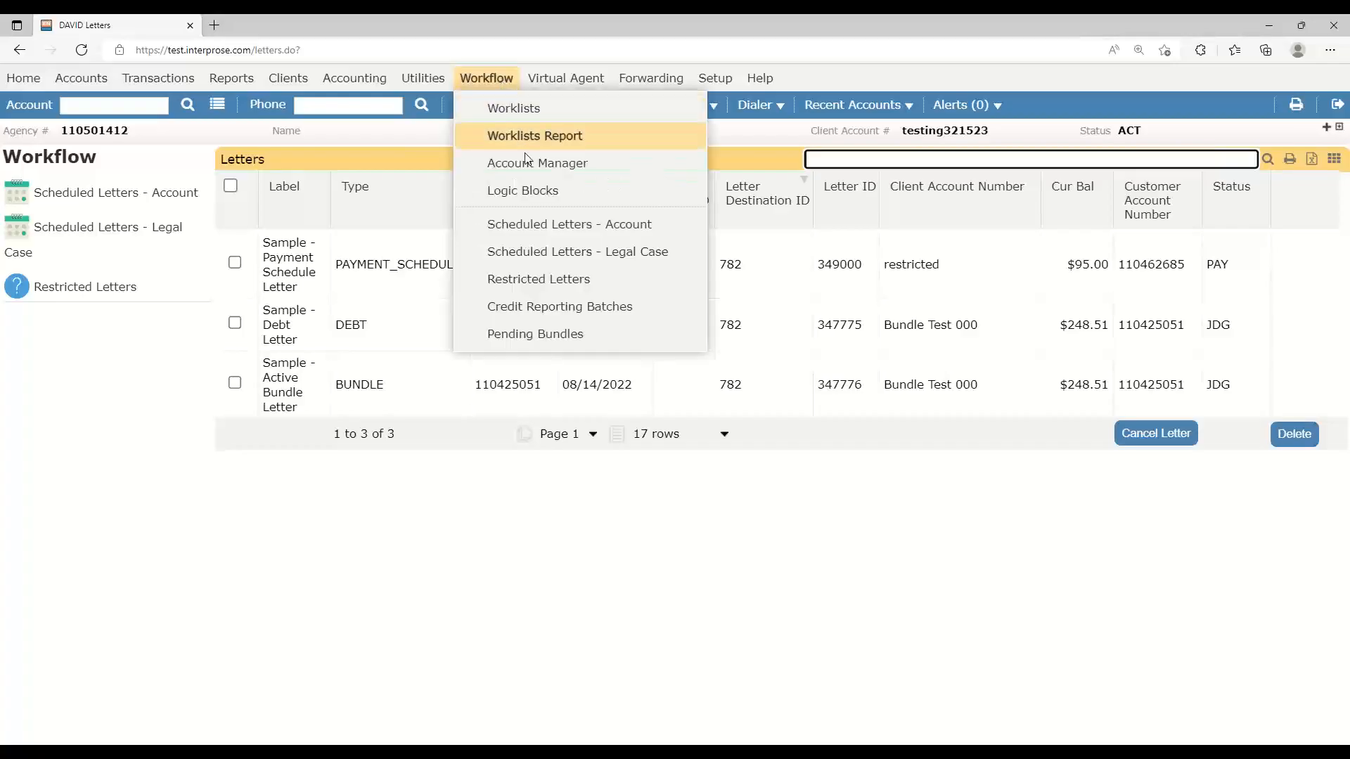
click(543, 254)
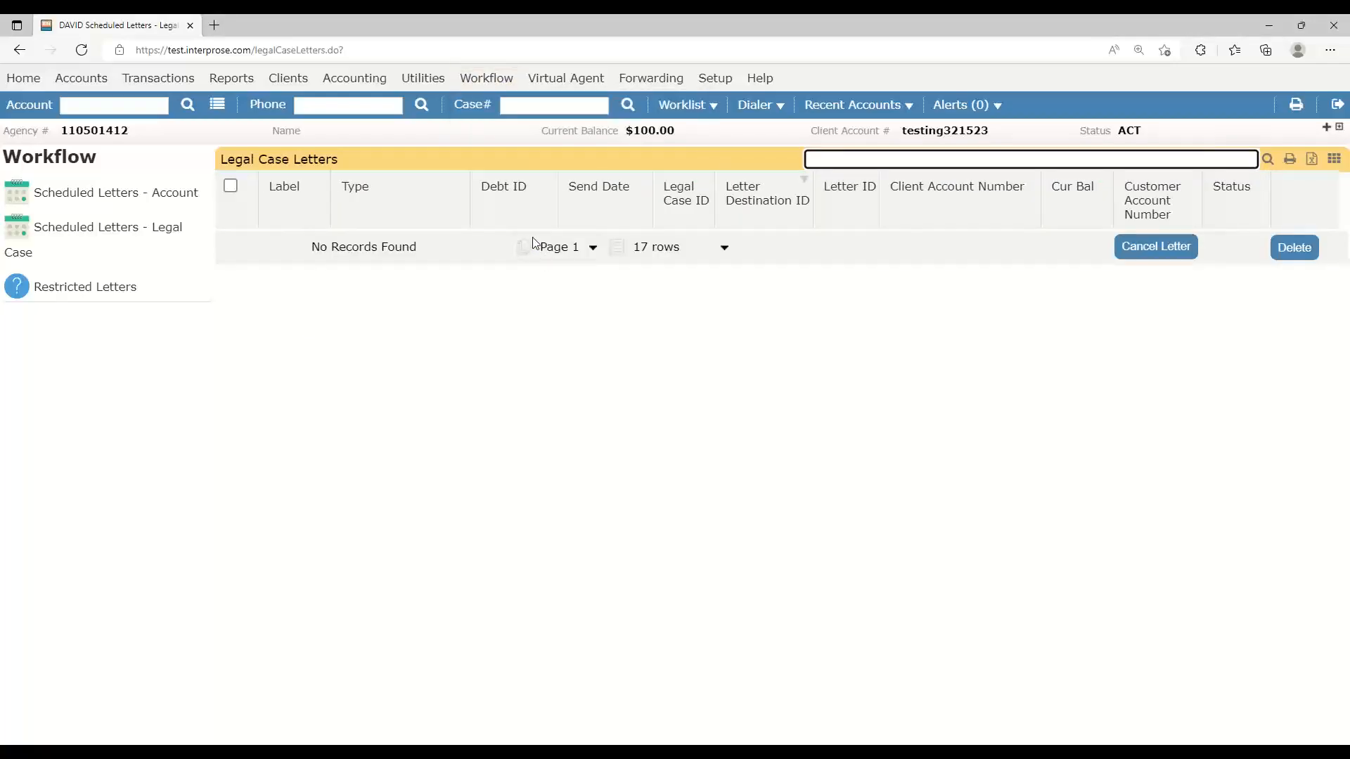
click(137, 191)
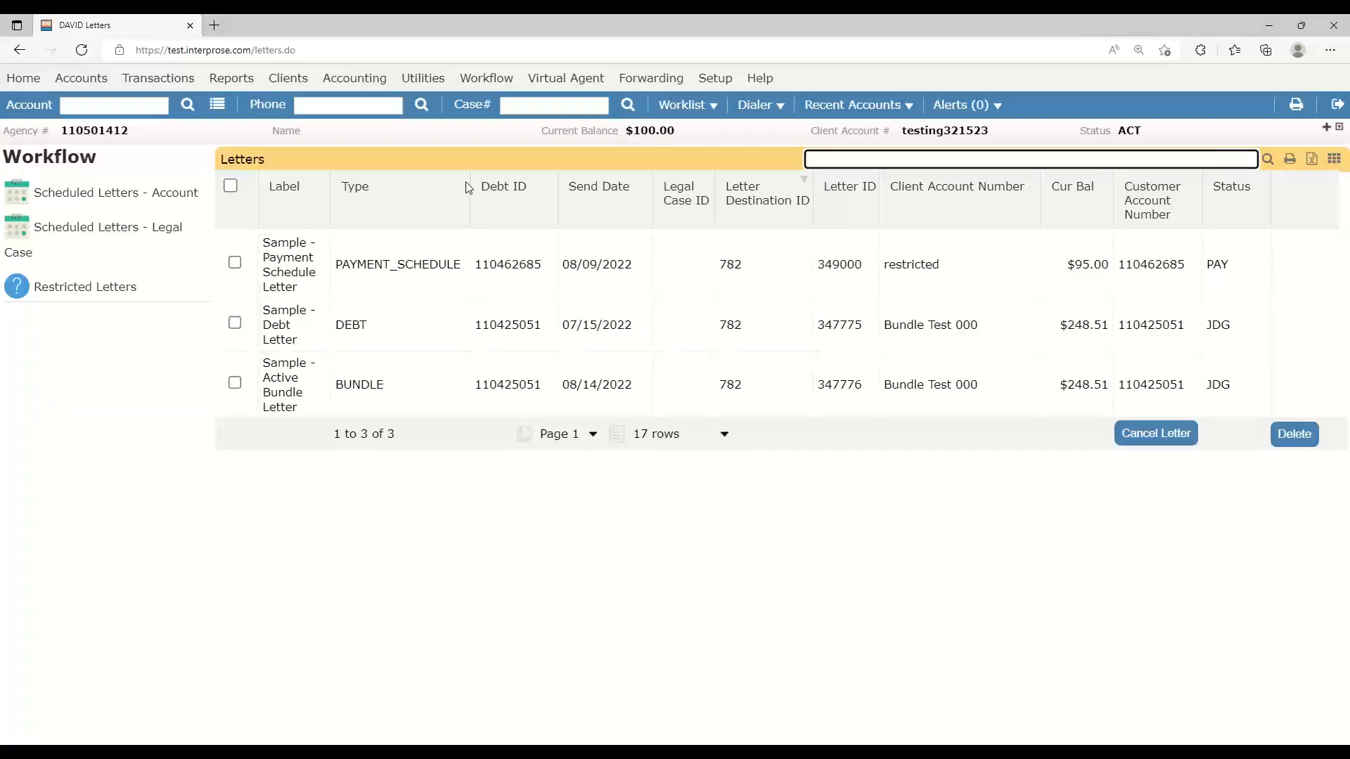
click(94, 130)
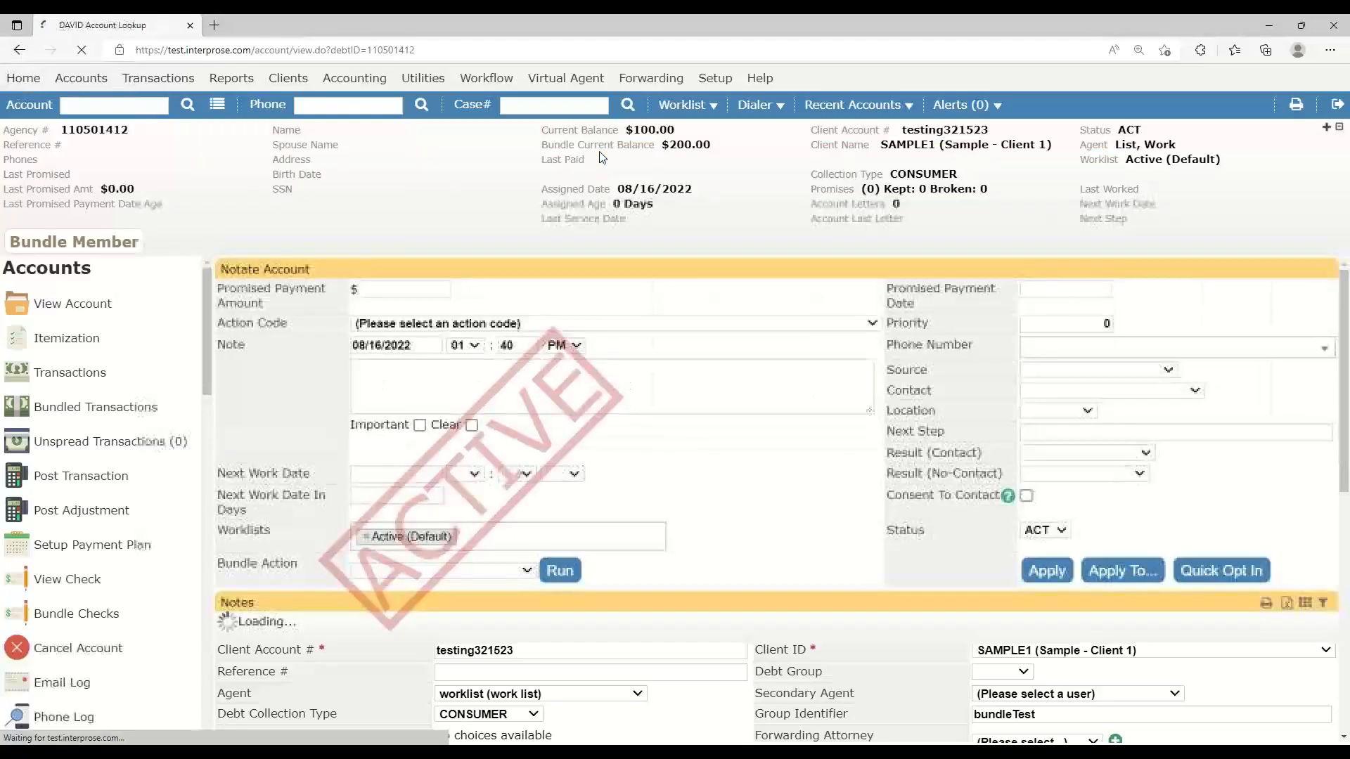
Open the second of the recent client 4450 accounts with a $341.67 balance and set its interest rate to 5%
click(902, 104)
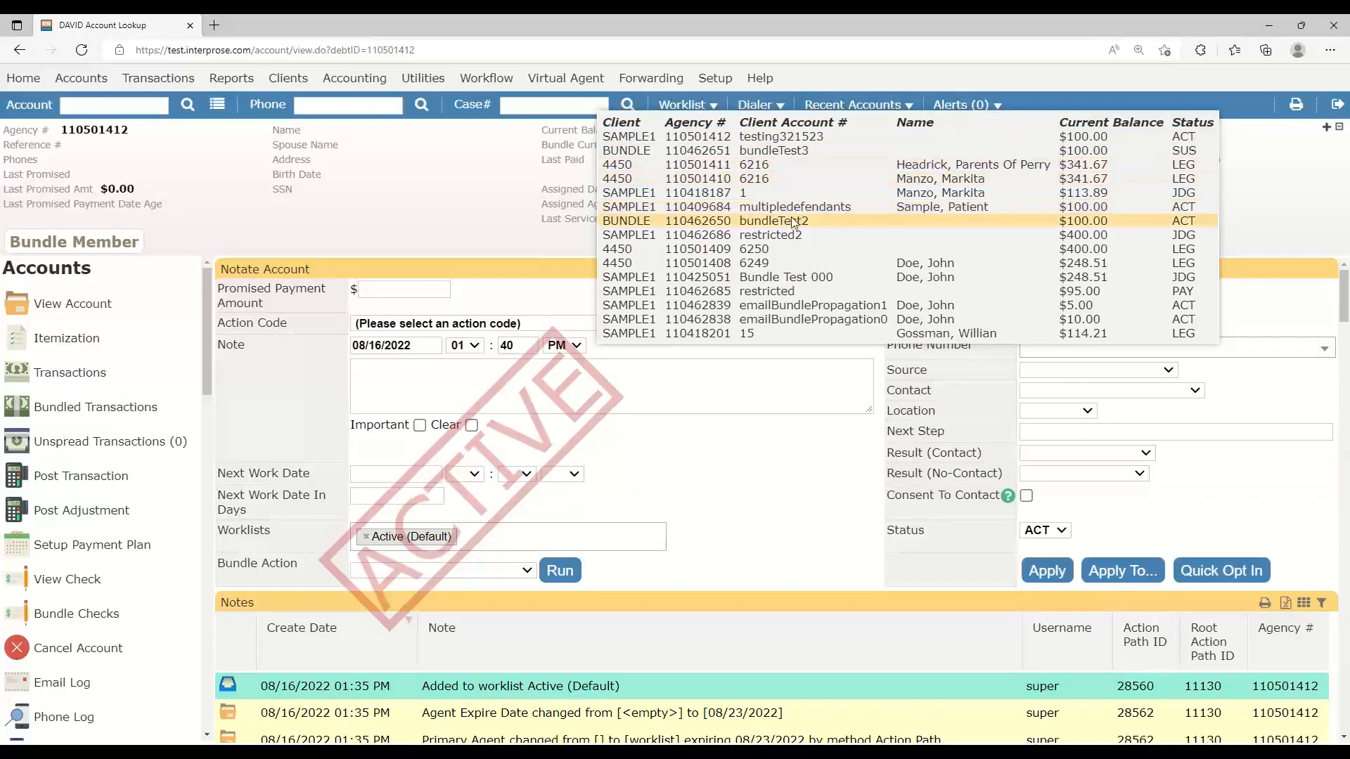
click(794, 179)
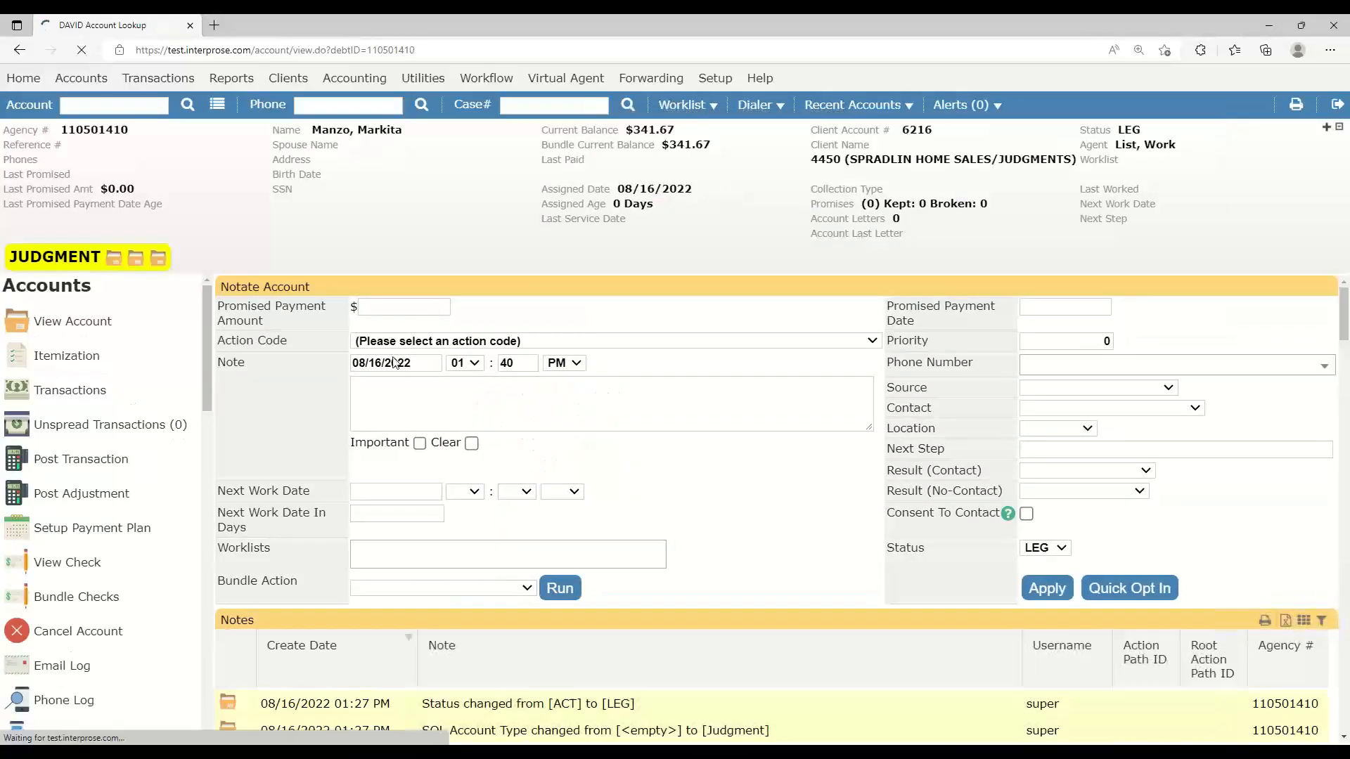
scroll(306, 365, down, 5)
scroll(305, 365, down, 6)
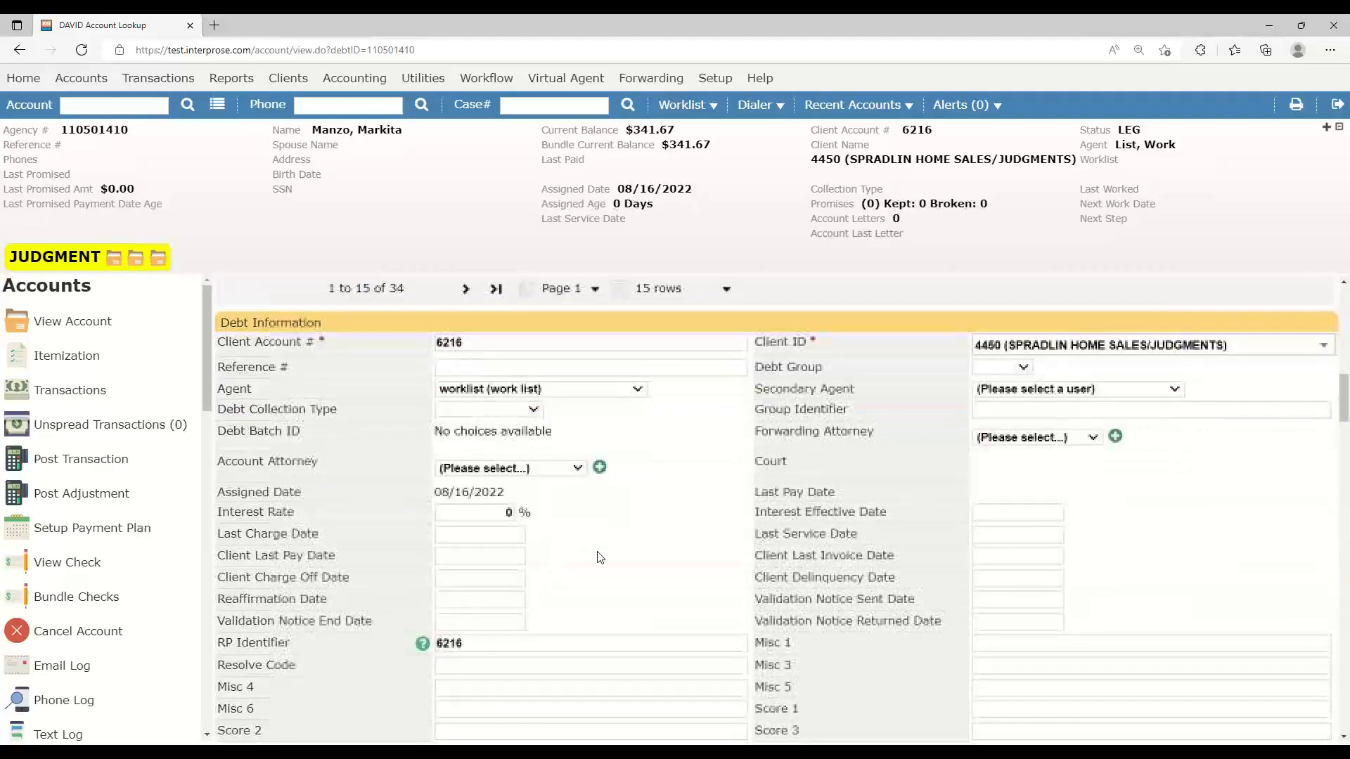
click(473, 518)
text(5)
Set the interest effective date to 7/4/2022 in the debt information and save the account
click(990, 516)
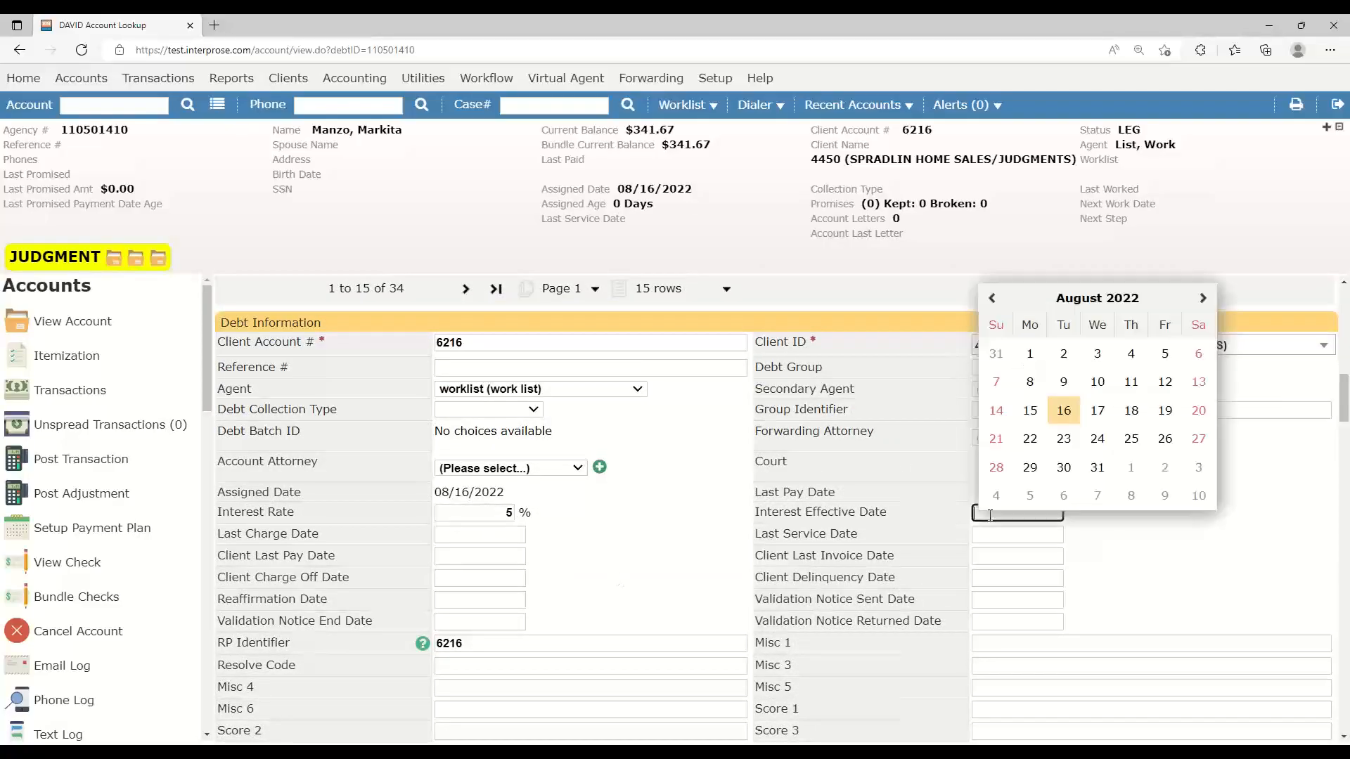
click(995, 299)
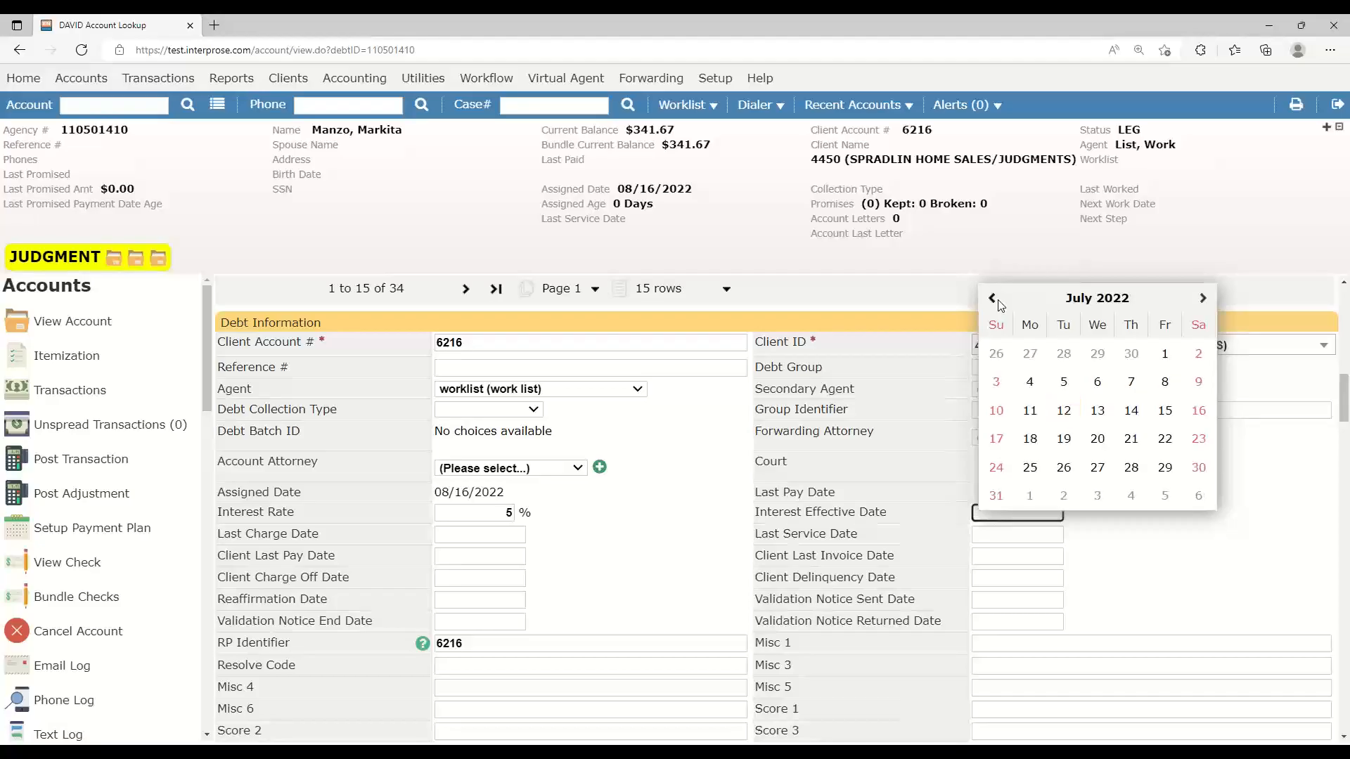
click(1028, 382)
click(839, 504)
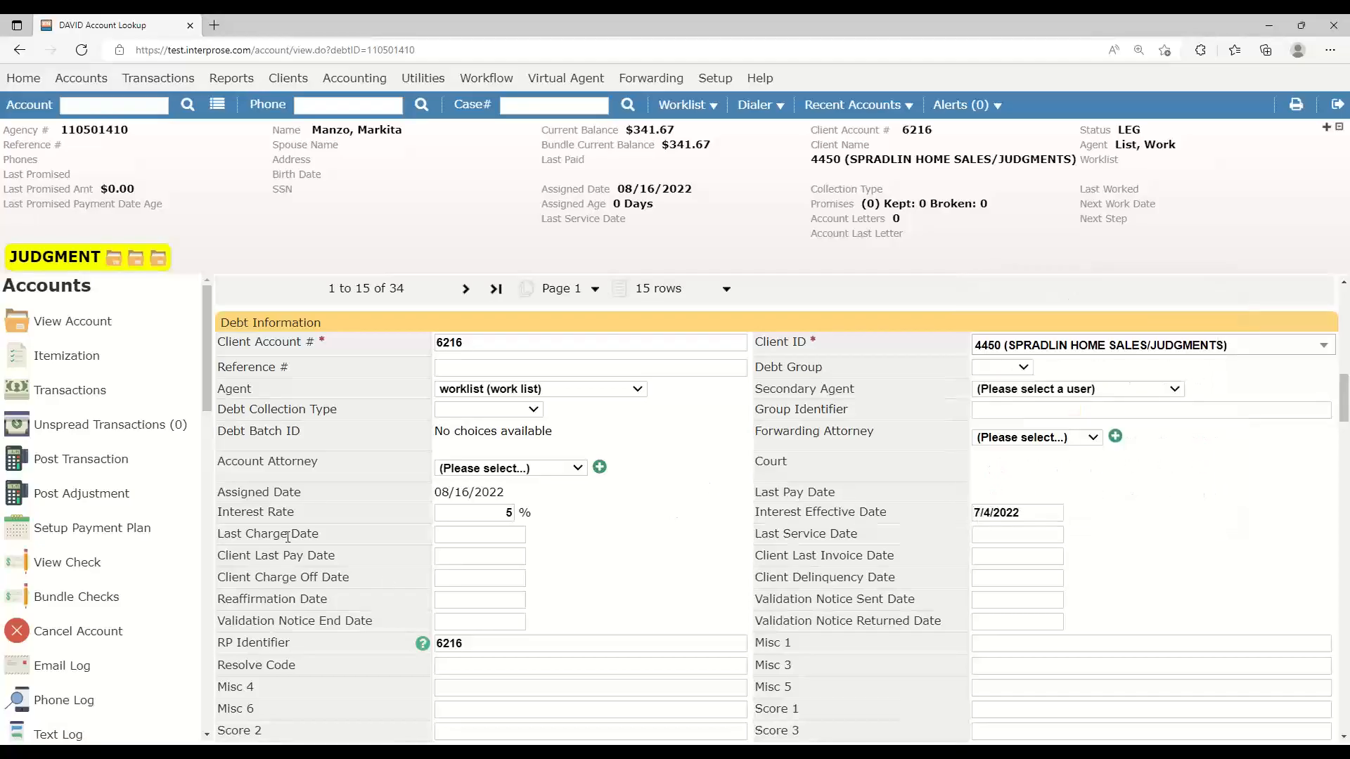
scroll(288, 538, down, 20)
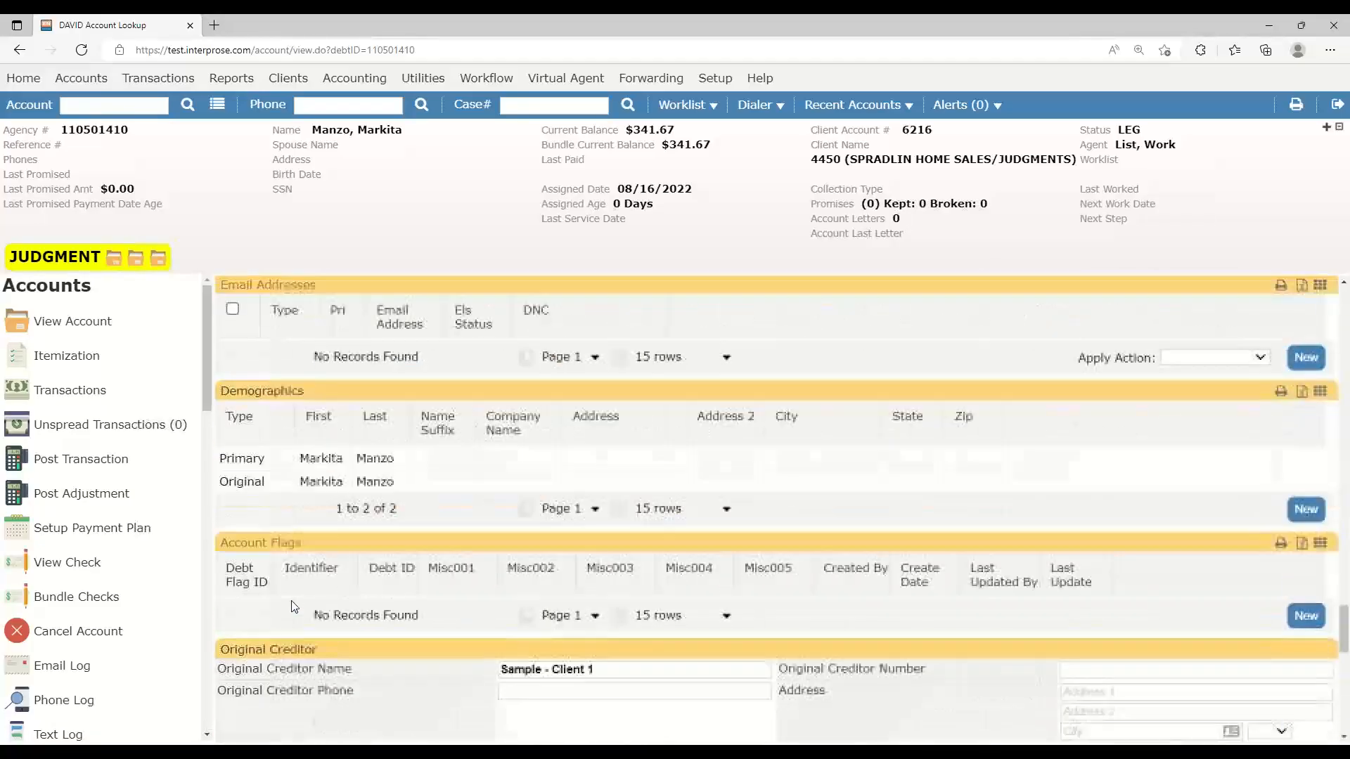
scroll(291, 600, down, 1)
click(310, 645)
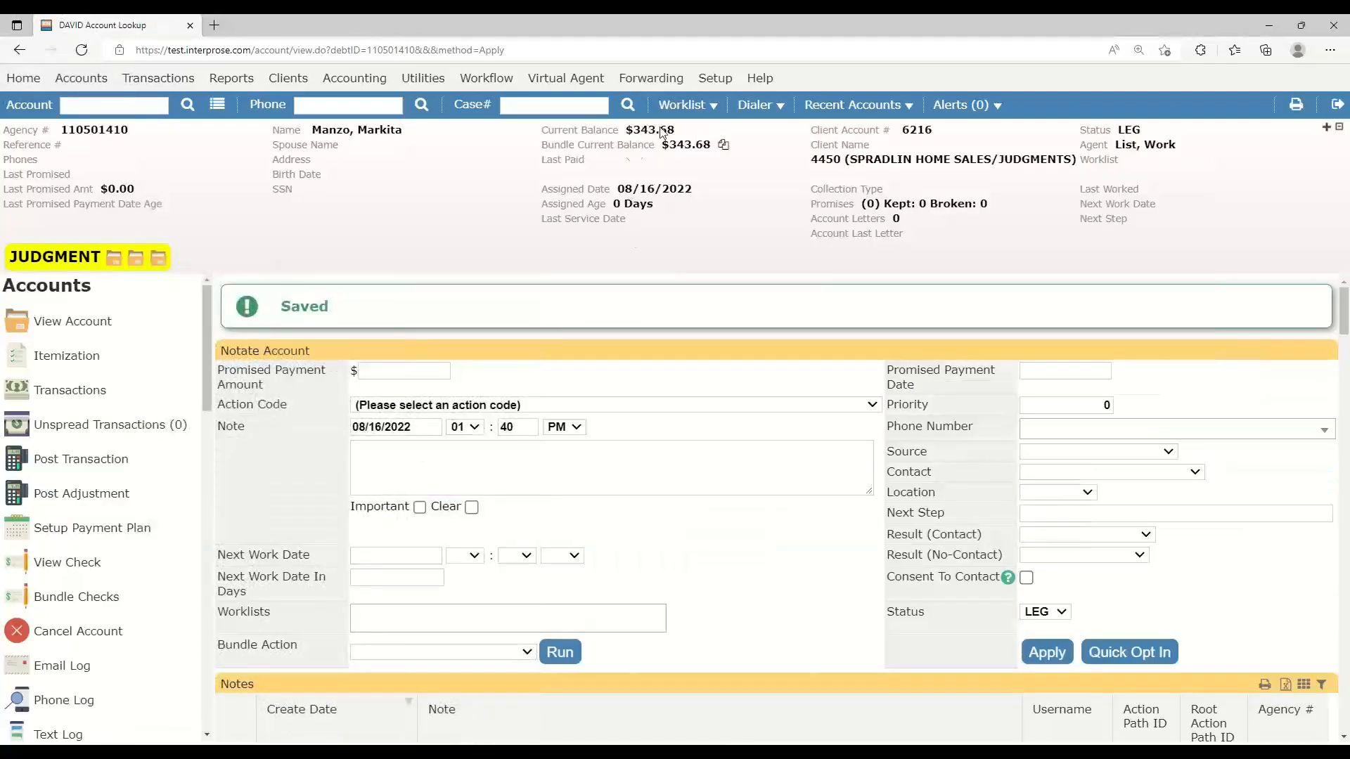
Review the judgment account's transactions, checking the interest bucket, the totals and the owing, received and overpayment records
click(84, 389)
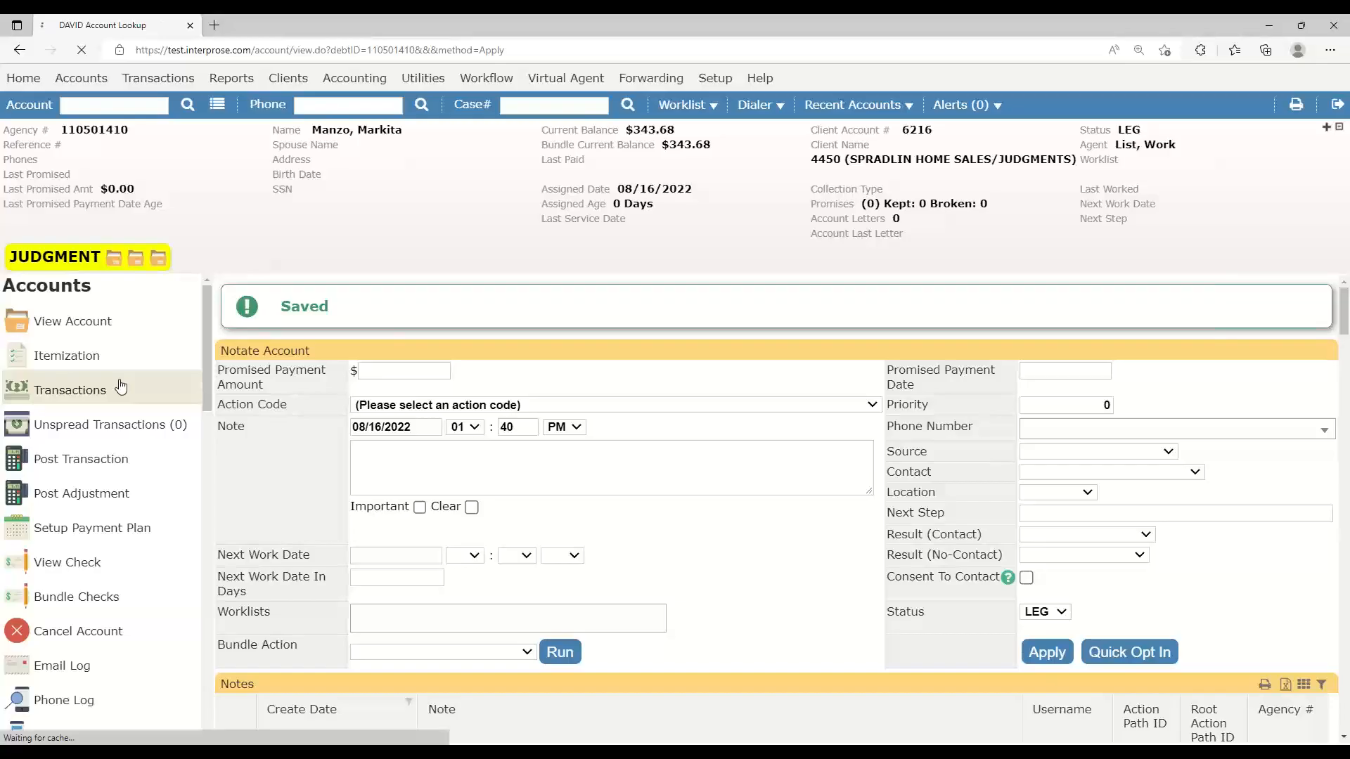
scroll(387, 436, down, 2)
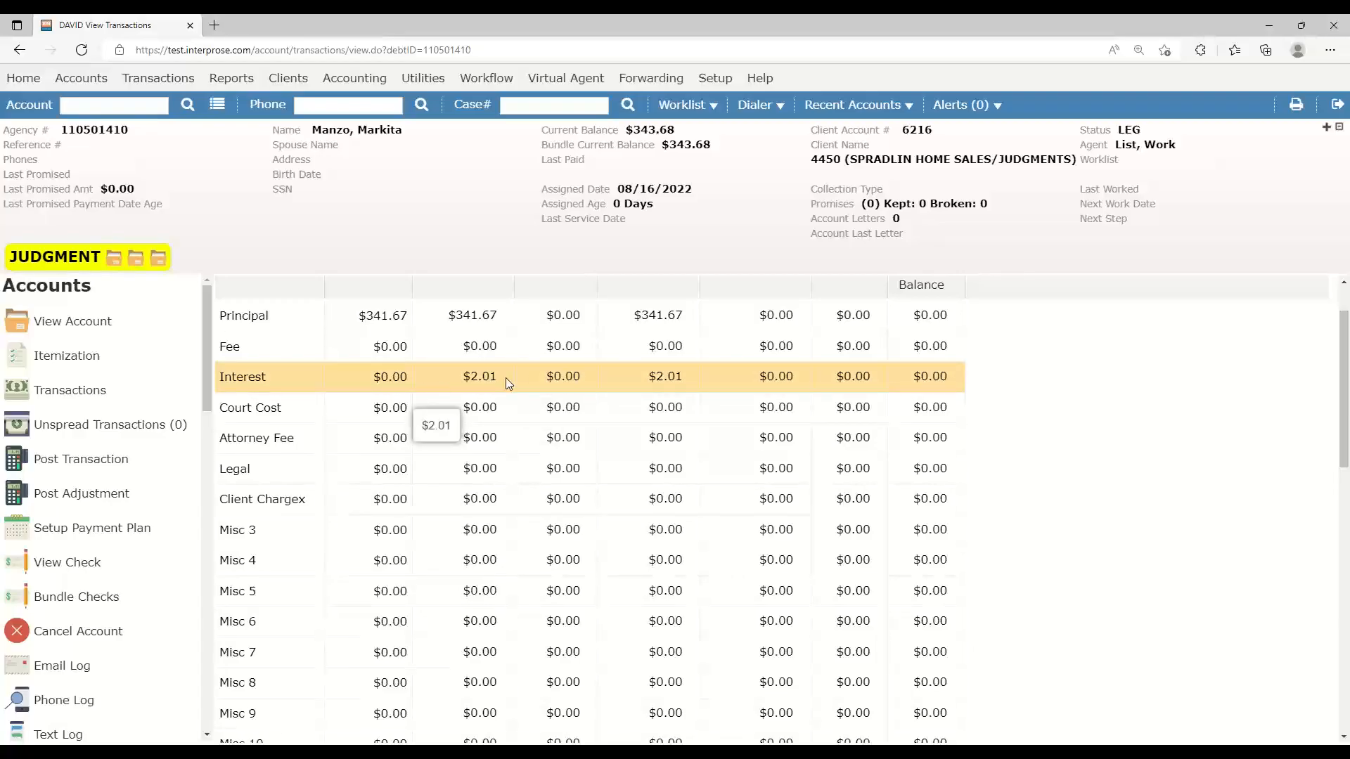
scroll(508, 384, down, 9)
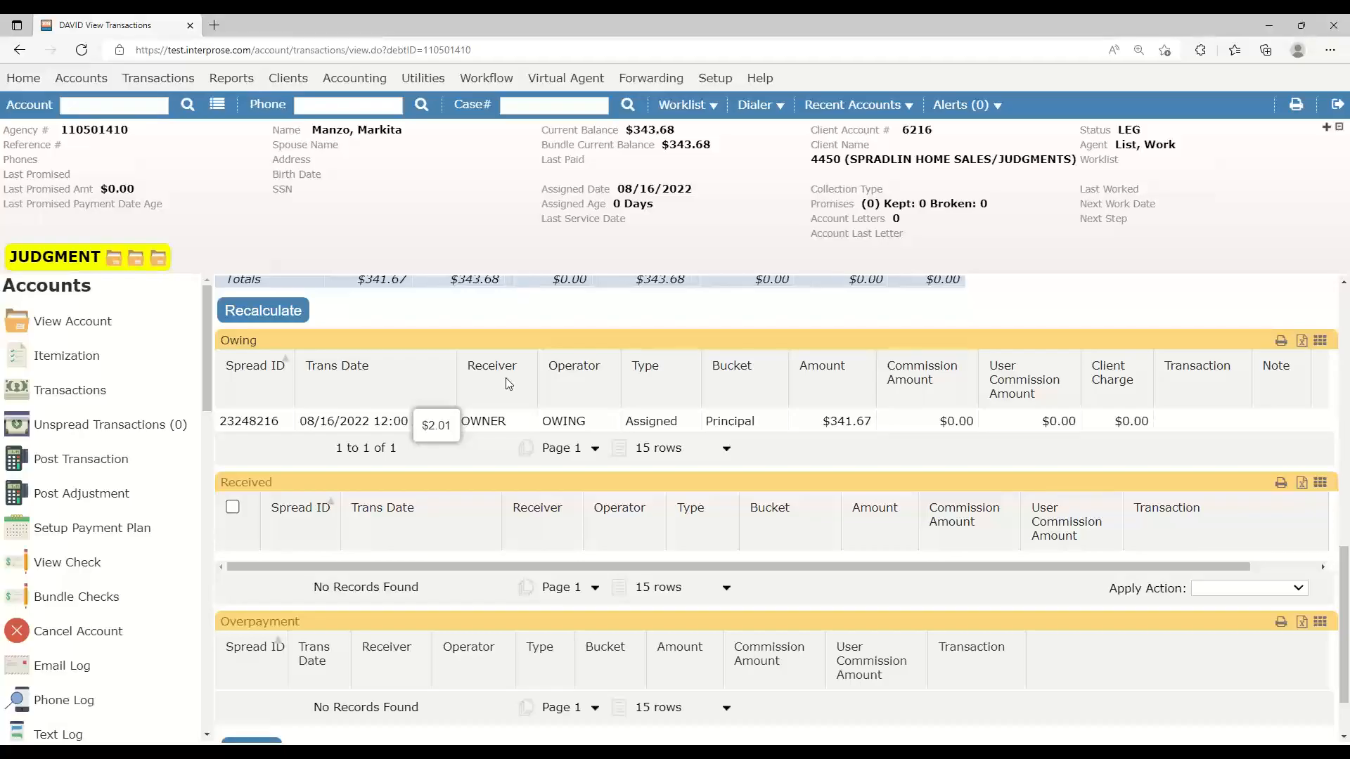
scroll(508, 383, up, 10)
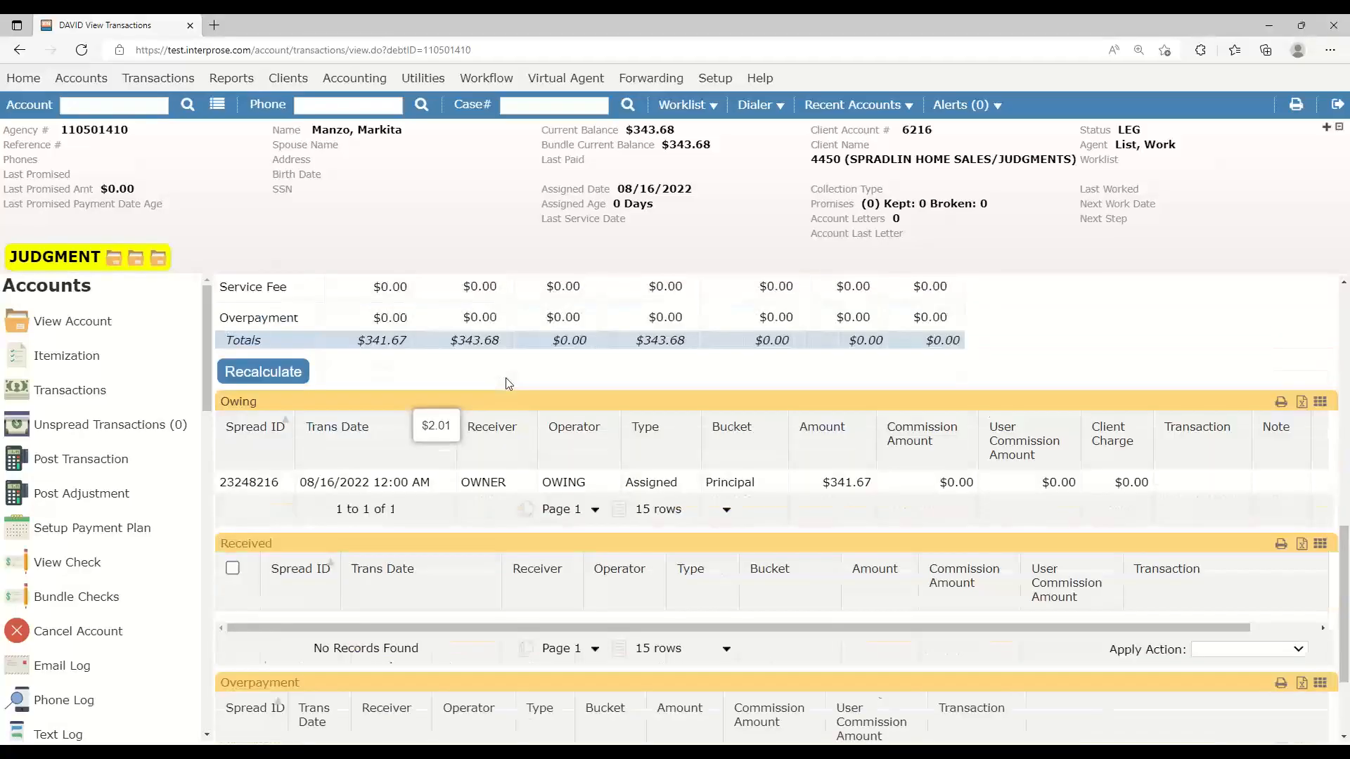